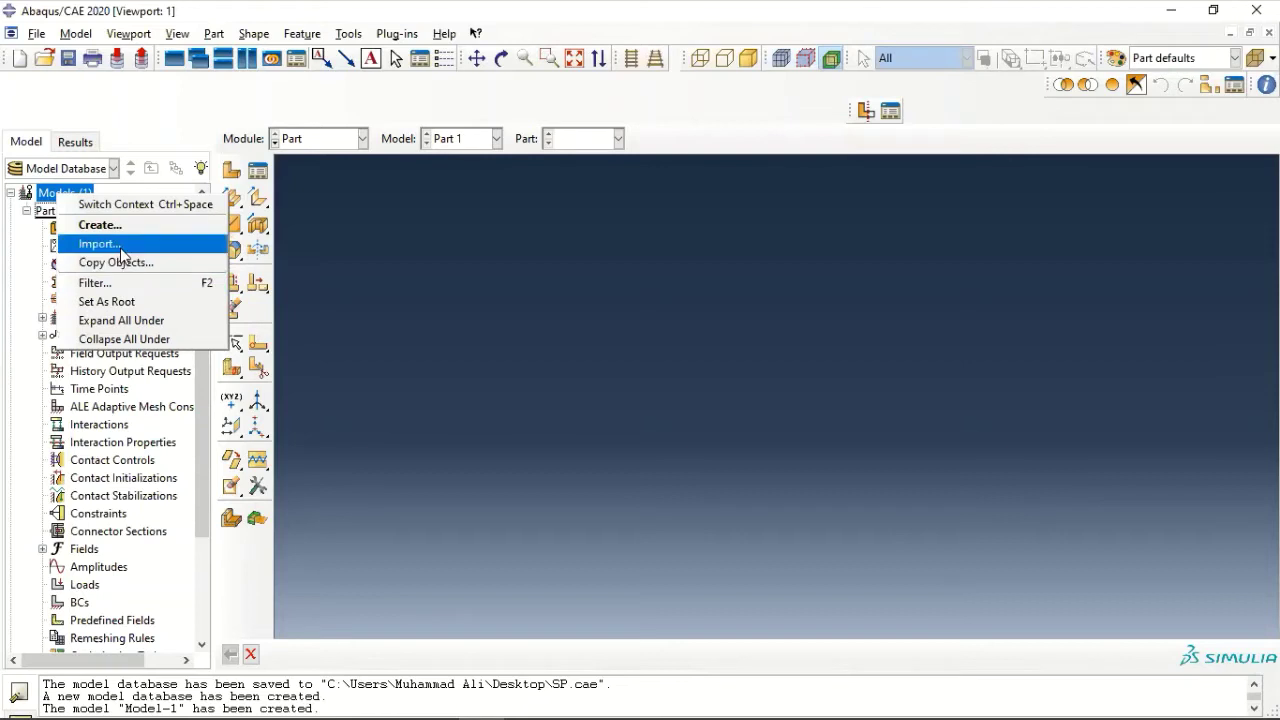
Rename the model Part 1 as linear.
left_click(30, 193)
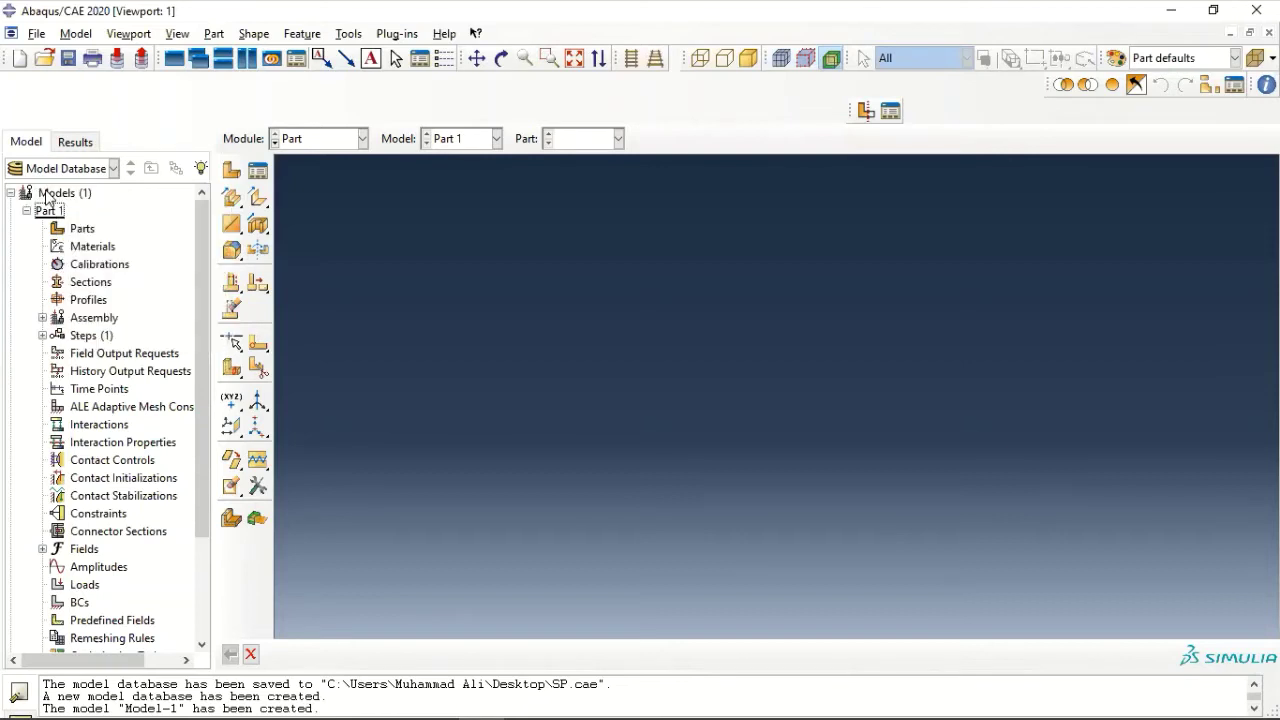
right_click(50, 211)
left_click(100, 296)
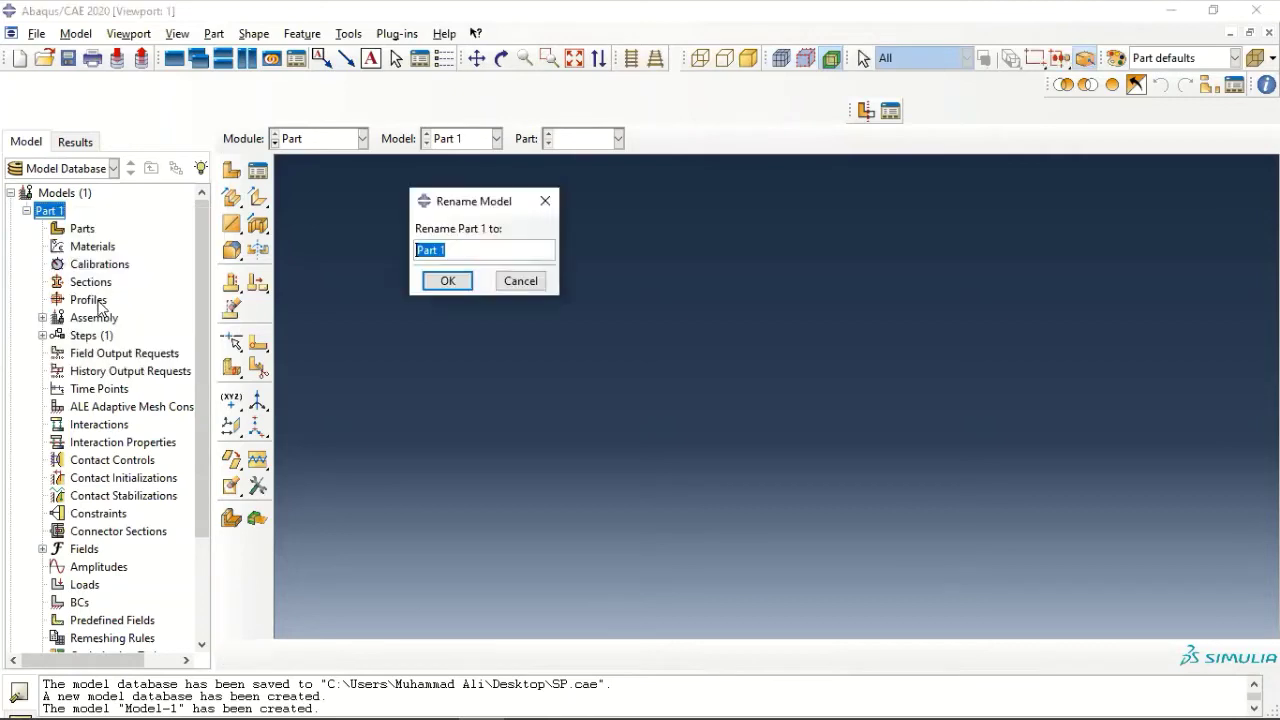
type("linear")
left_click(452, 283)
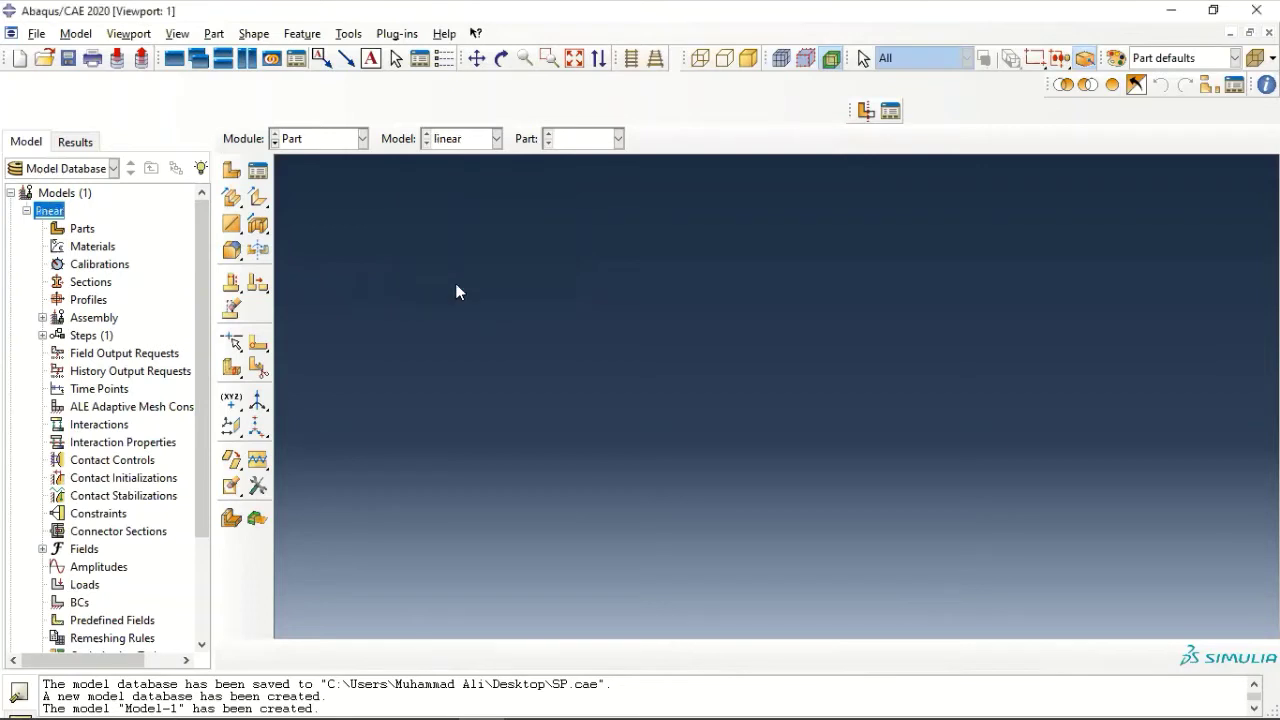
Create a 3D deformable planar shell part named plate with an approximate size of 4.
double_click(82, 229)
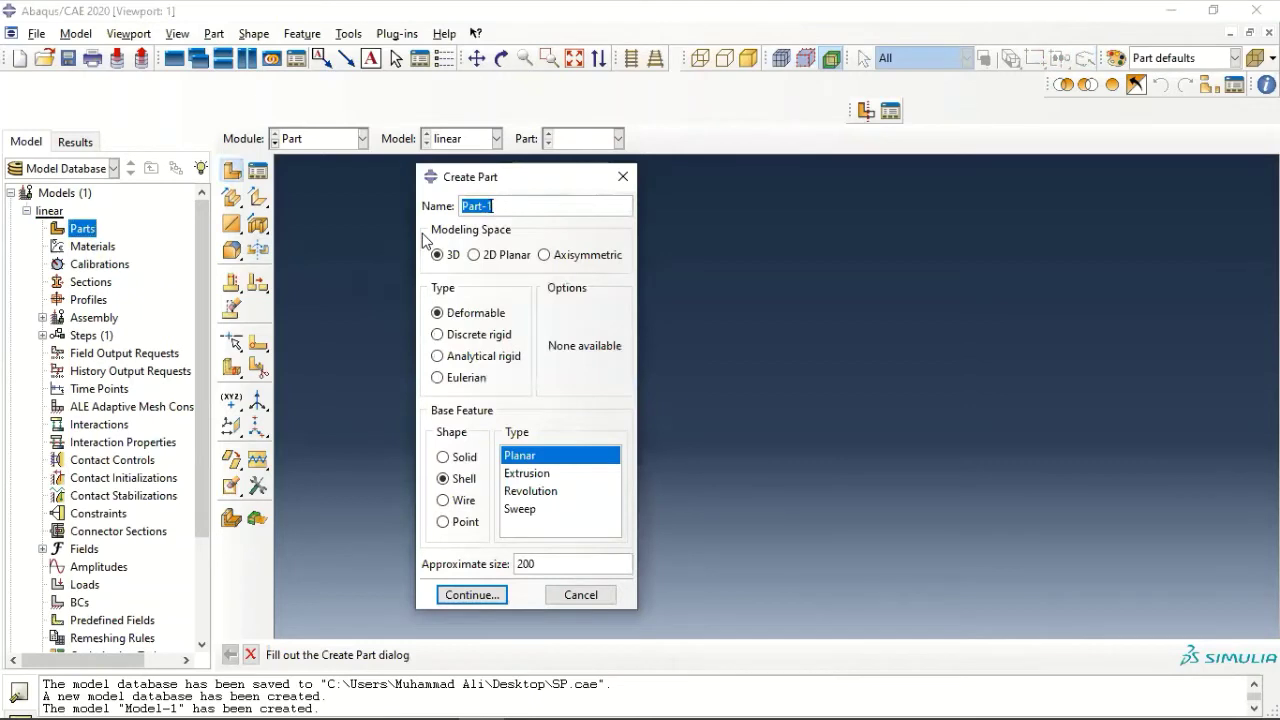
type("plate")
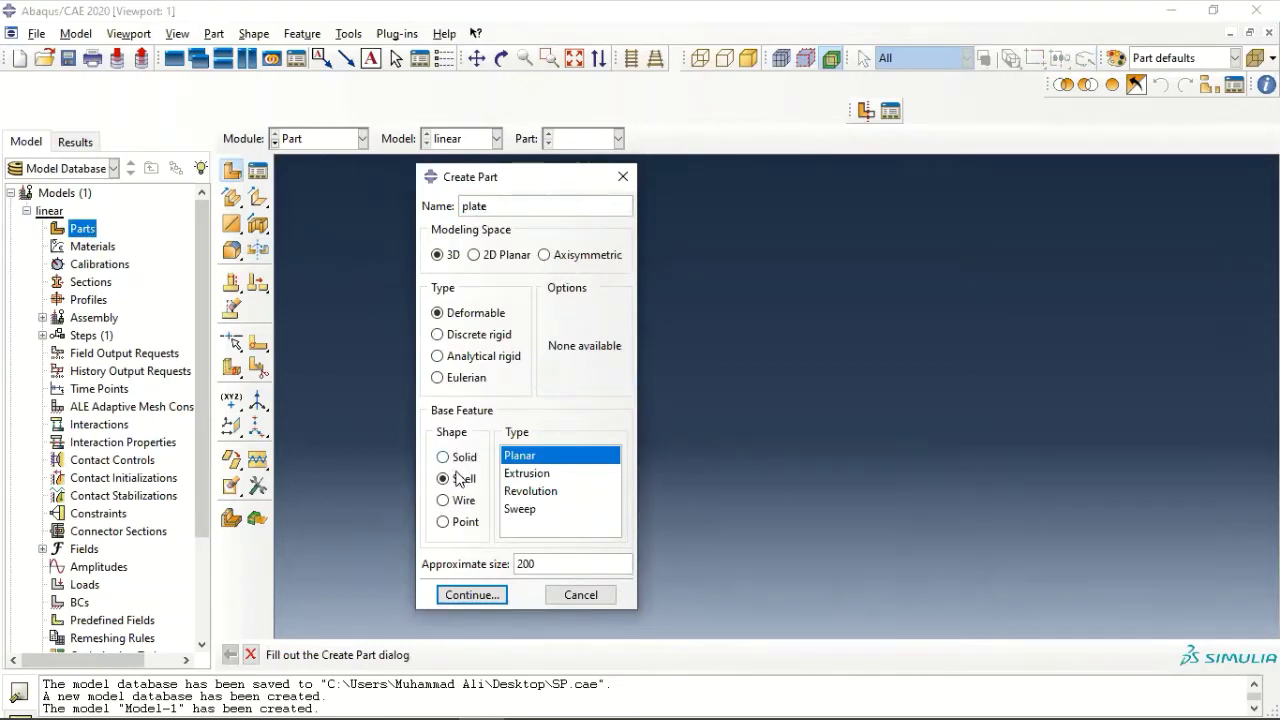
double_click(524, 564)
type("4")
key("Return")
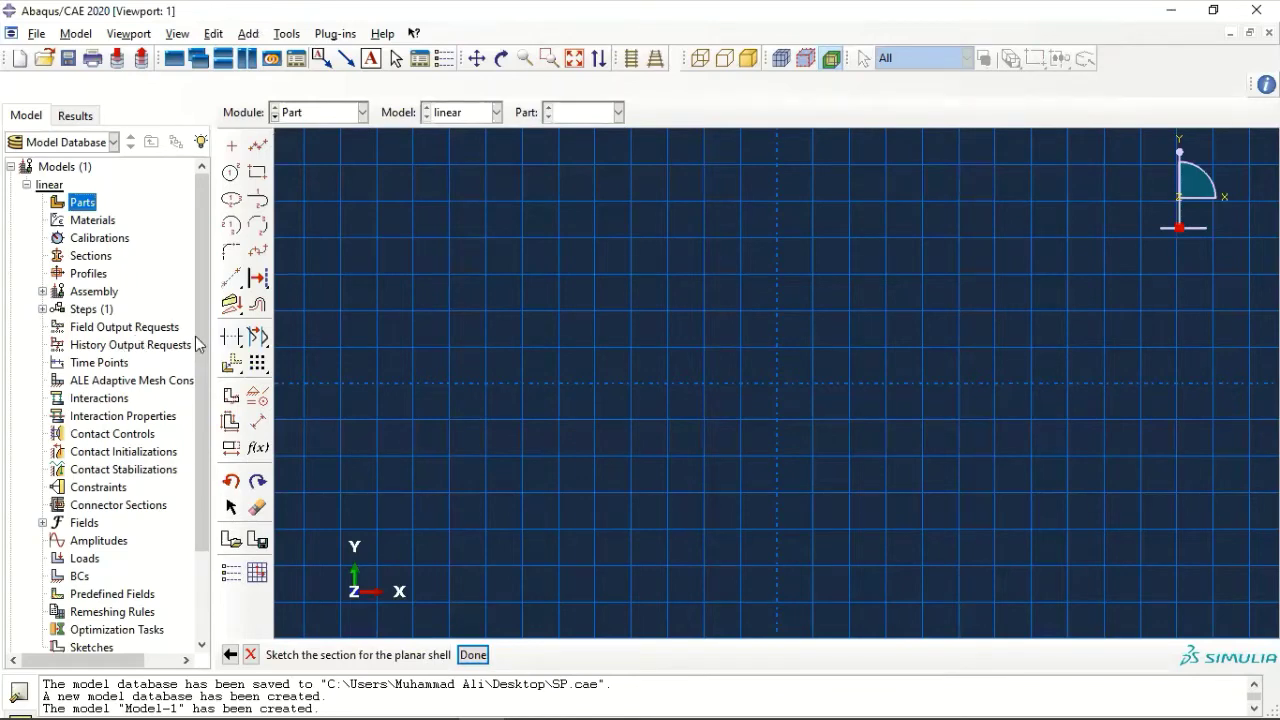
Sketch a rectangle about 1.58 wide and 0.63 high around the sketch origin.
left_click(257, 172)
left_click(540, 285)
left_click(1113, 508)
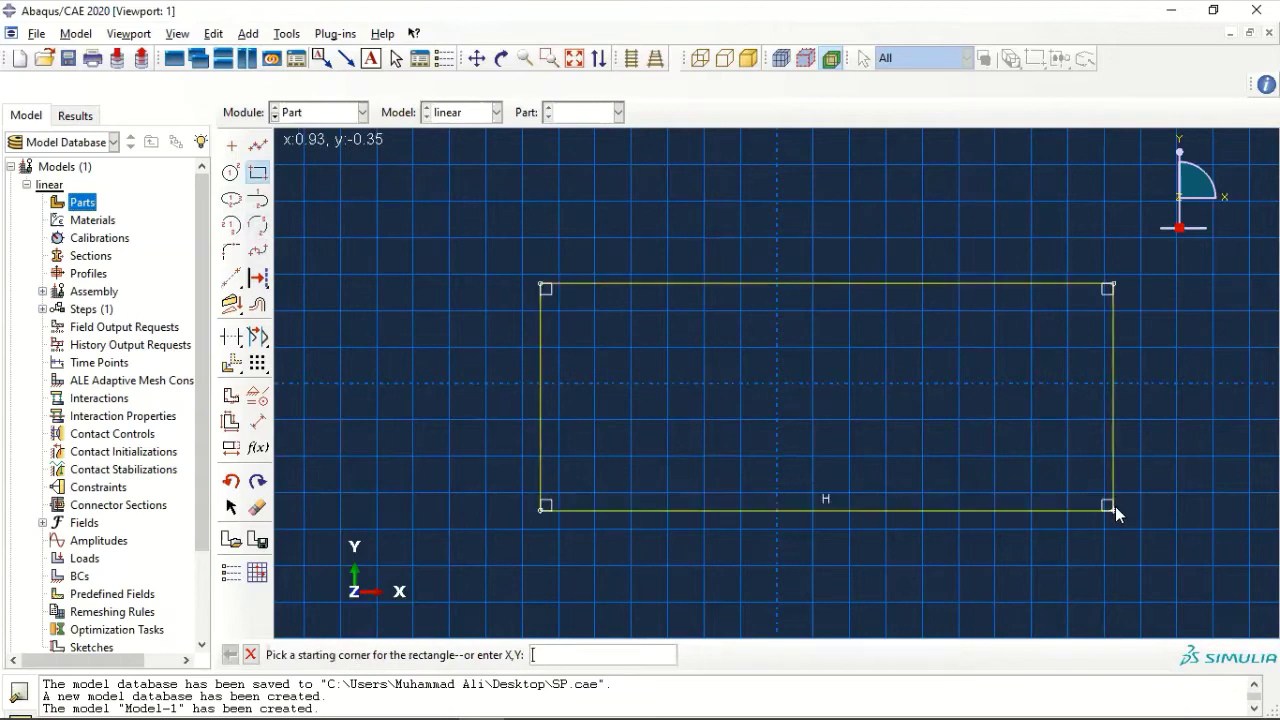
key("Escape")
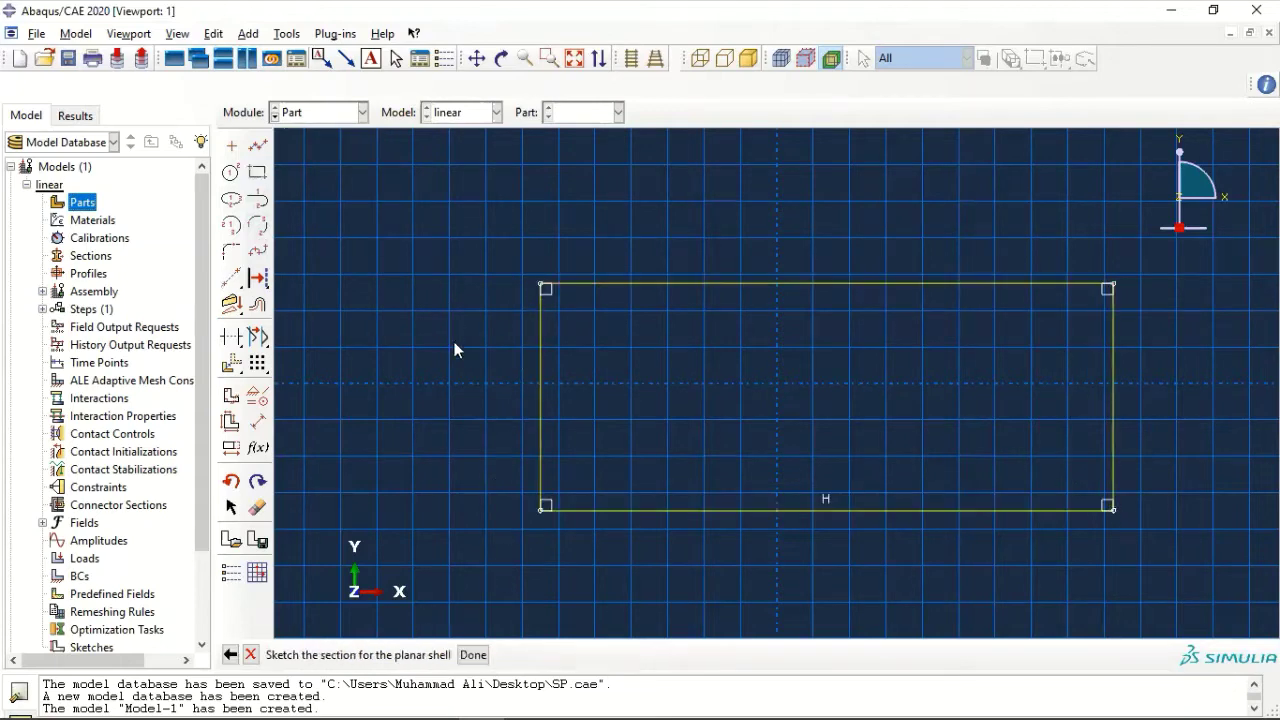
Delete all geometric constraints from the rectangle, limiting the deletion scope to Constraints.
left_click(258, 508)
left_click(474, 655)
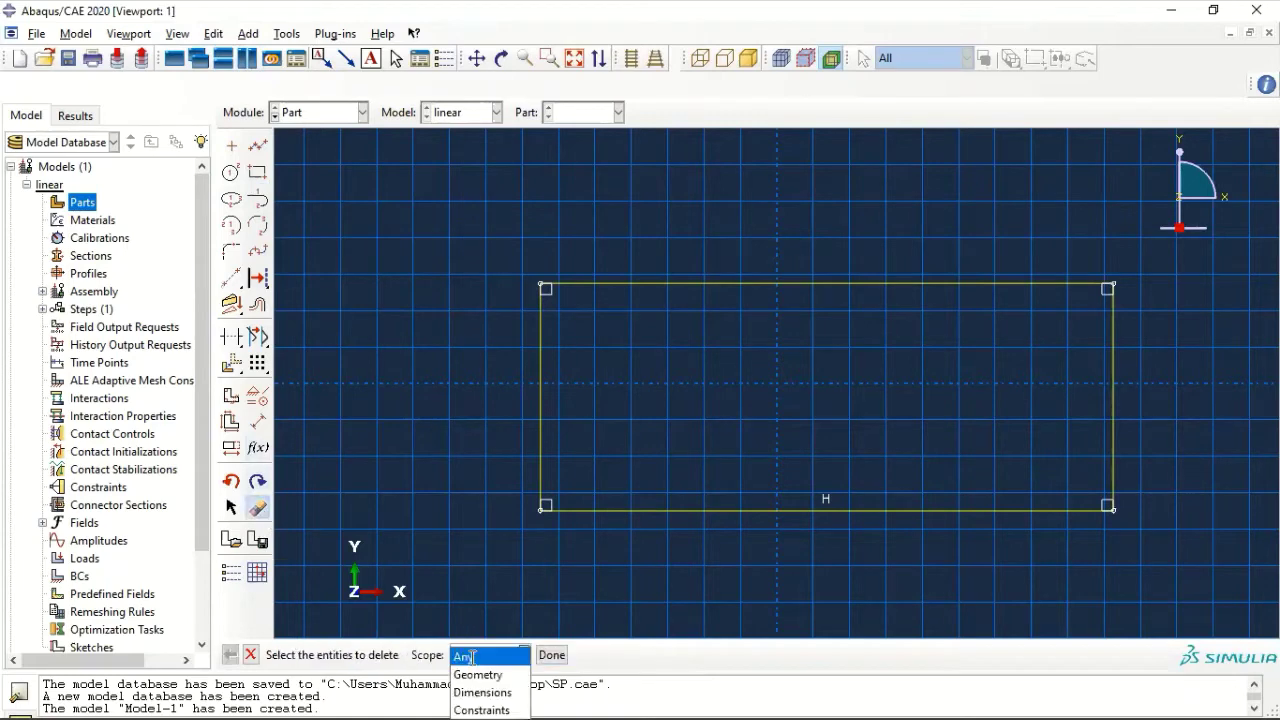
left_click(497, 660)
left_click(523, 655)
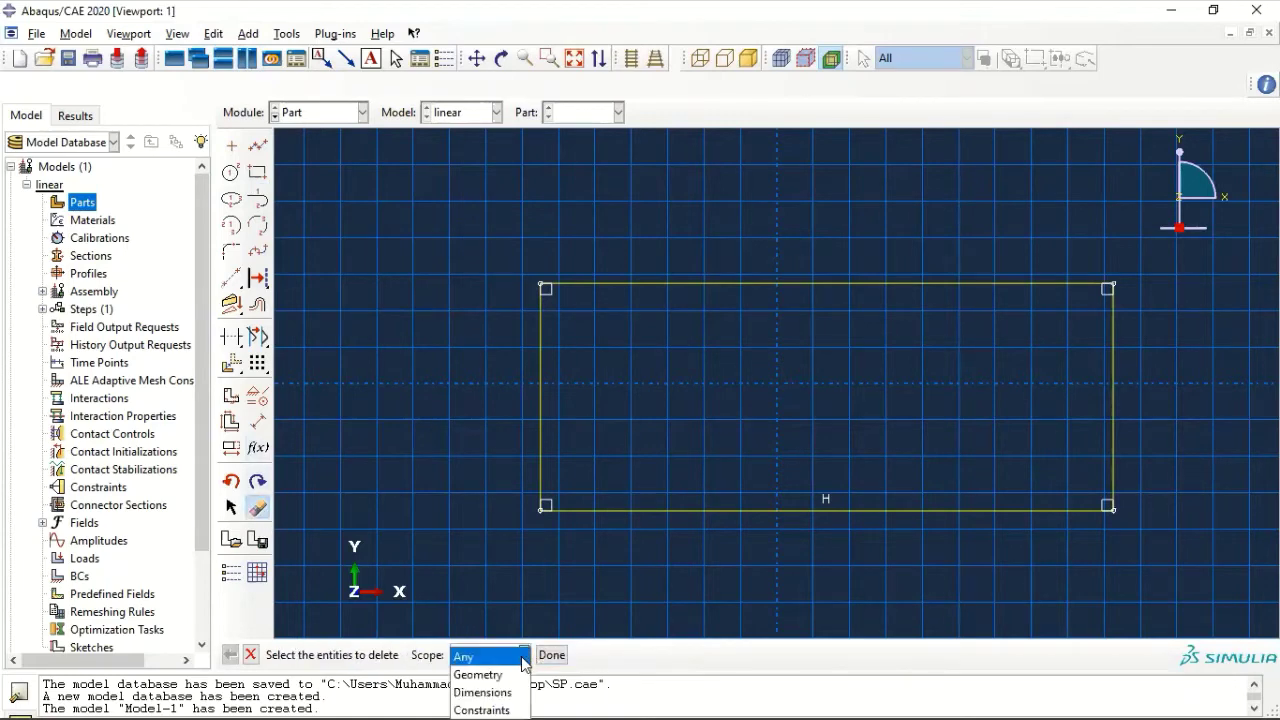
left_click(492, 703)
mouse_move(1145, 236)
left_mouse_down()
mouse_move(482, 536)
mouse_move(487, 550)
left_mouse_up()
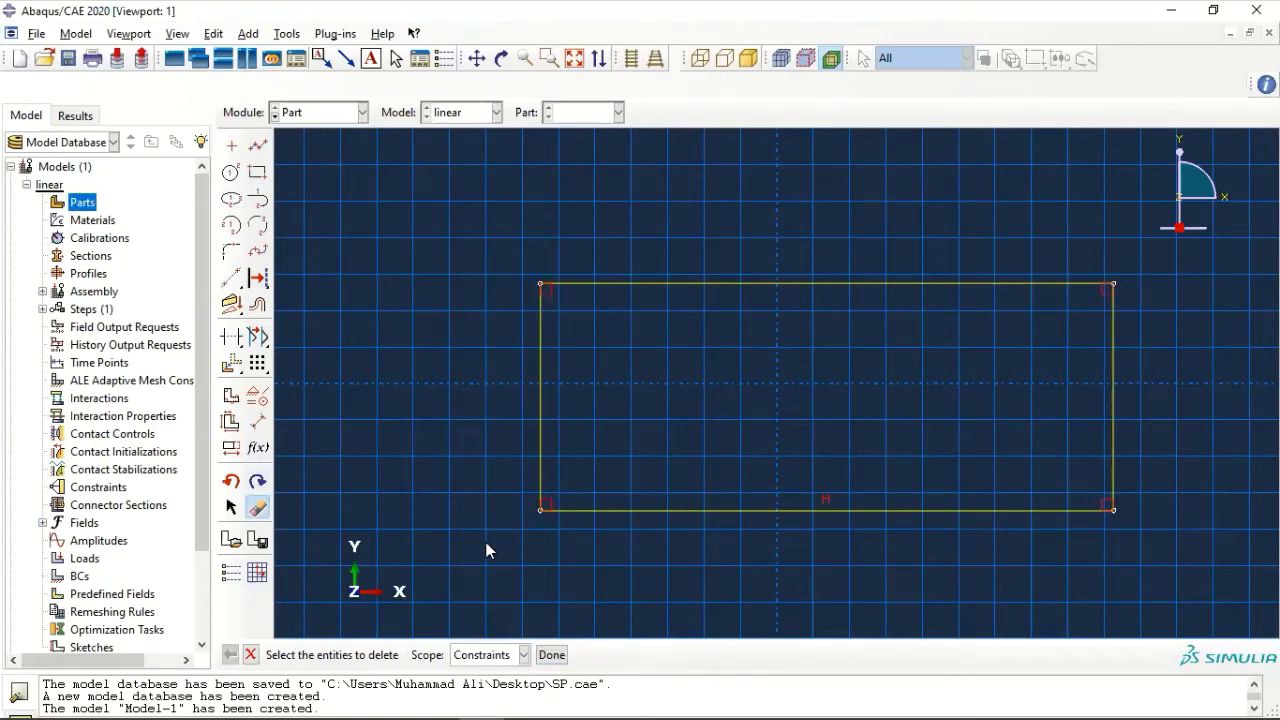
left_click(551, 656)
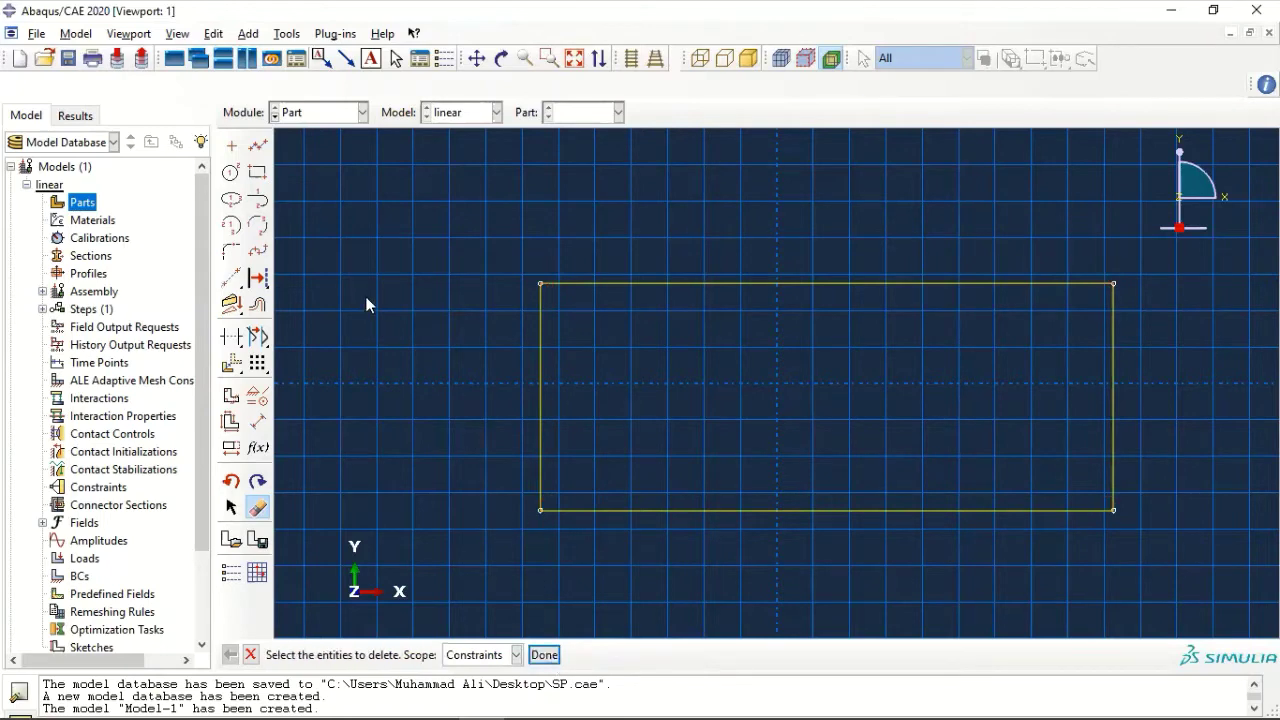
Apply vertical constraints to the rectangle's left and right edges.
left_click(258, 394)
left_click_drag(281, 246, 356, 242)
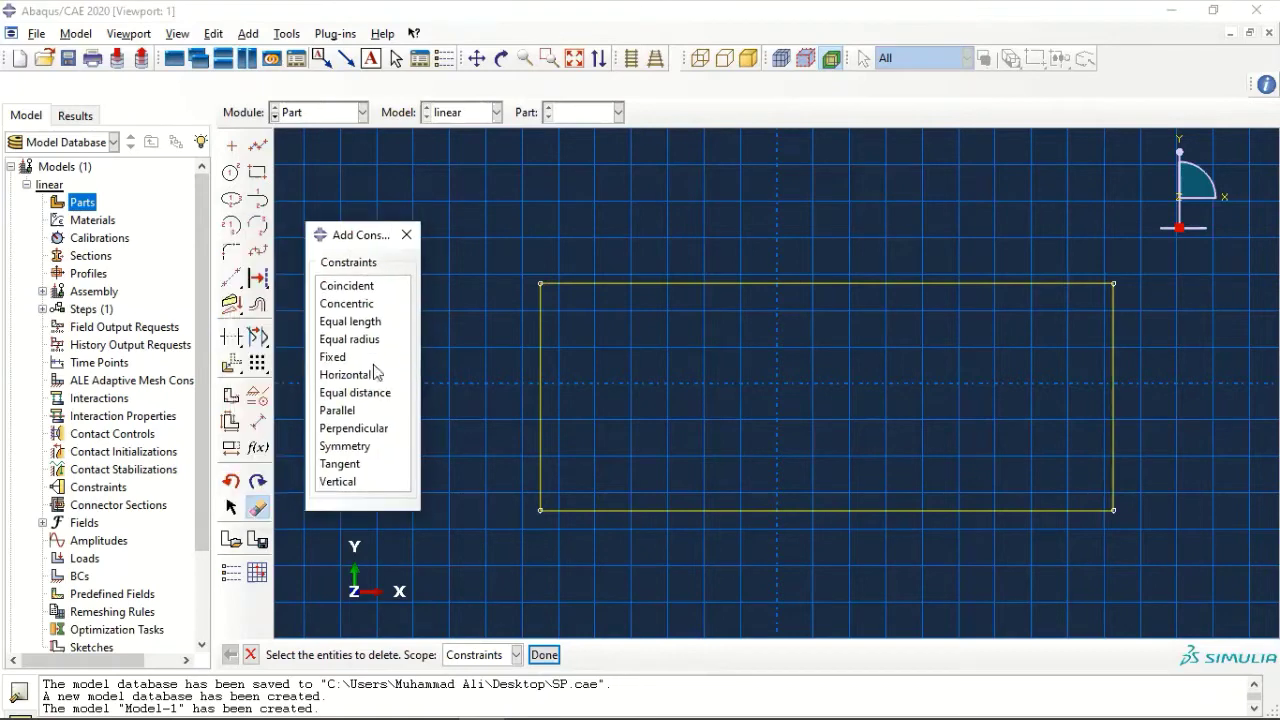
left_click(355, 482)
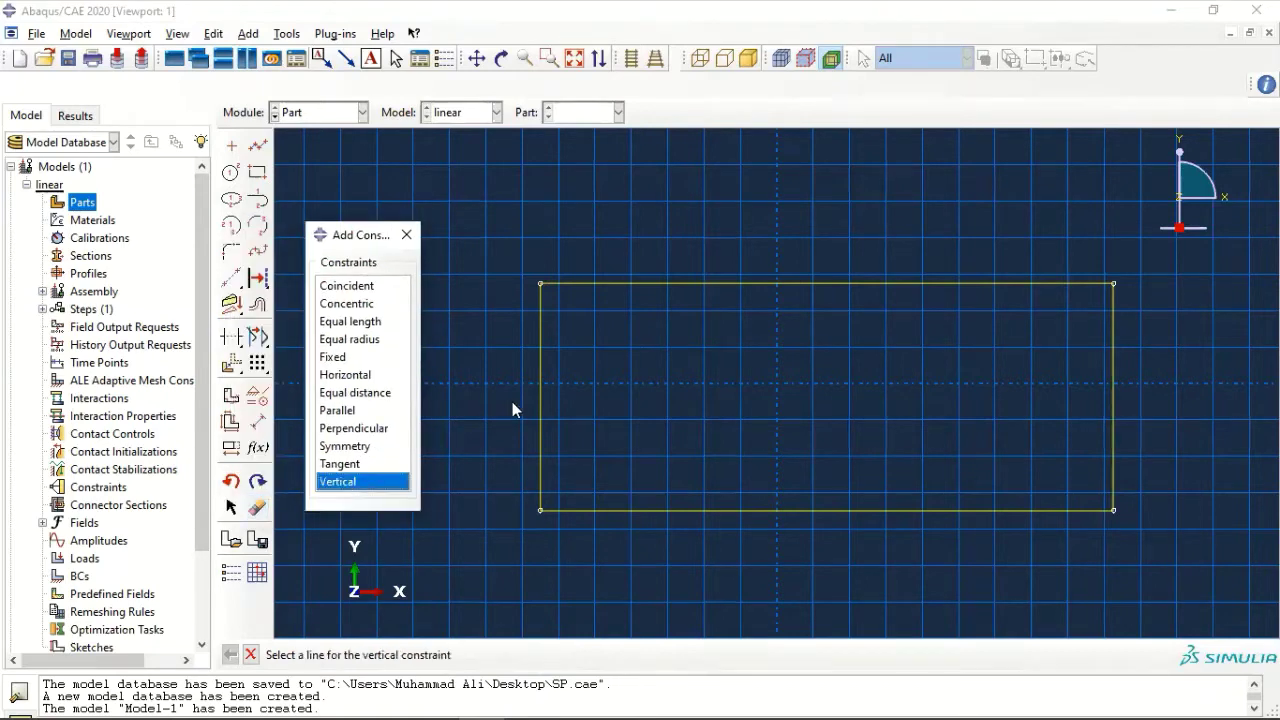
left_click(537, 400)
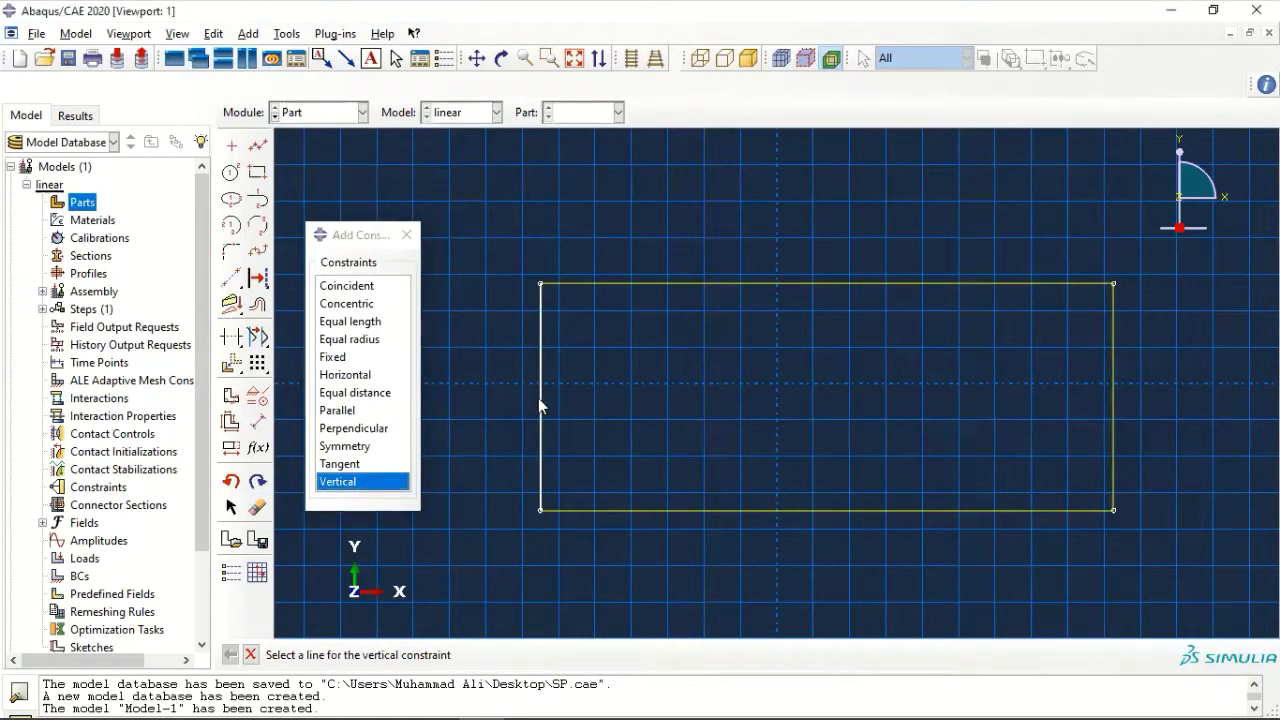
left_click(1114, 389)
Constrain the rectangle's upper and lower edges as parallel and finish adding constraints.
left_click(338, 410)
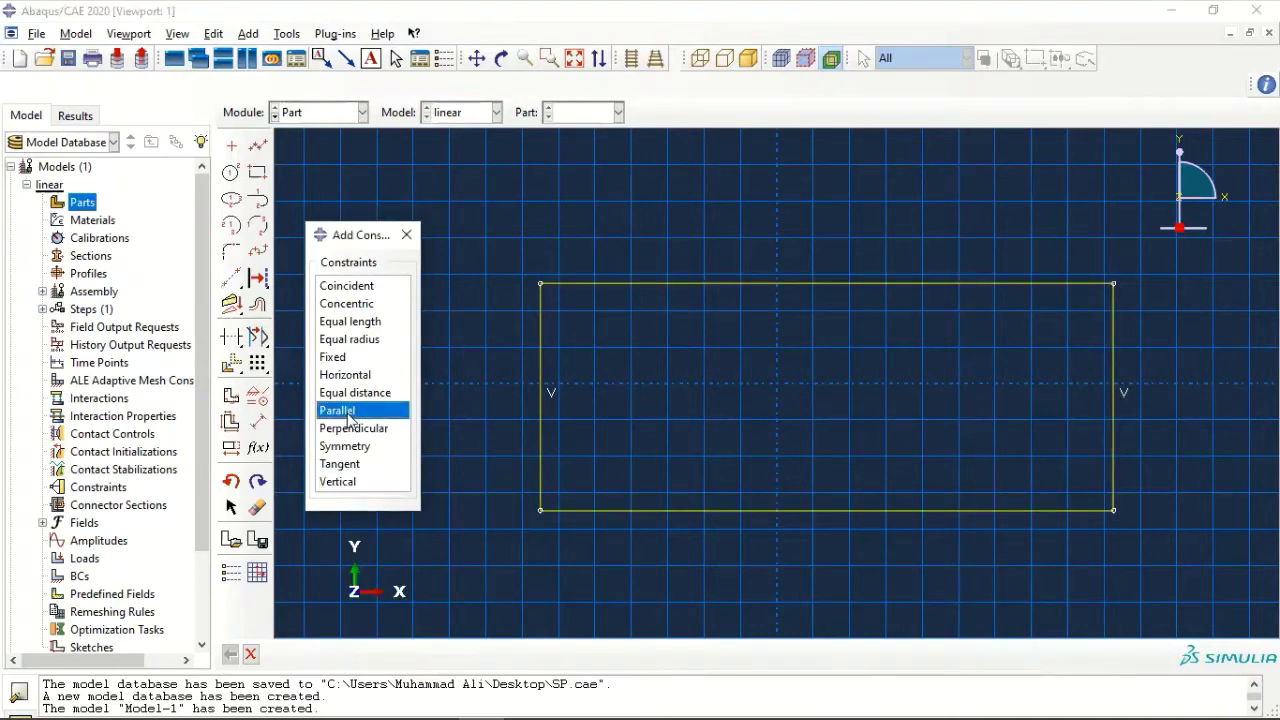
left_click(672, 291)
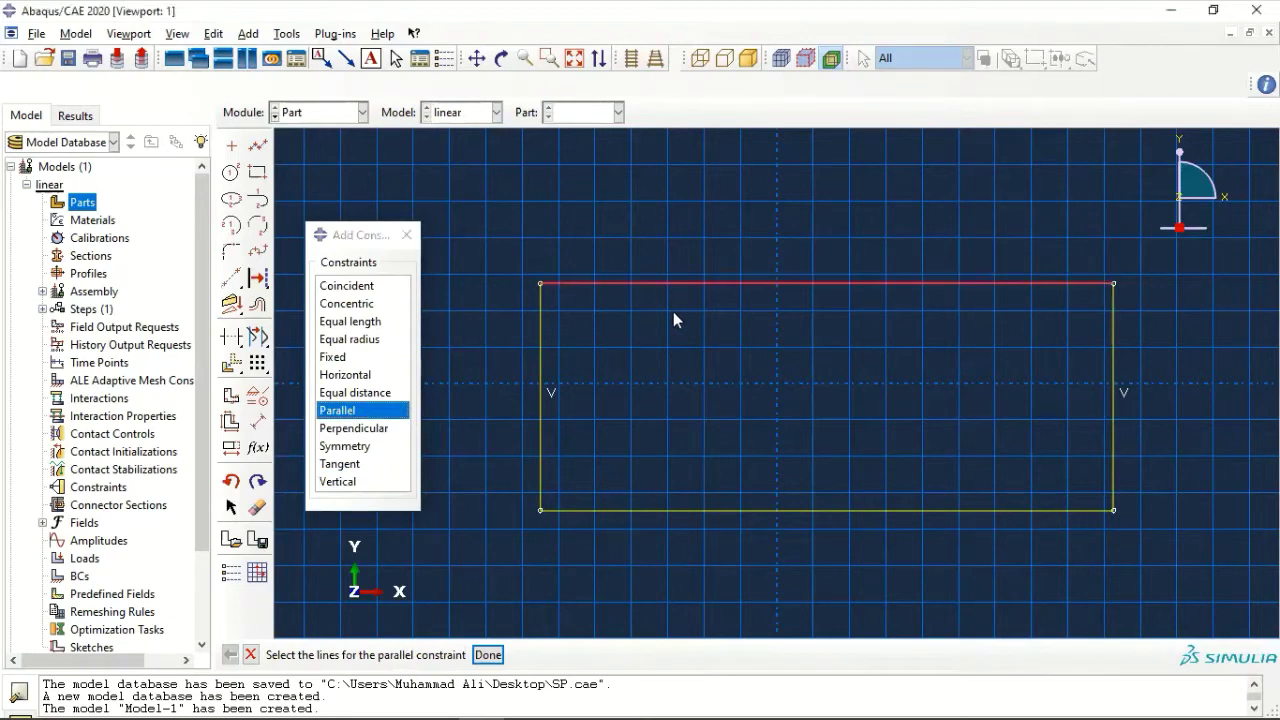
left_click(673, 510)
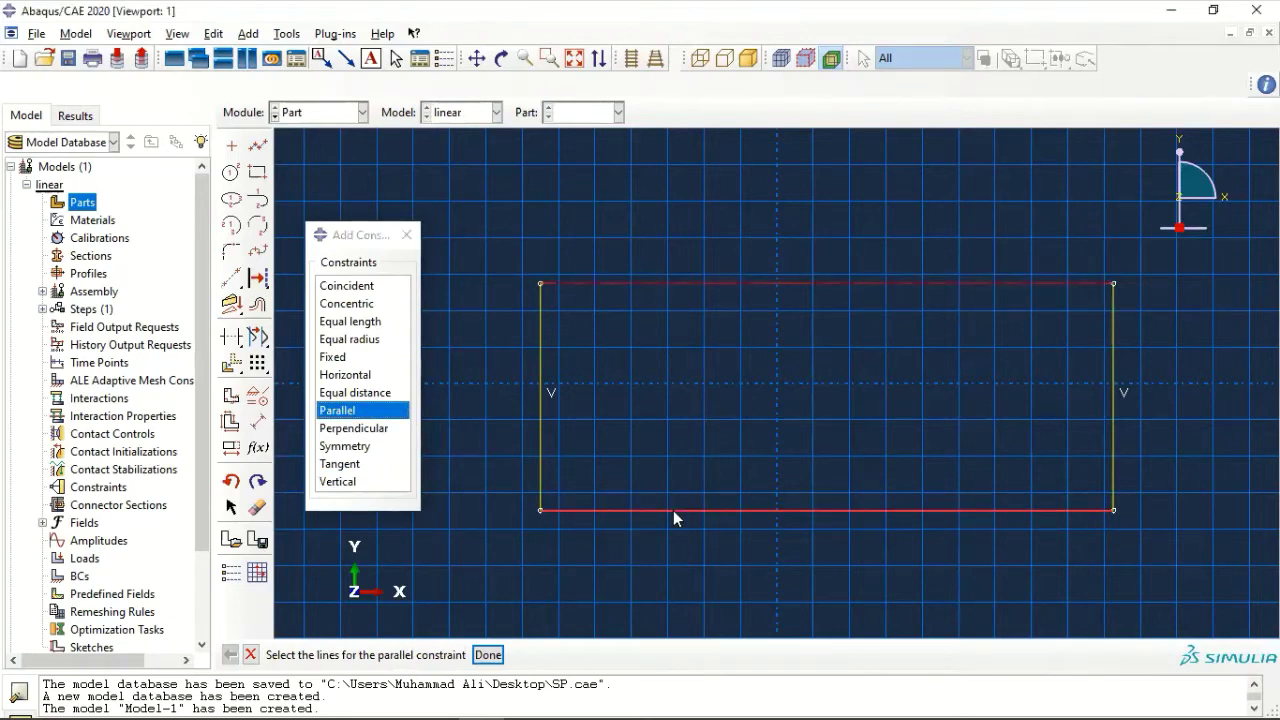
left_click(488, 655)
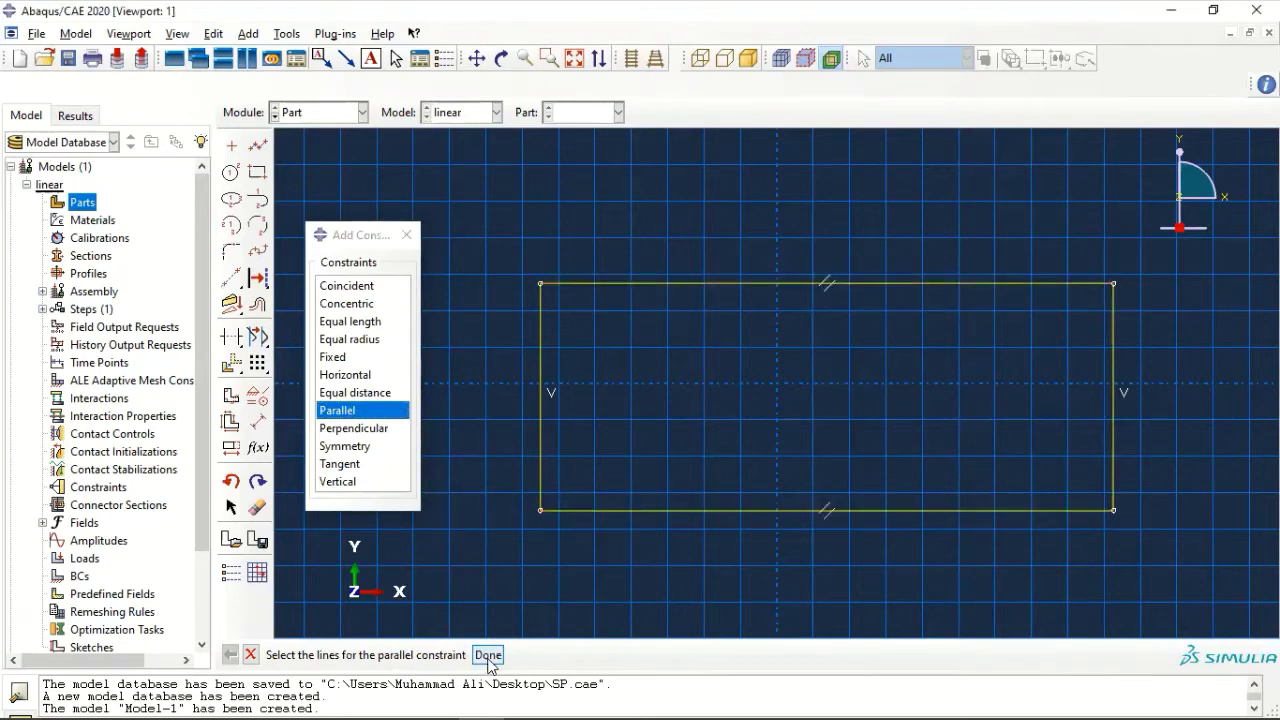
left_click(414, 241)
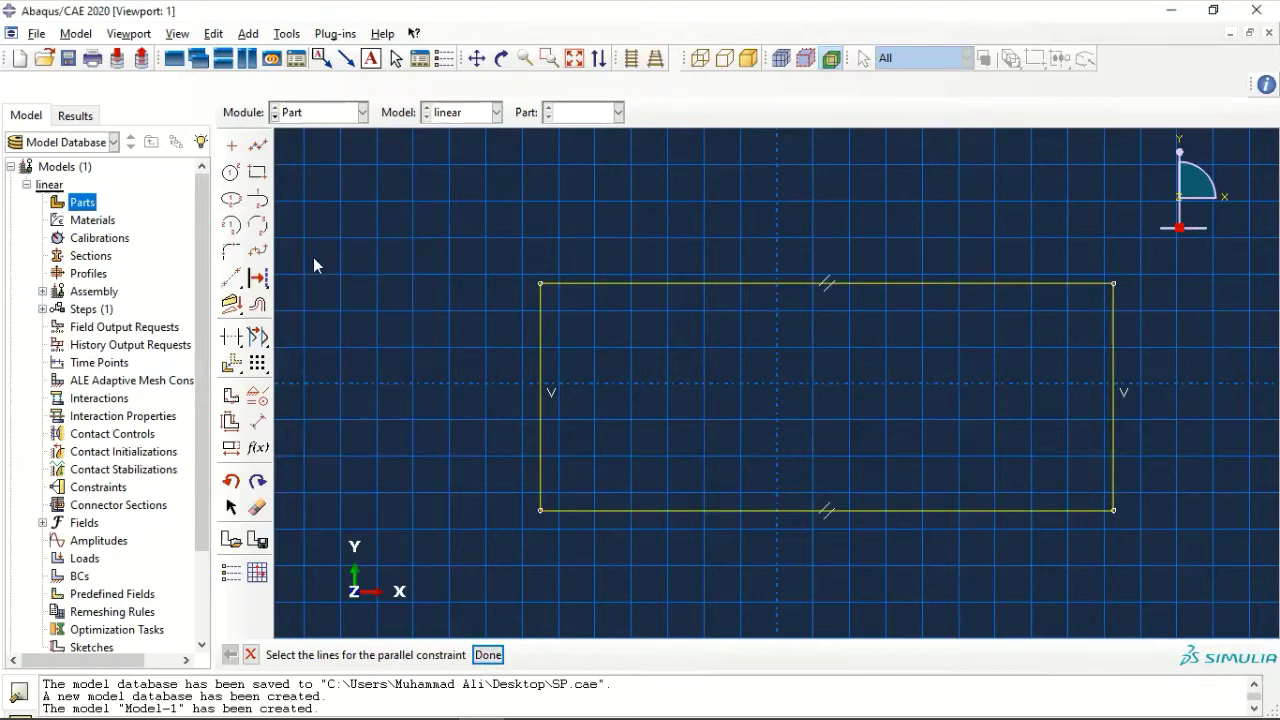
Dimension the rectangle's left edge and set its length to 0.4.
left_click(258, 421)
left_click(540, 385)
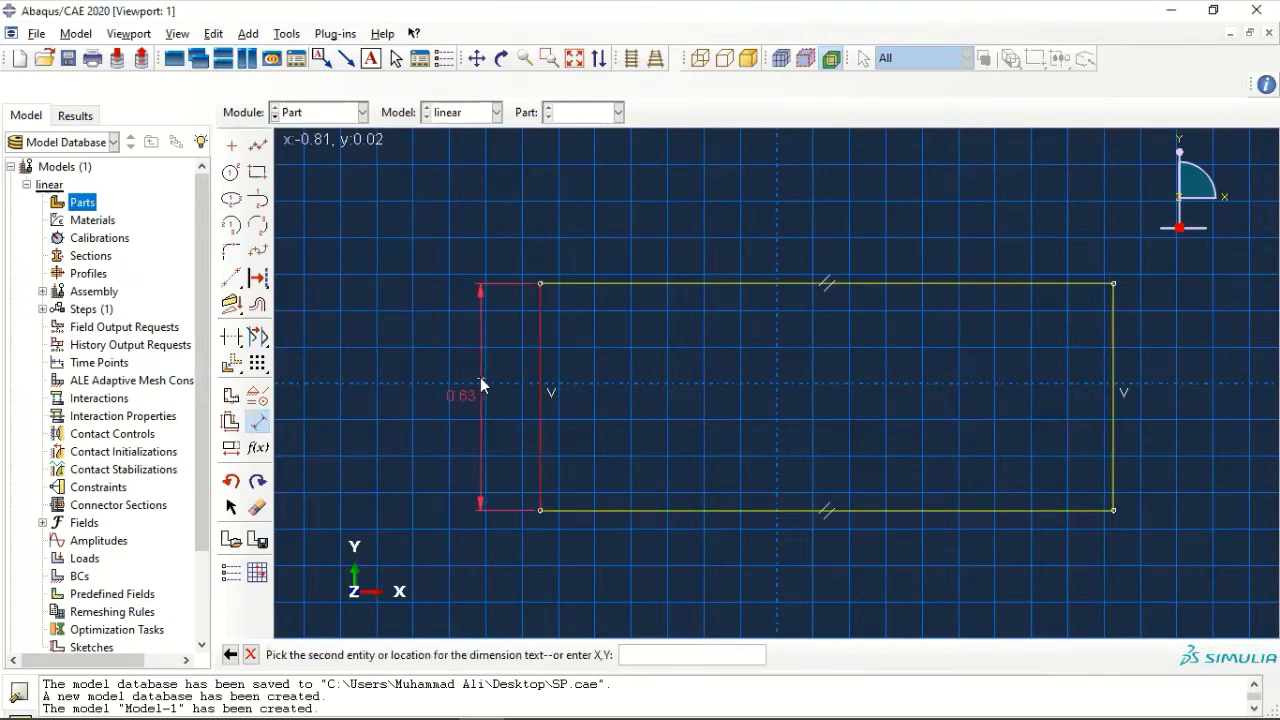
left_click(481, 385)
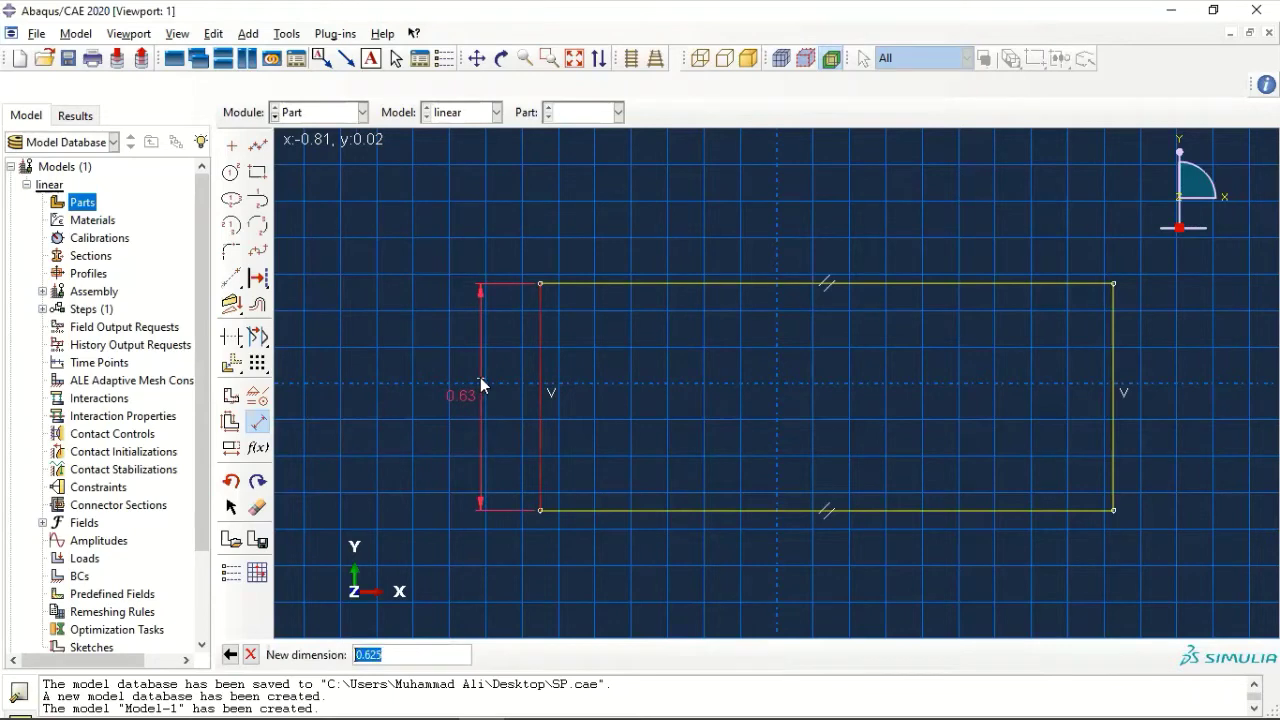
type("0.4")
key("Return")
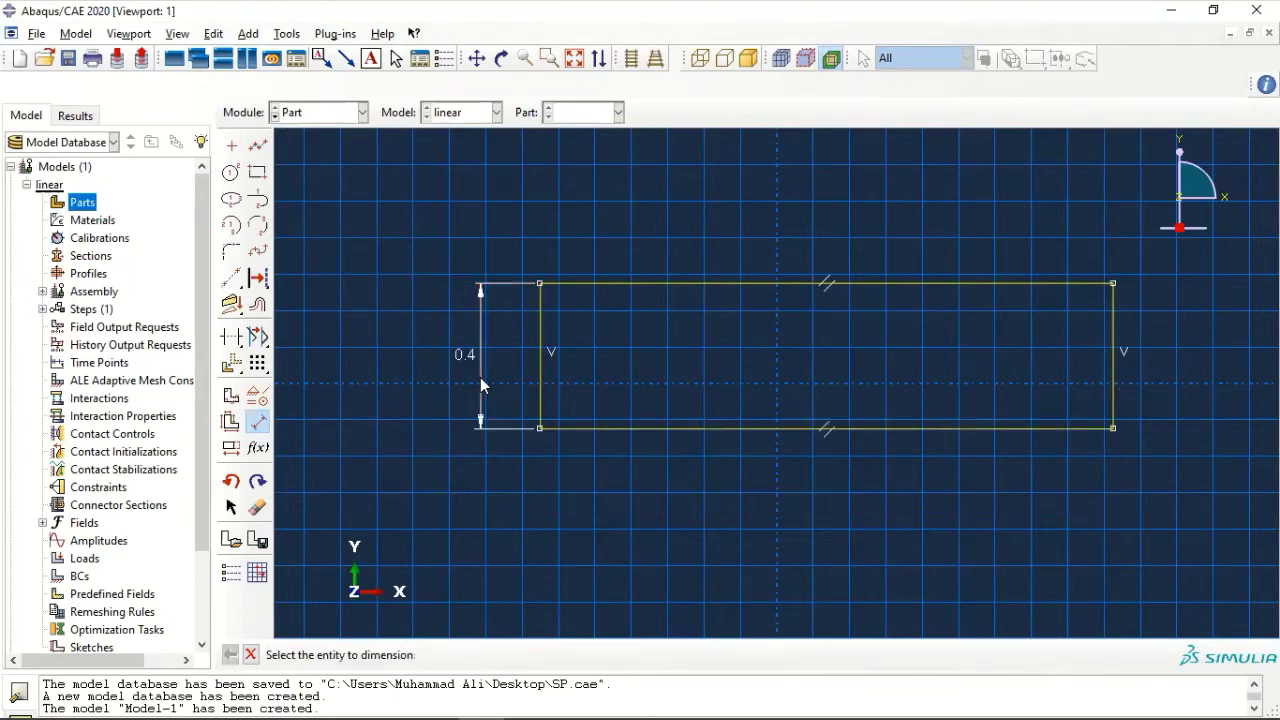
Dimension the horizontal distance between the two lower corners and set it to 1.
left_click(539, 428)
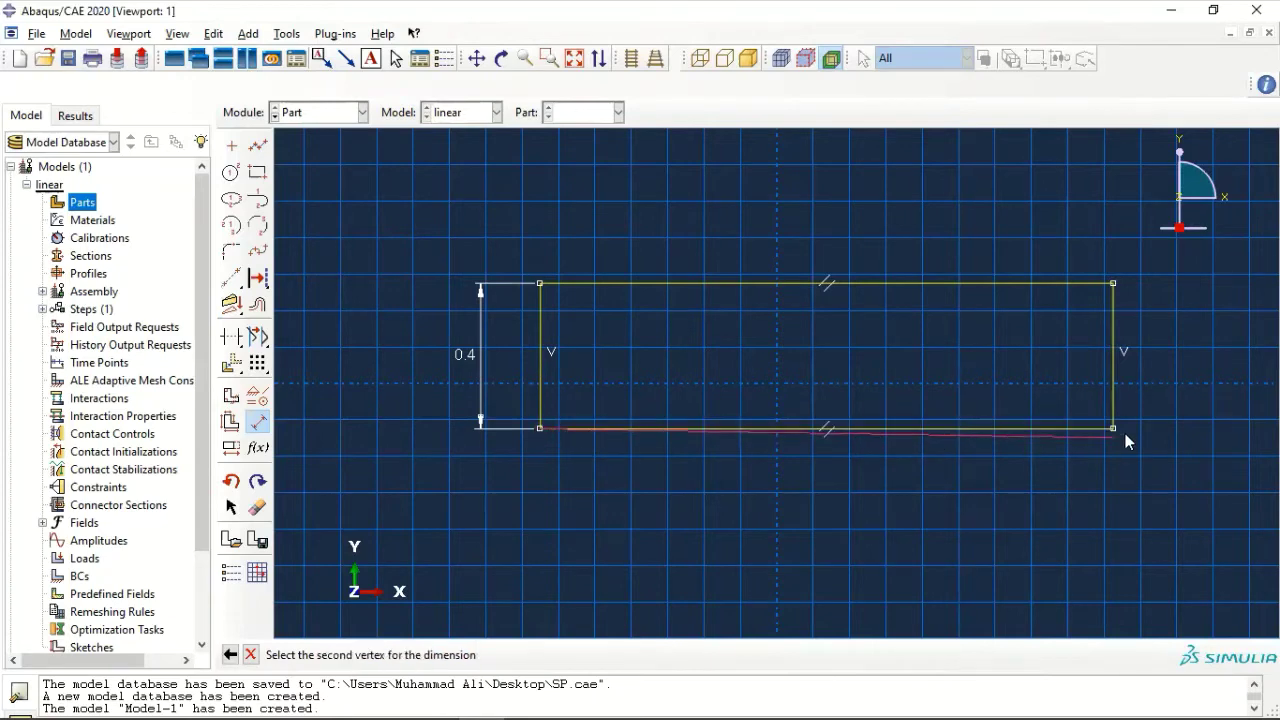
left_click(1113, 428)
left_click(810, 478)
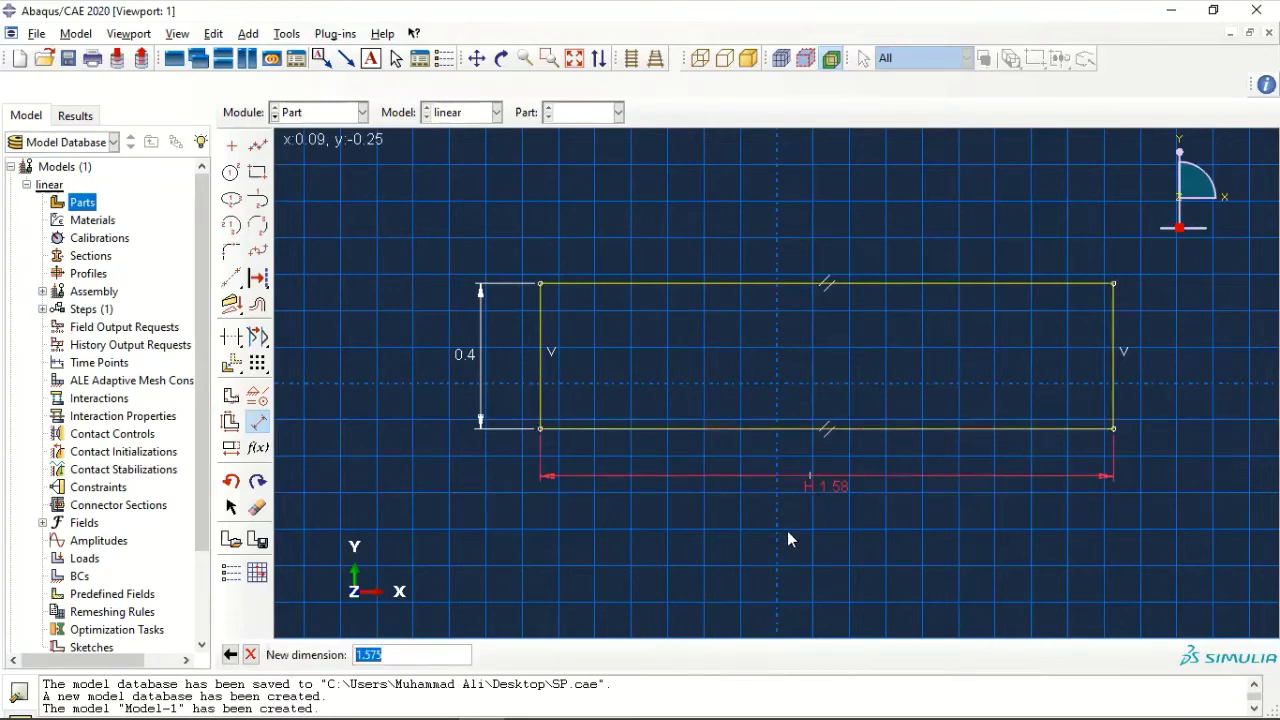
type("1")
key("Return")
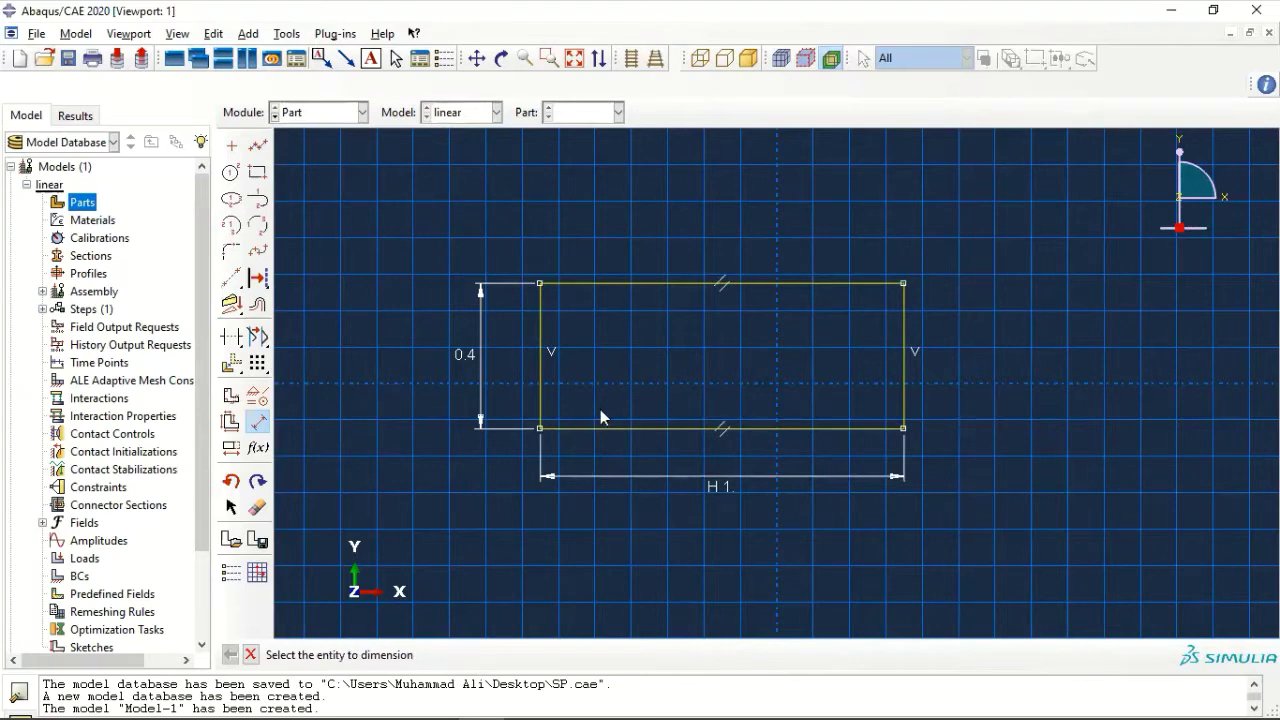
Dimension the angle between the left and lower edges and set it to 60 degrees.
left_click(545, 400)
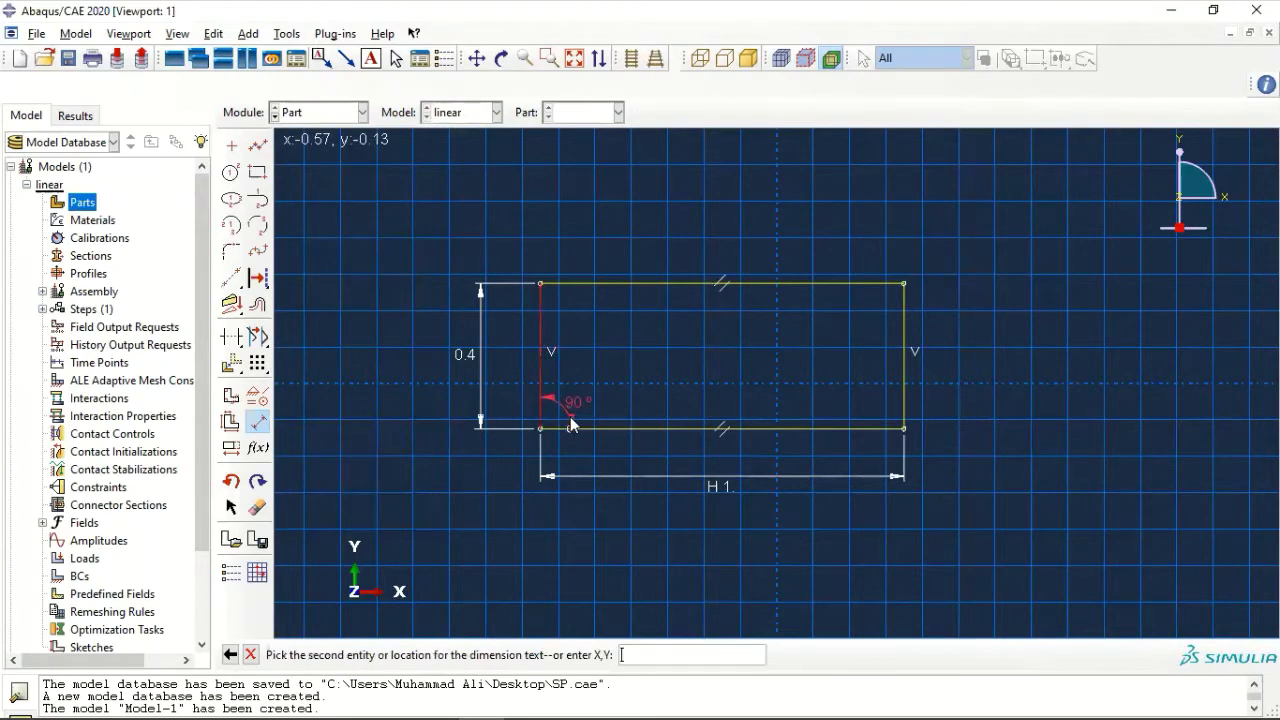
left_click(574, 428)
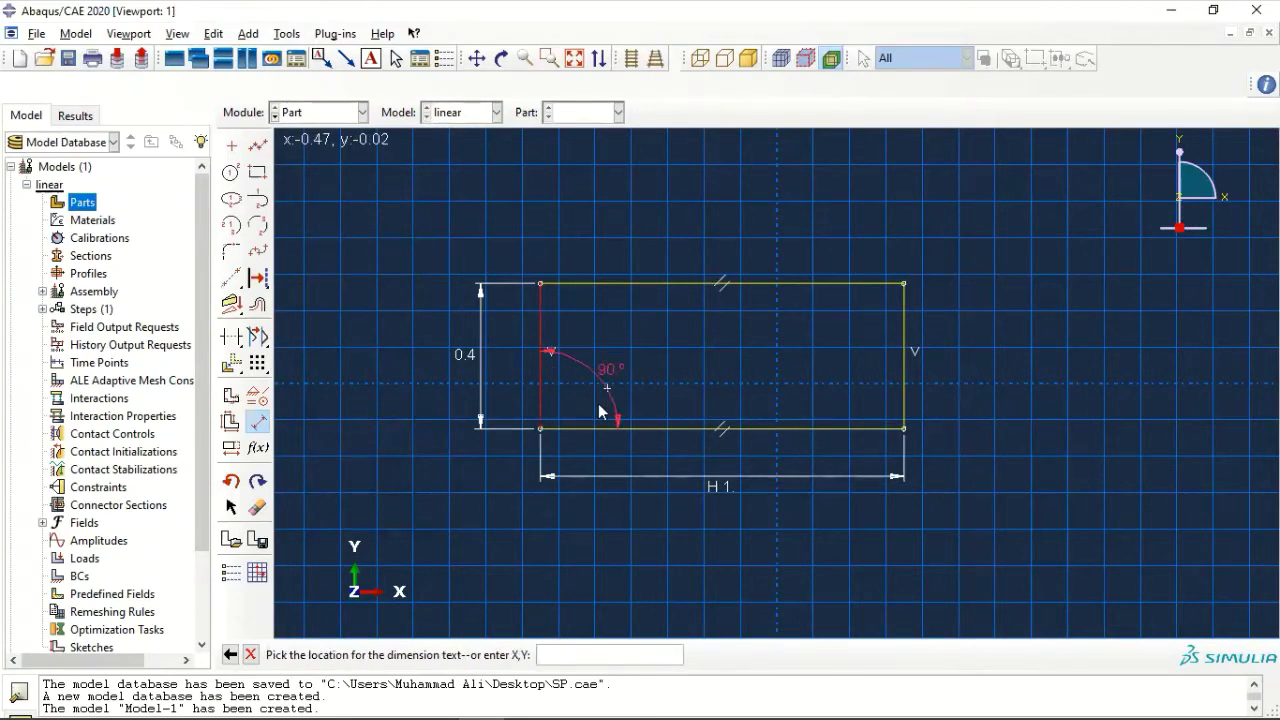
left_click(634, 396)
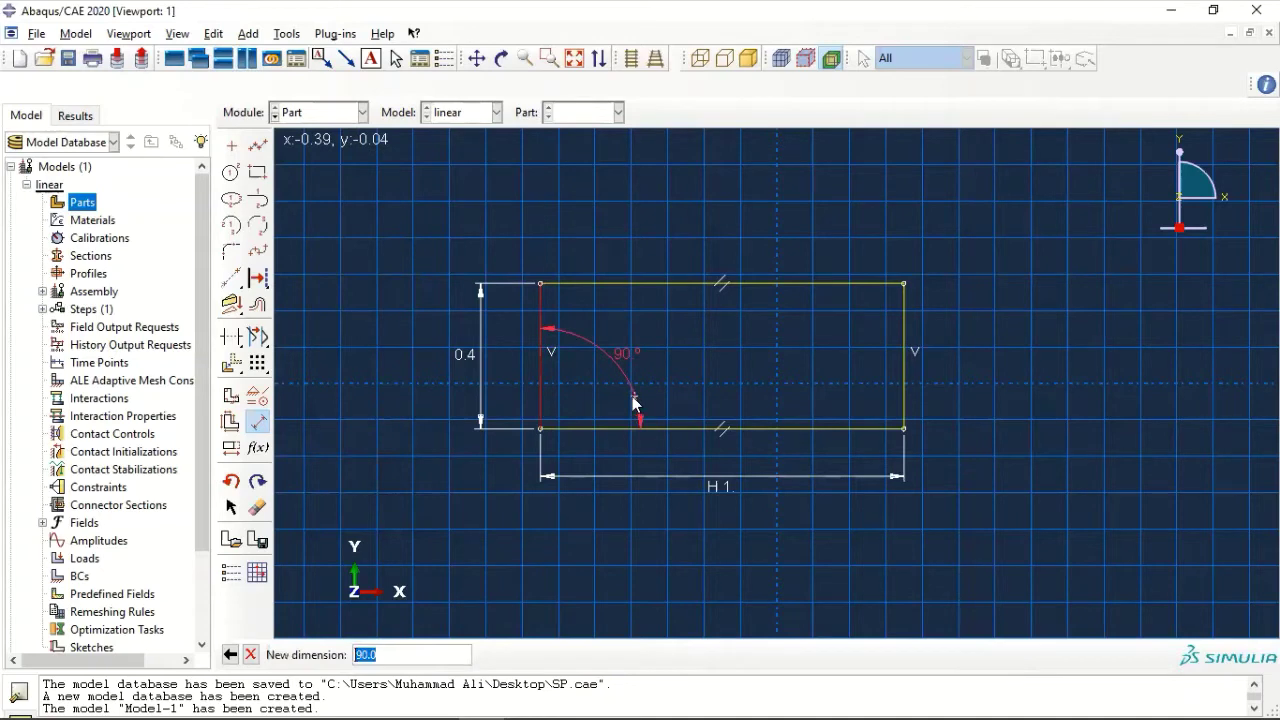
type("60")
key("Return")
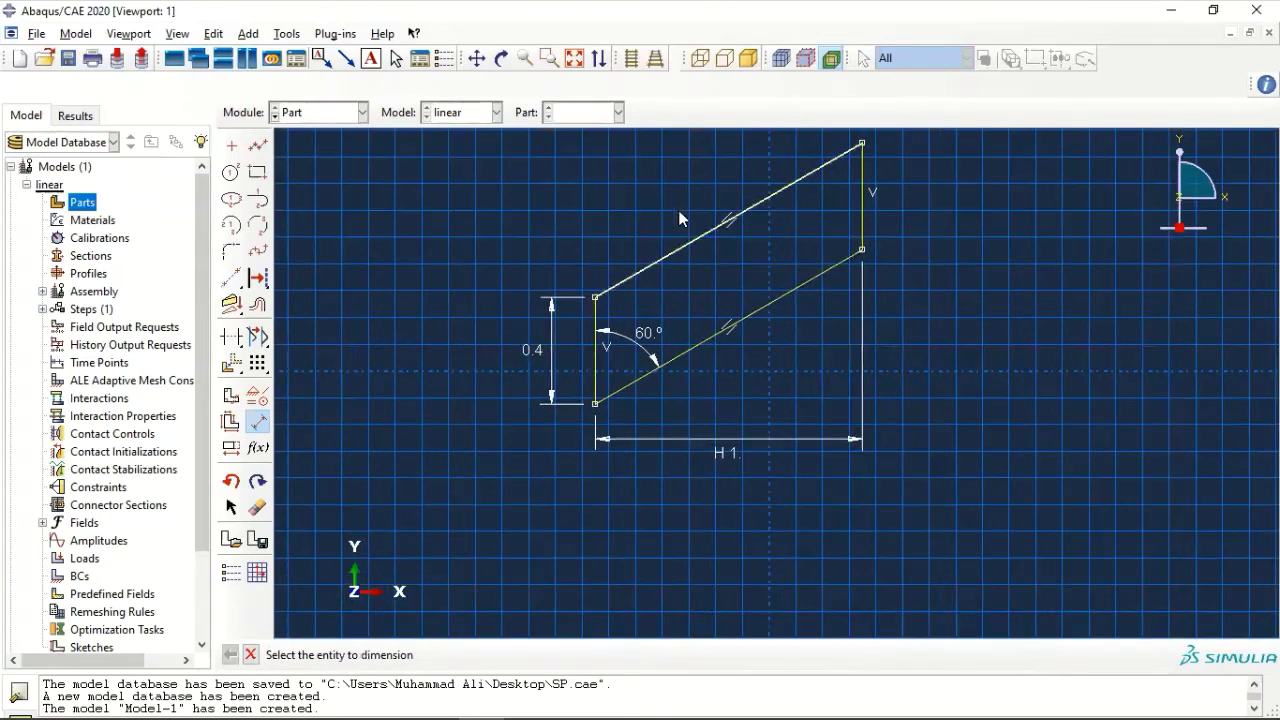
Complete the skewed plate sketch to generate the planar shell part.
middle_click_drag(641, 210, 677, 286, "ctrl+alt")
key("Escape")
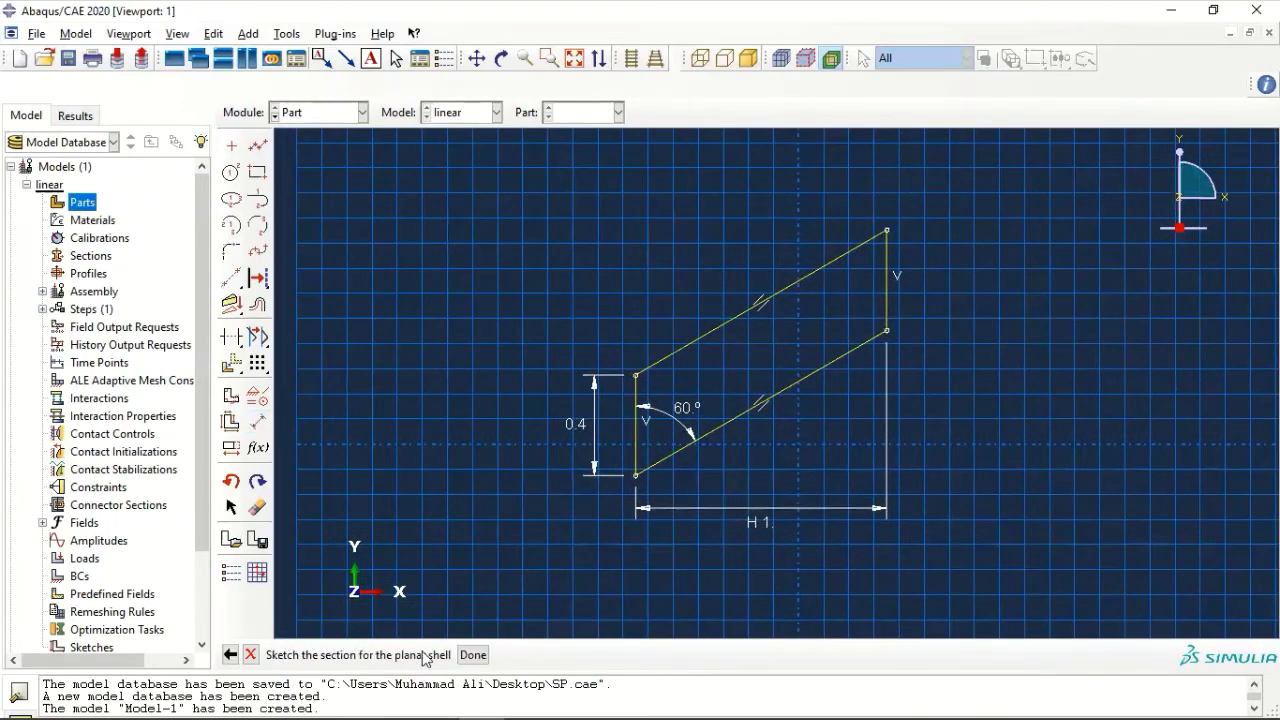
left_click(466, 654)
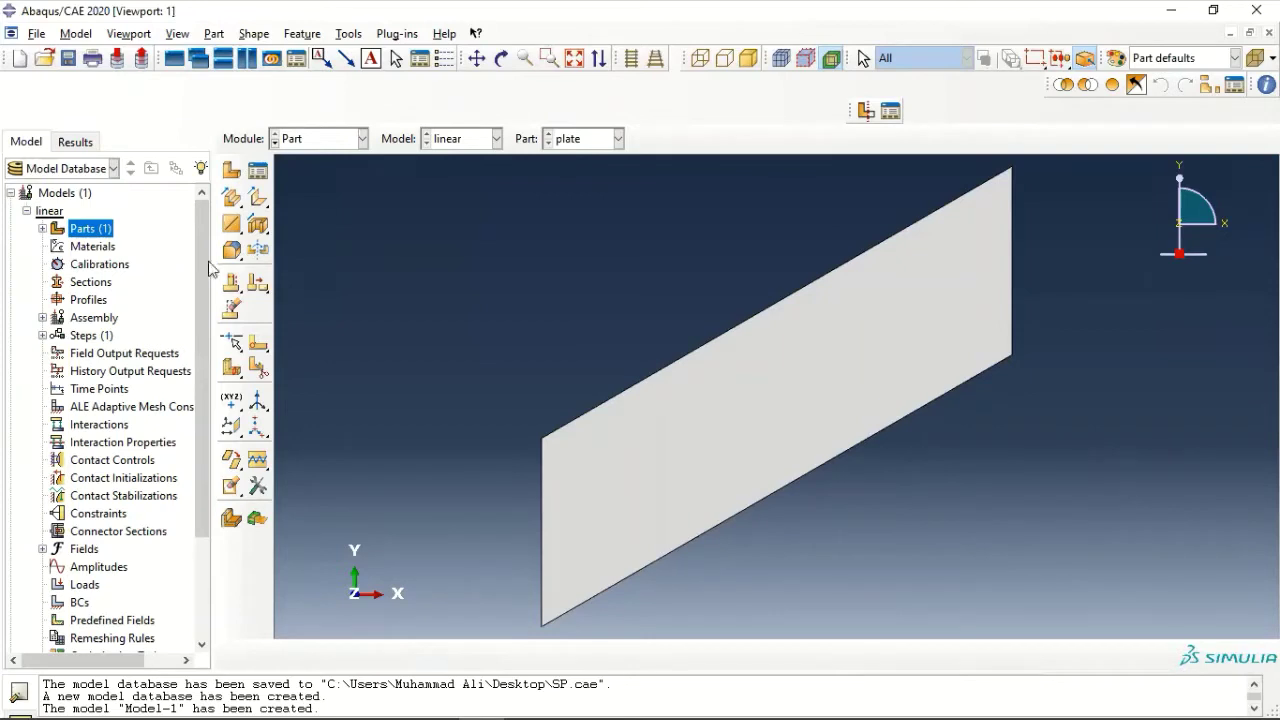
Create a material named metal with isotropic elasticity, Young's modulus 30E9 and Poisson's ratio 0.3.
double_click(92, 246)
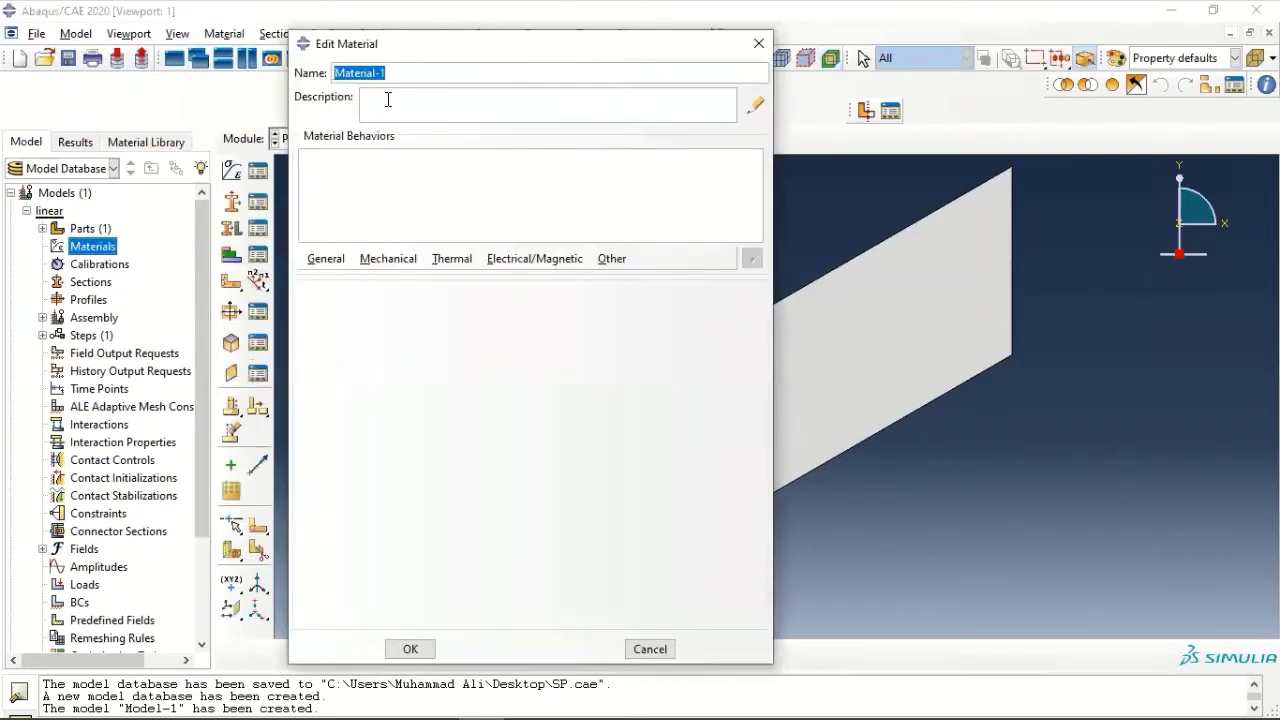
type("metal")
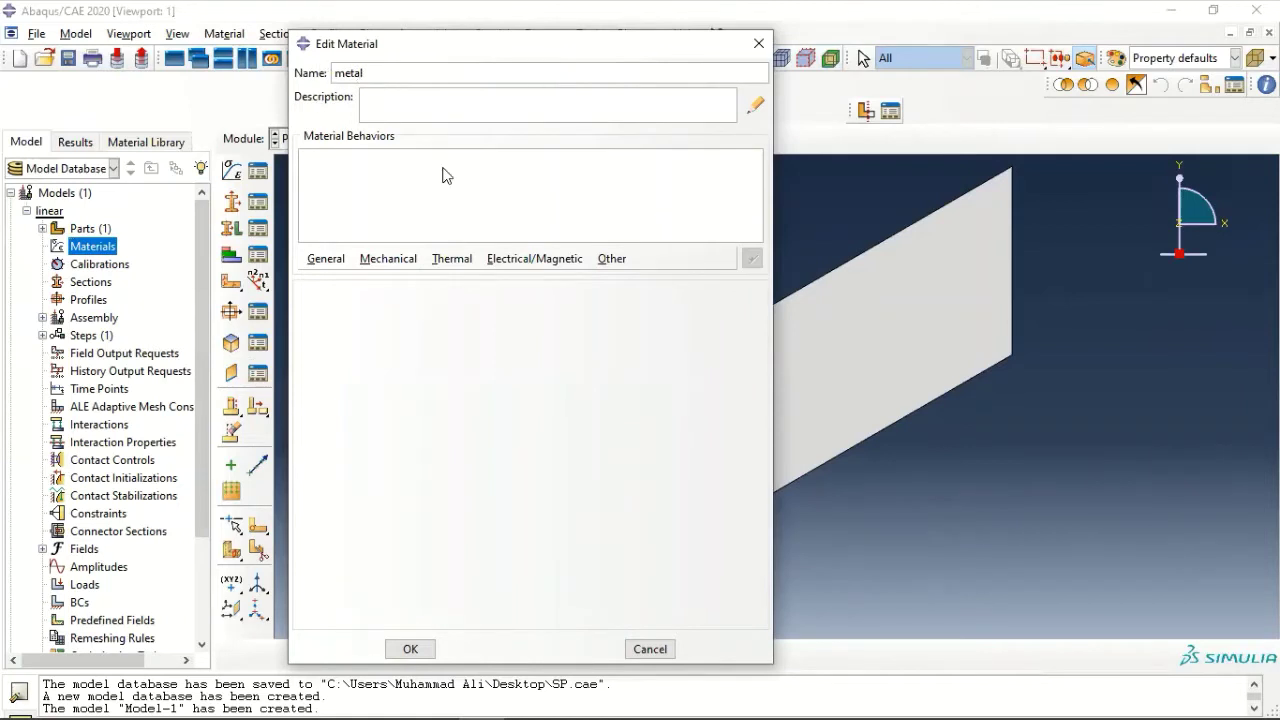
left_click(373, 259)
mouse_move(397, 283)
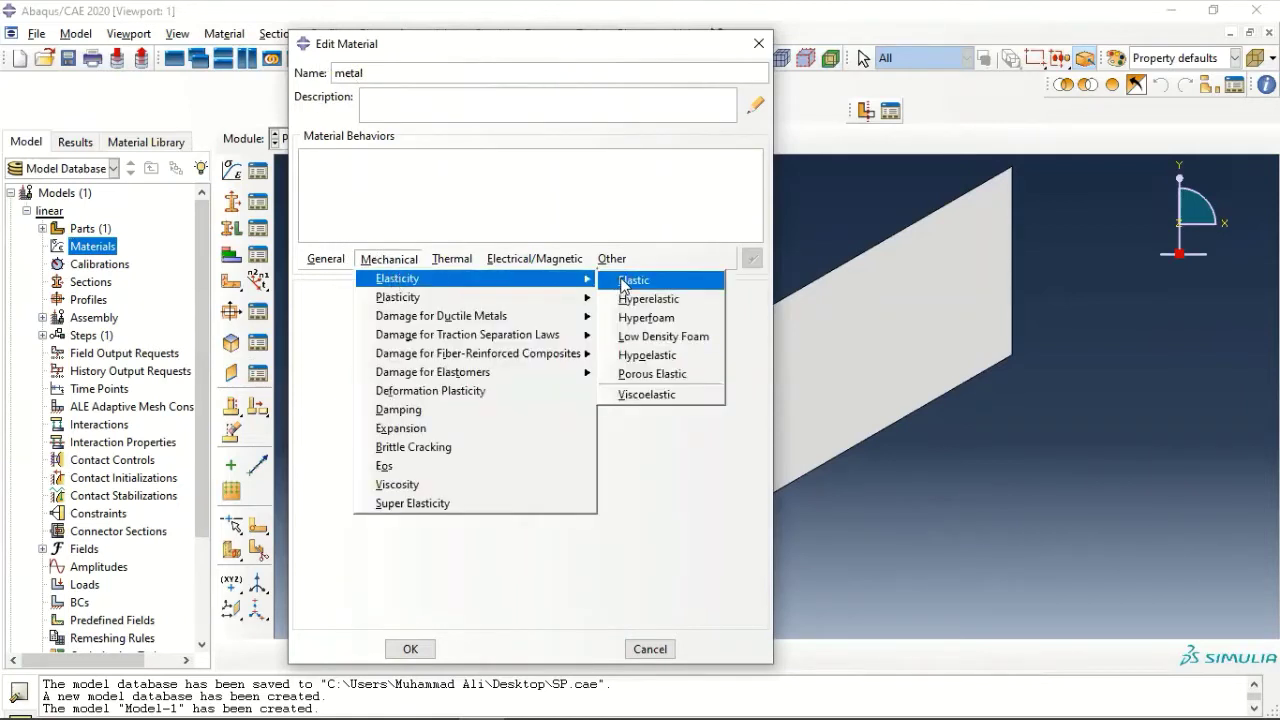
left_click(624, 284)
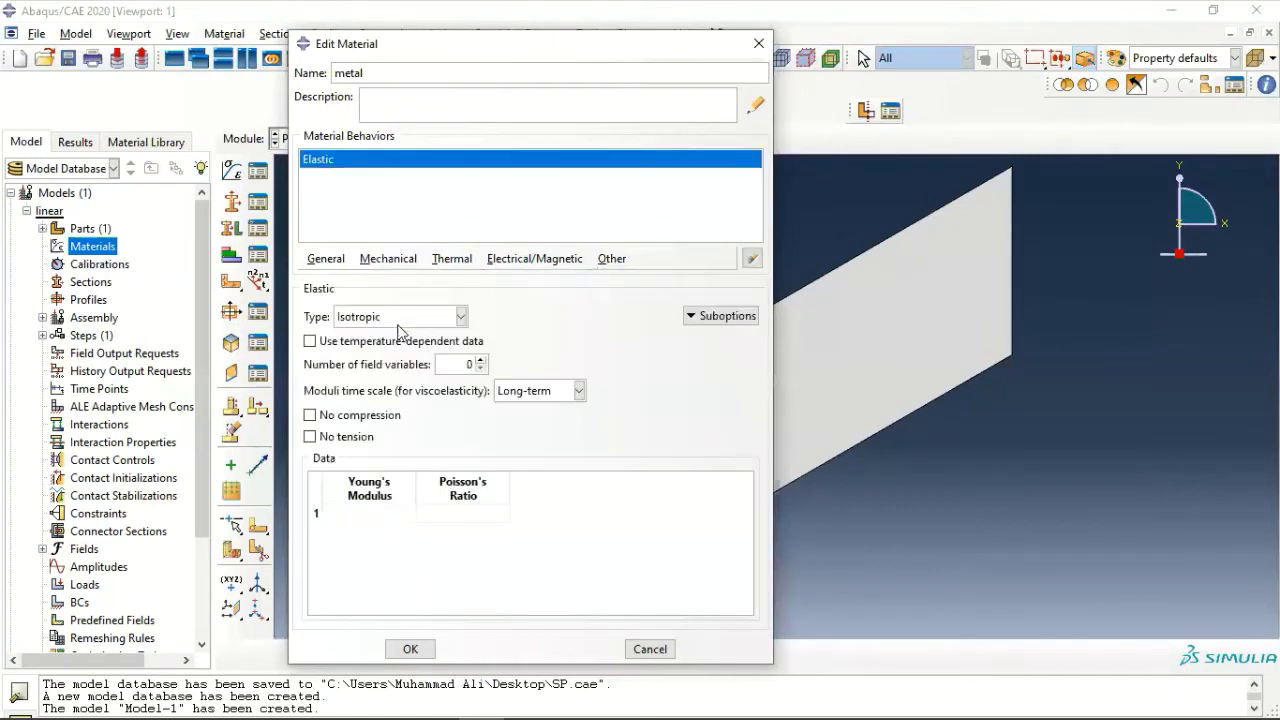
left_click(367, 513)
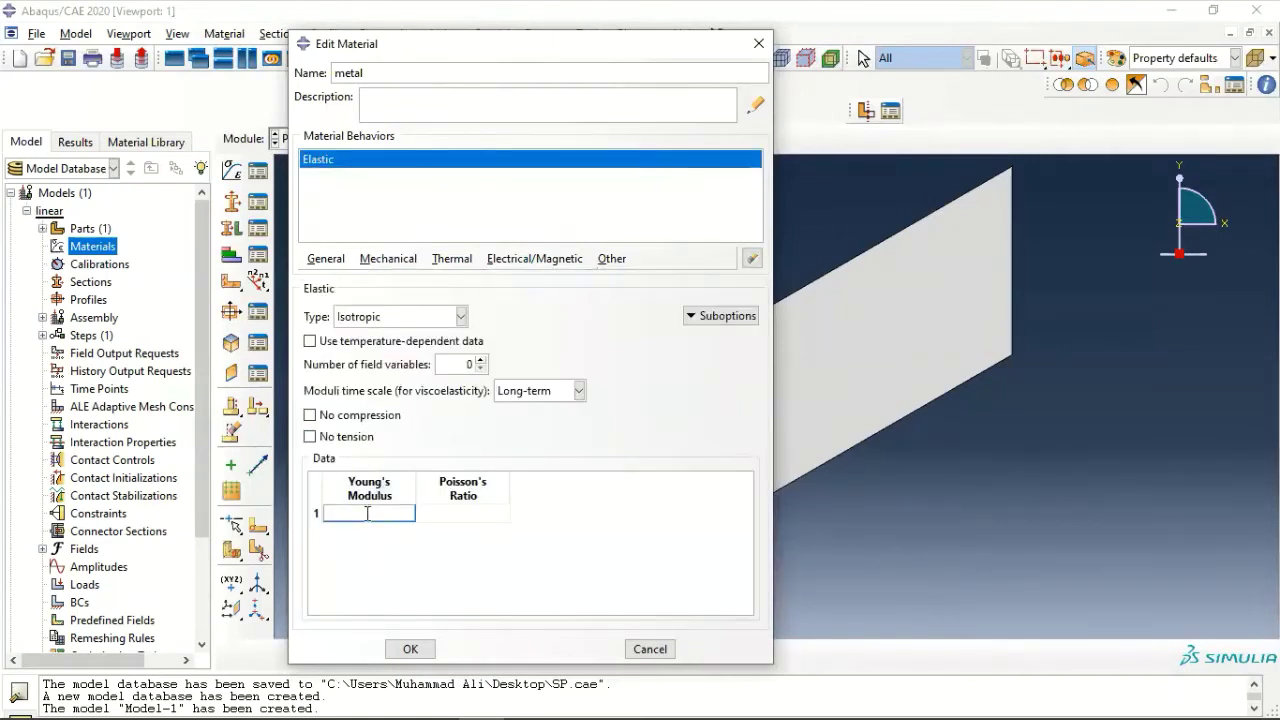
type("30")
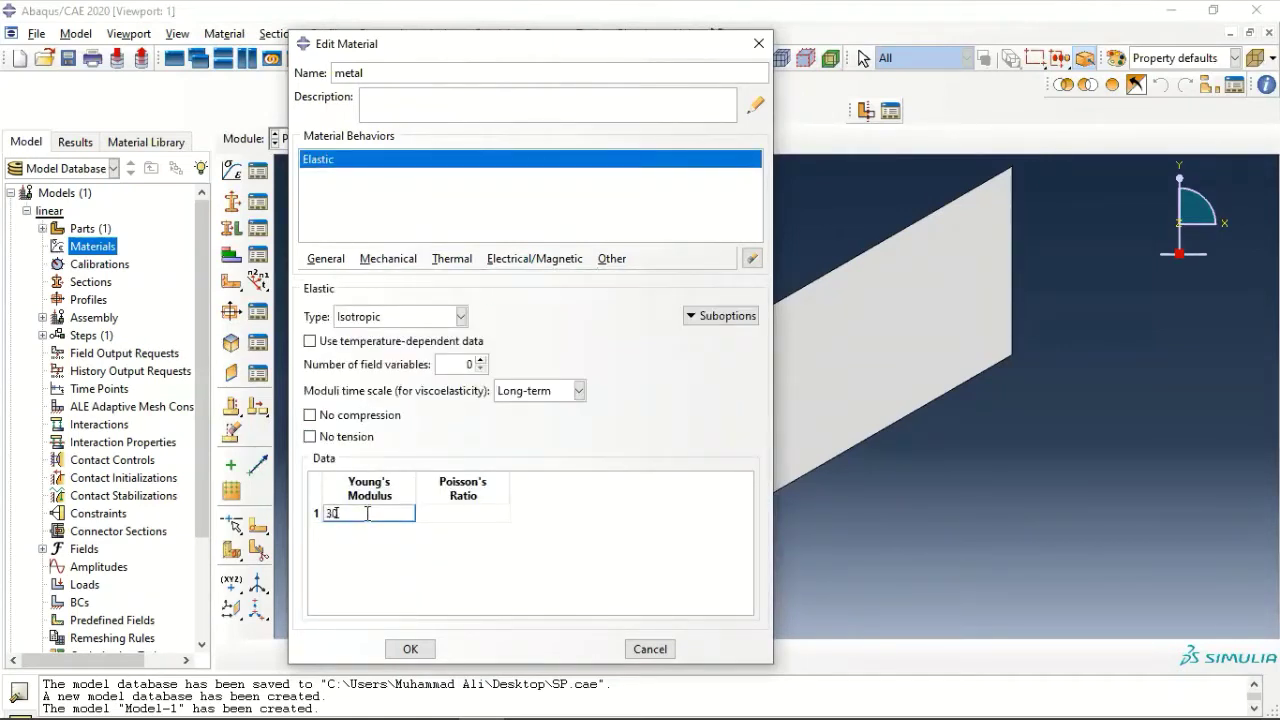
type("E9")
key("Tab")
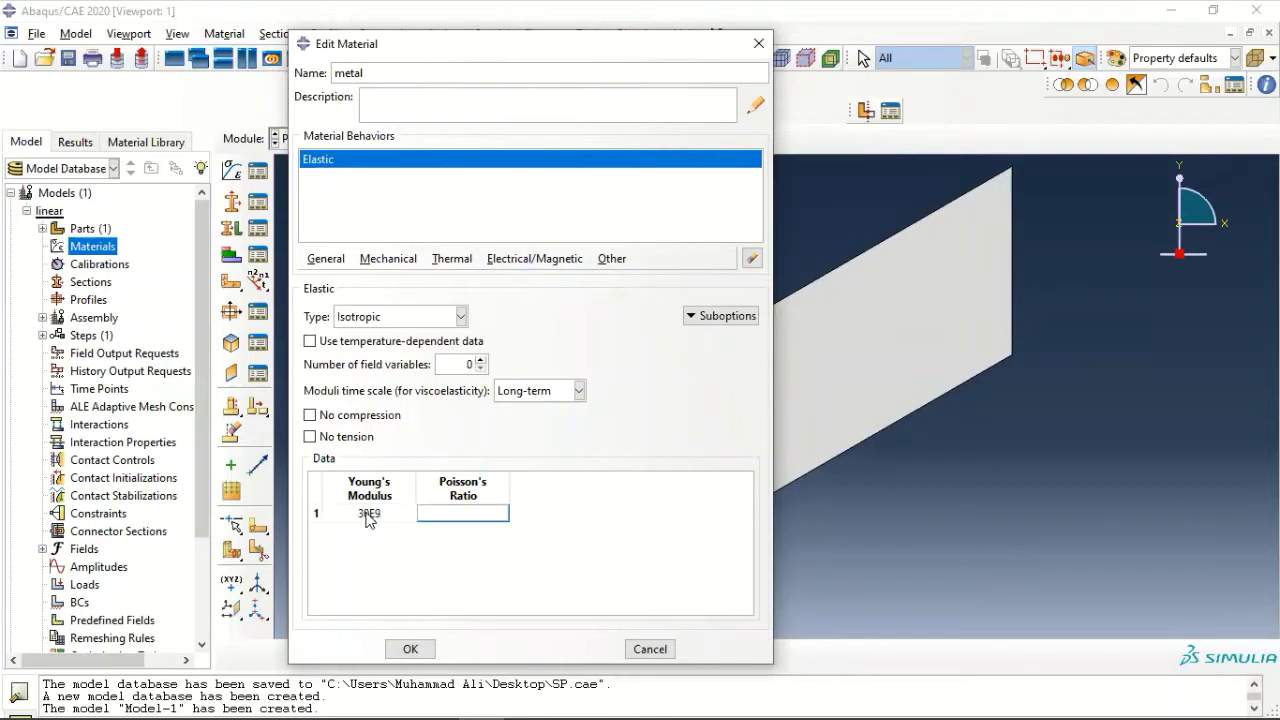
type("0.3")
left_click(413, 658)
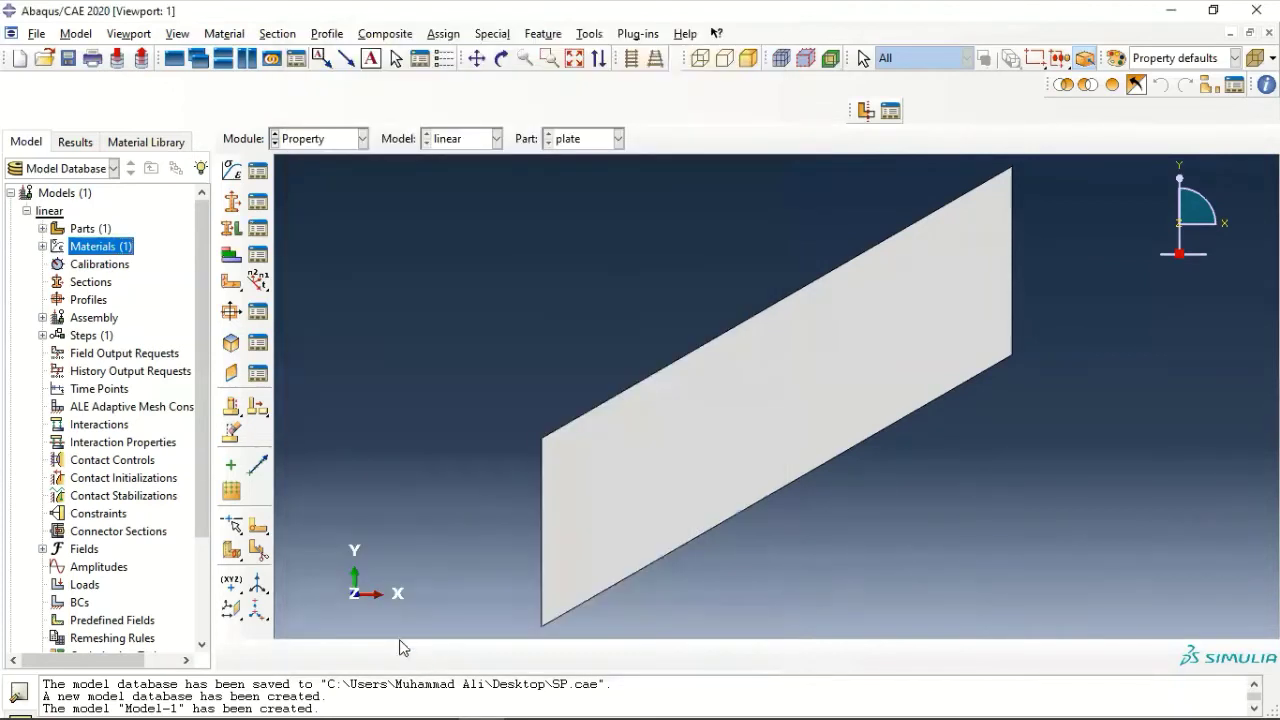
Create a homogeneous shell section named platesection, integrated before analysis, with shell thickness 0.8E-2 and material metal.
double_click(90, 282)
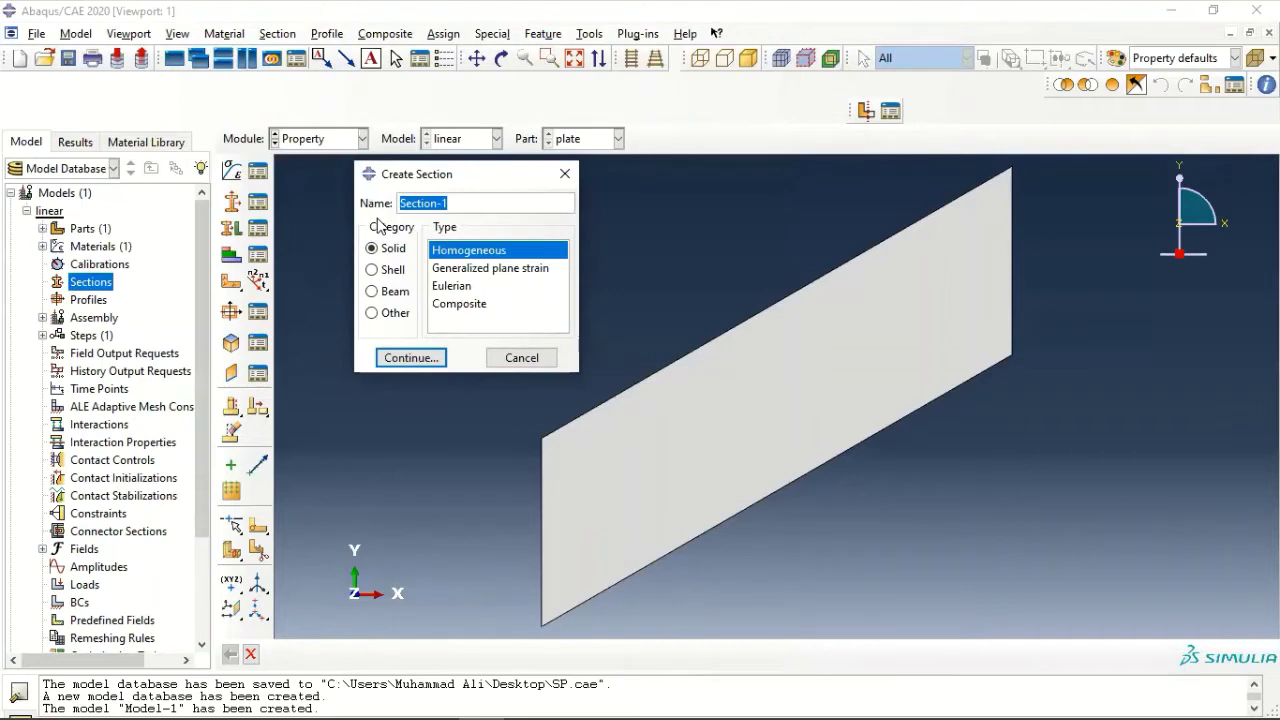
type("platesectio")
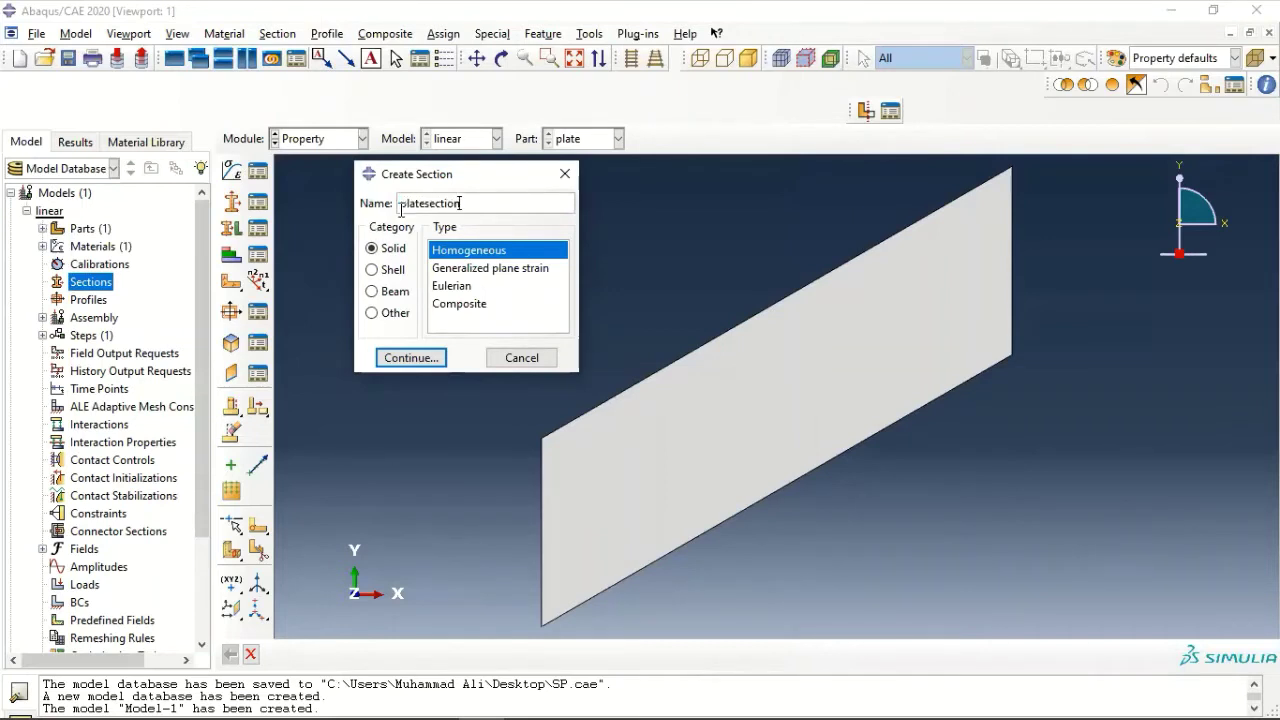
left_click(386, 275)
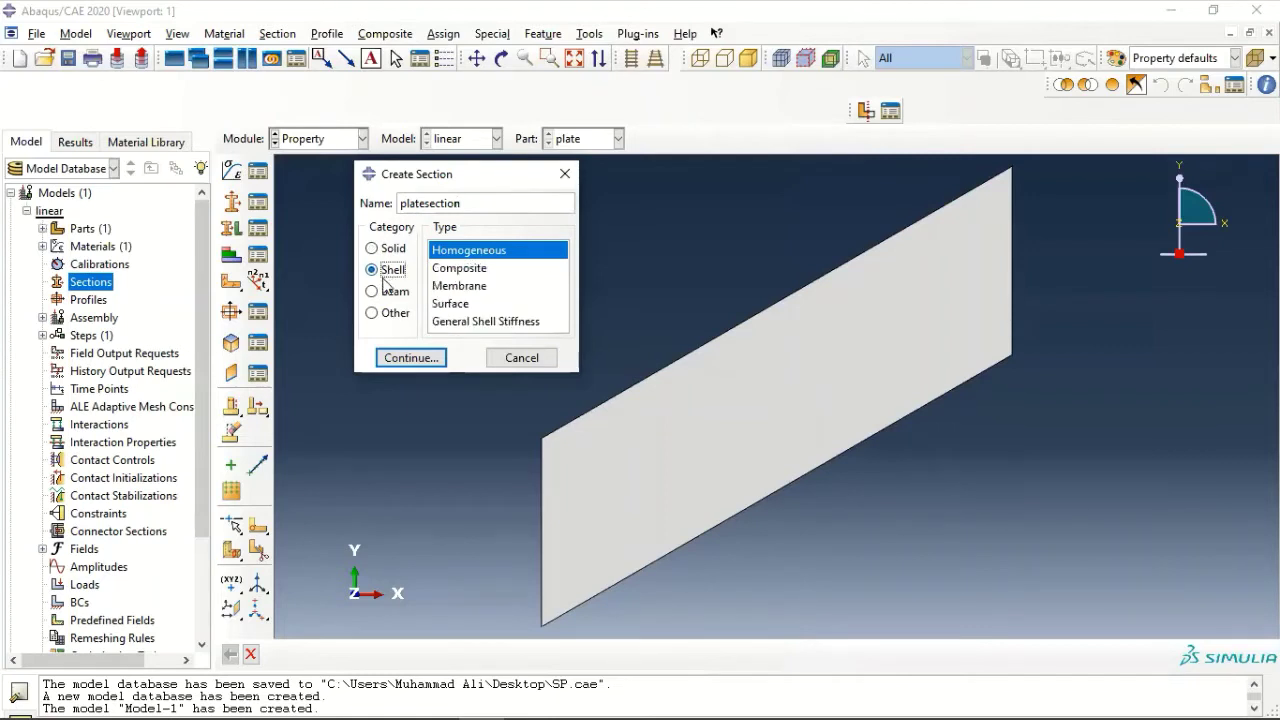
left_click(410, 358)
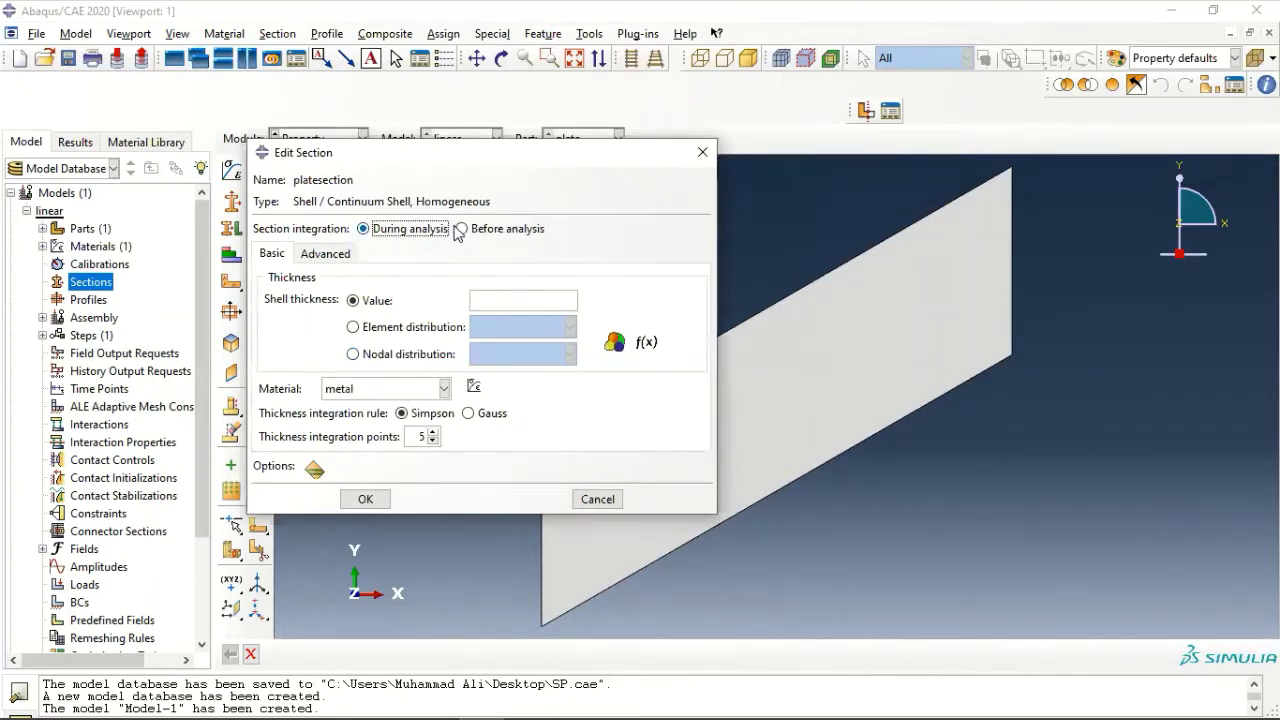
left_click(462, 230)
left_click(509, 301)
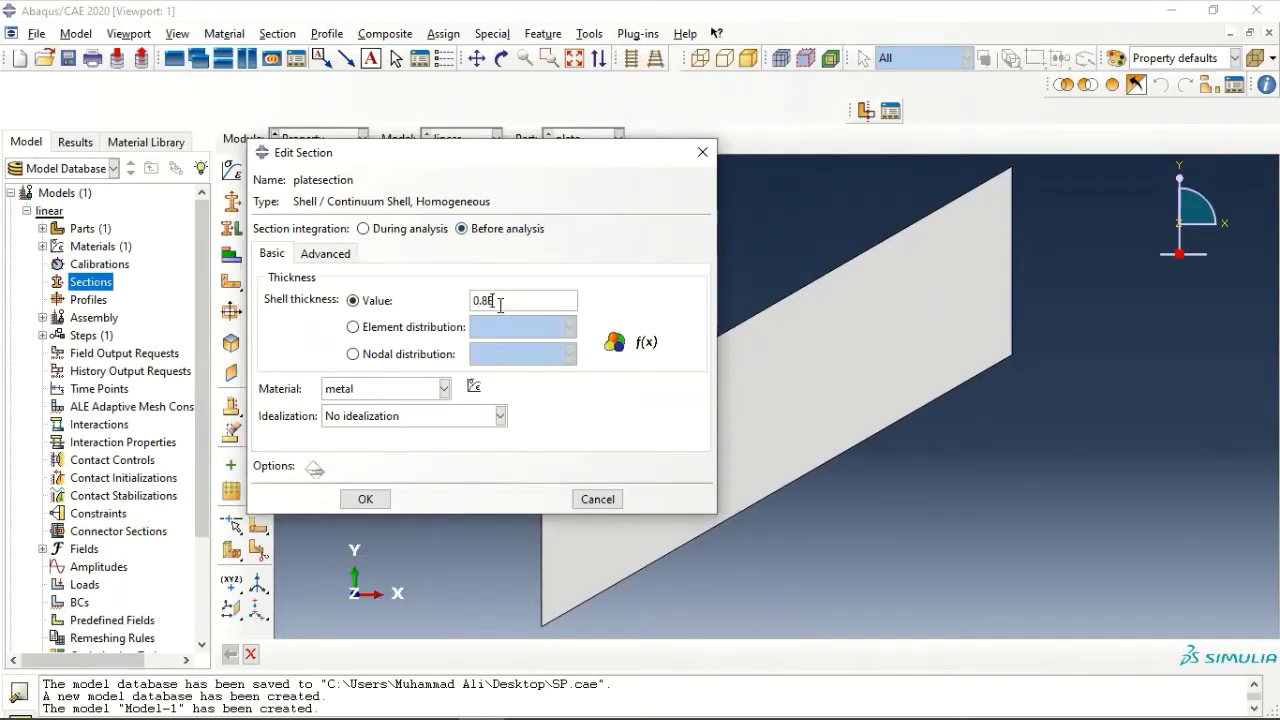
type("0.8E-2")
left_click(366, 501)
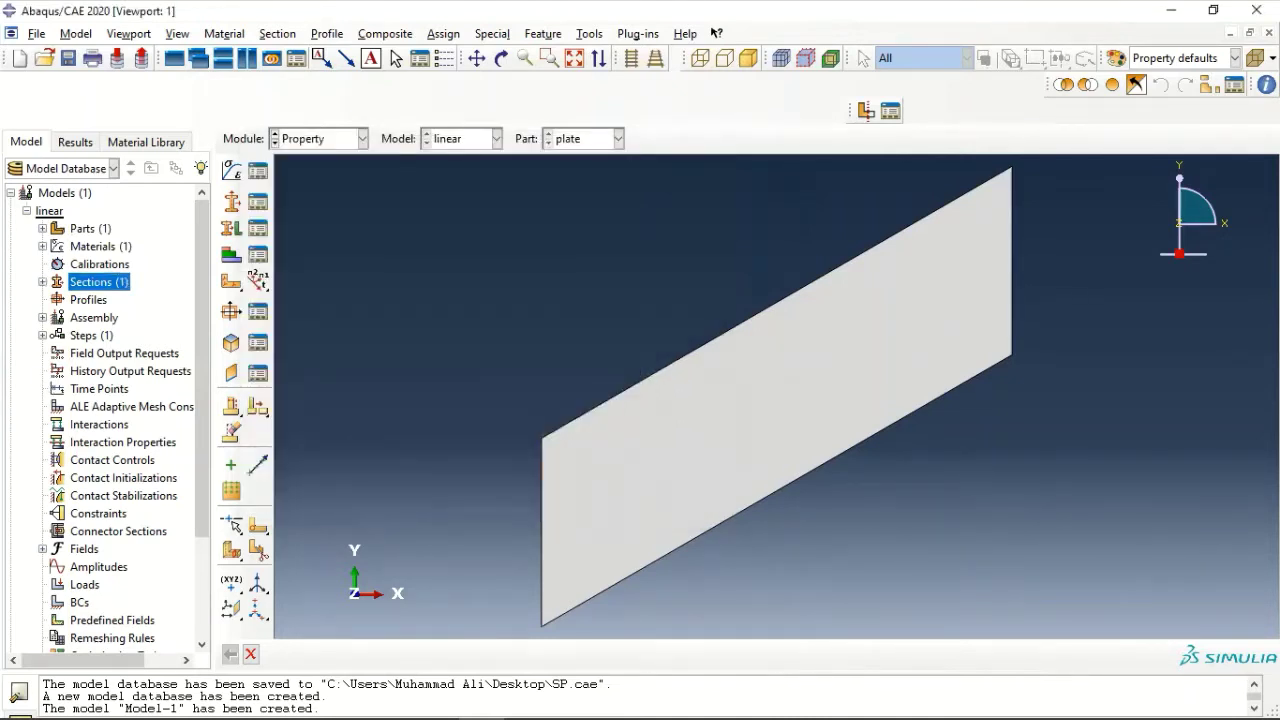
Assign the section platesection to the whole plate face, creating the set Set-1 for the region.
left_click(42, 229)
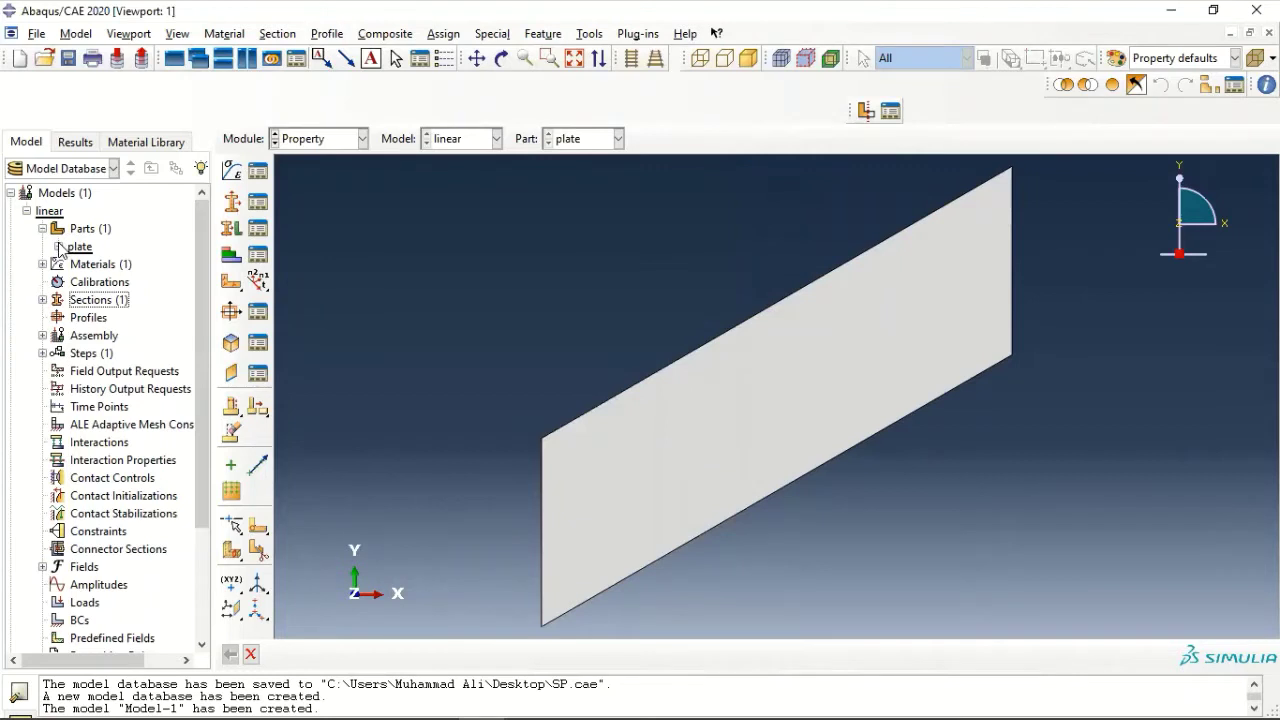
left_click(58, 247)
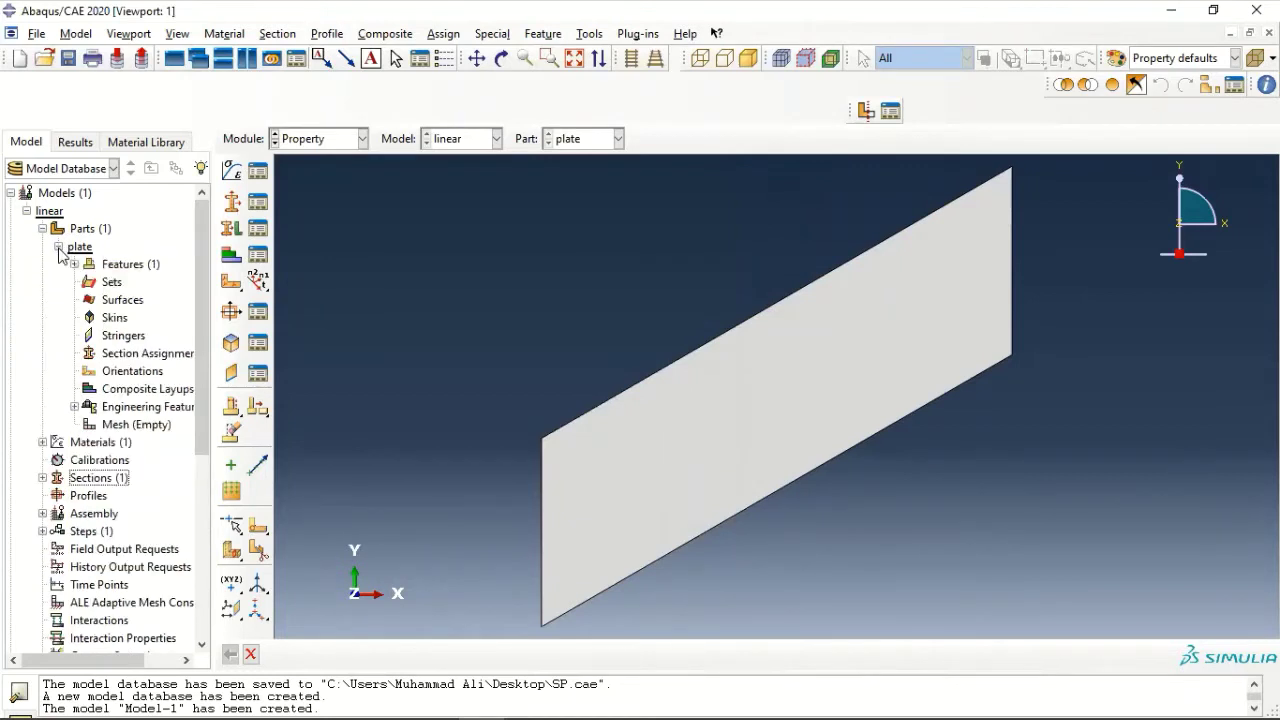
left_click(138, 356)
double_click(138, 356)
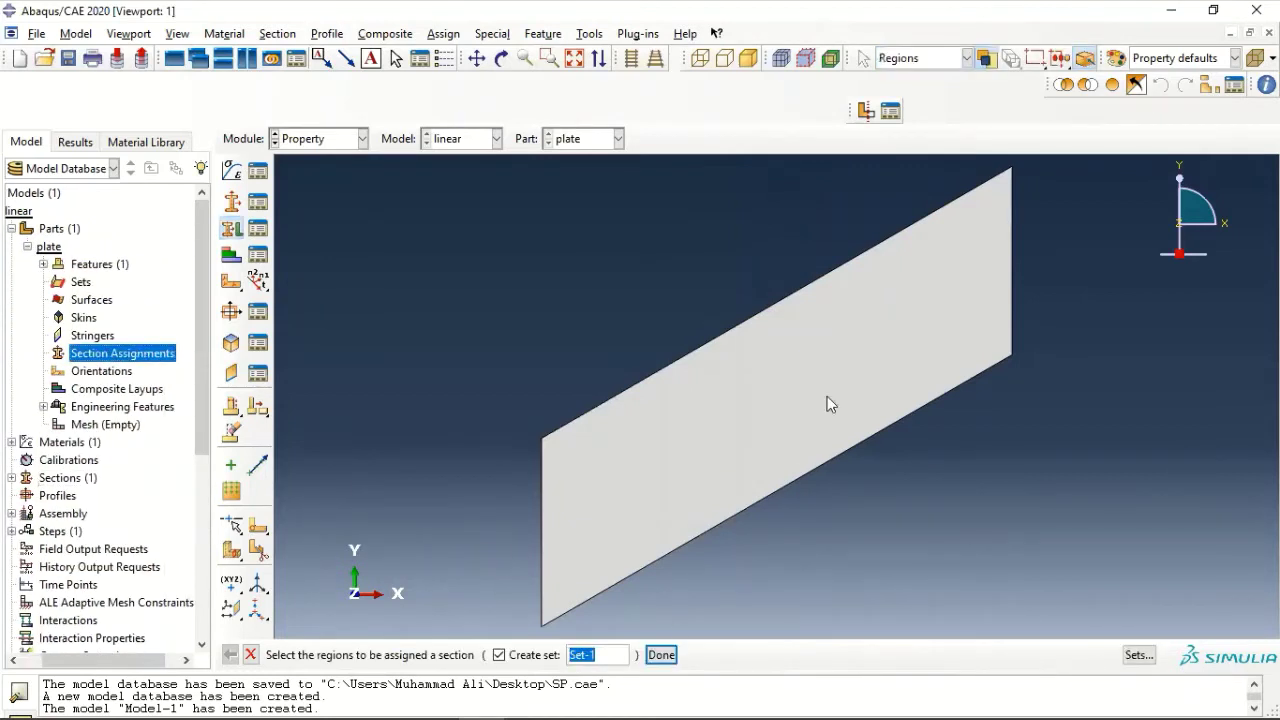
left_click(975, 214)
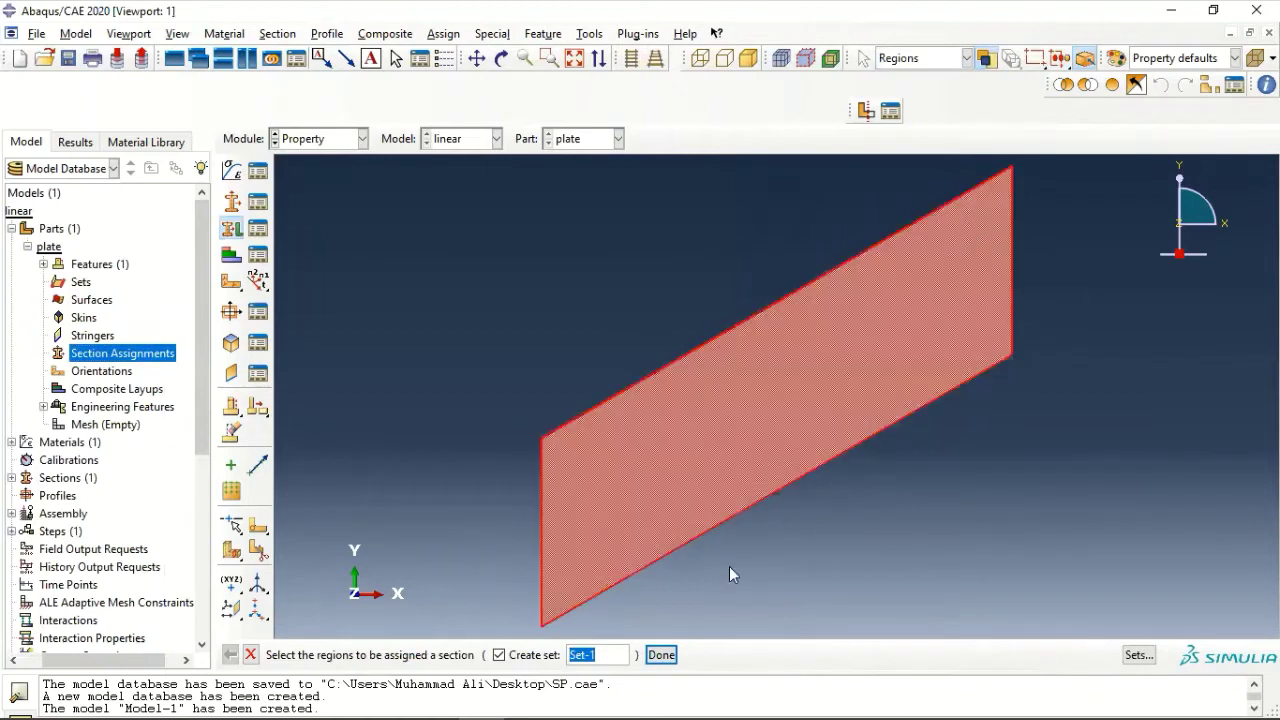
left_click(661, 655)
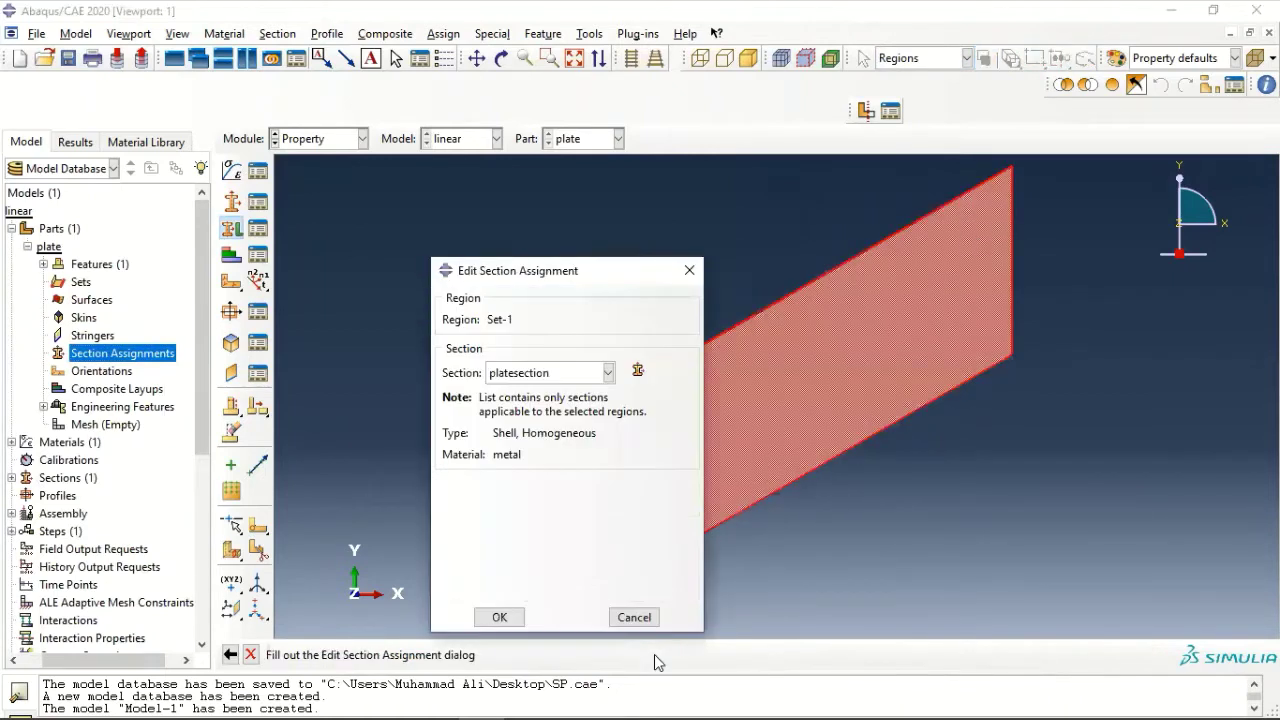
left_click(500, 617)
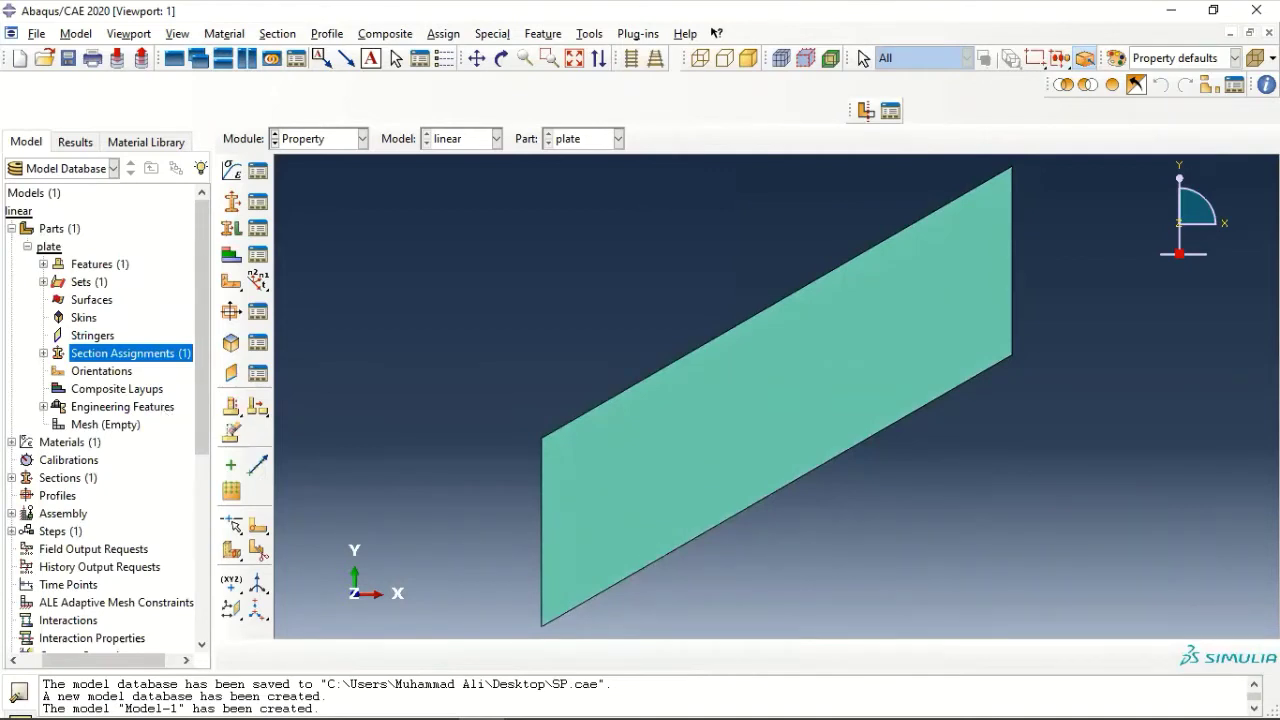
Create a rectangular datum coordinate system with the plate's lower sloped edge as X-axis and its right edge in the X-Y plane.
left_click(257, 616)
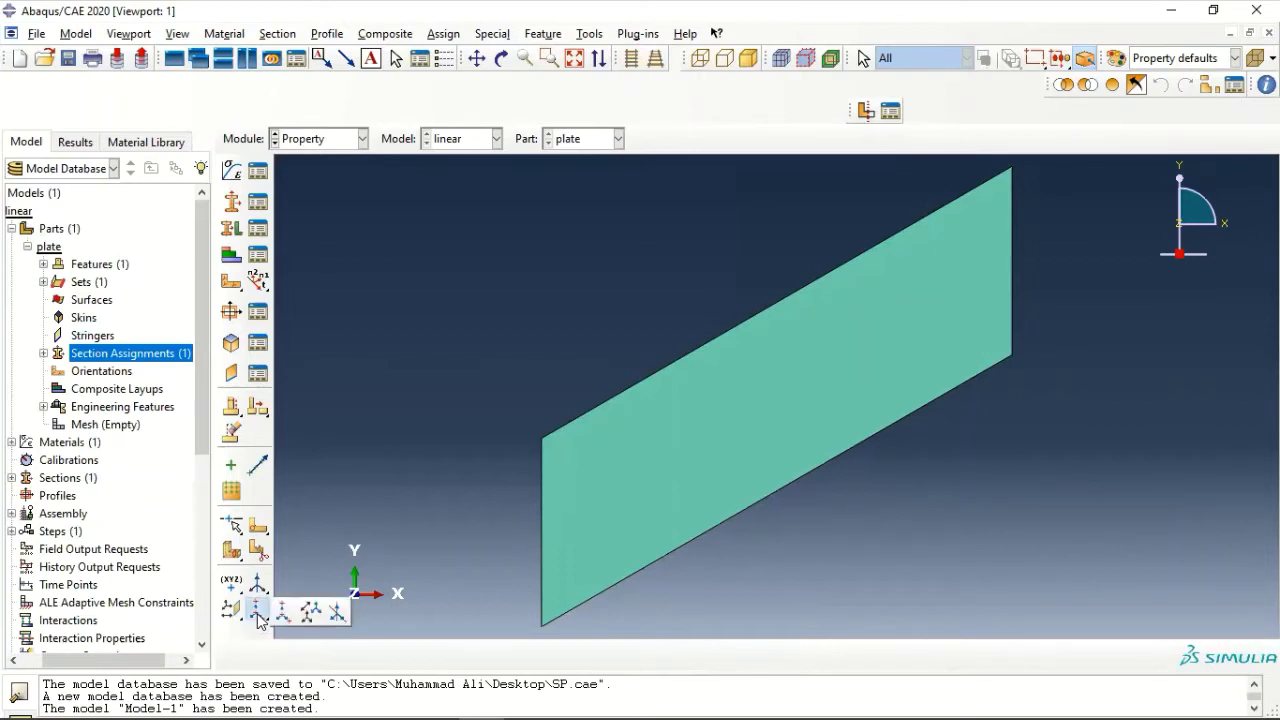
left_click(337, 614)
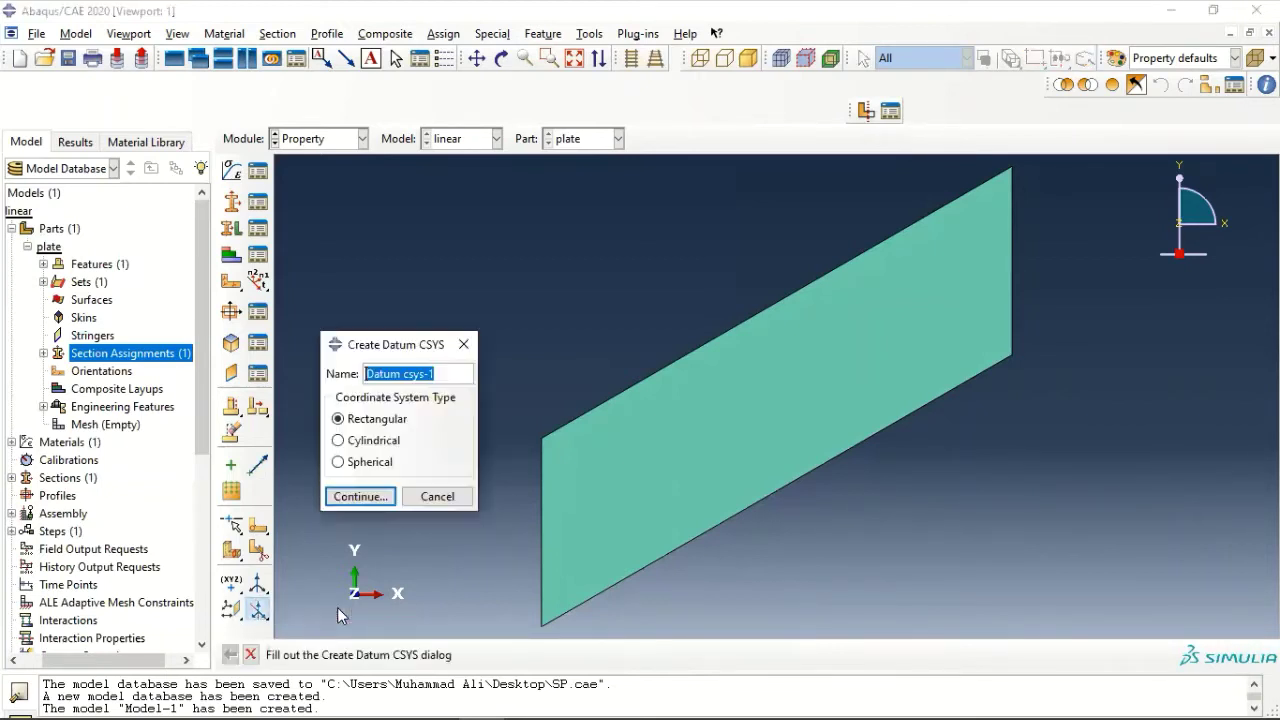
left_click(360, 496)
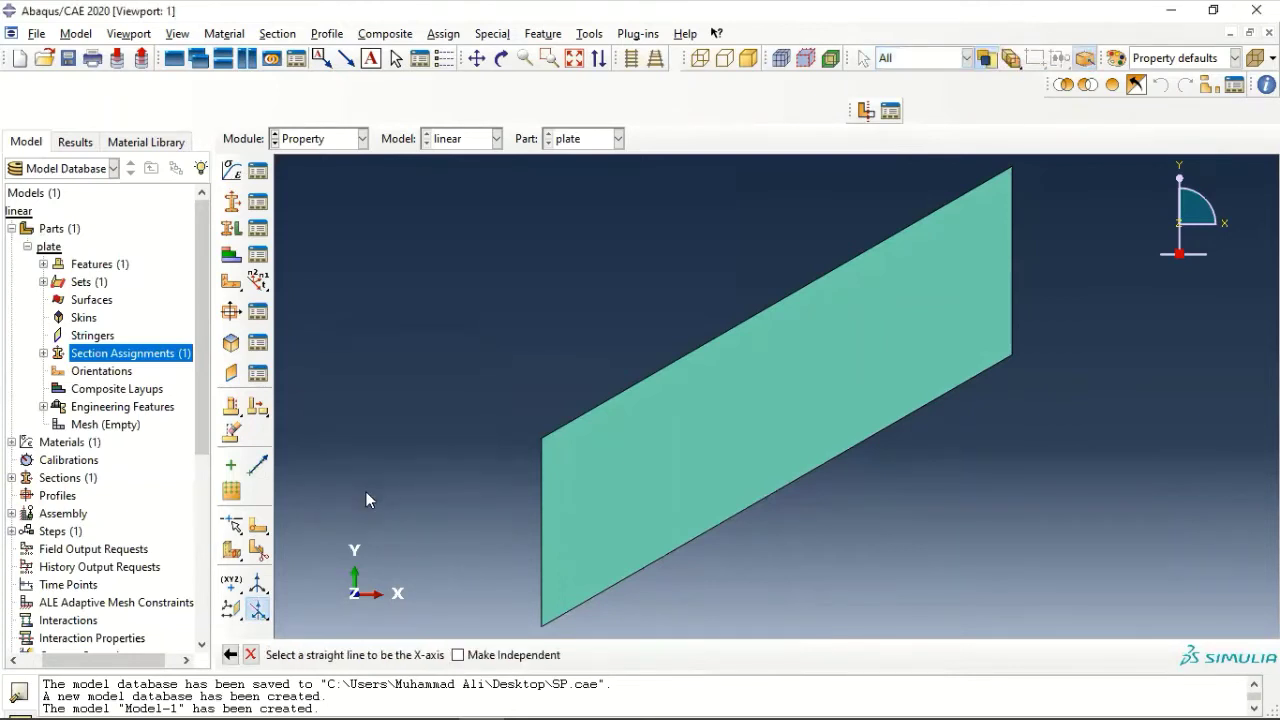
left_click(743, 514)
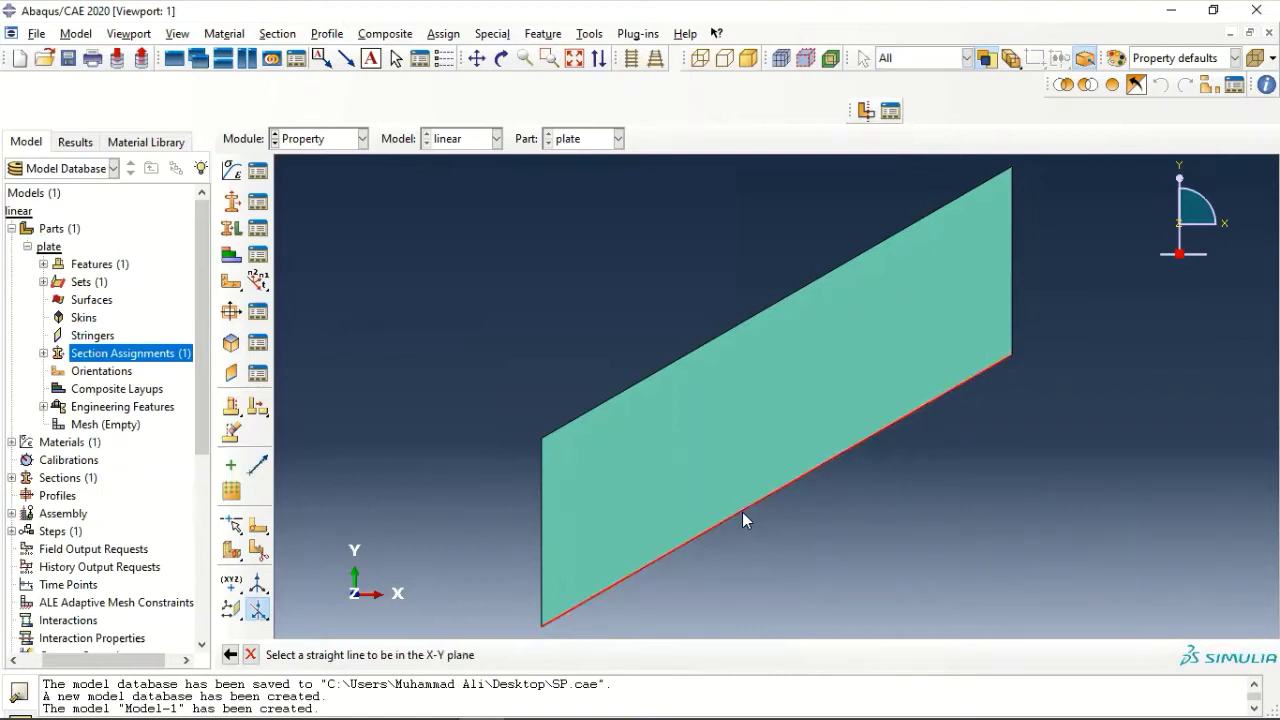
left_click(1011, 270)
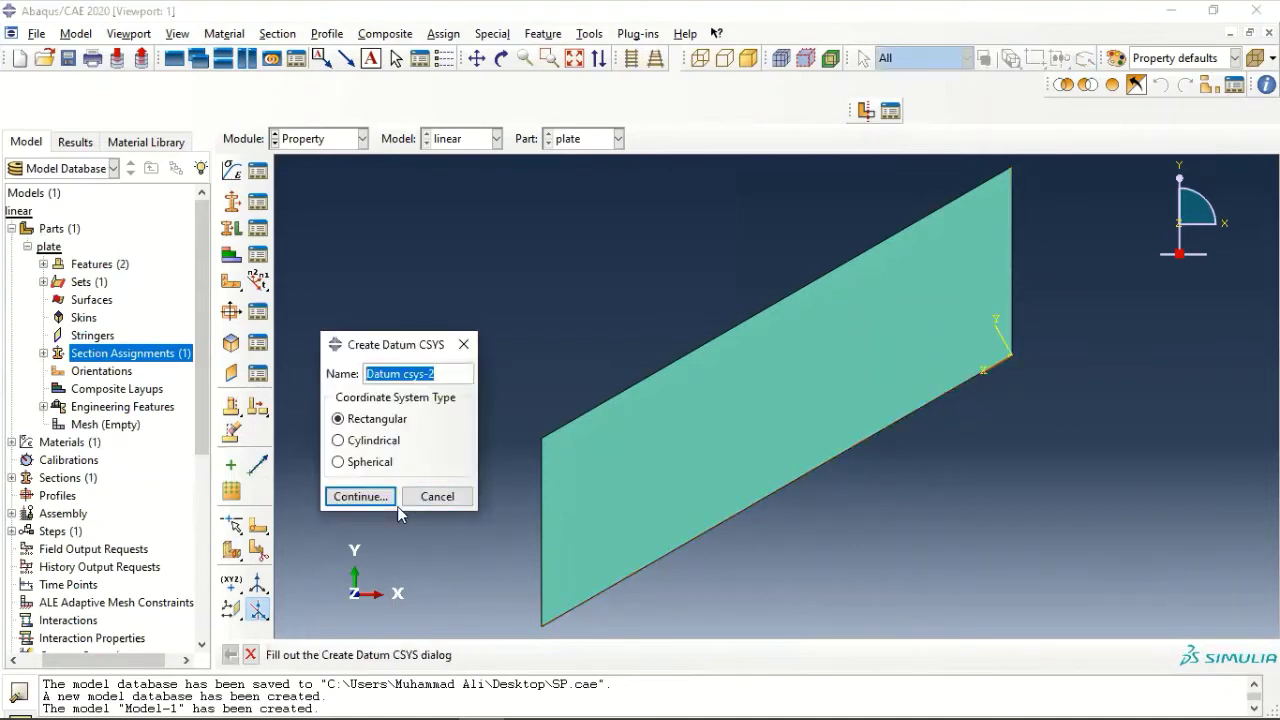
left_click(437, 496)
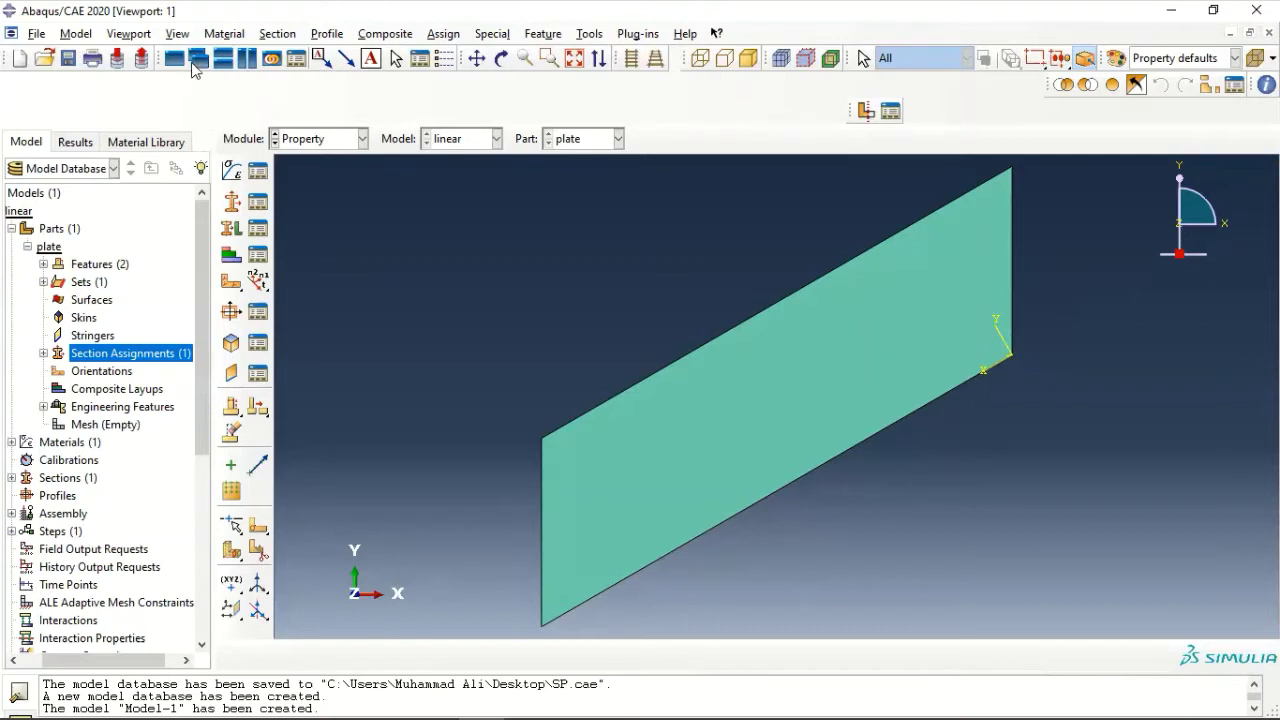
Assign the plate a material orientation based on the new datum coordinate system, with Axis 3 as normal and no additional rotation.
left_click(430, 36)
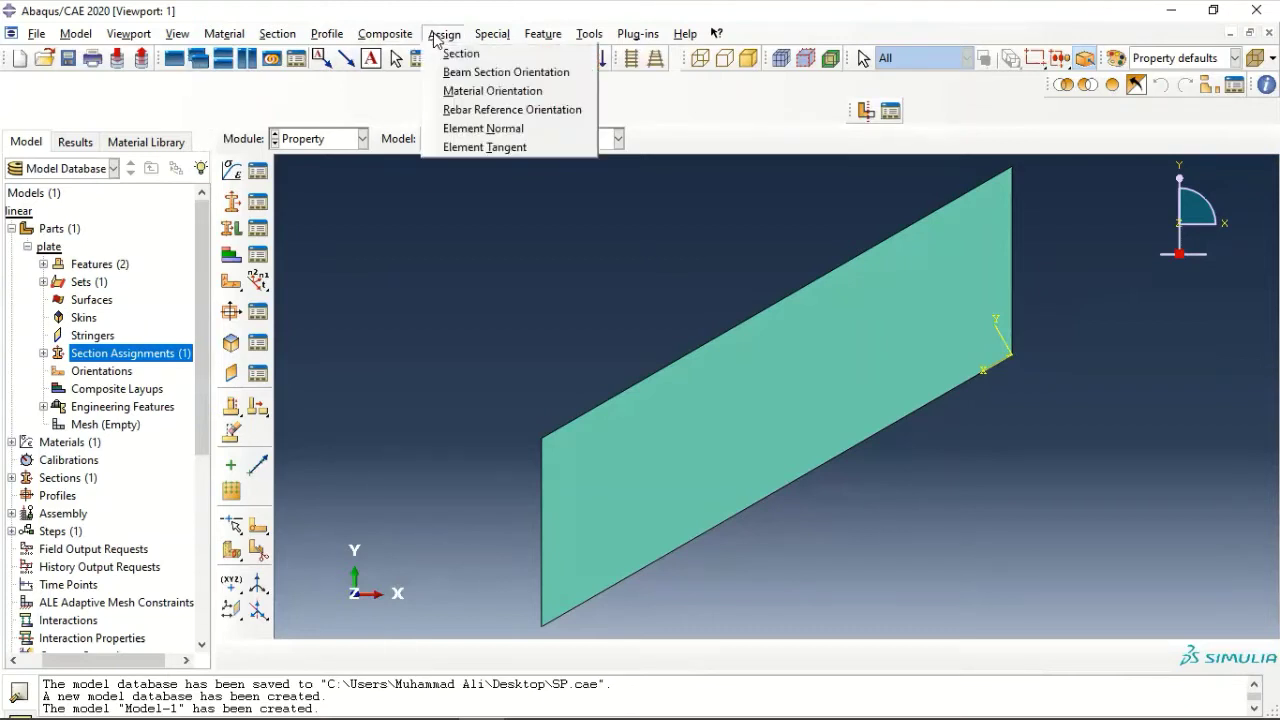
left_click(467, 92)
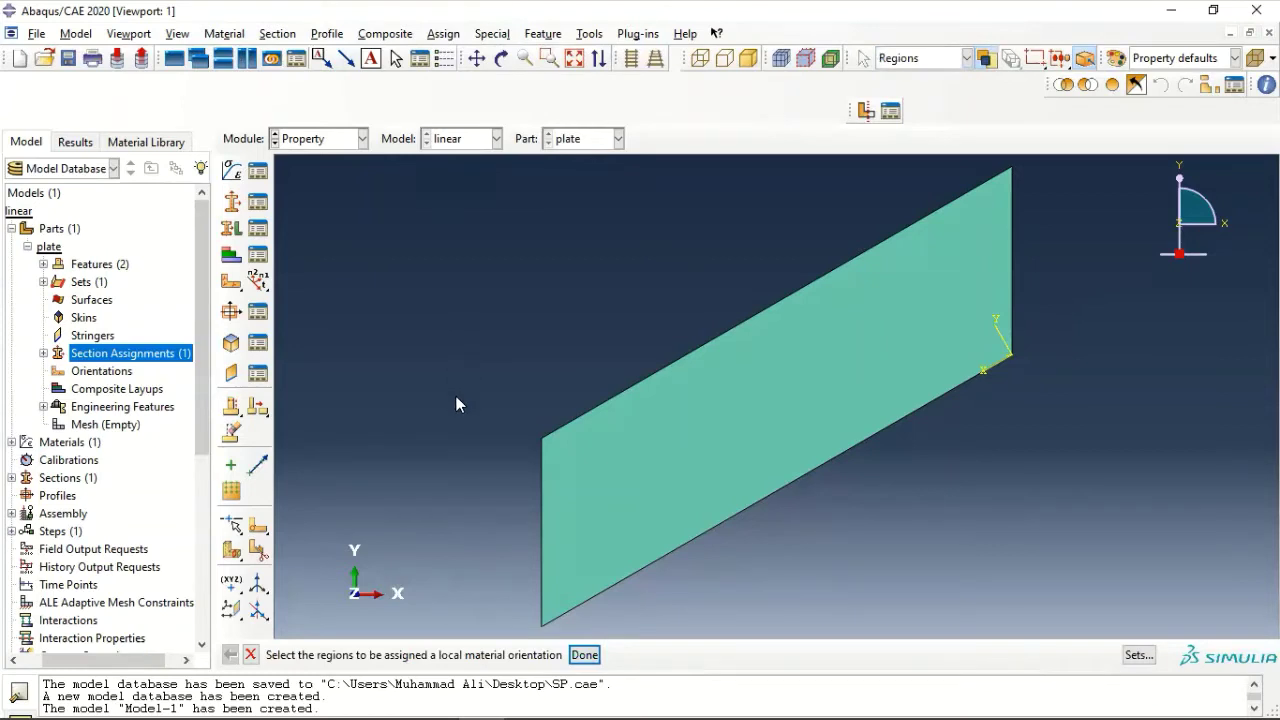
left_click(960, 252)
left_click(576, 653)
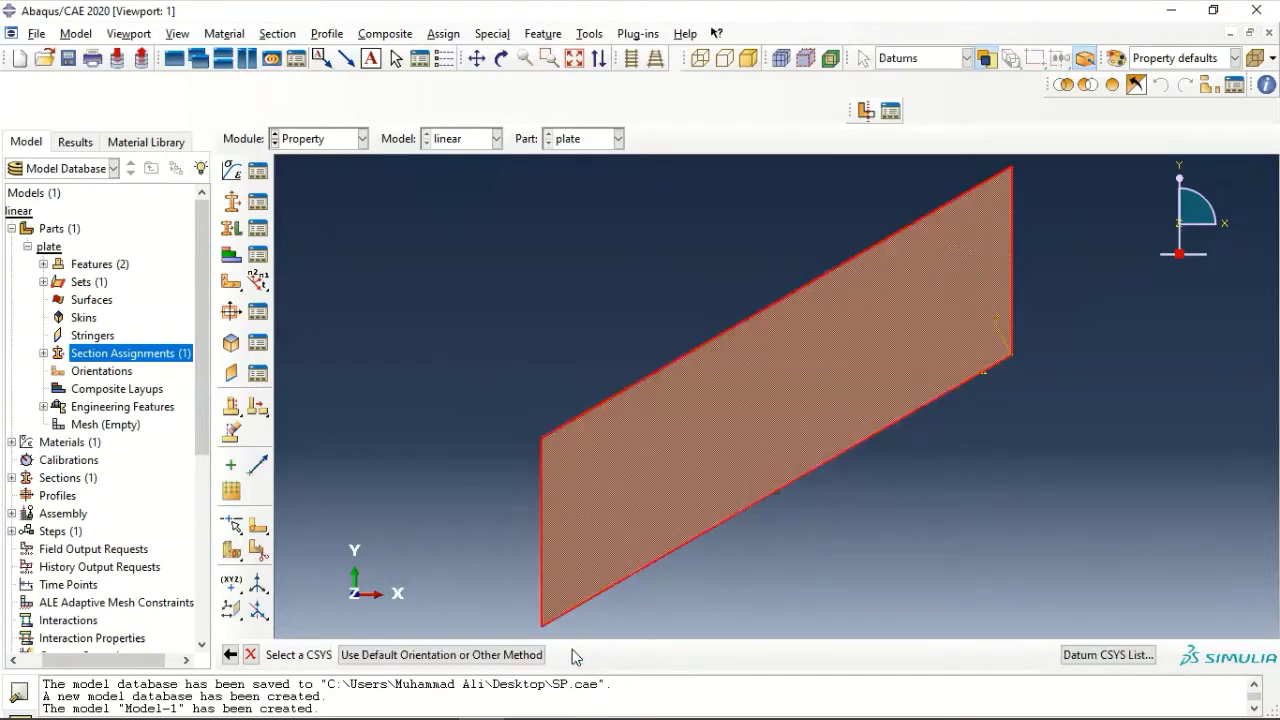
left_click(1001, 338)
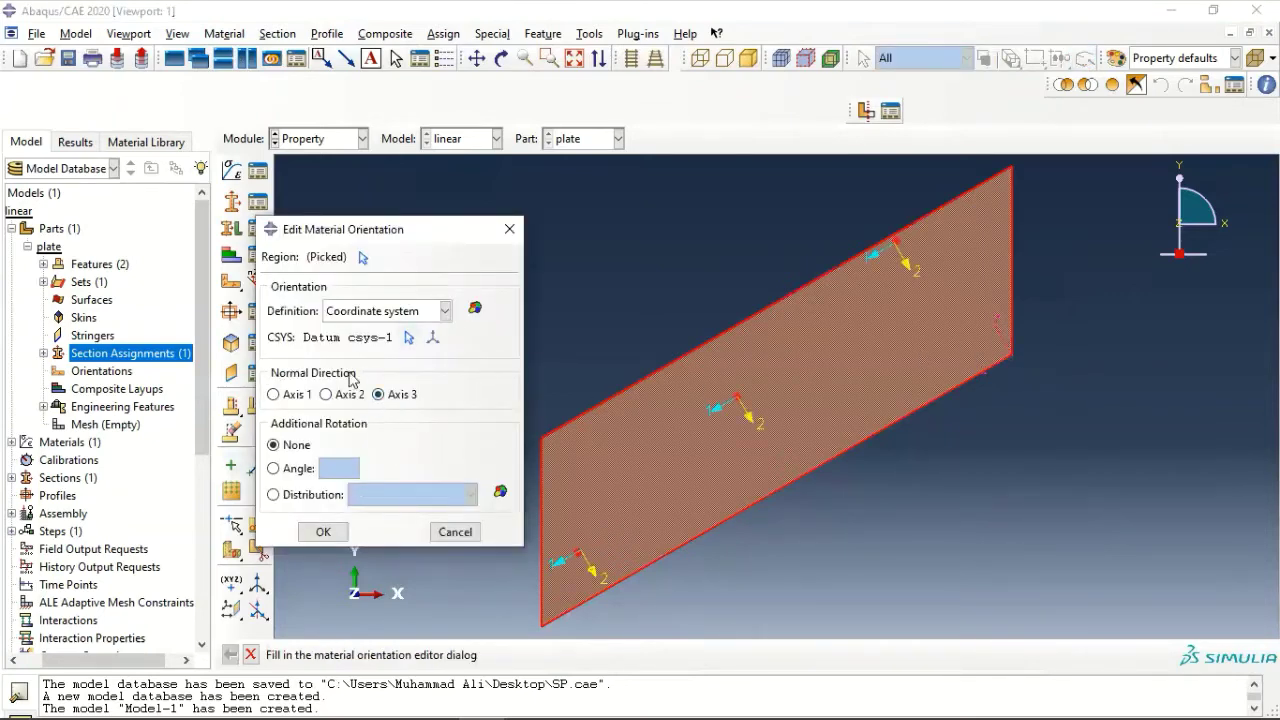
left_click(326, 531)
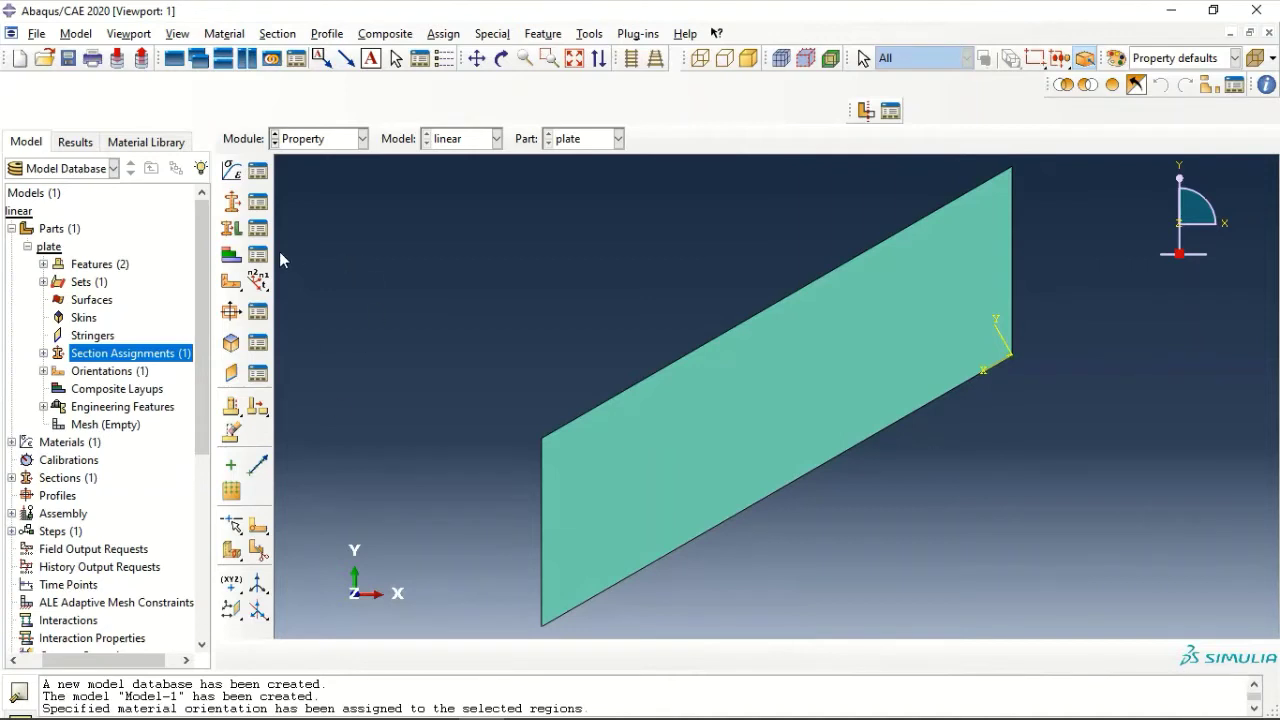
Create a dependent instance of the part plate in the assembly.
scroll(60, 480, "down", 1)
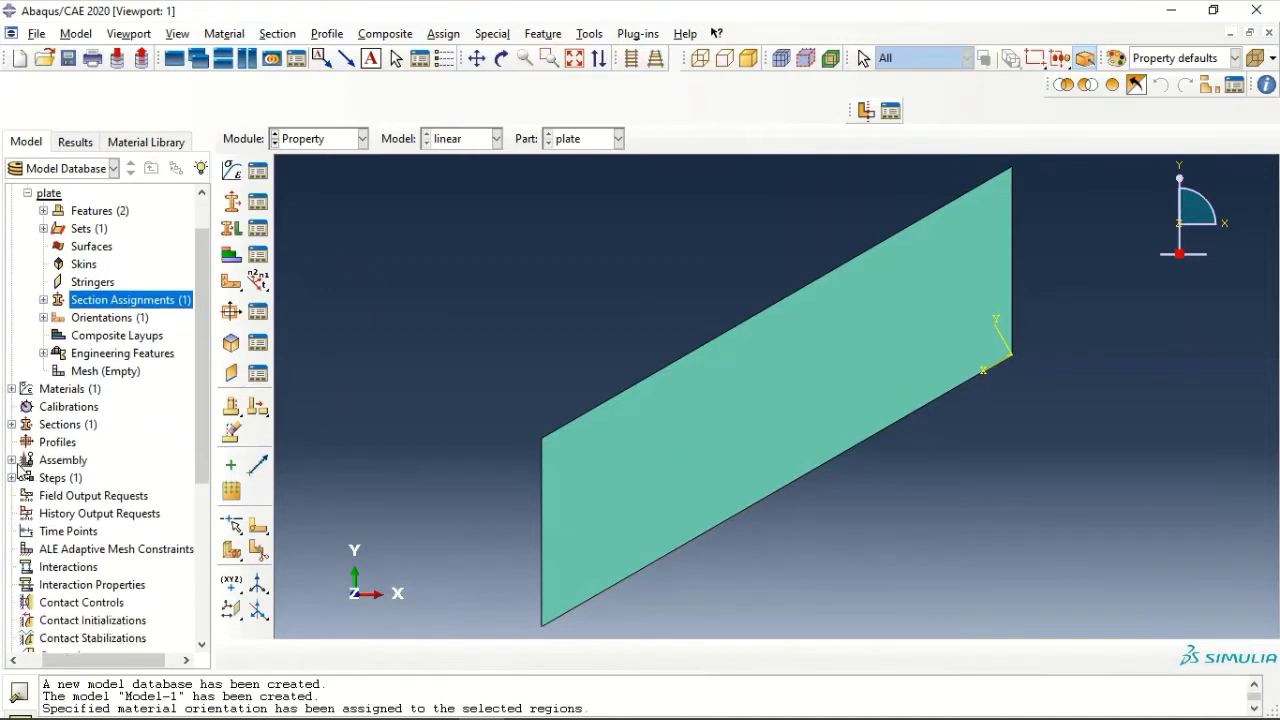
left_click(11, 460)
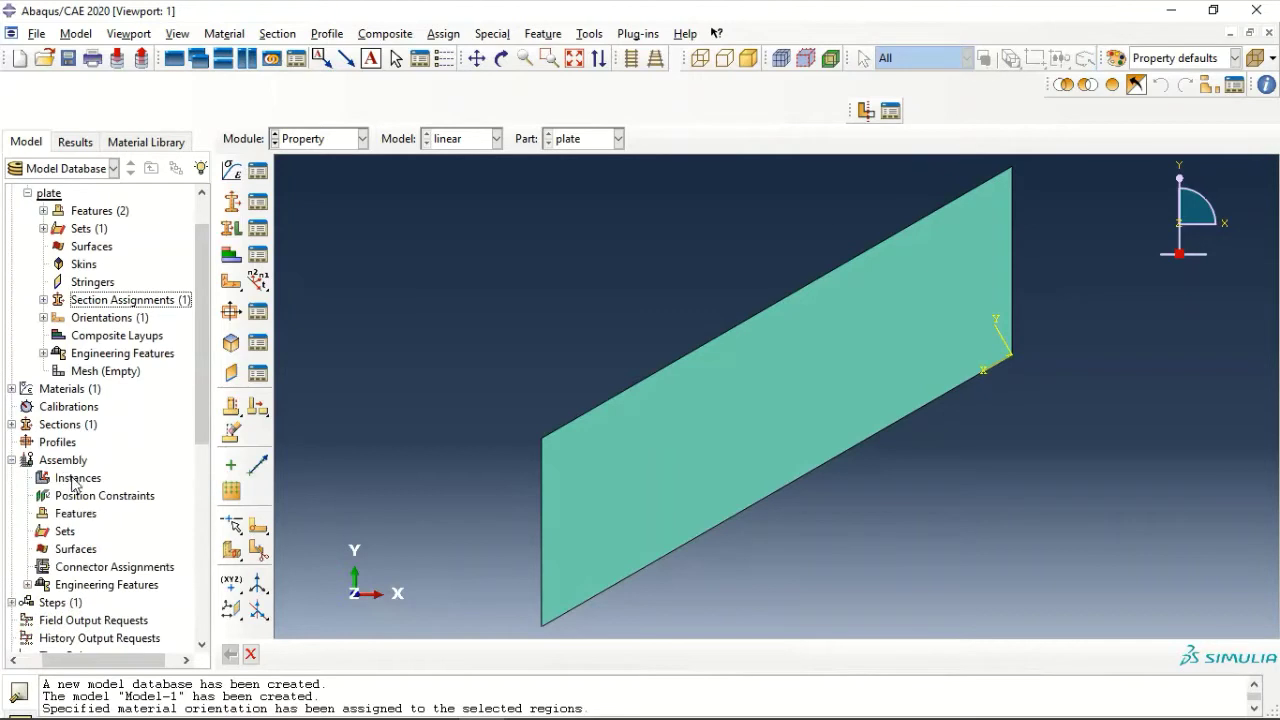
double_click(78, 478)
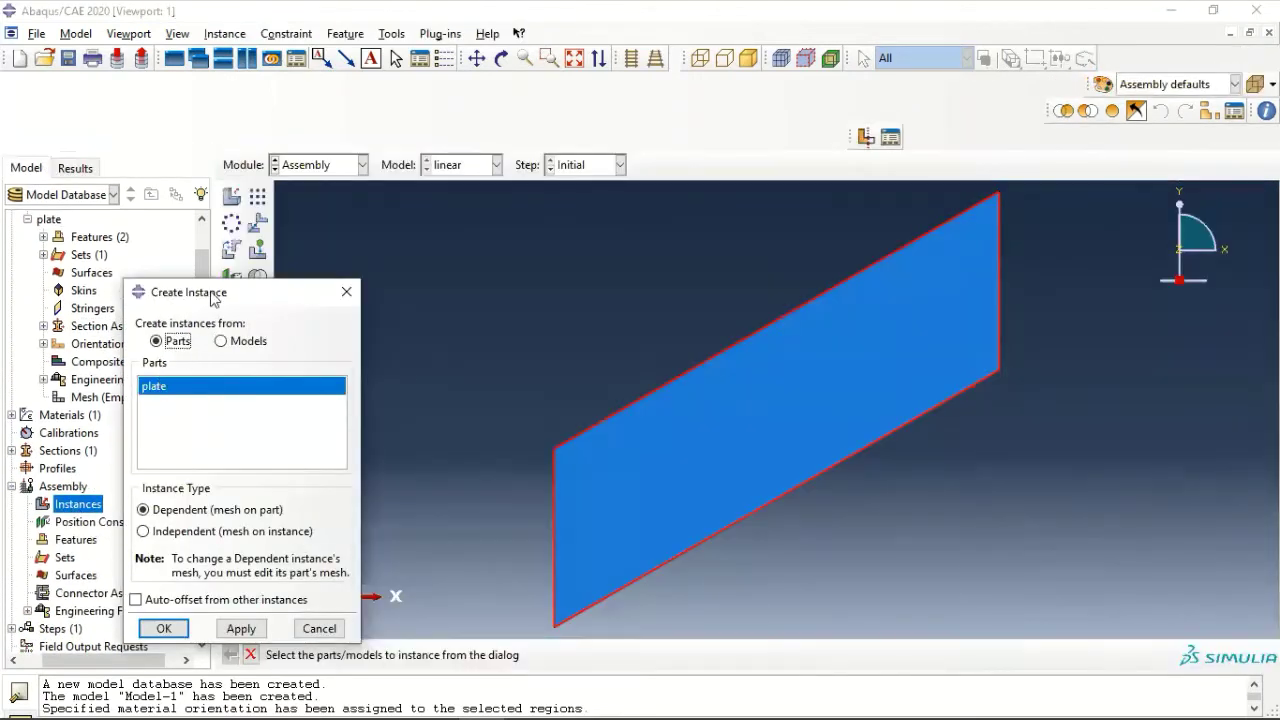
left_click_drag(209, 294, 210, 217)
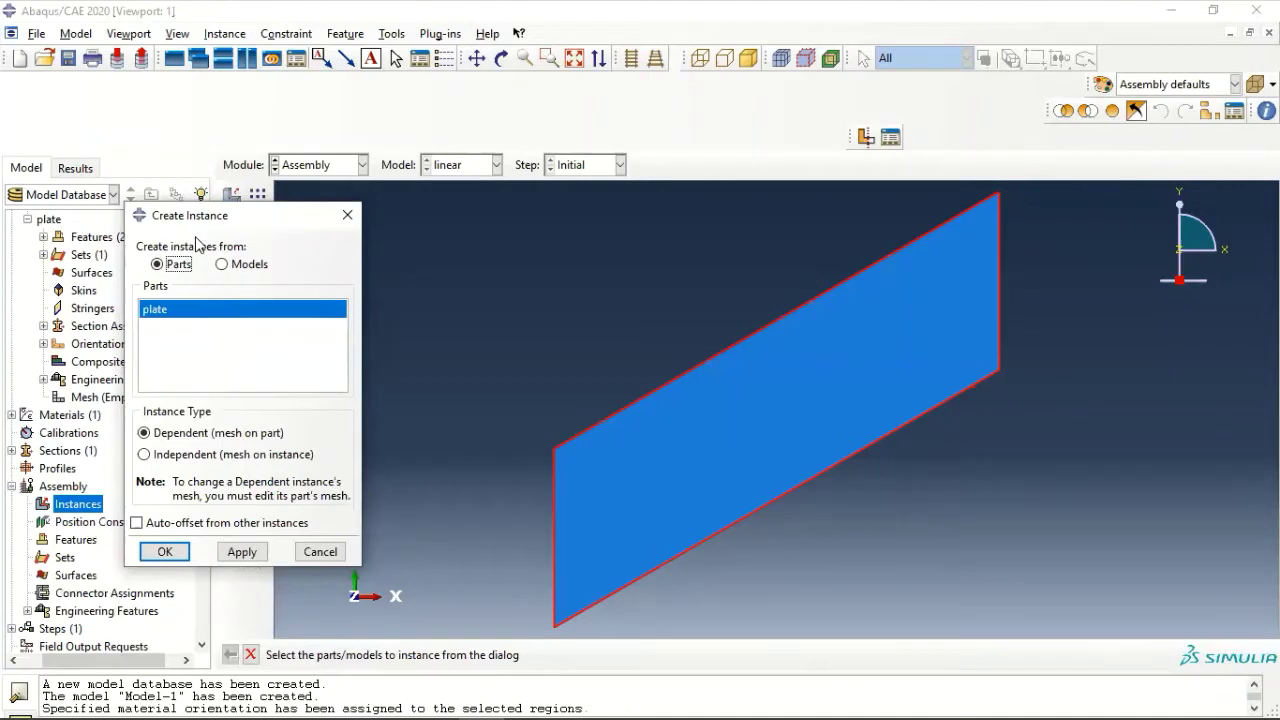
left_click(164, 552)
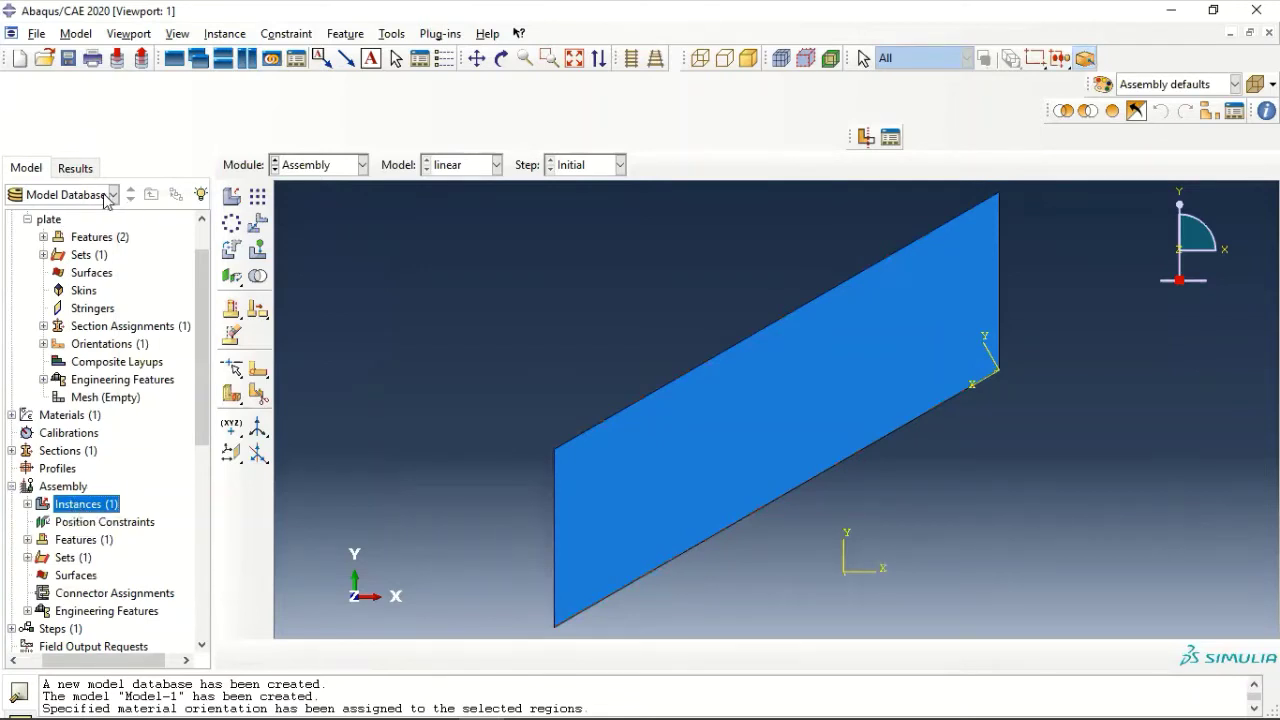
Partition the face of the part plate with a line between the midpoints of its lower and upper sloped edges.
scroll(87, 298, "up", 1)
scroll(87, 298, "up", 1)
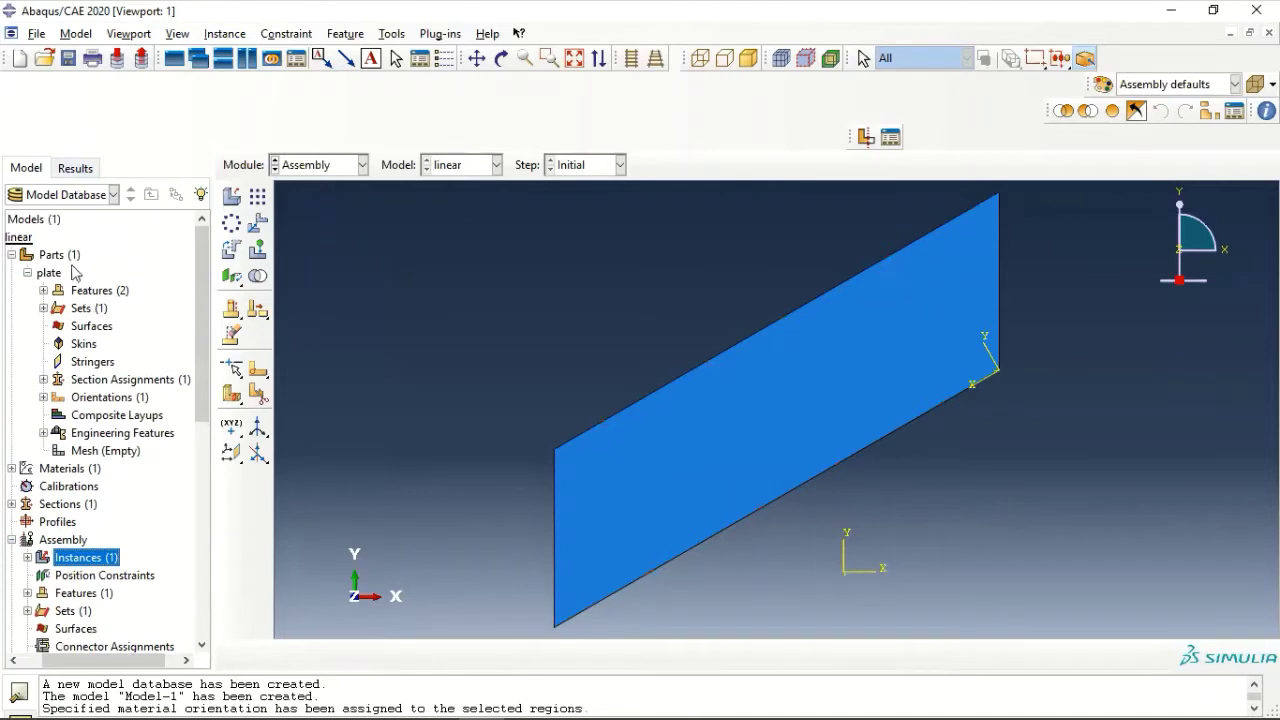
left_click(48, 273)
double_click(48, 273)
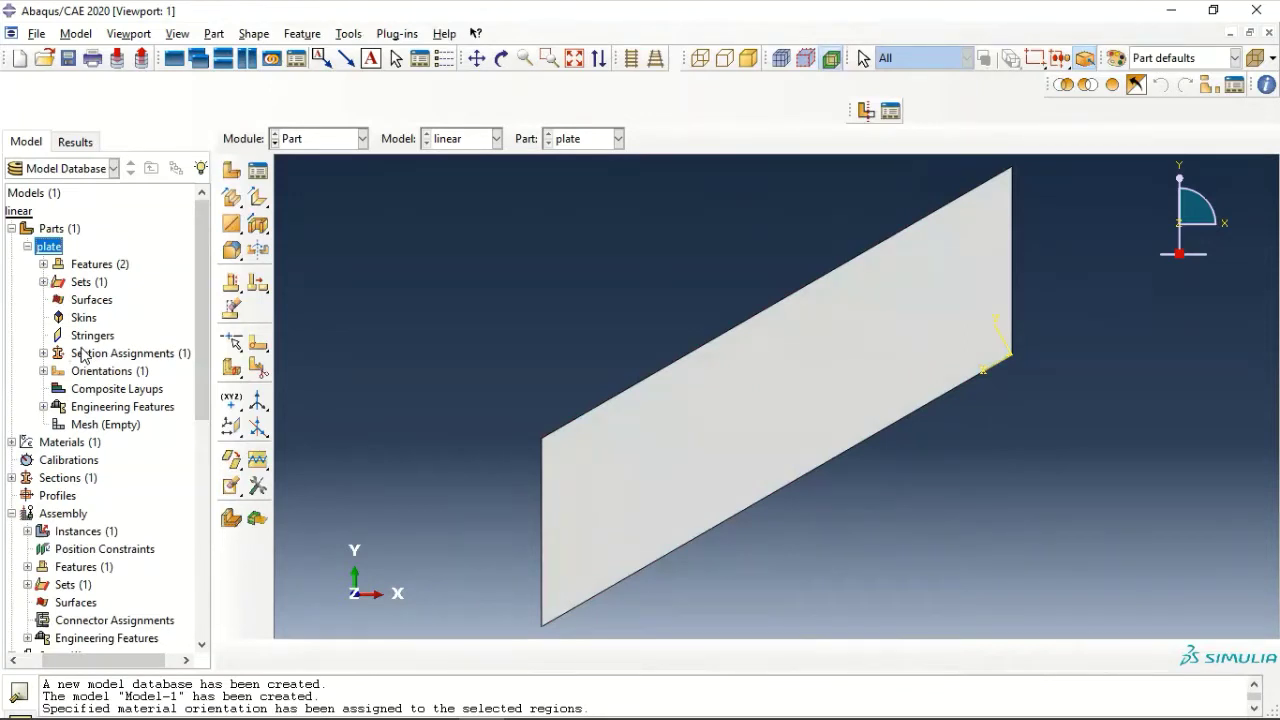
left_click(258, 345)
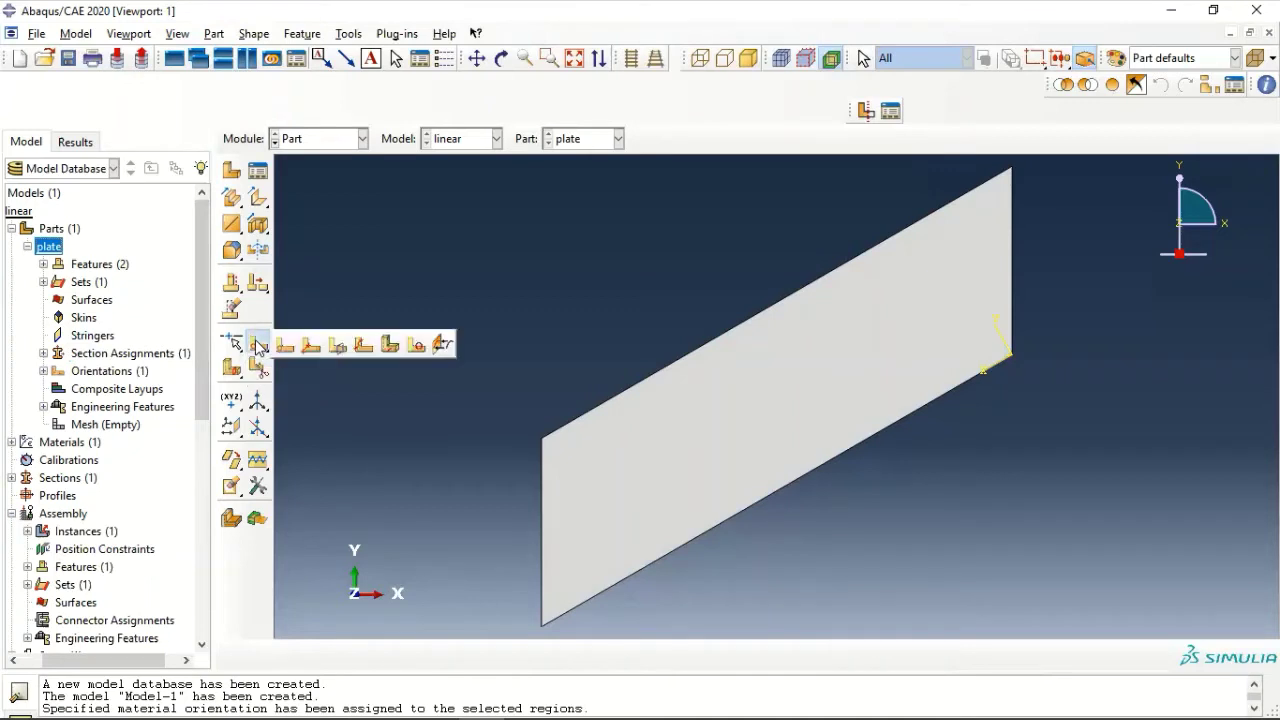
left_click(311, 345)
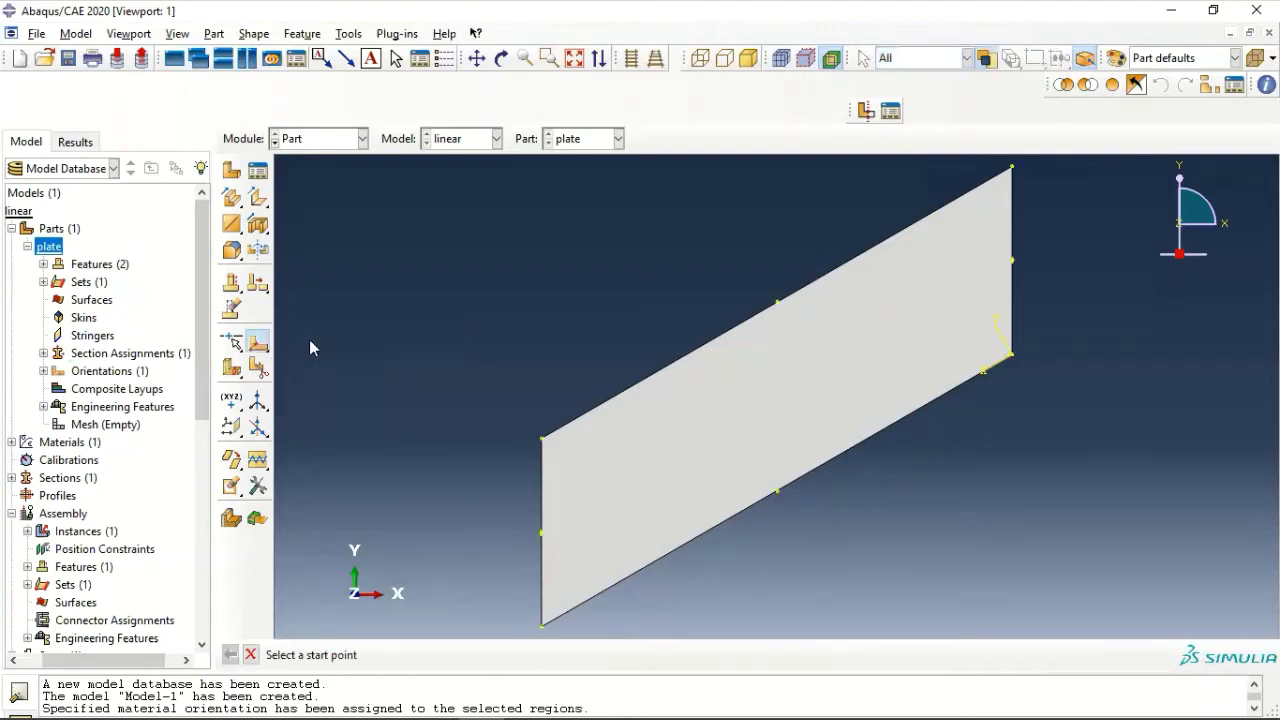
left_click(777, 491)
left_click(777, 301)
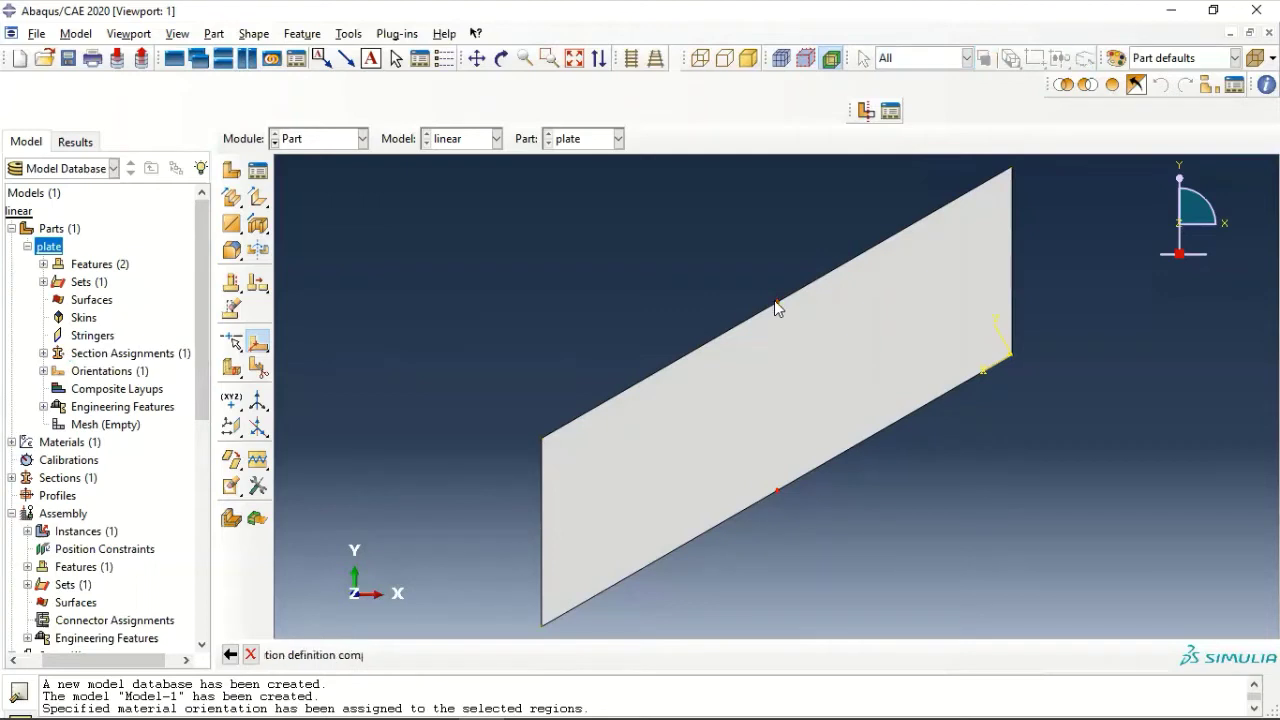
left_click(484, 654)
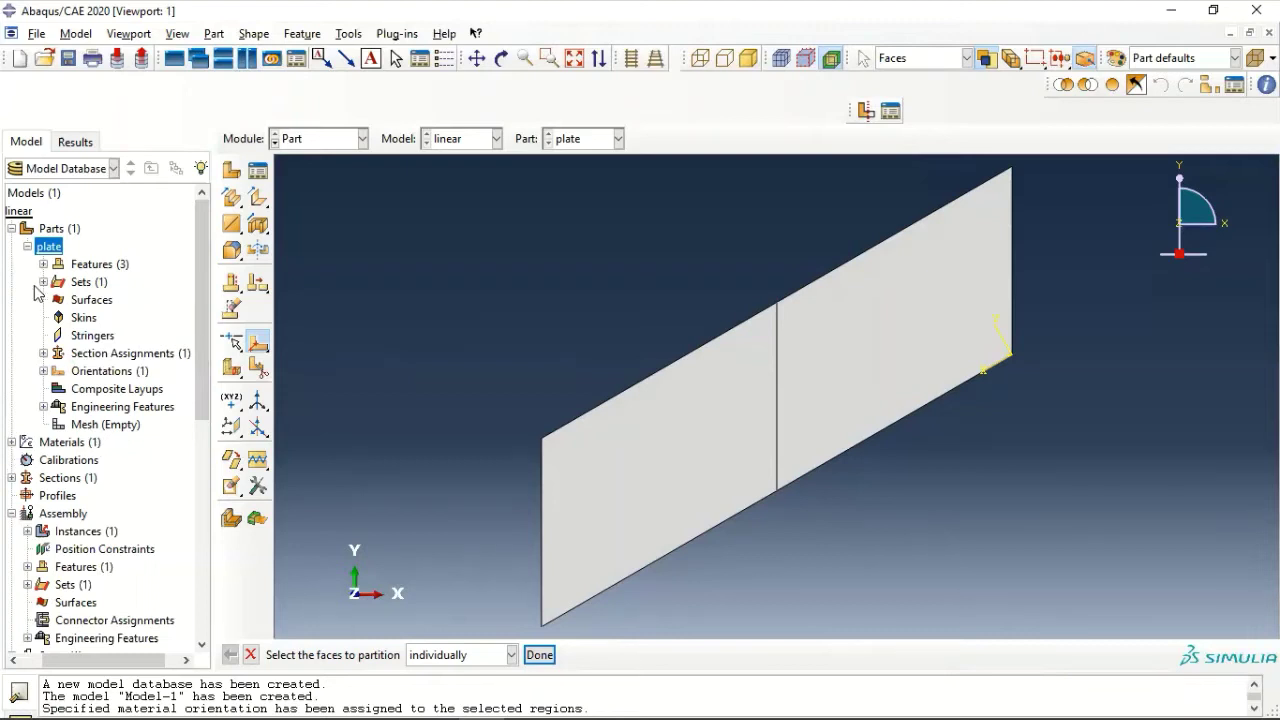
Create an assembly geometry set named midspan from the vertical partition edge in the middle of the plate.
scroll(22, 410, "down", 1)
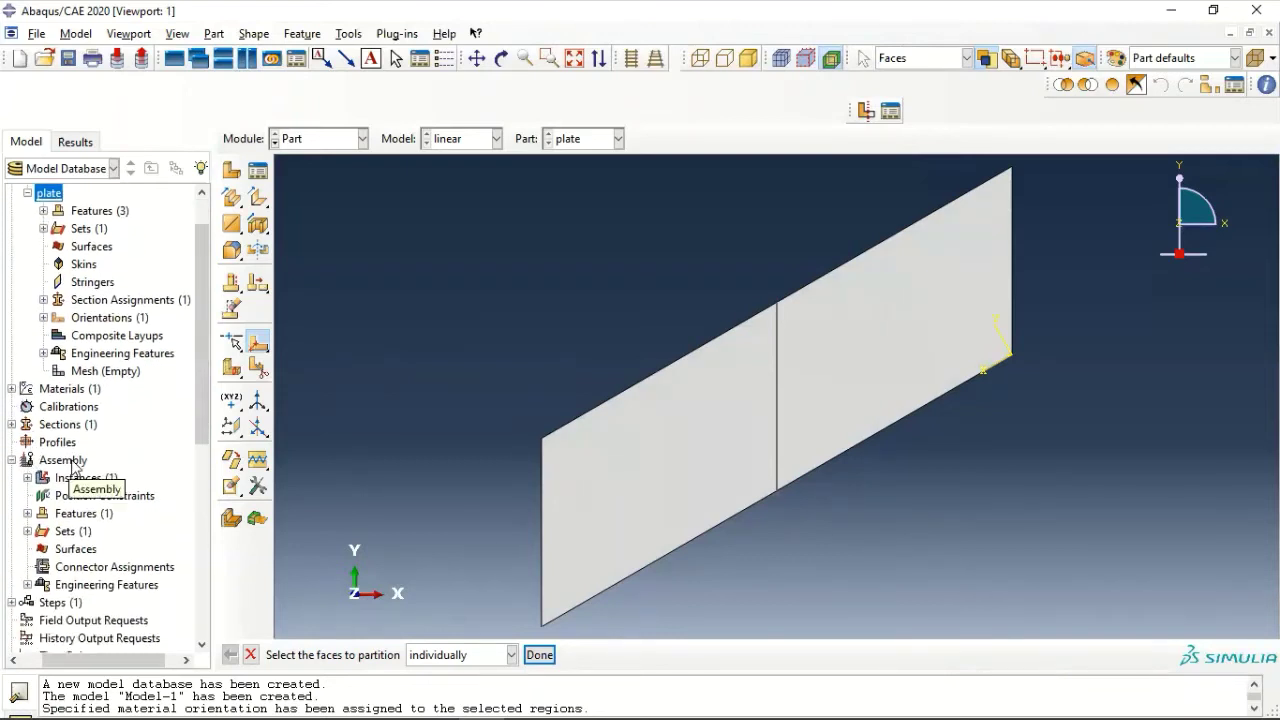
scroll(80, 490, "down", 2)
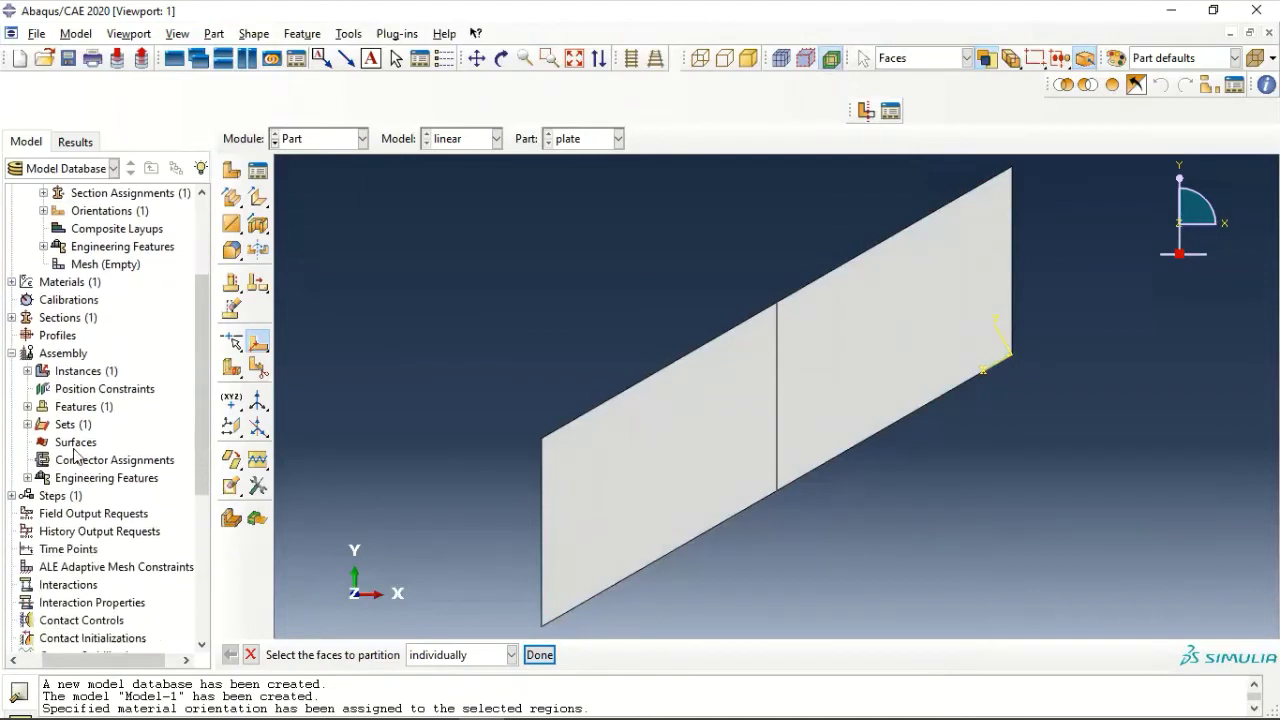
double_click(62, 425)
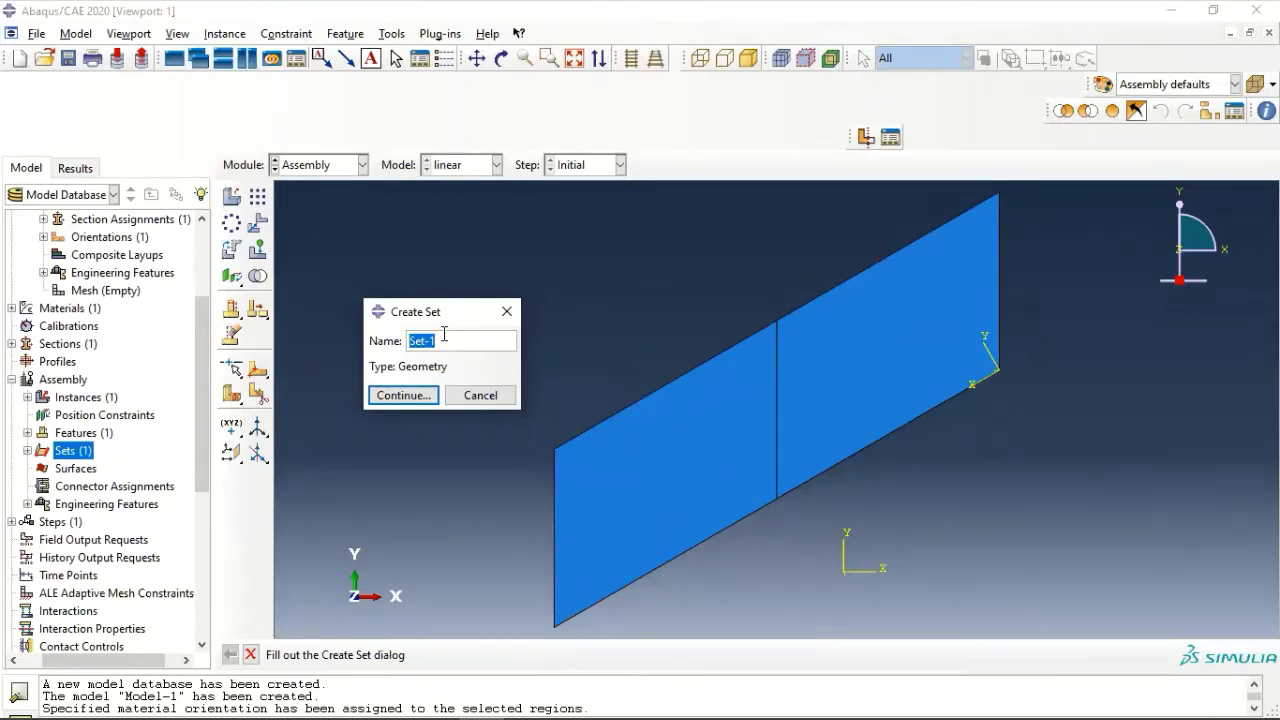
type("midspan")
left_click(406, 395)
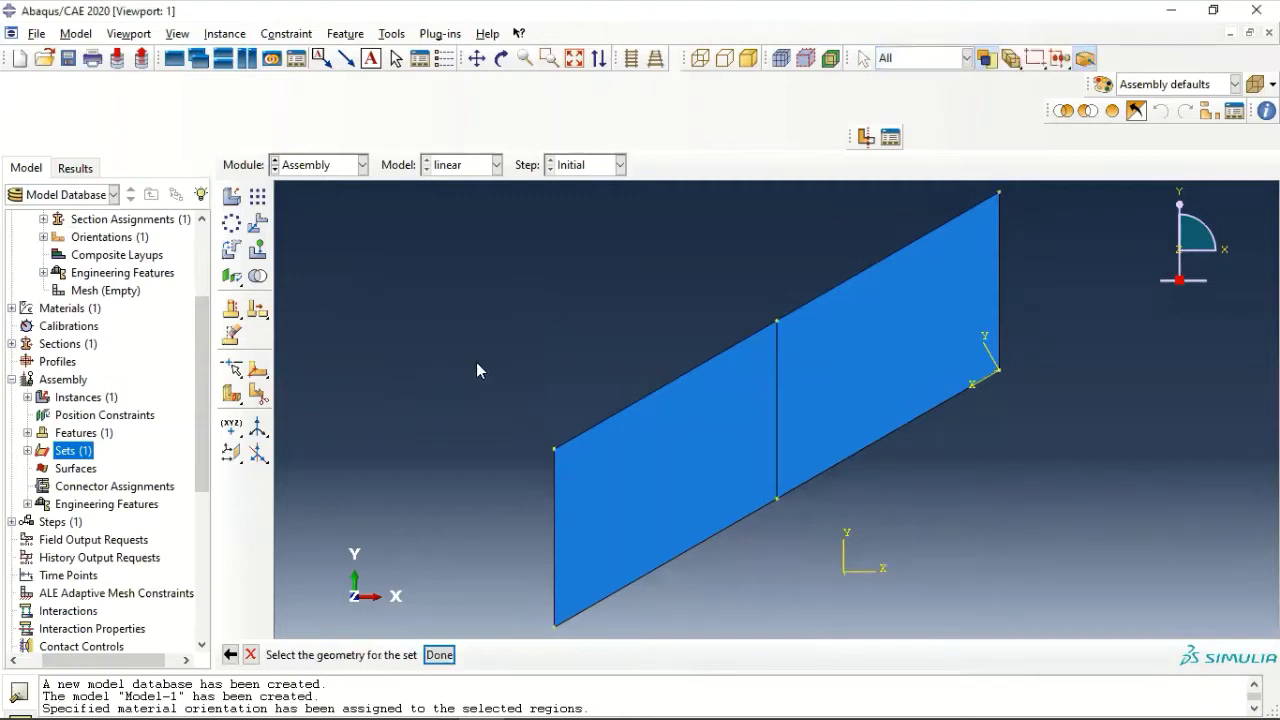
left_click(776, 398)
left_click(776, 432)
left_click(439, 655)
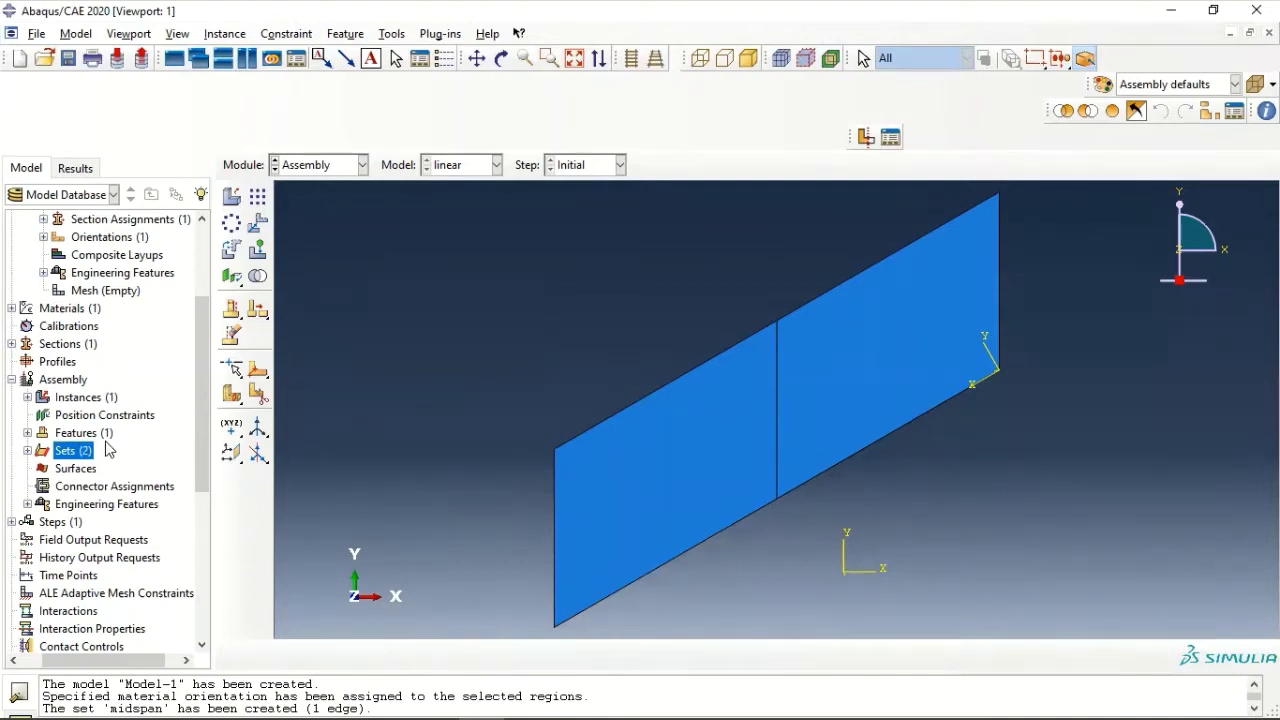
Create an assembly geometry set named endA from the plate's left vertical edge.
double_click(72, 450)
type("endA")
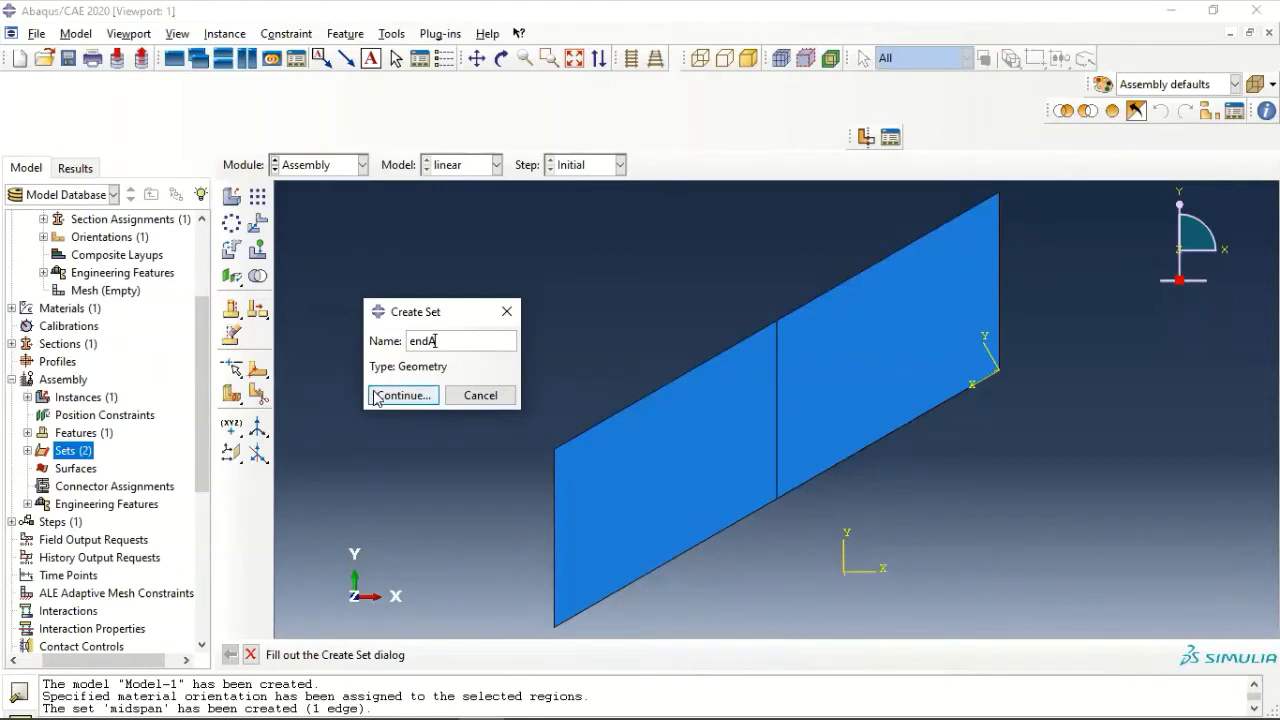
left_click(380, 393)
left_click(553, 489)
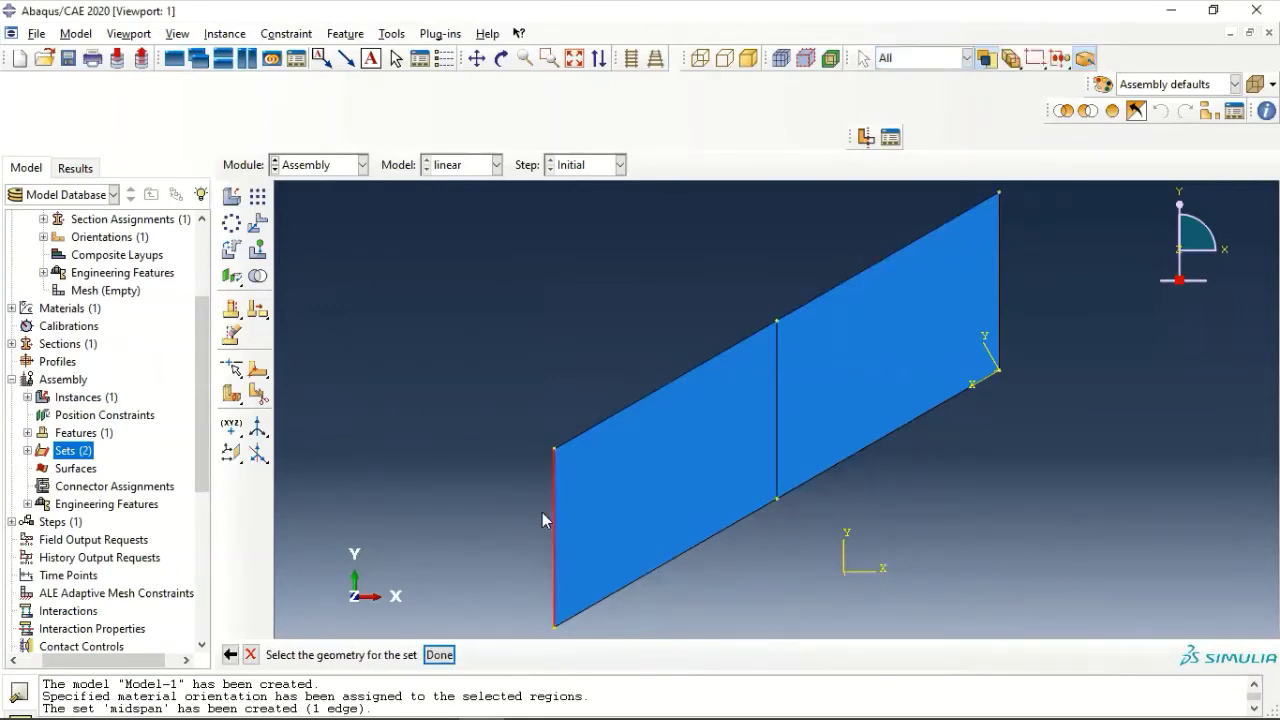
left_click(439, 654)
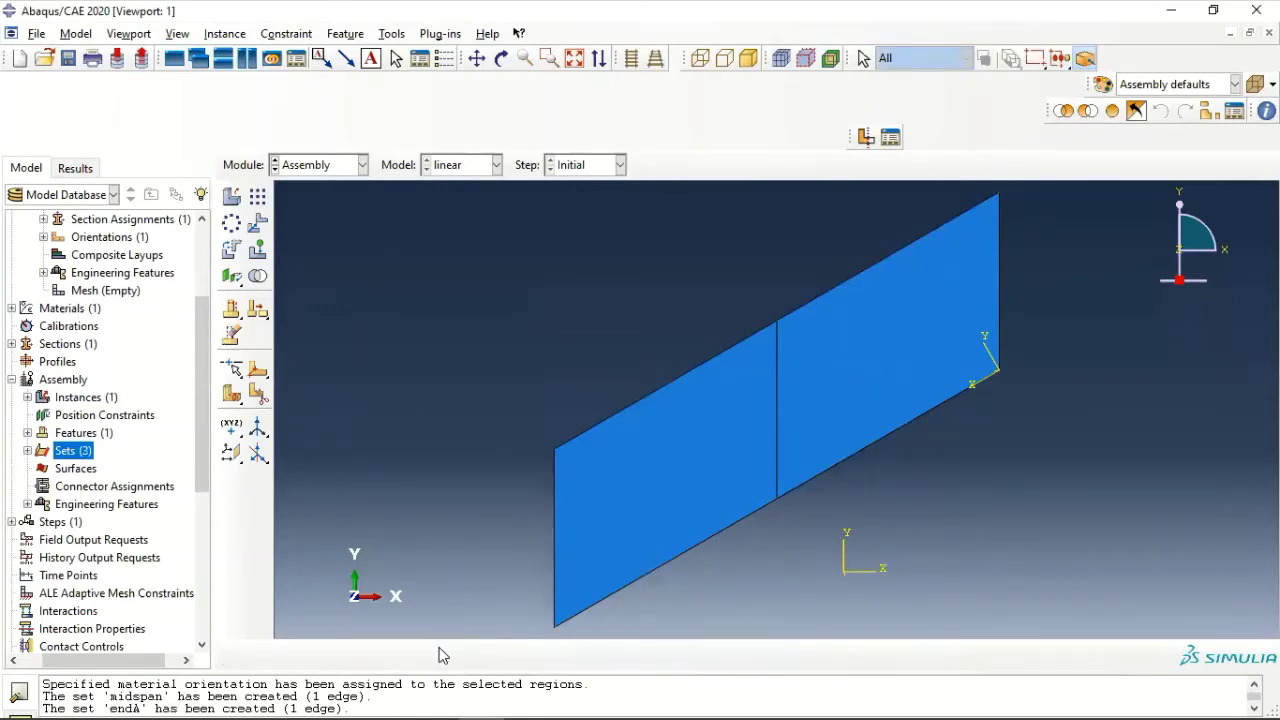
Create an assembly geometry set named endB from the plate's right vertical edge.
double_click(68, 452)
type("endB")
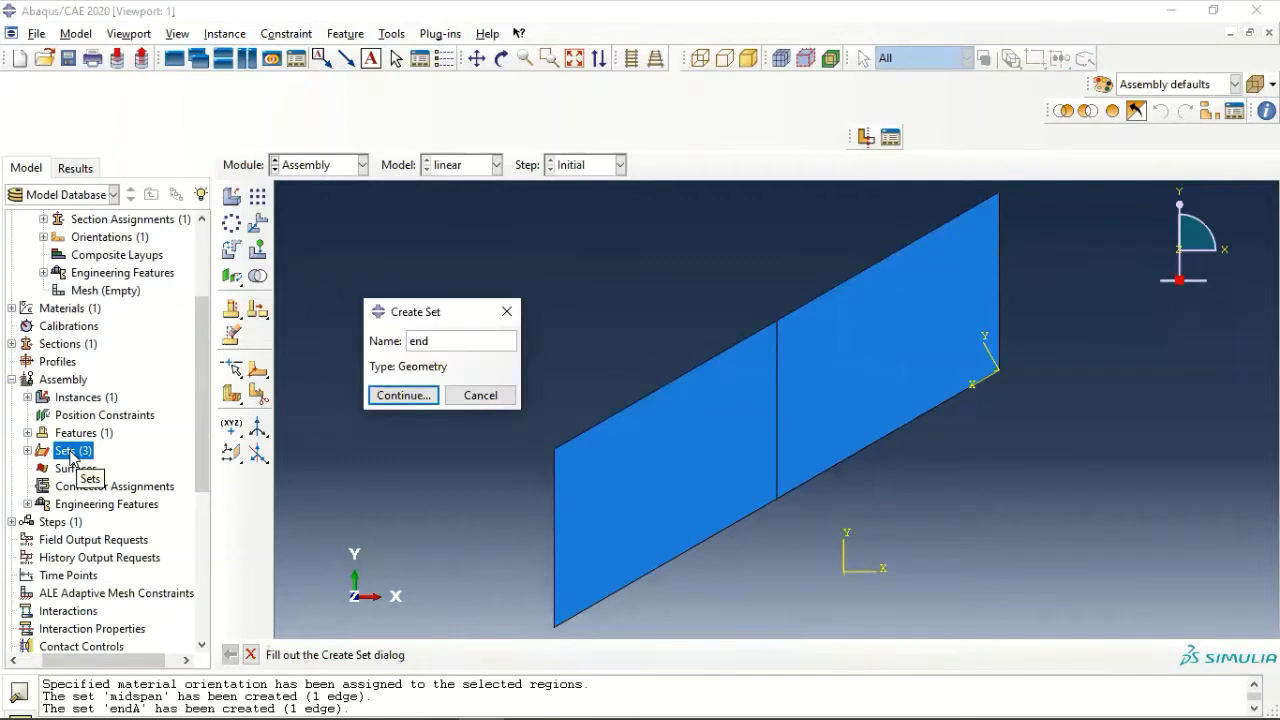
left_click(397, 396)
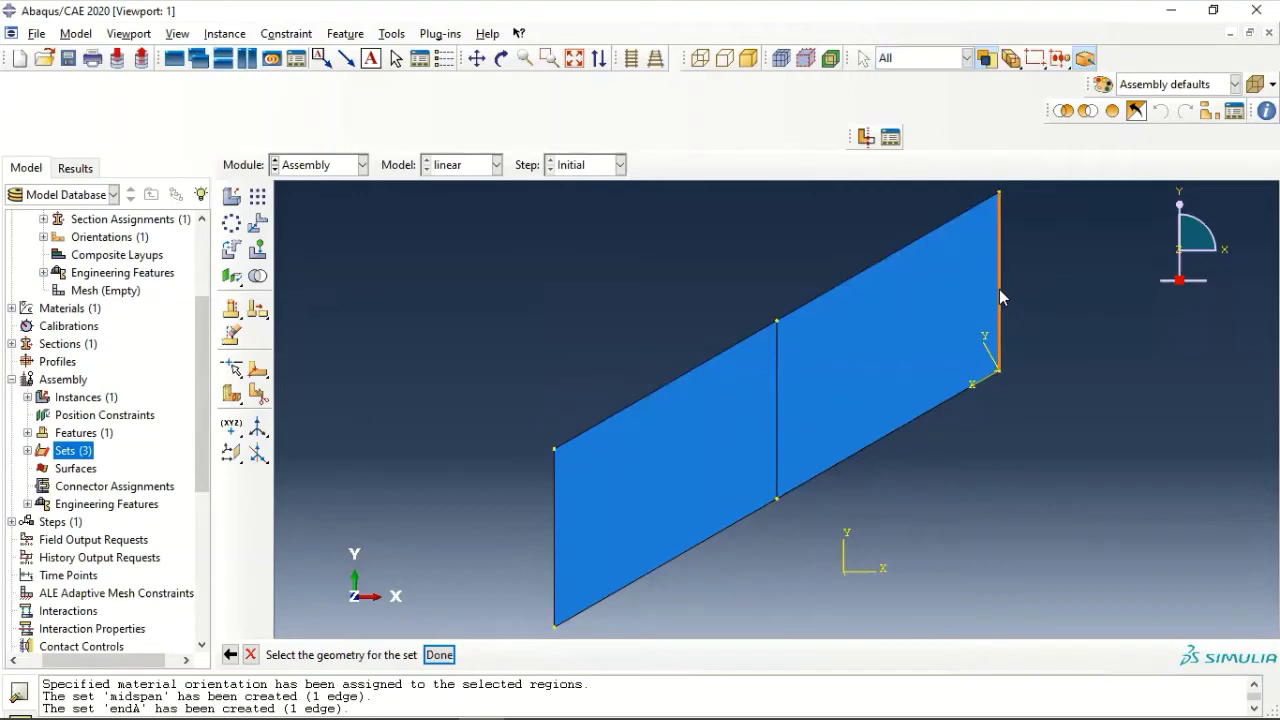
left_click(1000, 291)
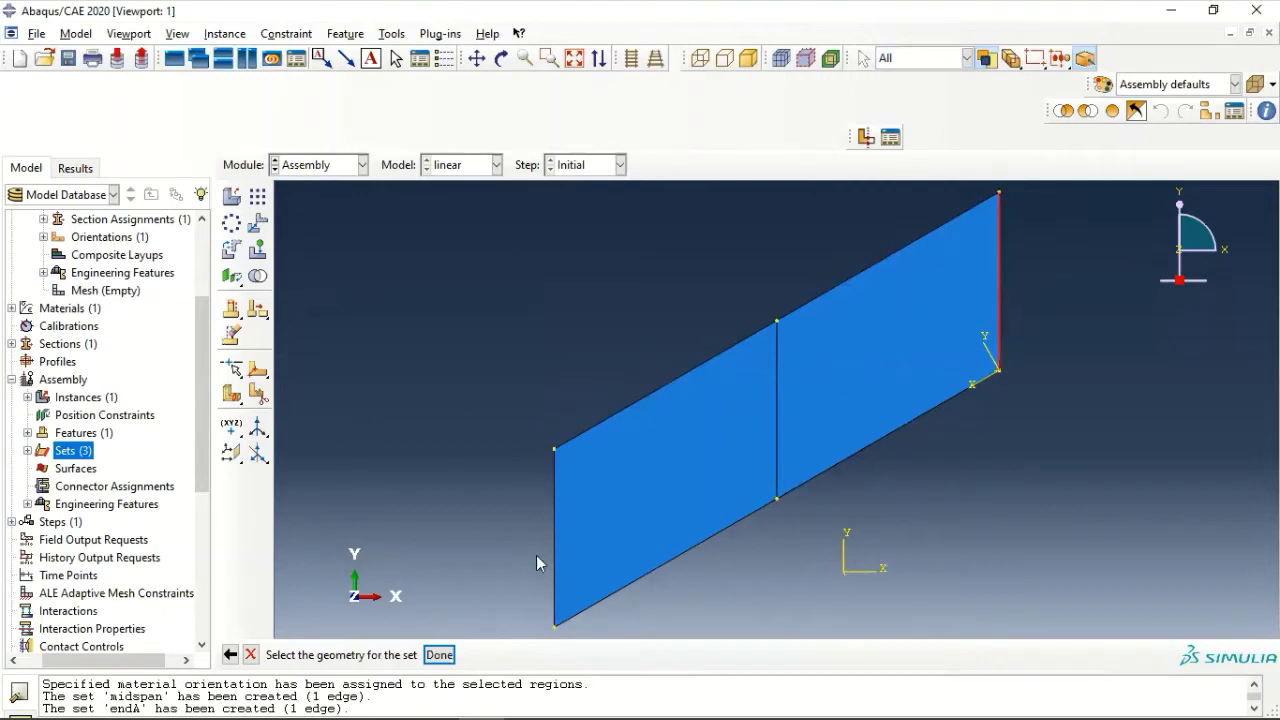
left_click(440, 655)
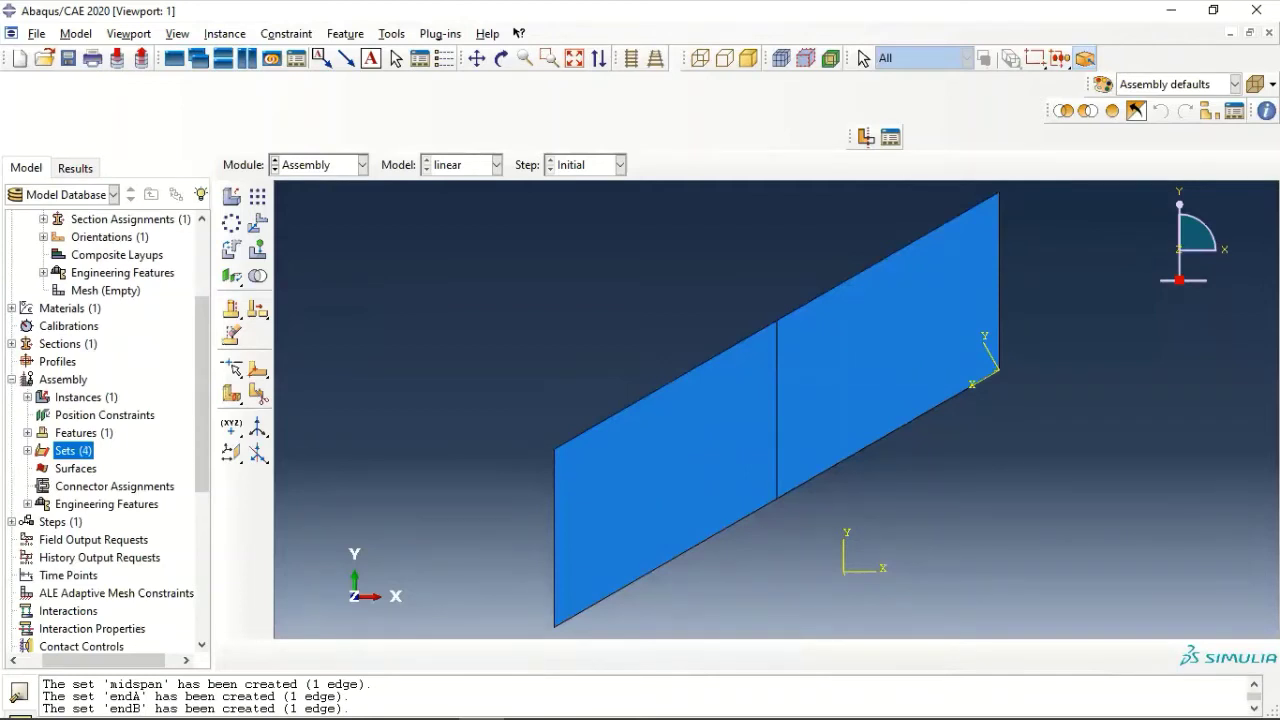
Create a Static, General step named apply pressure after the Initial step, with the default step settings.
scroll(97, 414, "down", 4)
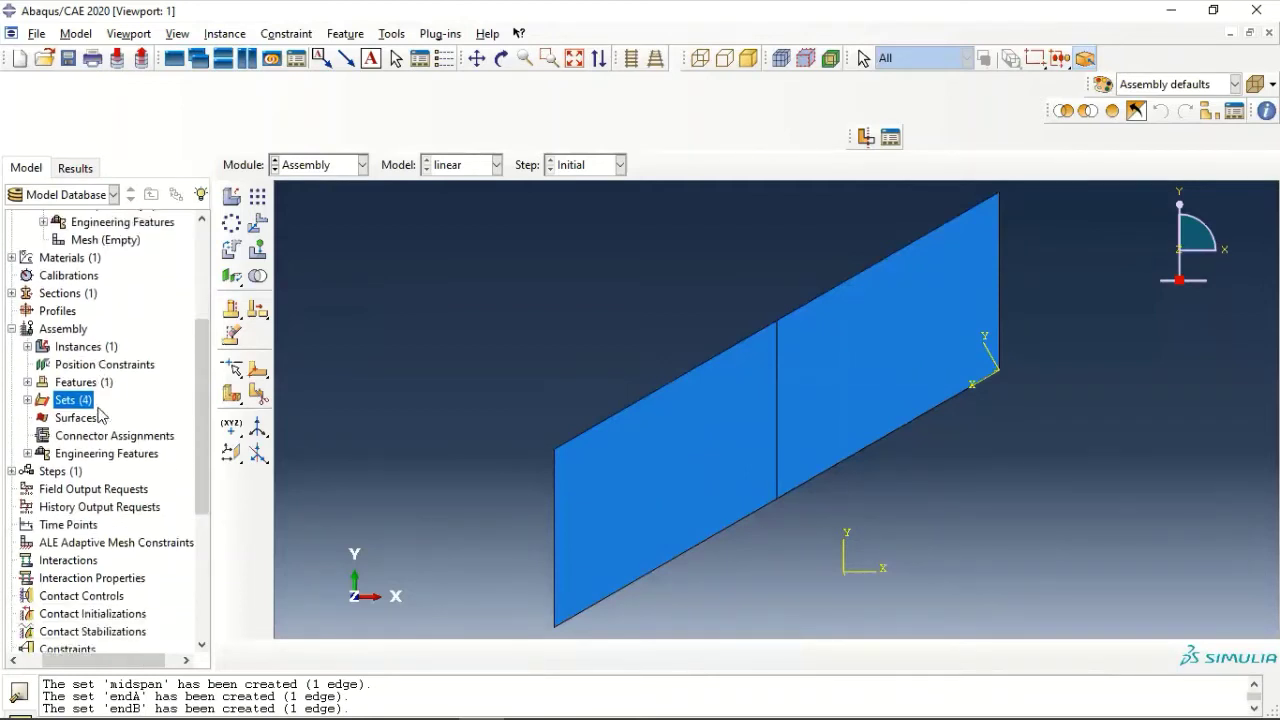
scroll(84, 516, "down", 1)
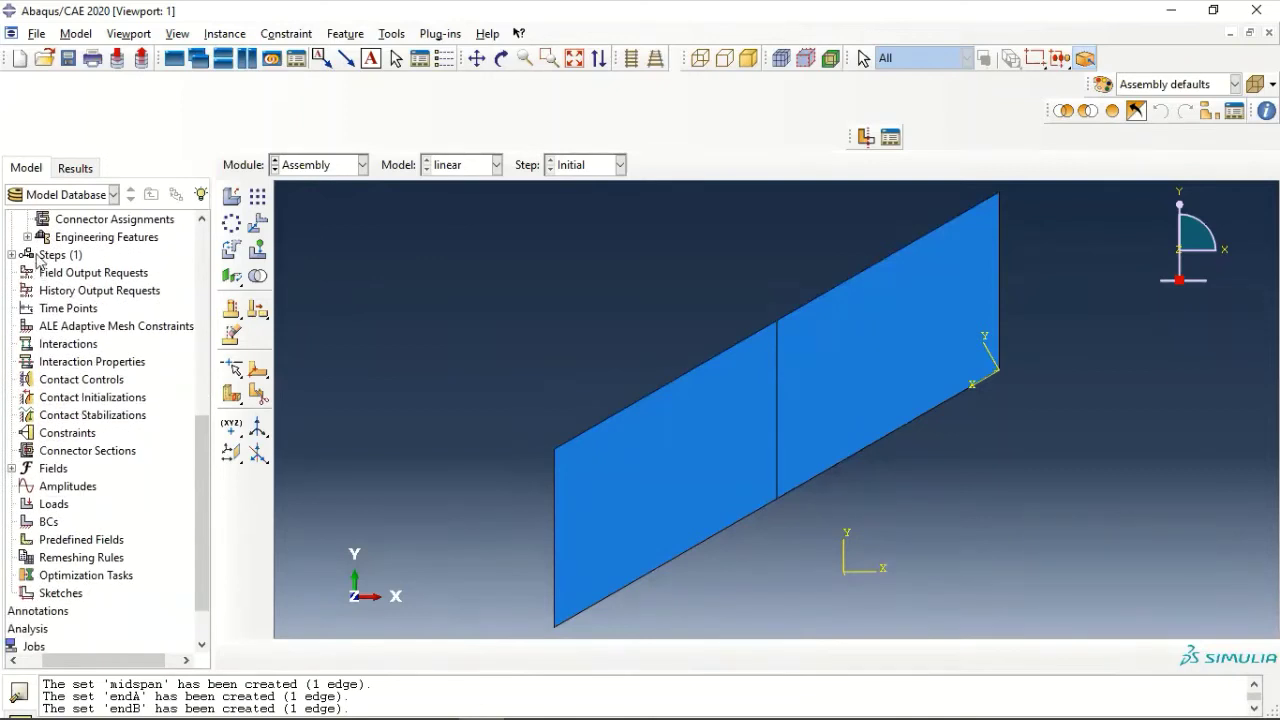
left_click(52, 256)
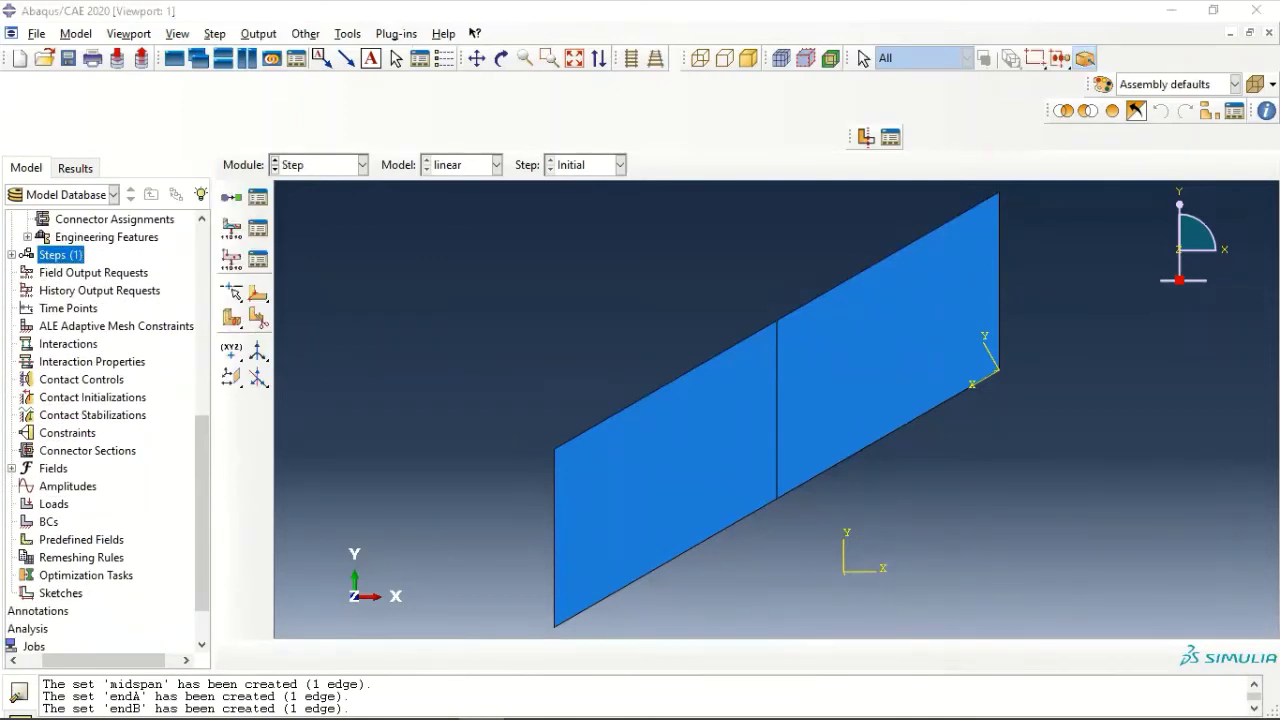
double_click(60, 255)
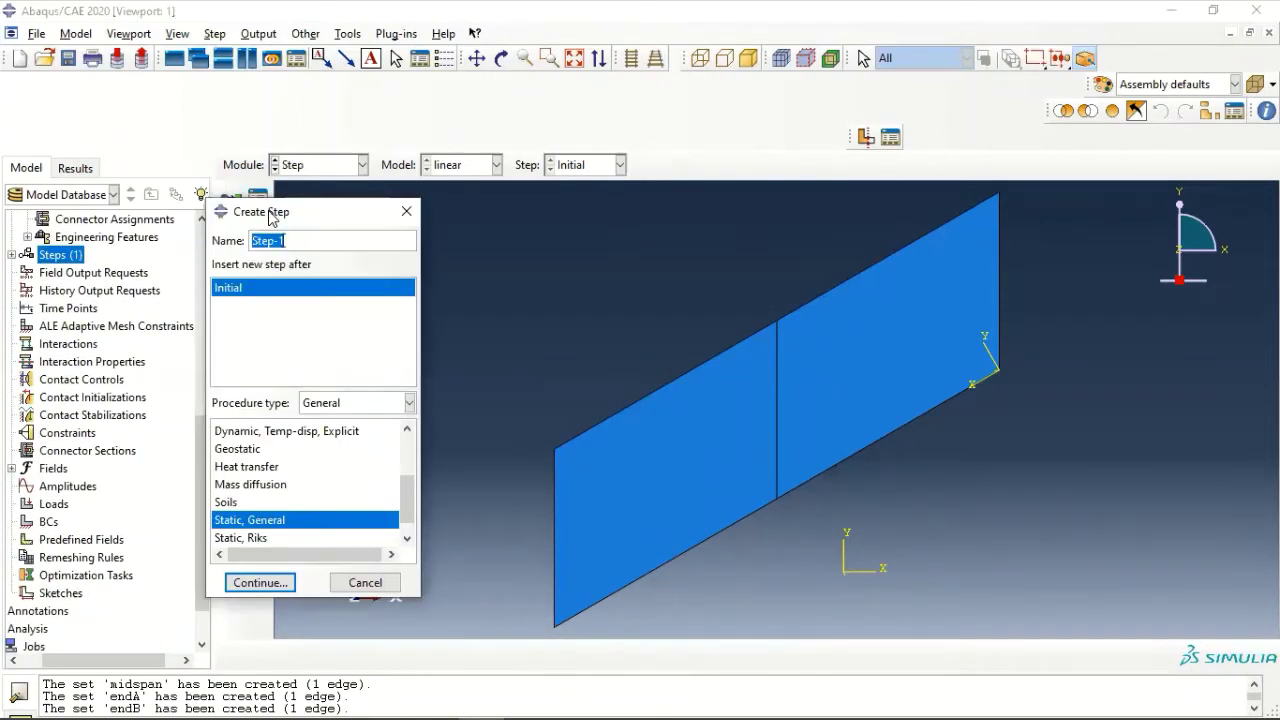
type("apply pressure")
left_click(260, 582)
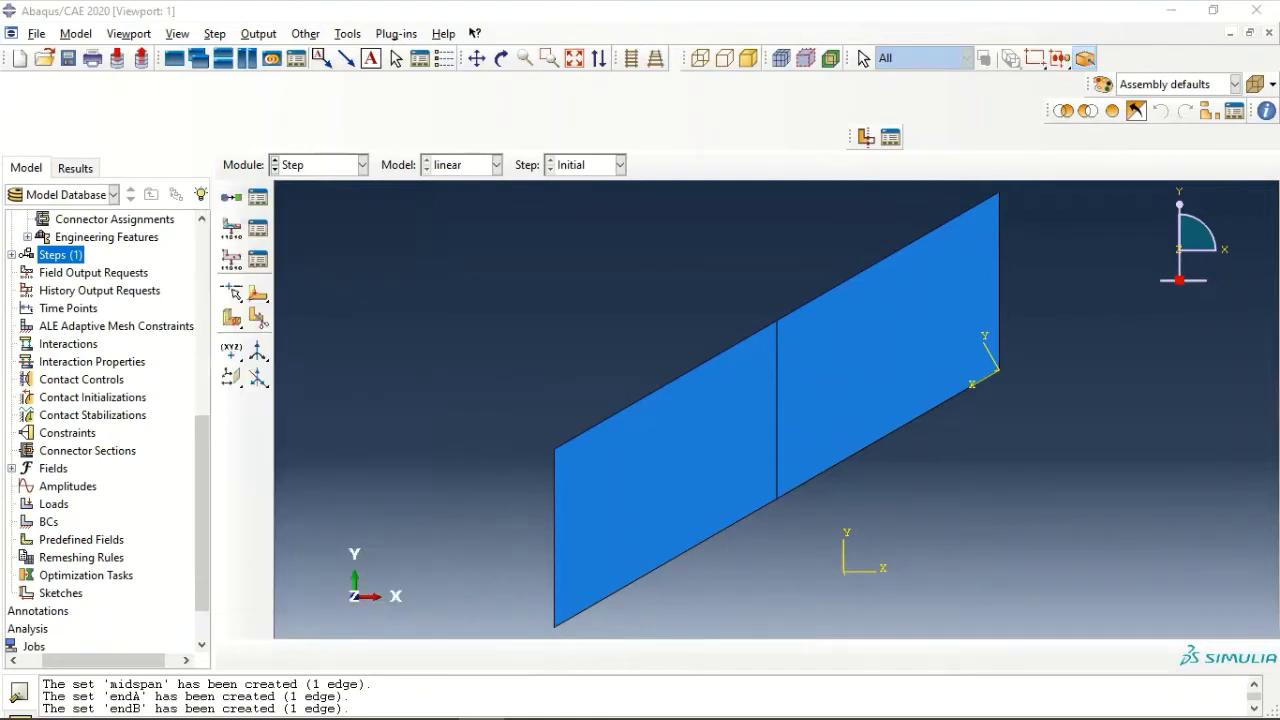
left_click(254, 631)
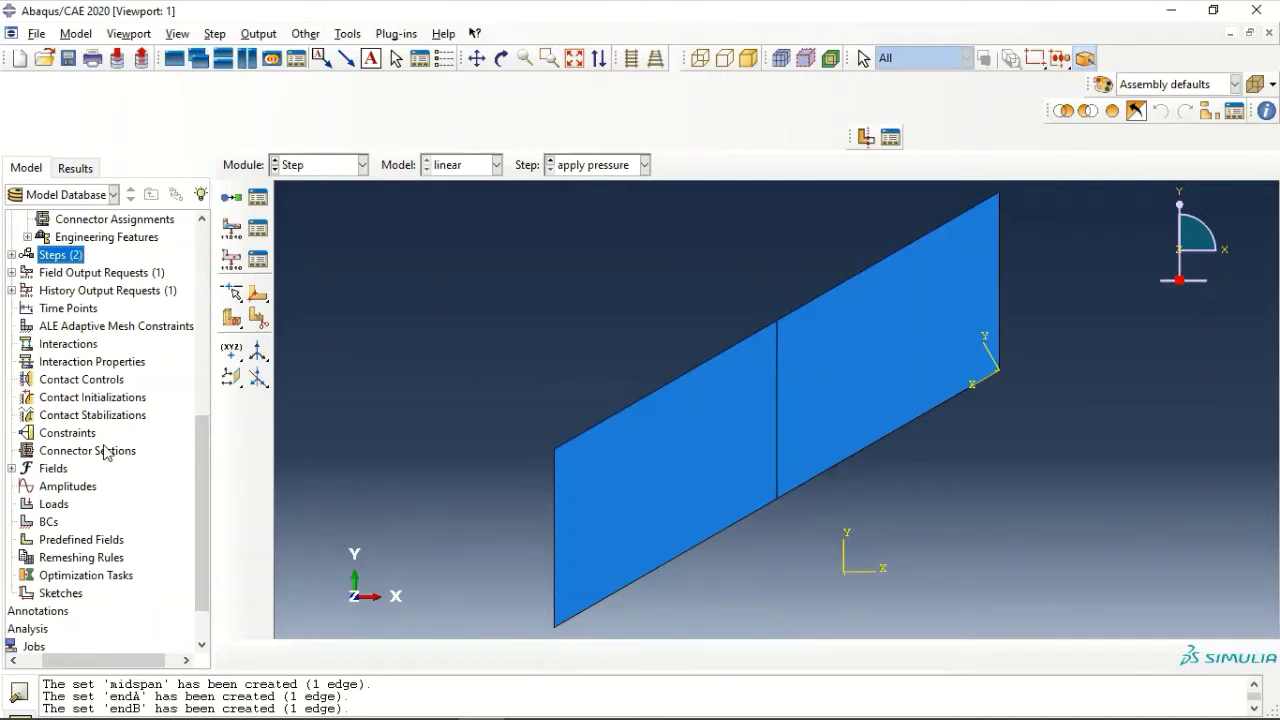
Edit the field output request F-Output-1 to exclude the forces/reactions, contact, strains and stresses variables.
left_click(11, 272)
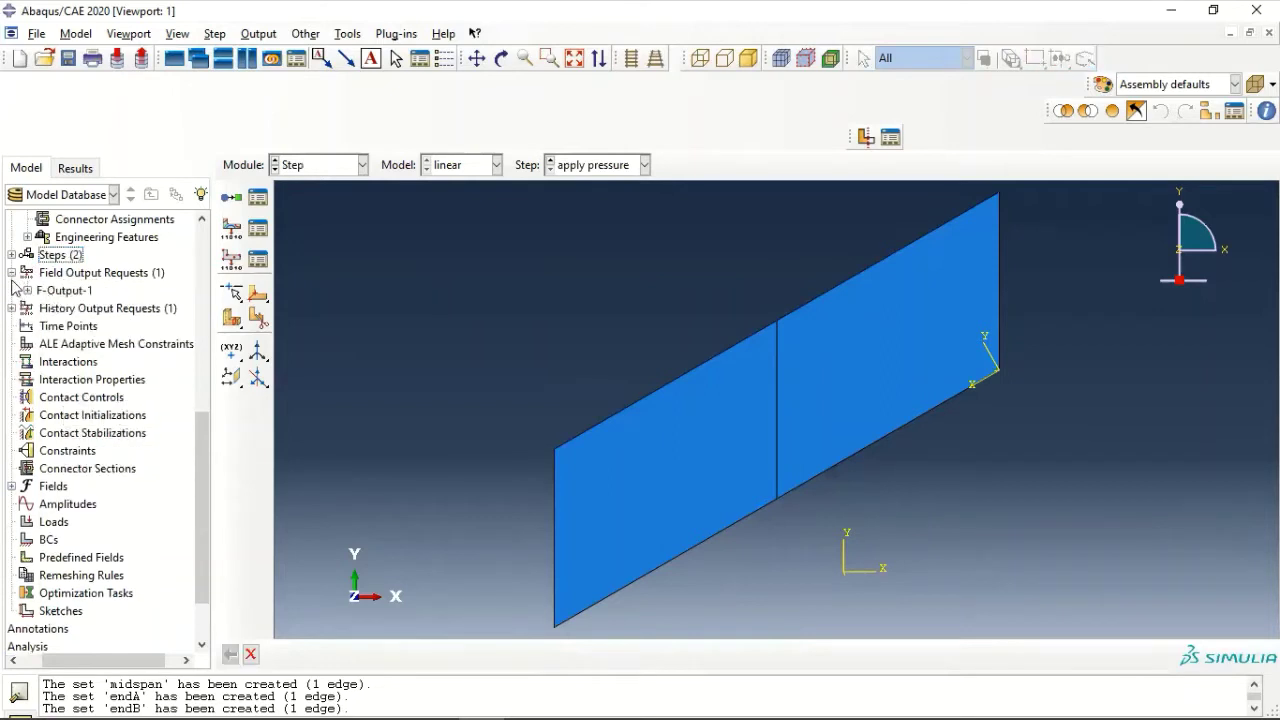
right_click(65, 290)
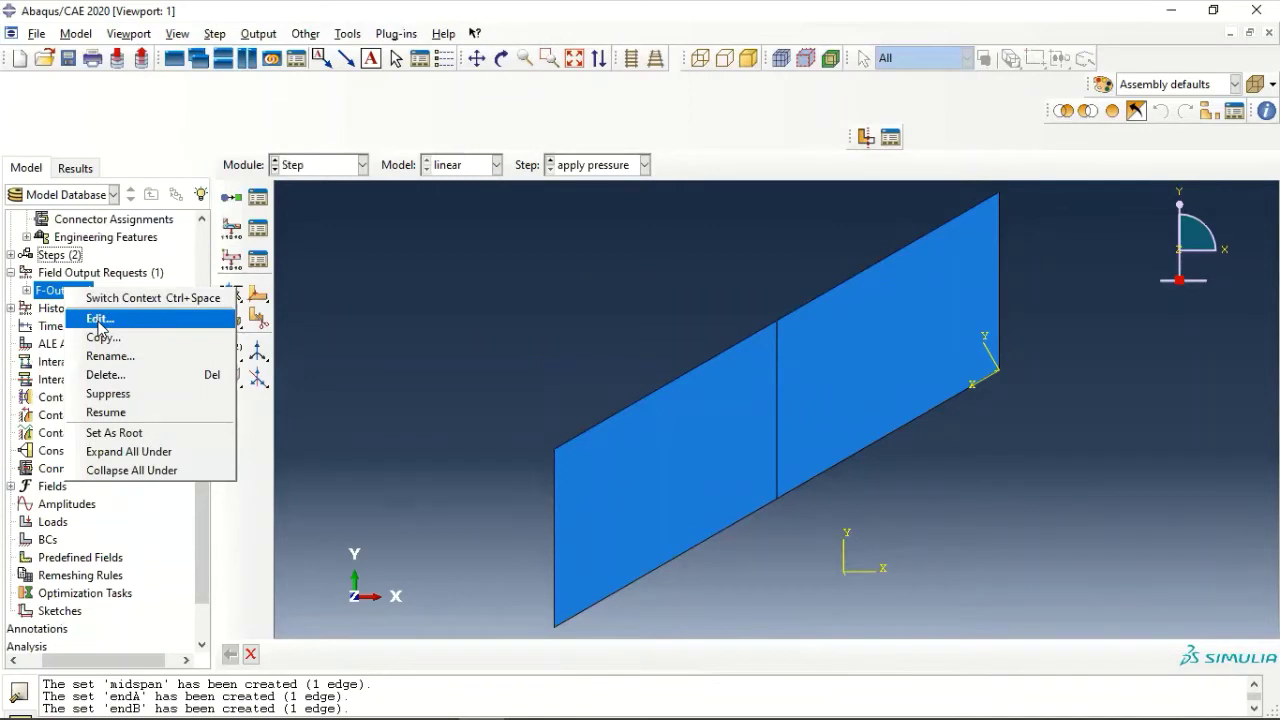
left_click(99, 319)
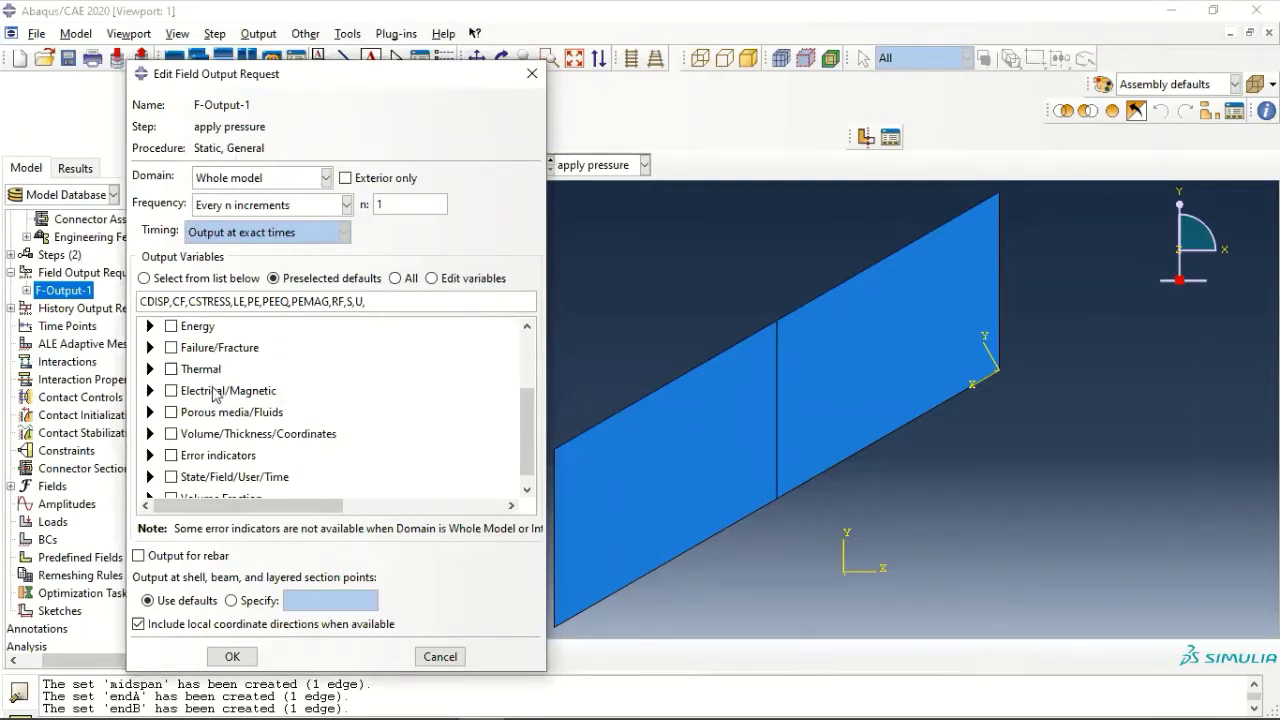
scroll(213, 385, "up", 5)
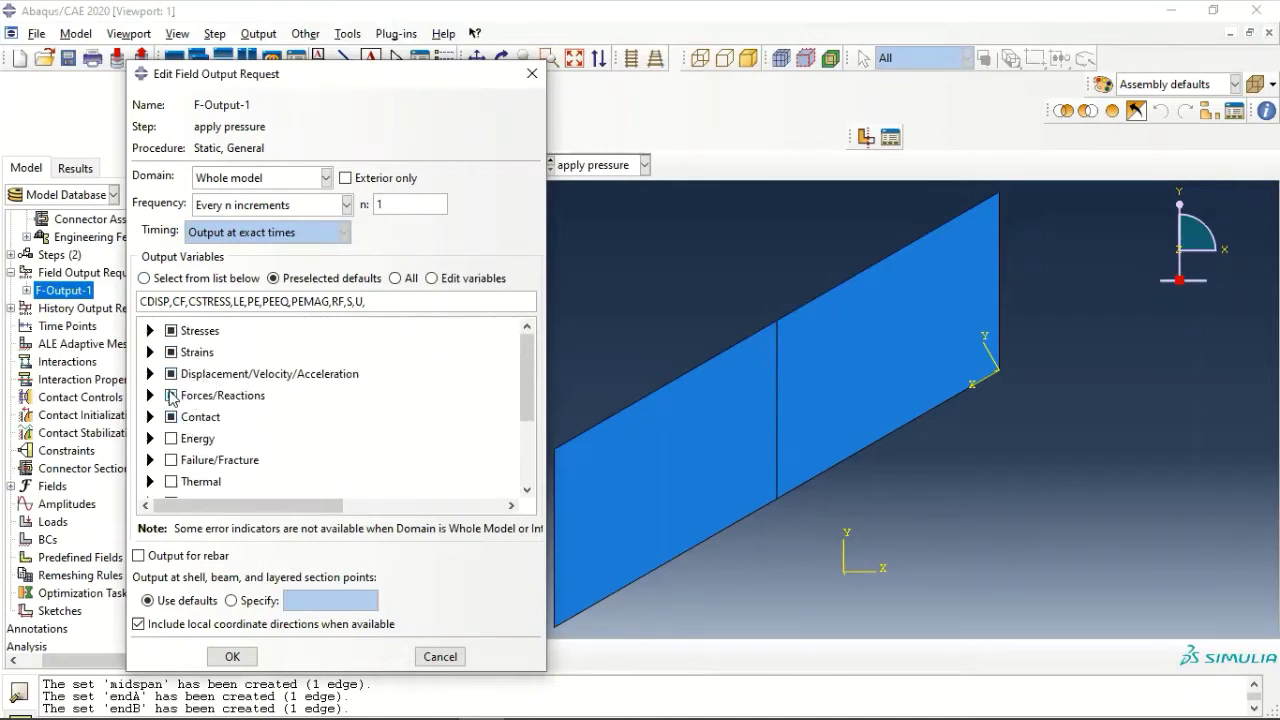
left_click(171, 395)
left_click(171, 417)
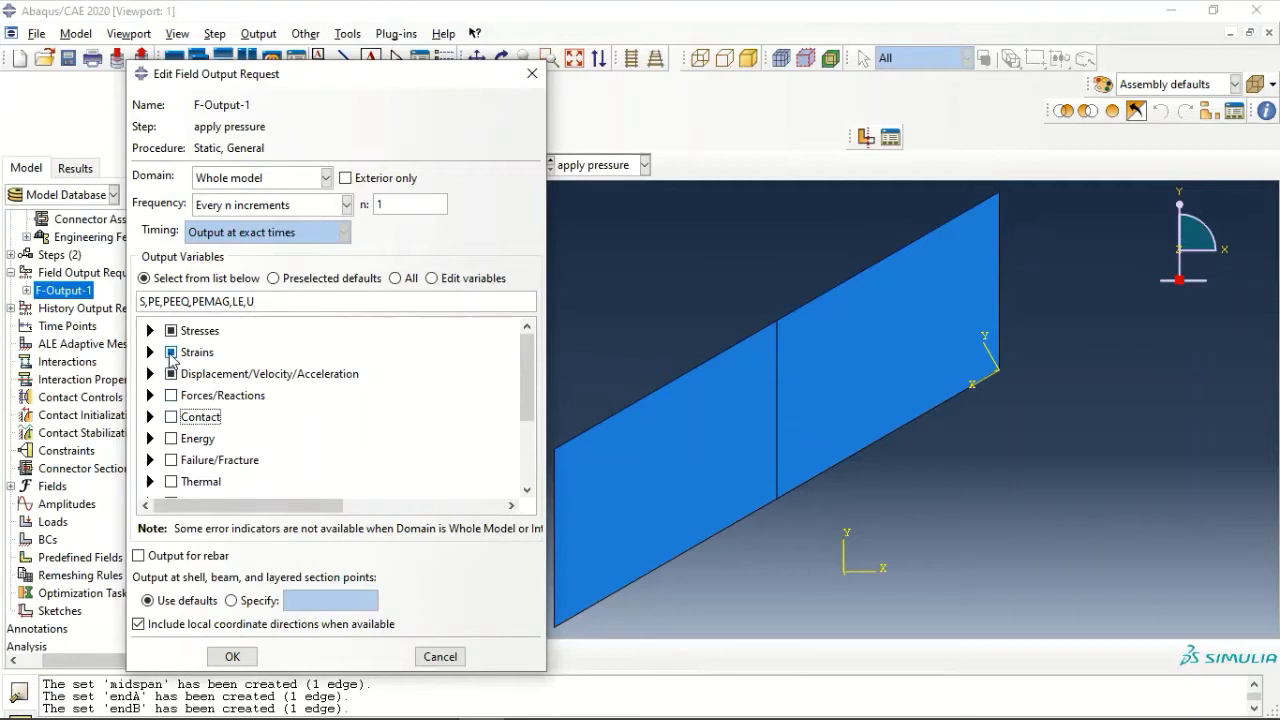
left_click(171, 352)
left_click(171, 330)
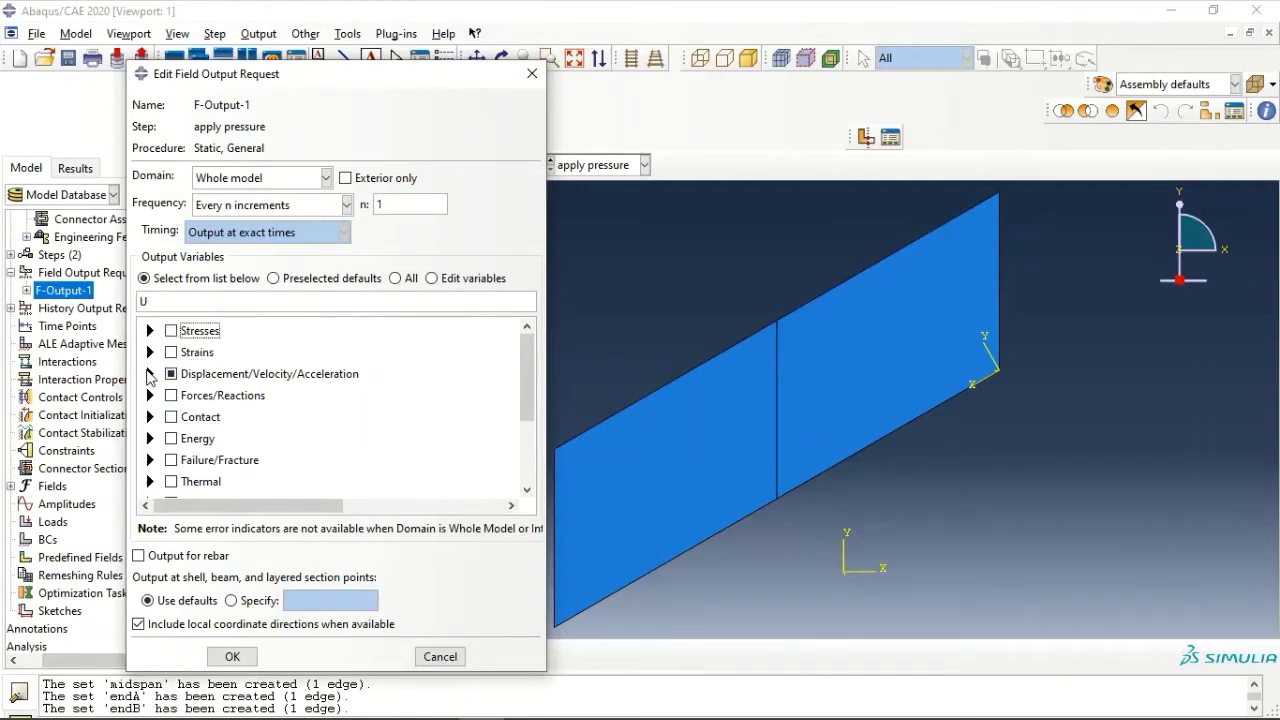
Add UT, UR and V from the displacement/velocity/acceleration variables to the field output request and save it.
left_click(150, 373)
left_click(192, 409)
left_click(192, 427)
left_click(192, 445)
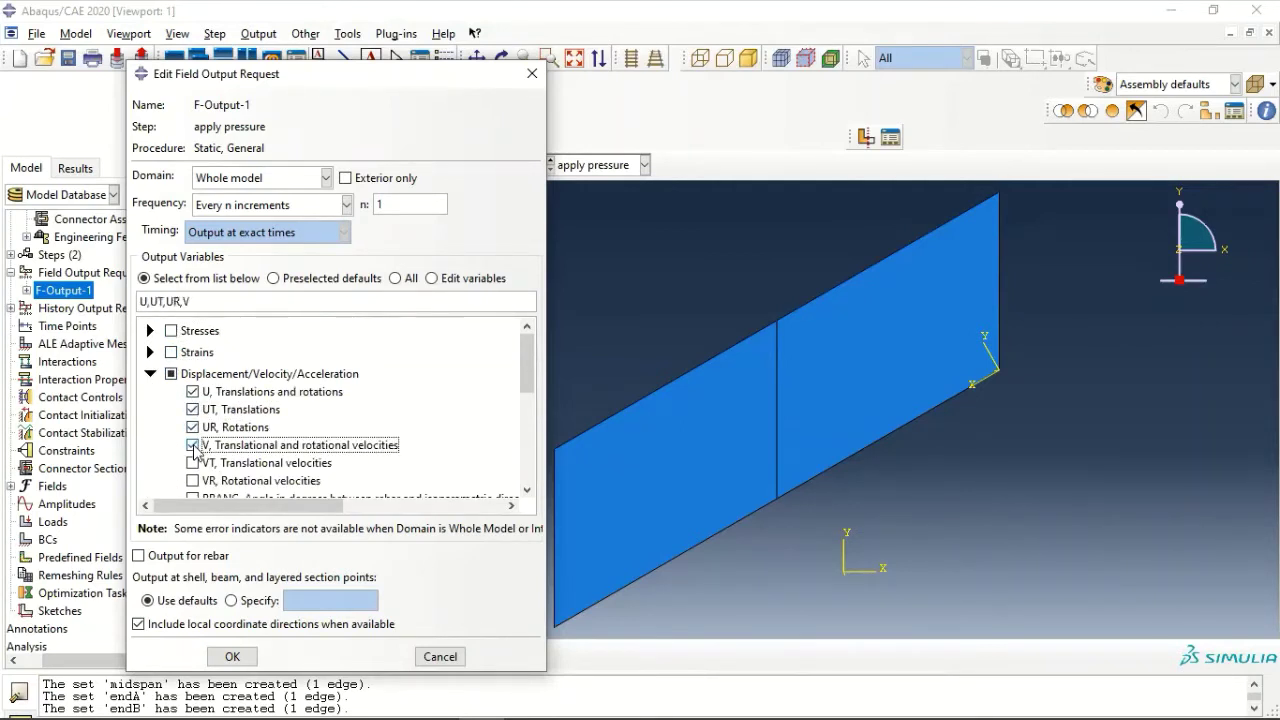
scroll(194, 450, "down", 1)
scroll(194, 449, "down", 1)
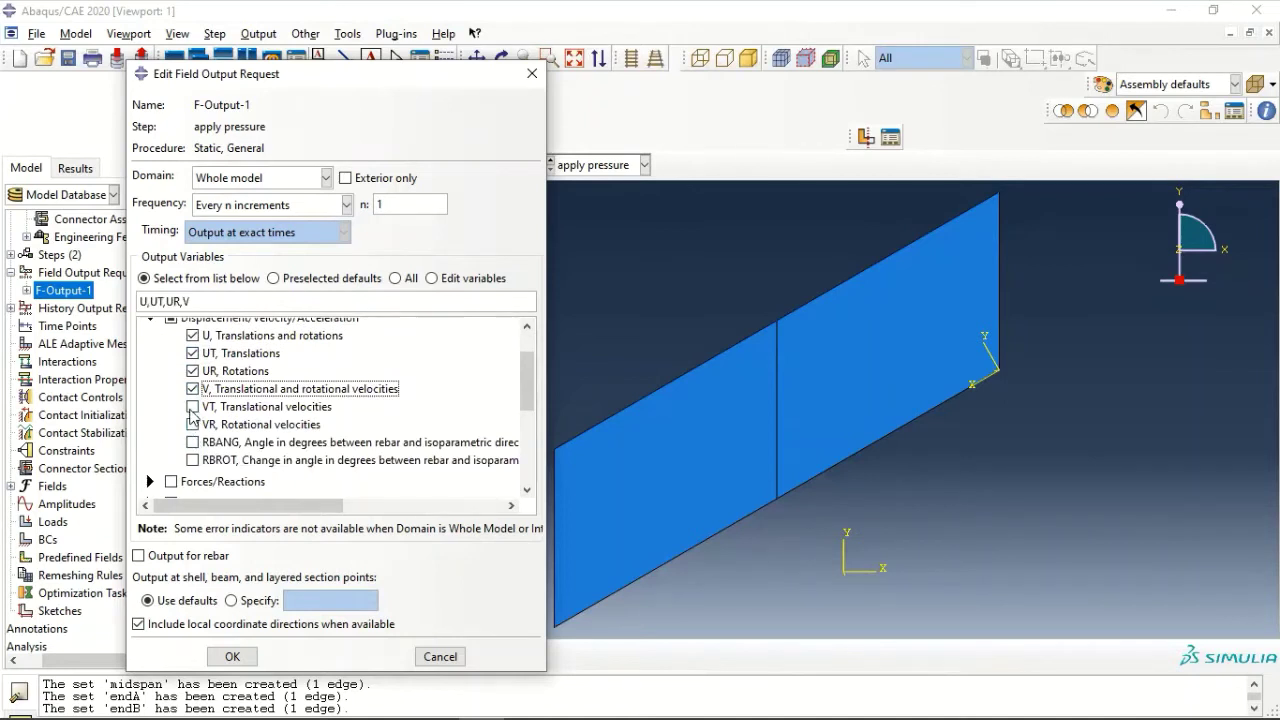
left_click(232, 658)
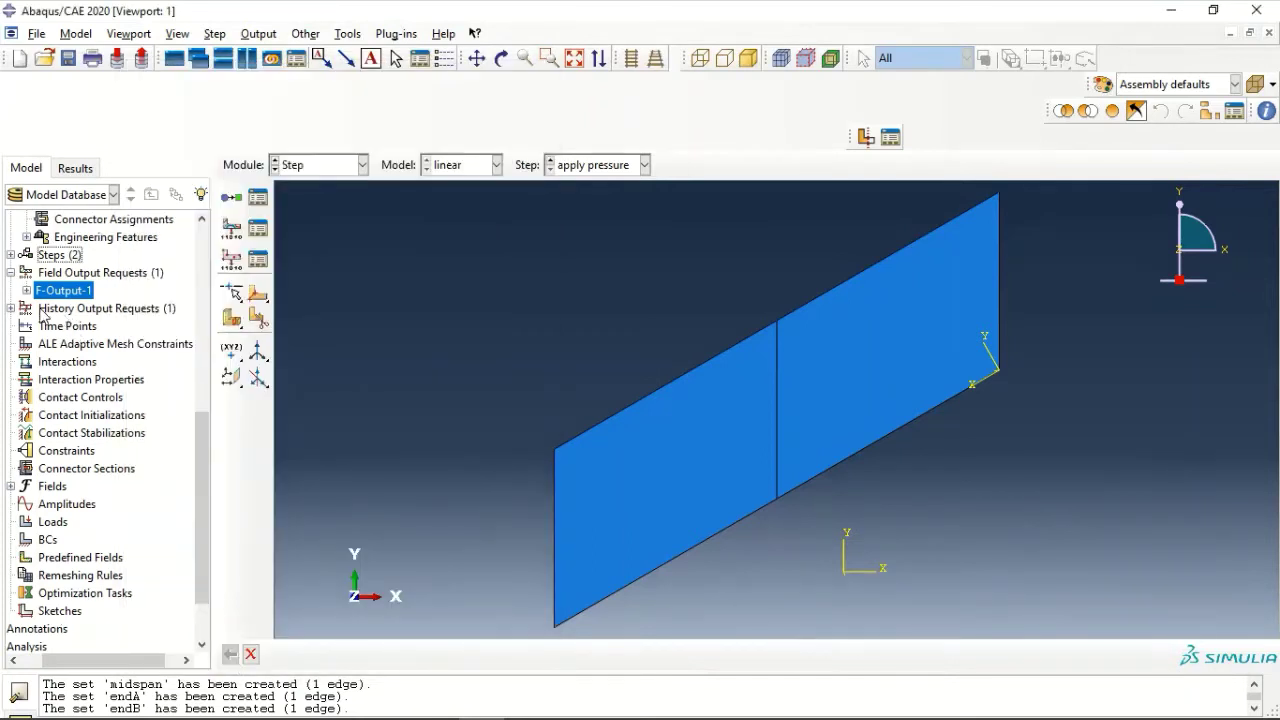
Edit the history output request H-Output-1 and set its domain to the set midspan.
left_click(67, 326)
right_click(65, 326)
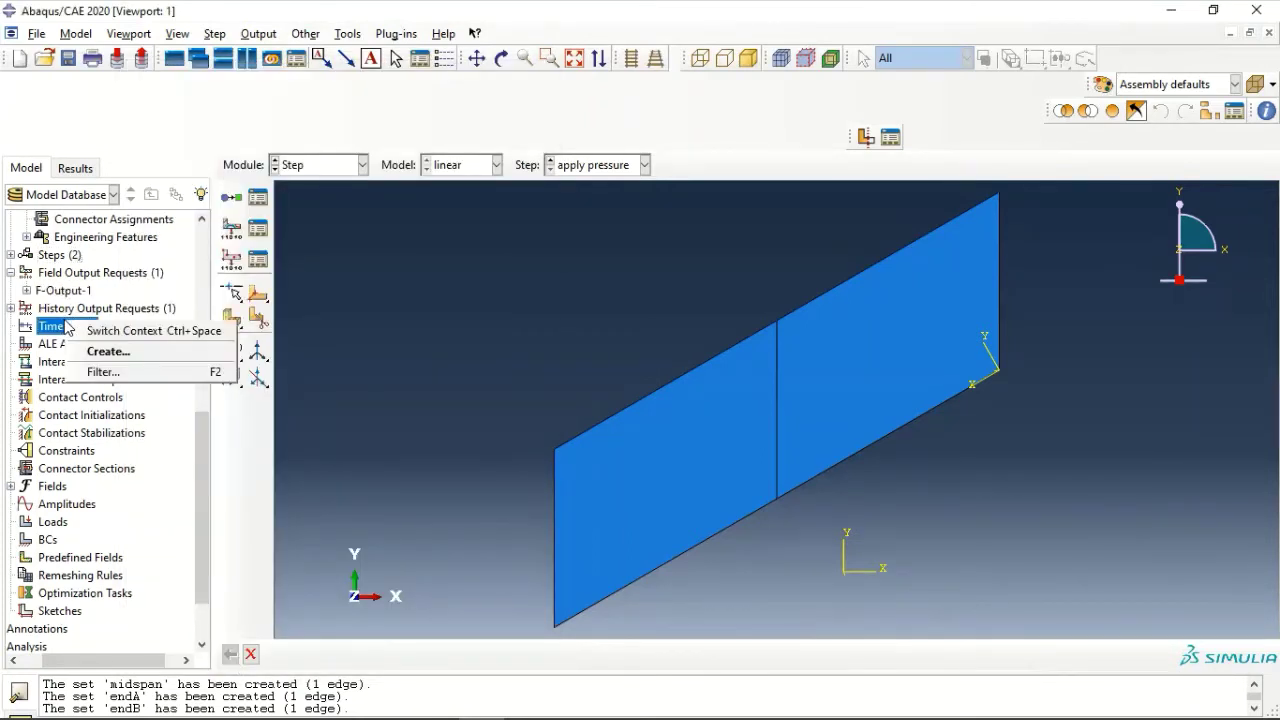
left_click(10, 310)
left_click(10, 309)
left_click(62, 326)
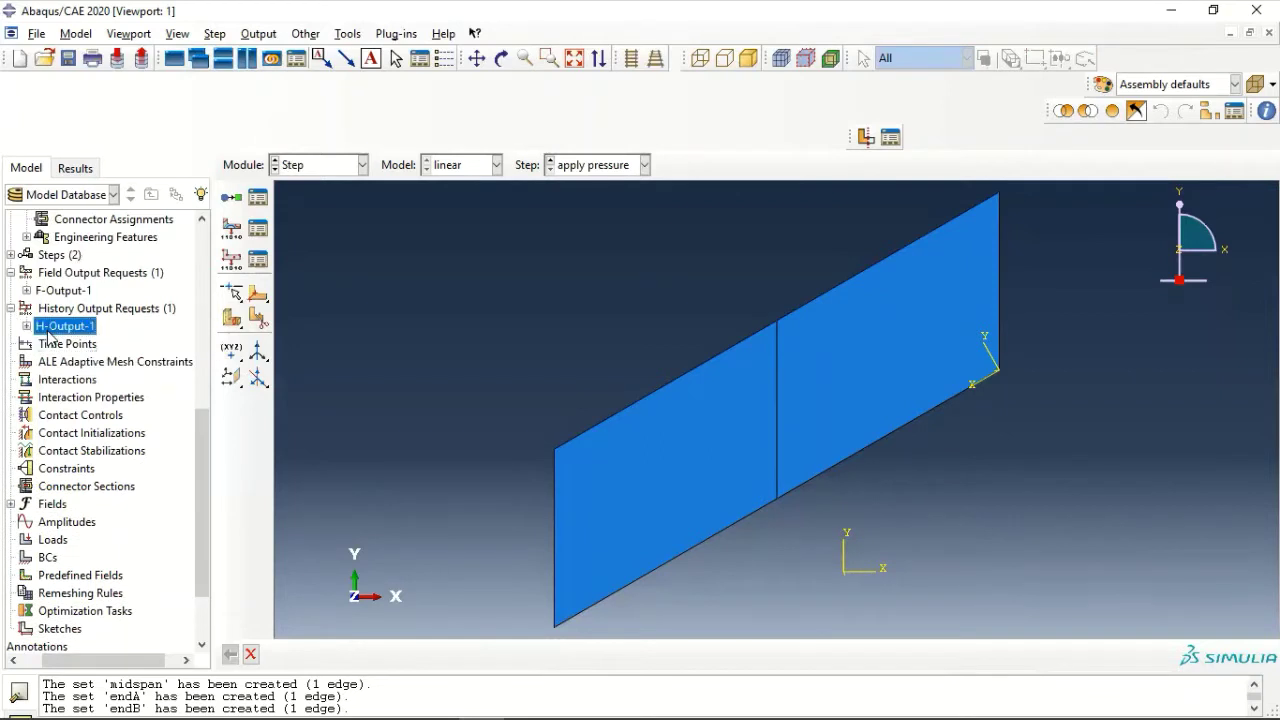
right_click(64, 326)
left_click(95, 362)
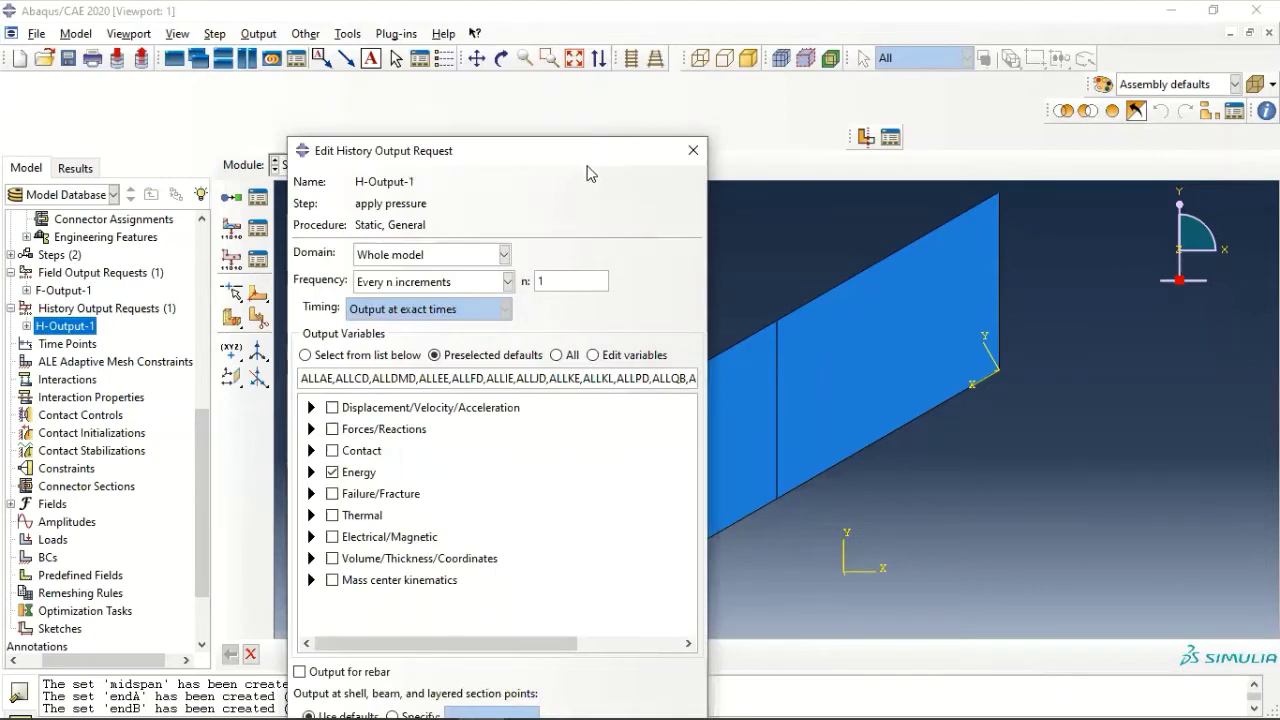
left_click(455, 260)
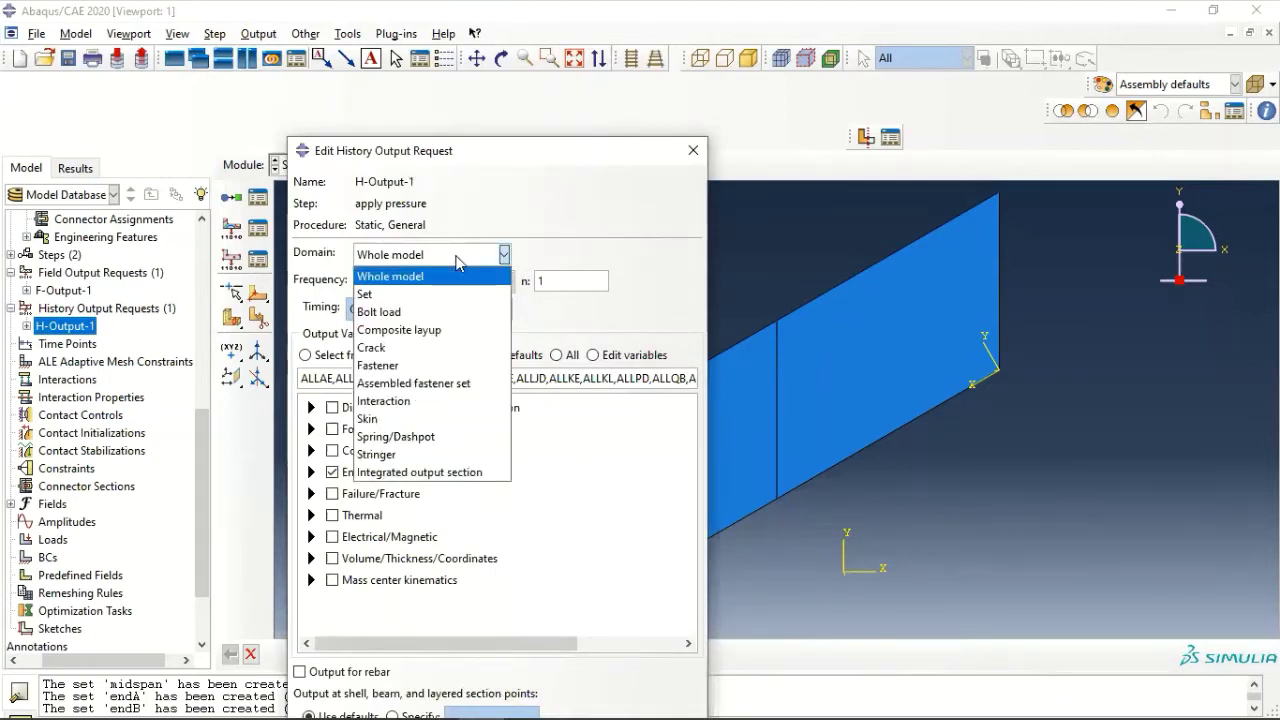
left_click(423, 292)
left_click(556, 260)
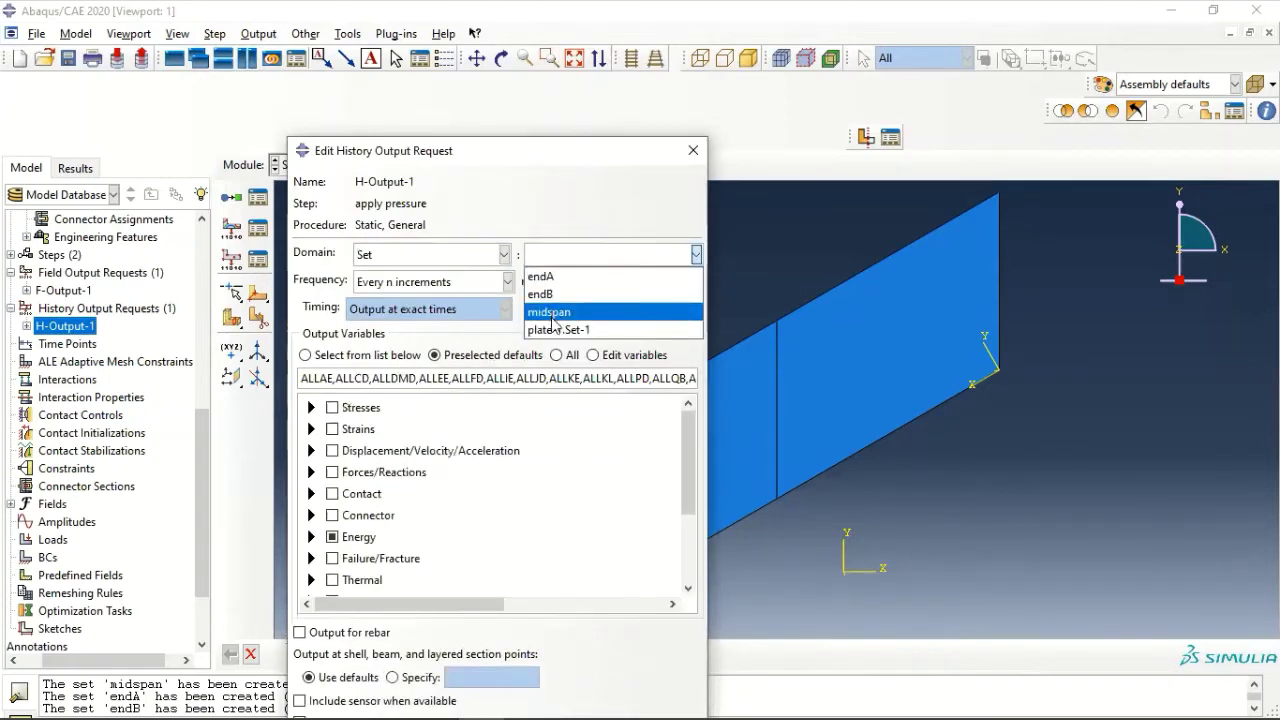
left_click(552, 310)
Replace the energy variables in the midspan history request with the displacement and velocity outputs U, UT, UR and V, and save it.
left_click(332, 537)
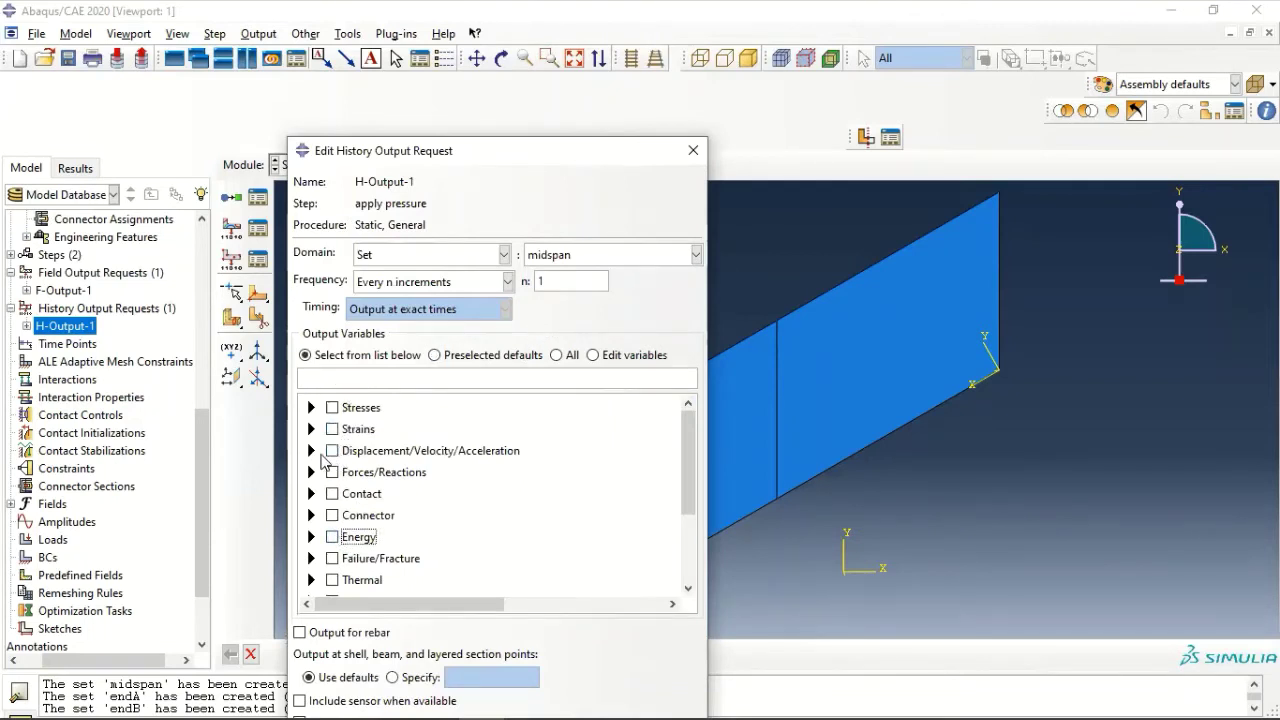
left_click(332, 451)
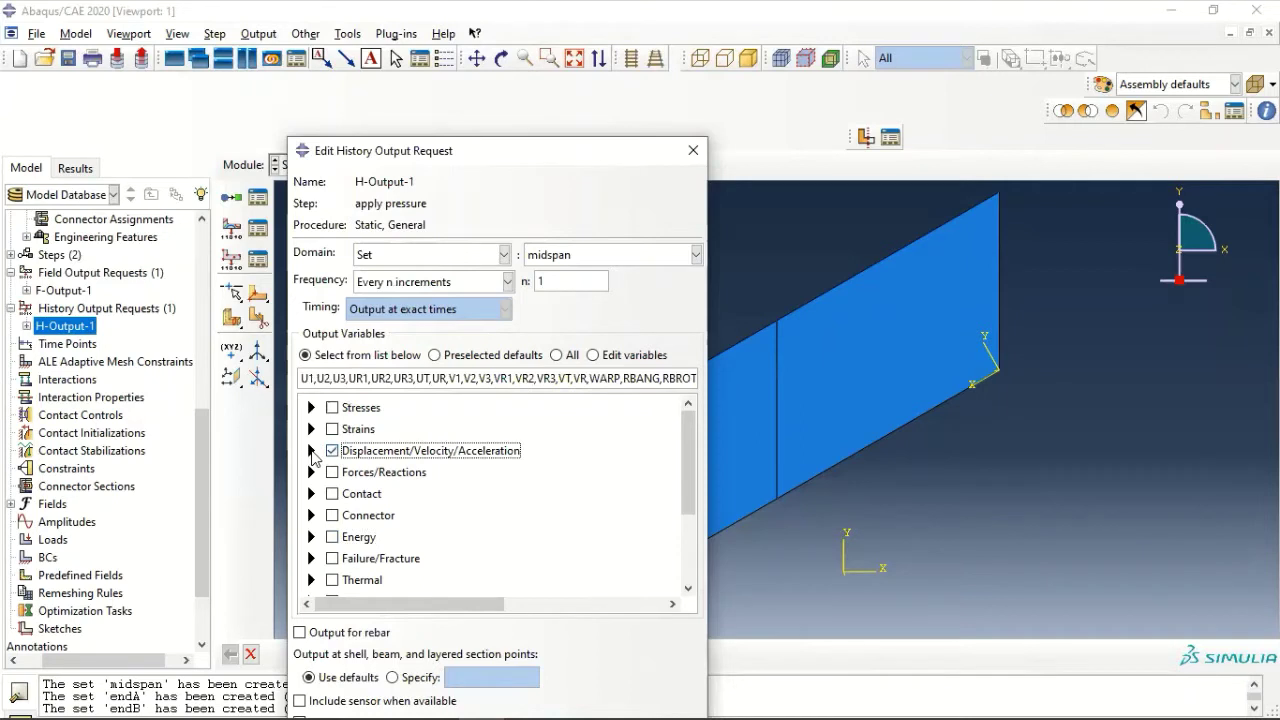
left_click(311, 450)
scroll(352, 472, "down", 3)
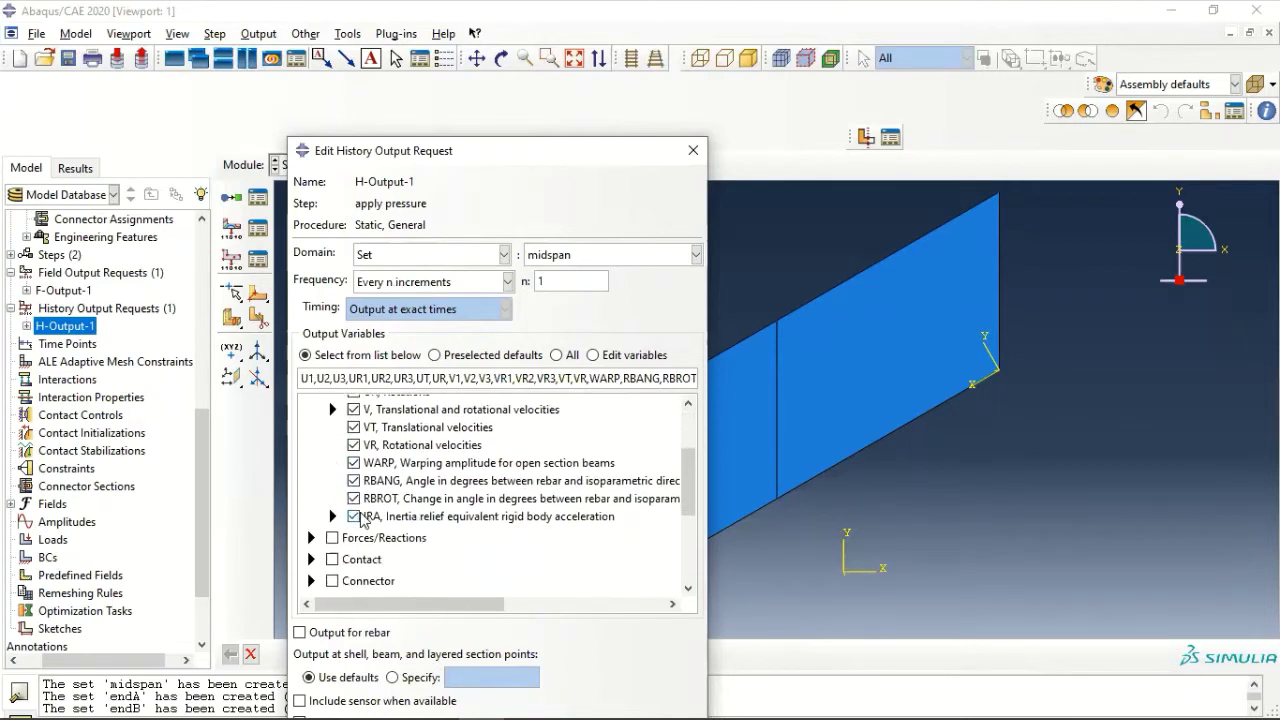
left_click(353, 498)
left_click(354, 481)
left_click(353, 463)
left_click(353, 445)
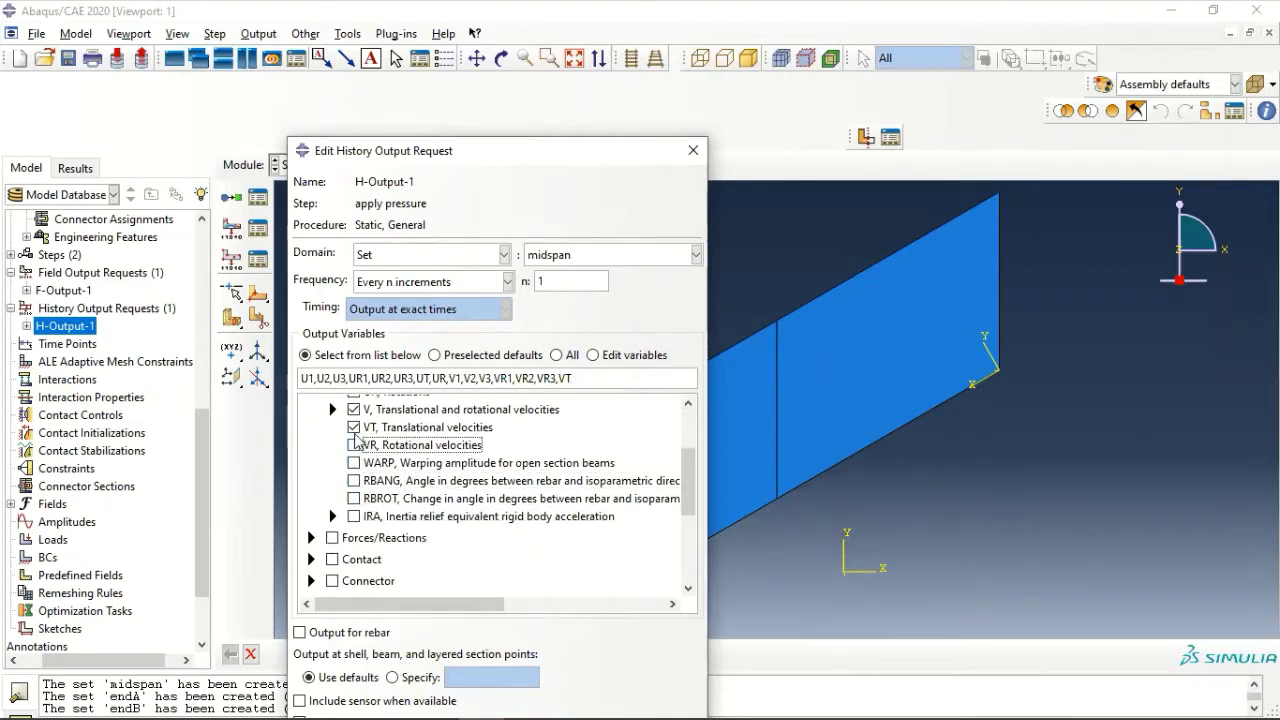
left_click(353, 427)
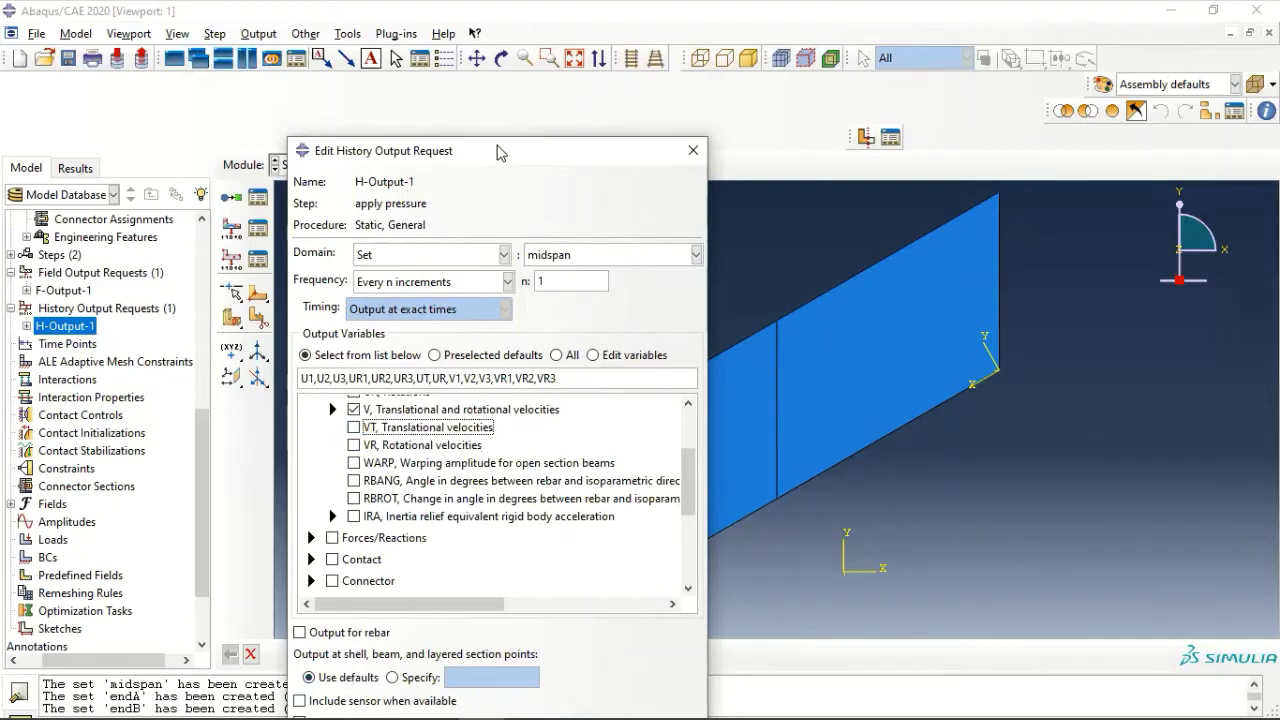
left_click_drag(505, 150, 454, 14)
left_click(348, 620)
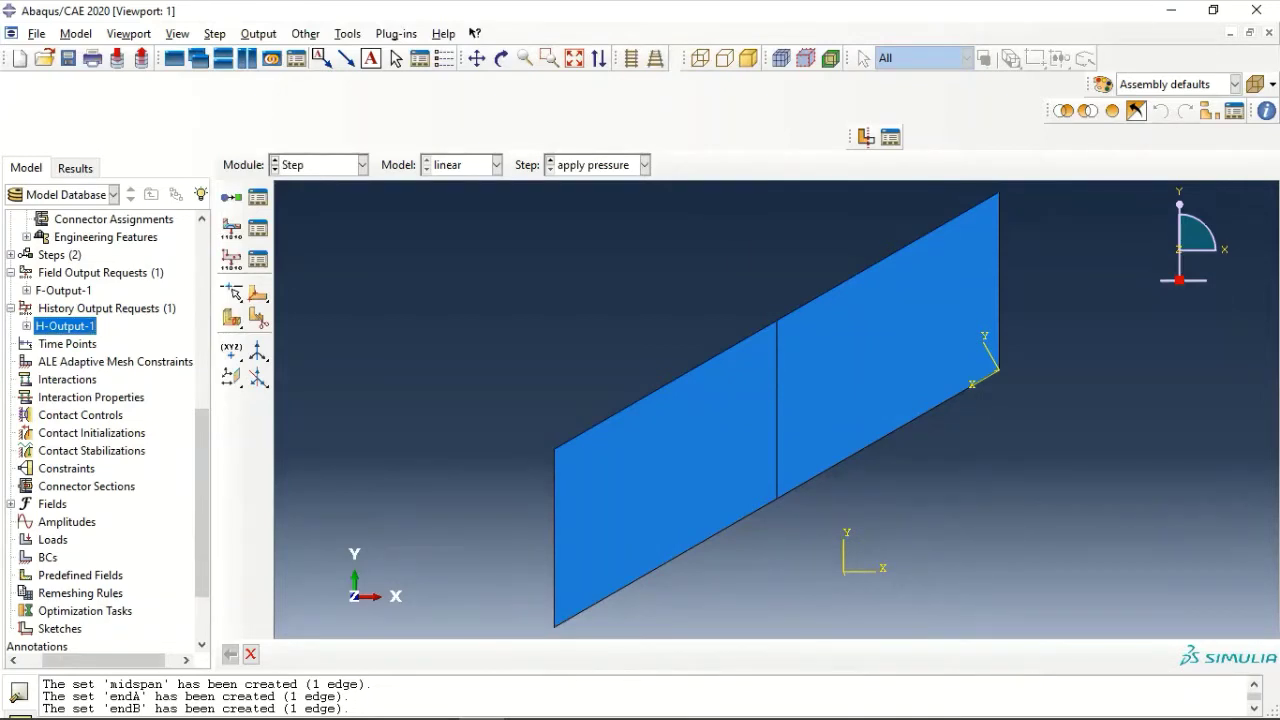
Start a mechanical Displacement/Rotation boundary condition named railboundary in the Initial step.
scroll(60, 465, "down", 2)
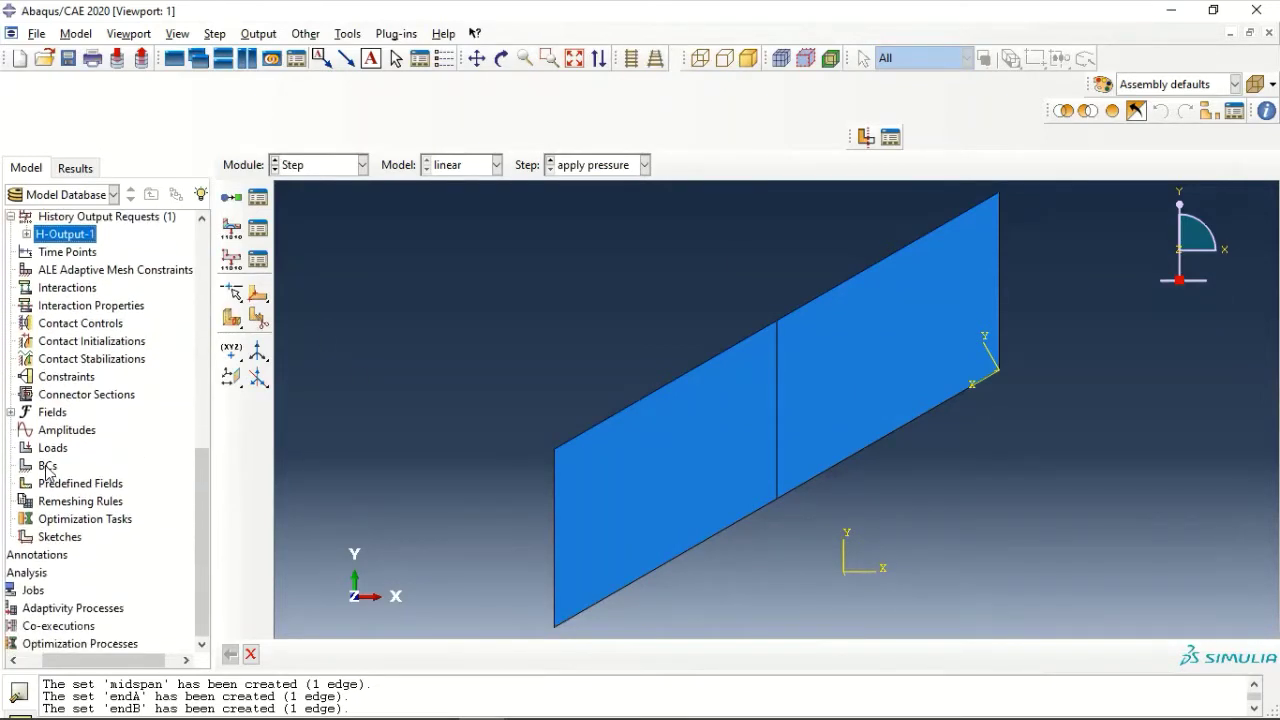
double_click(46, 466)
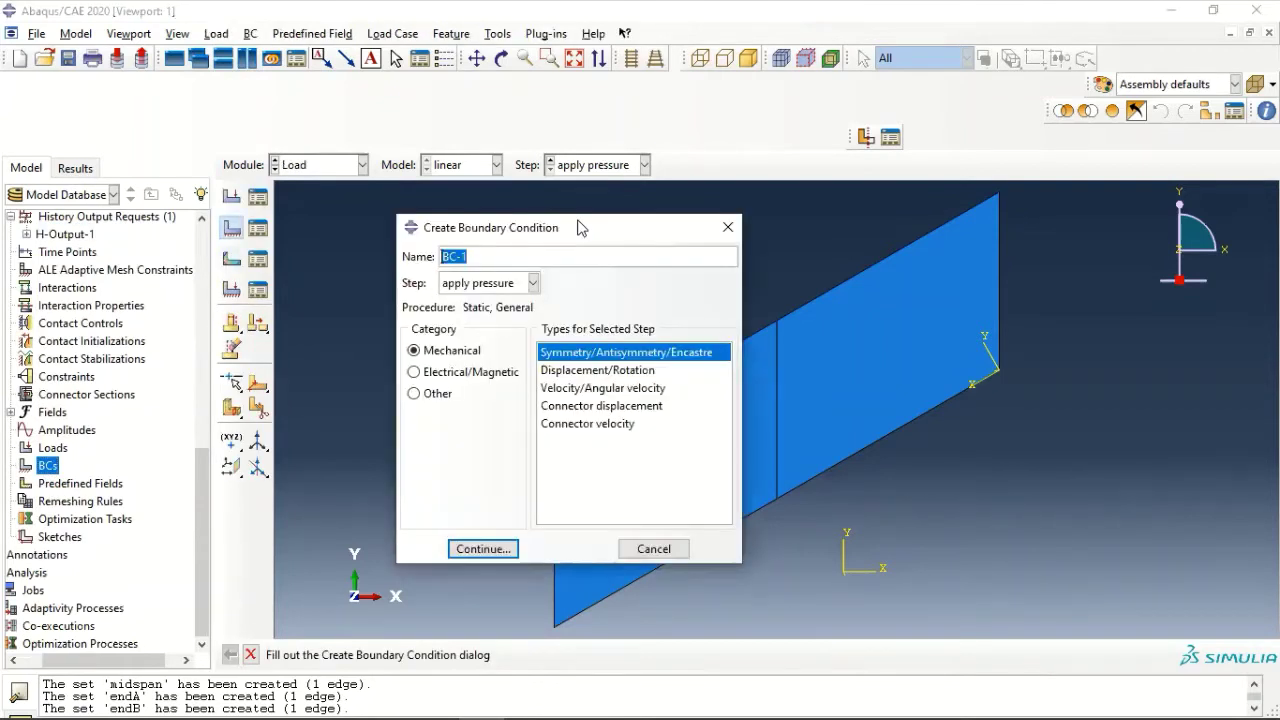
type("railboundaryh")
key("BackSpace")
left_click(618, 373)
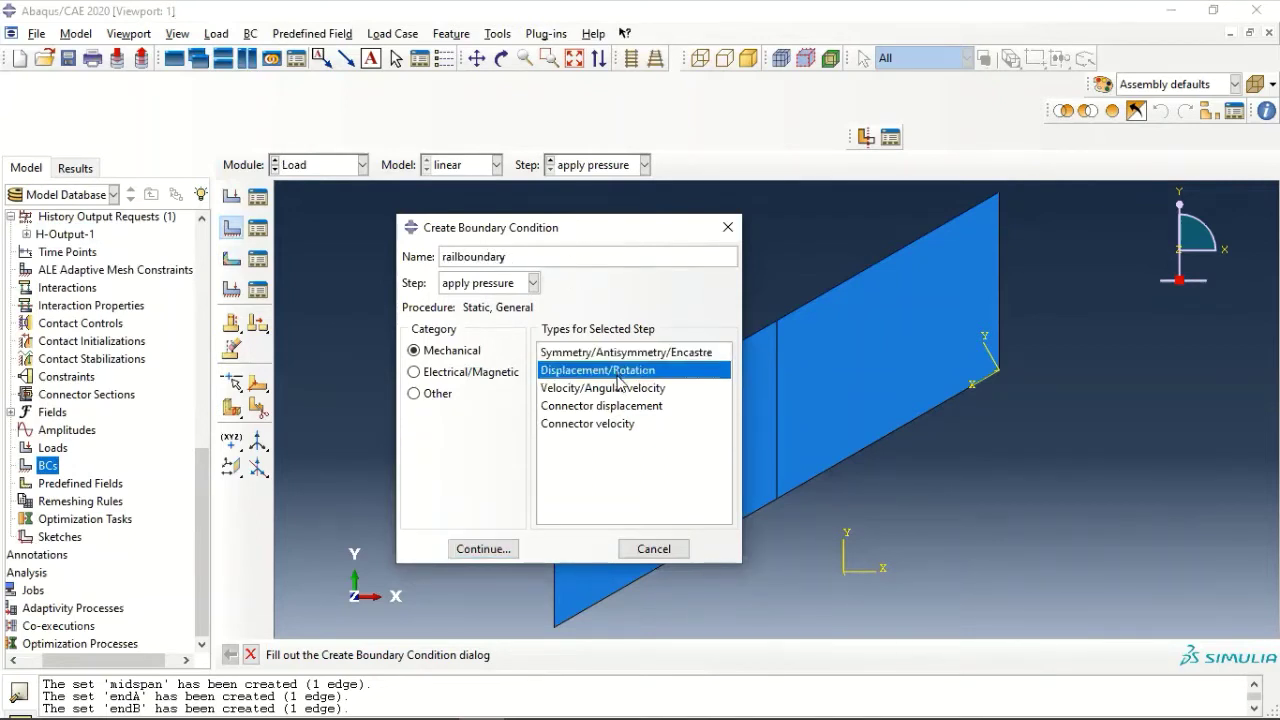
left_click(522, 284)
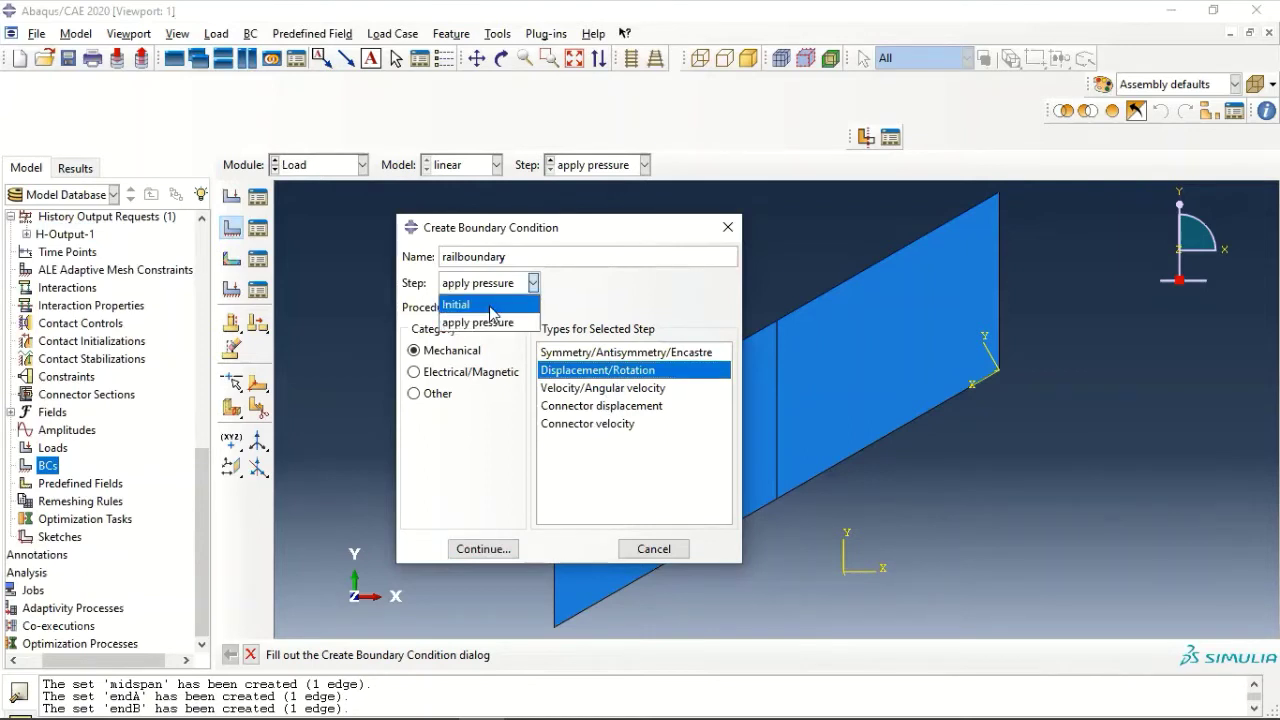
left_click(490, 305)
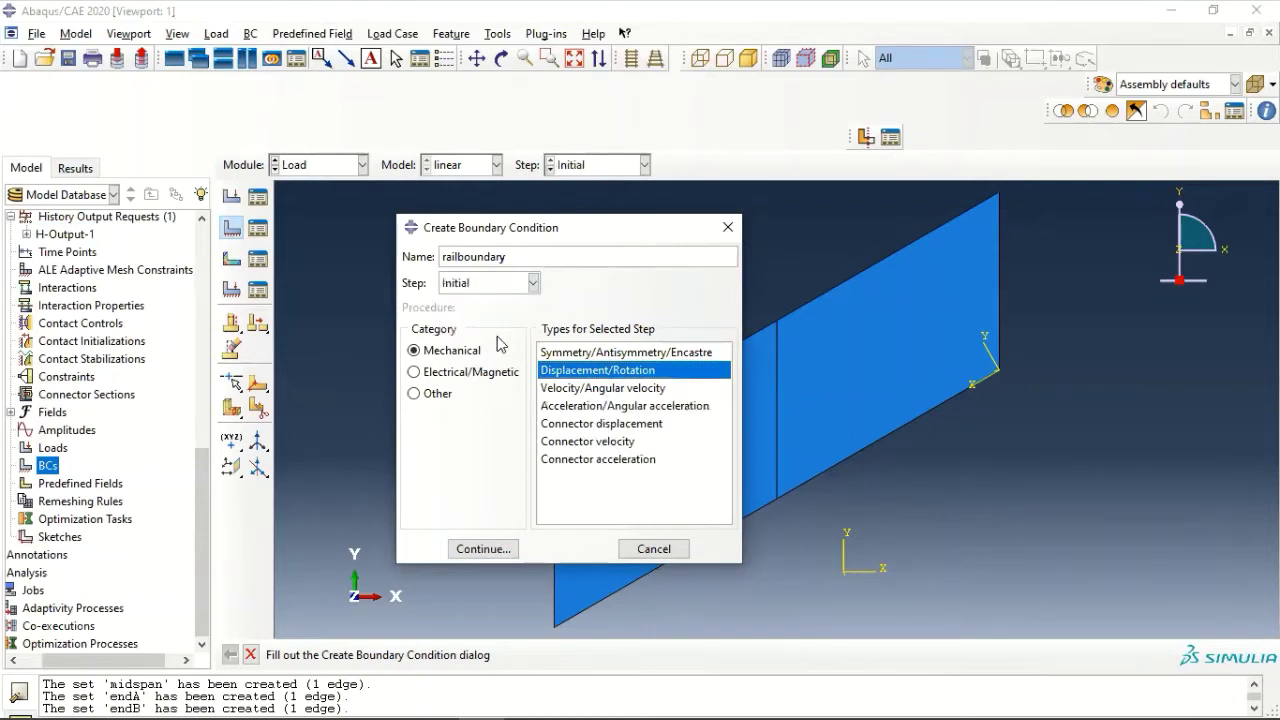
left_click(484, 553)
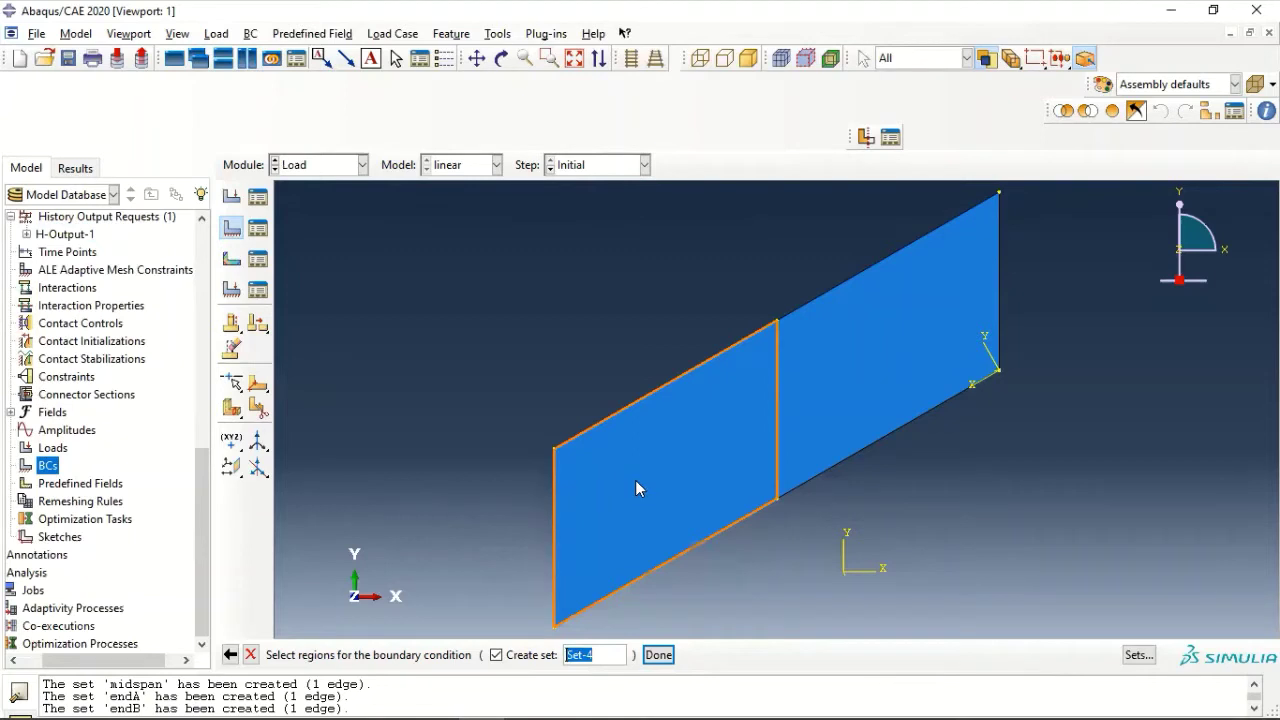
Assign the set endB as the boundary condition's region, with selections highlighted in the viewport.
left_click(1139, 655)
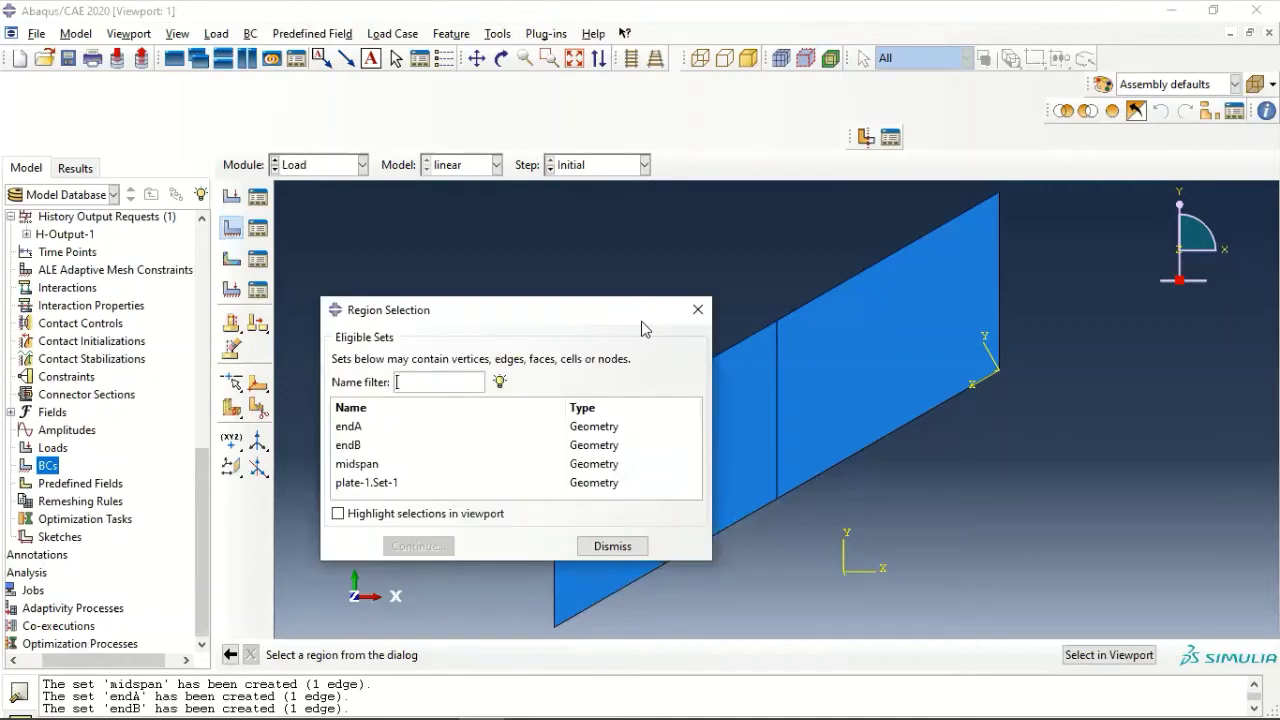
left_click(390, 452)
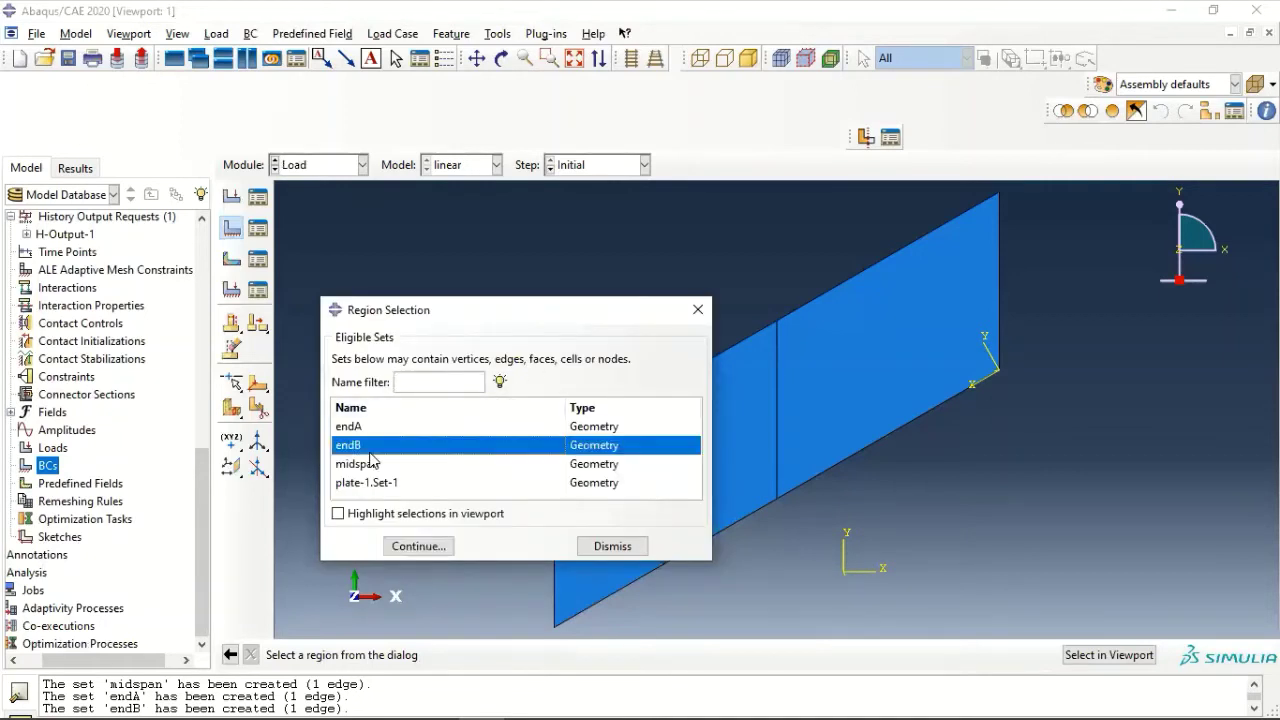
left_click(351, 515)
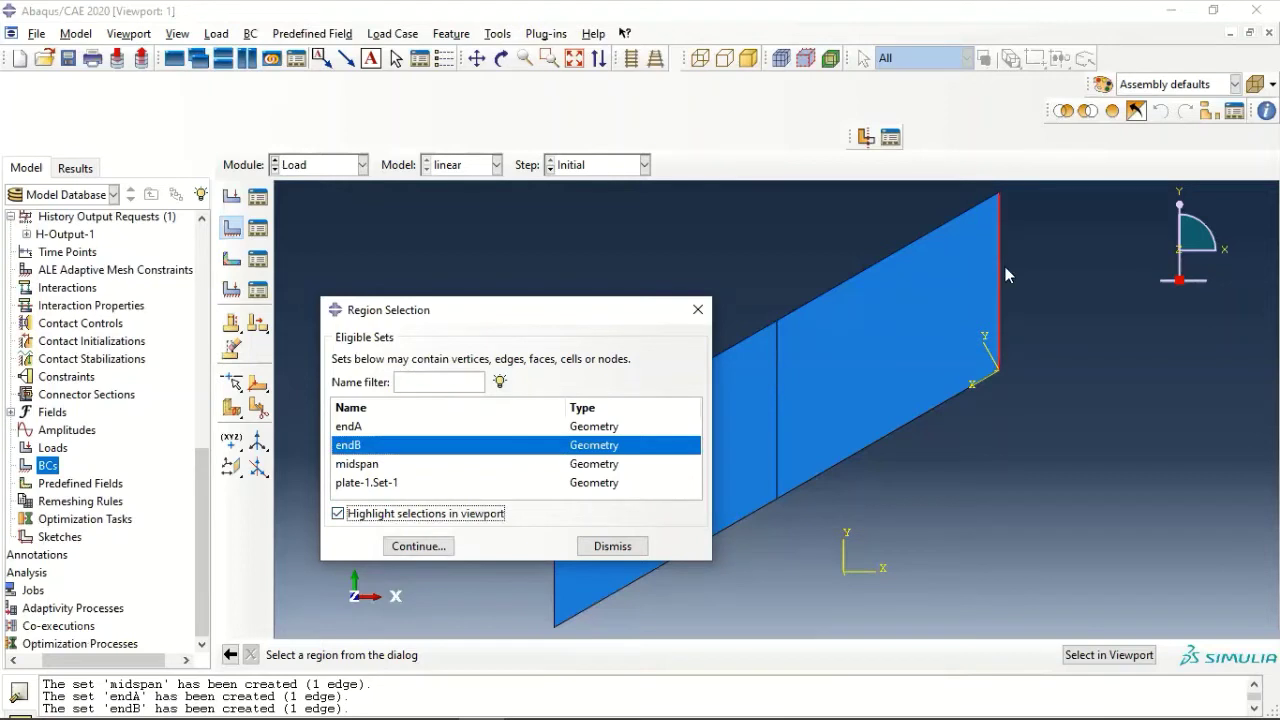
left_click(410, 545)
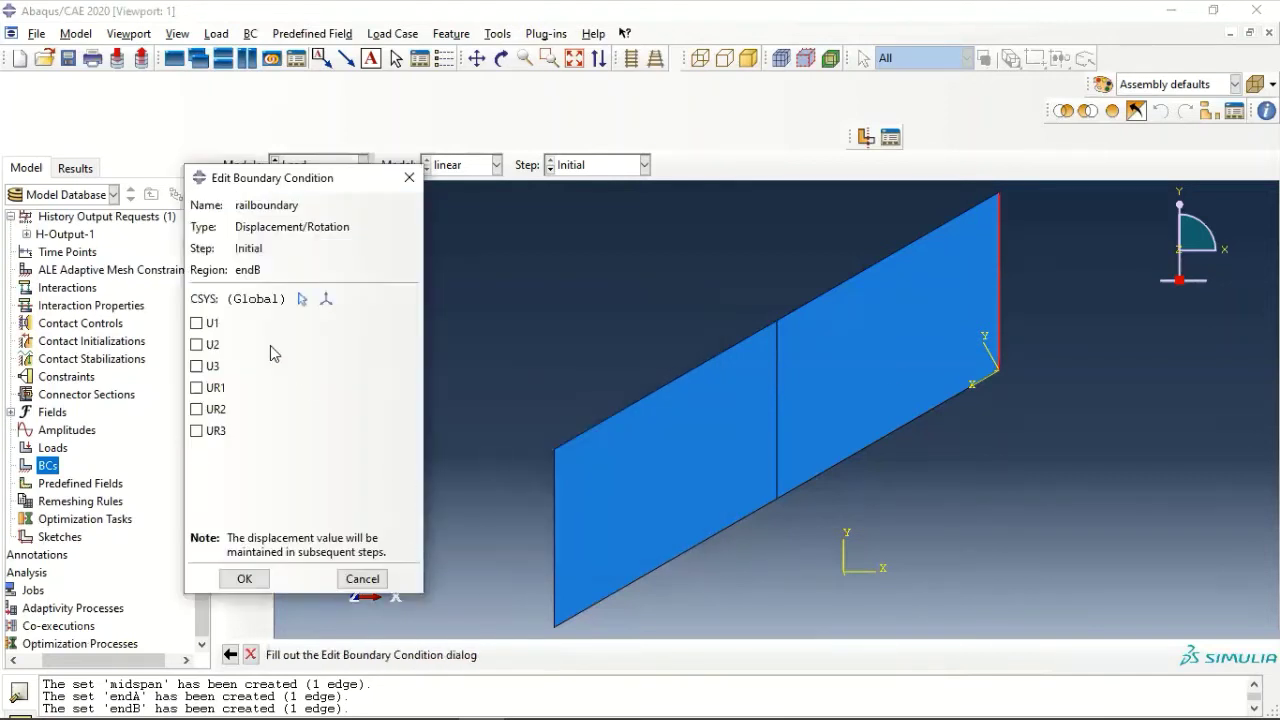
Orient railboundary to the plate's skewed datum coordinate system and constrain U2, U3, UR1, UR2 and UR3.
left_click(300, 302)
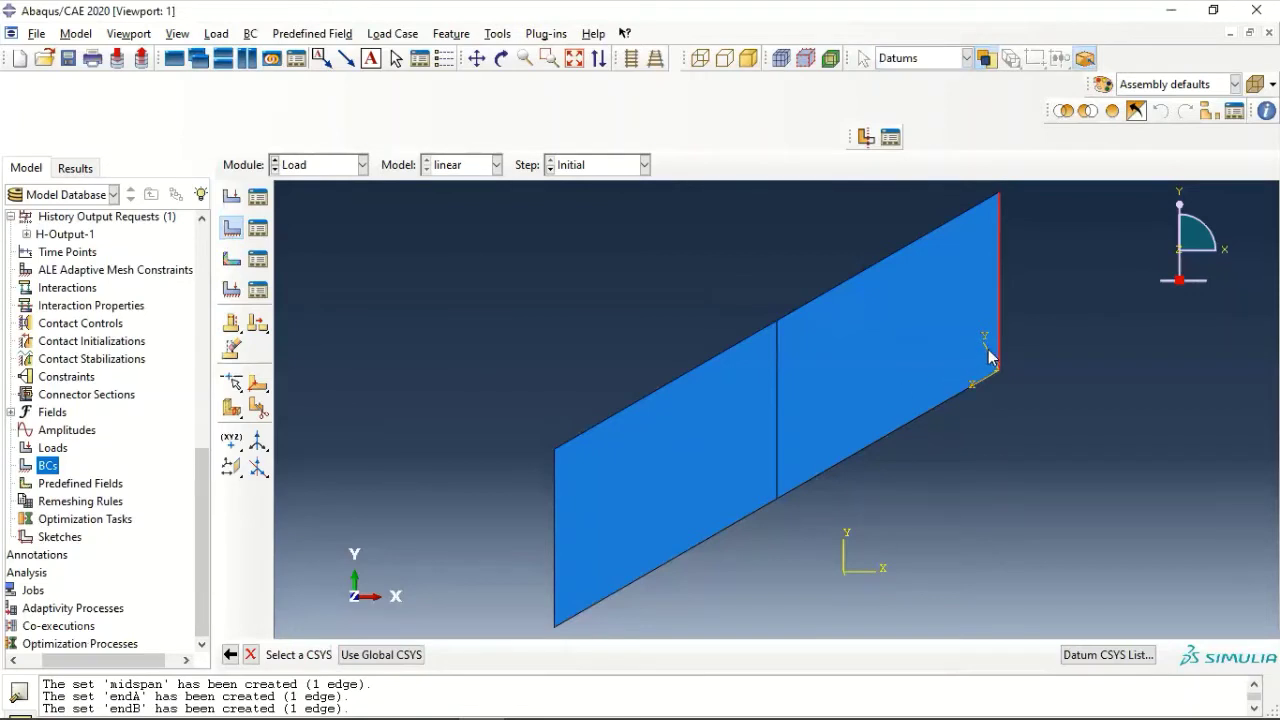
left_click(988, 357)
left_click(196, 344)
left_click(197, 366)
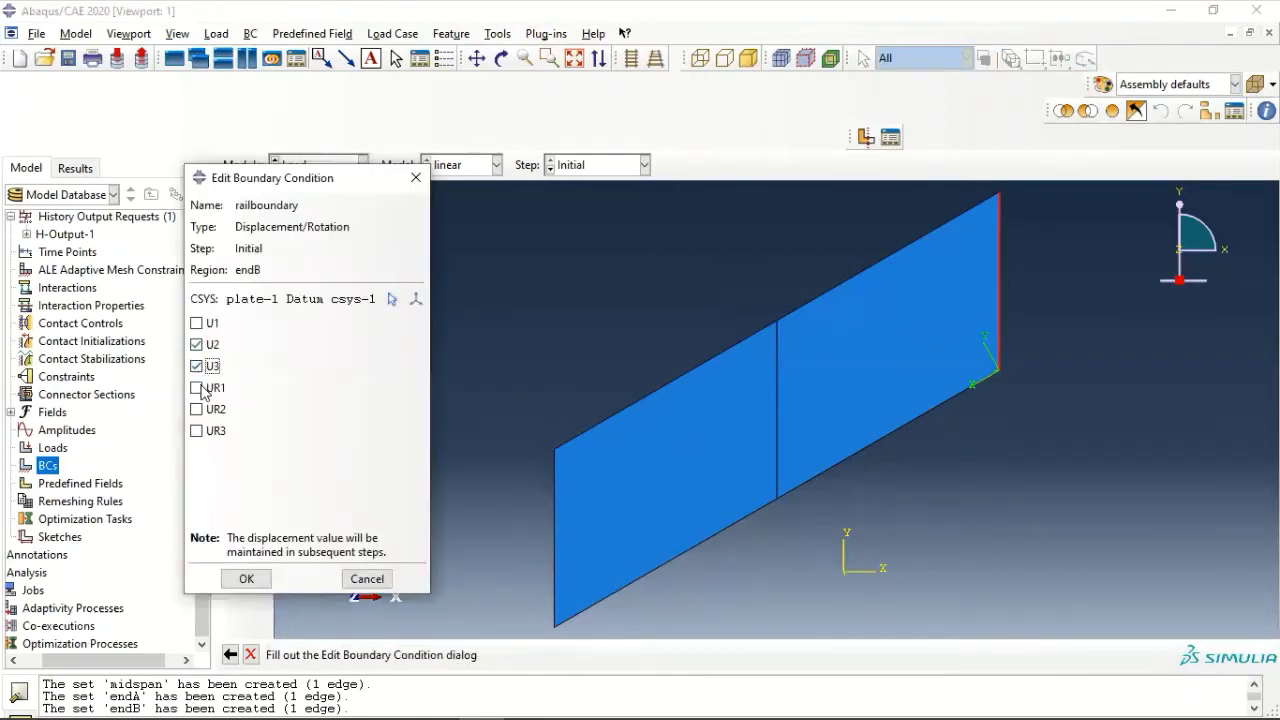
left_click(196, 388)
left_click(196, 409)
left_click(196, 431)
left_click(246, 578)
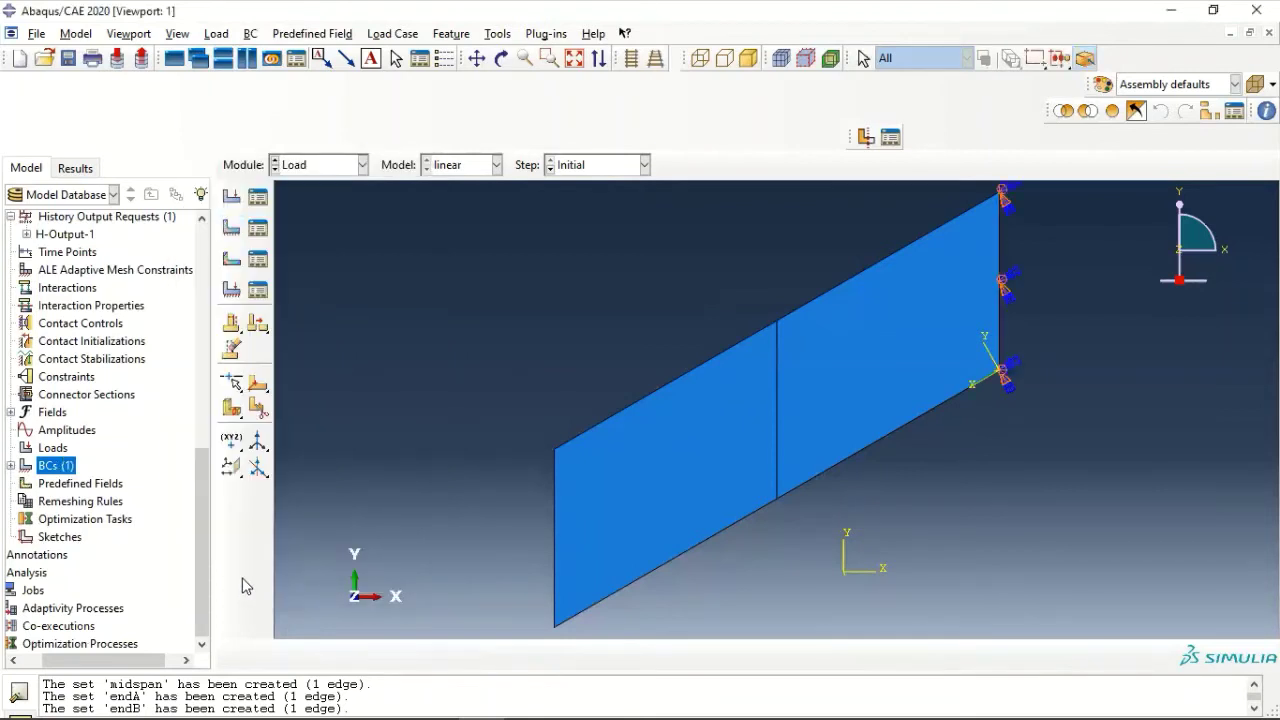
Create a mechanical Displacement/Rotation boundary condition named fixleft in the Initial step and assign it to the set endA.
double_click(57, 466)
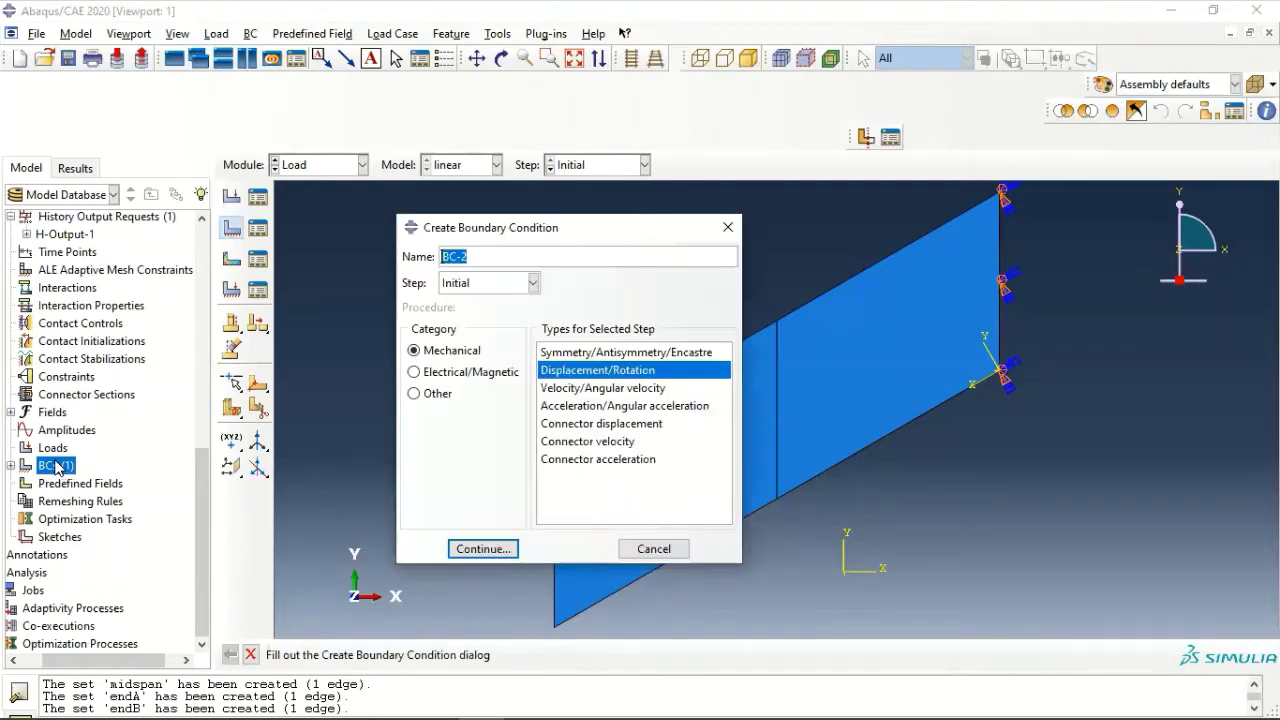
type("fixleft")
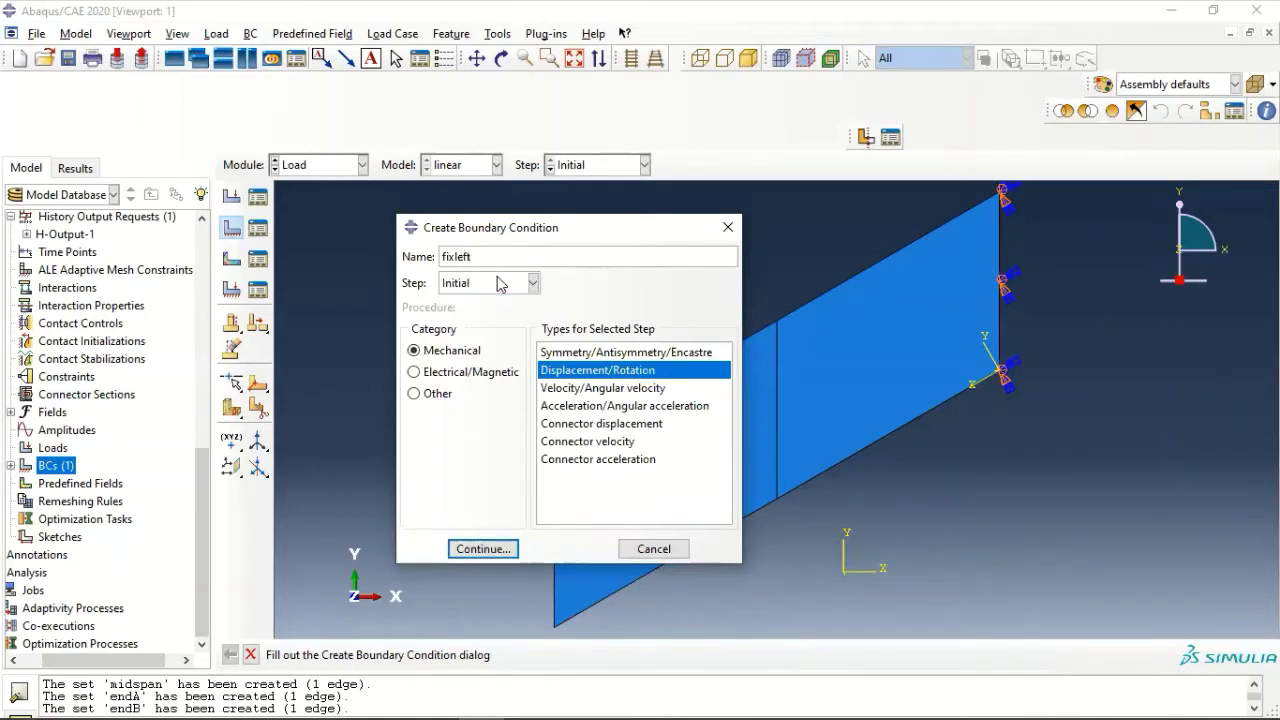
left_click(500, 547)
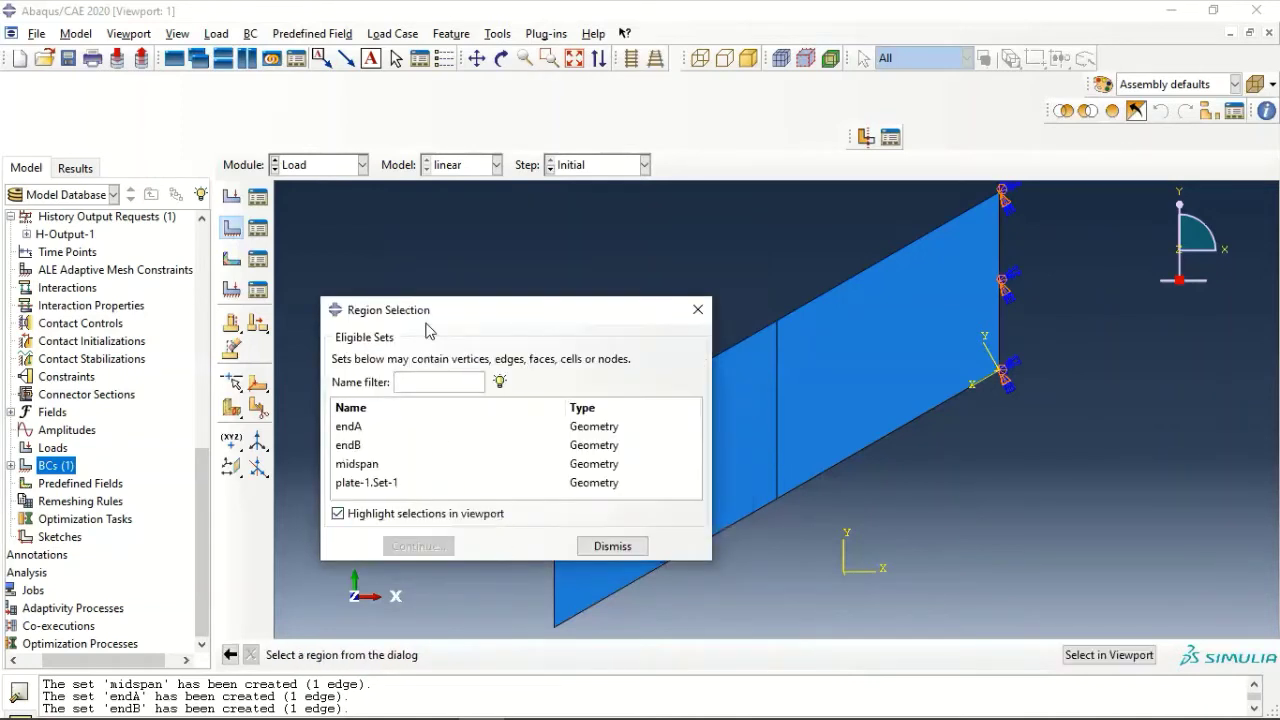
left_click_drag(417, 327, 197, 194)
left_click(136, 295)
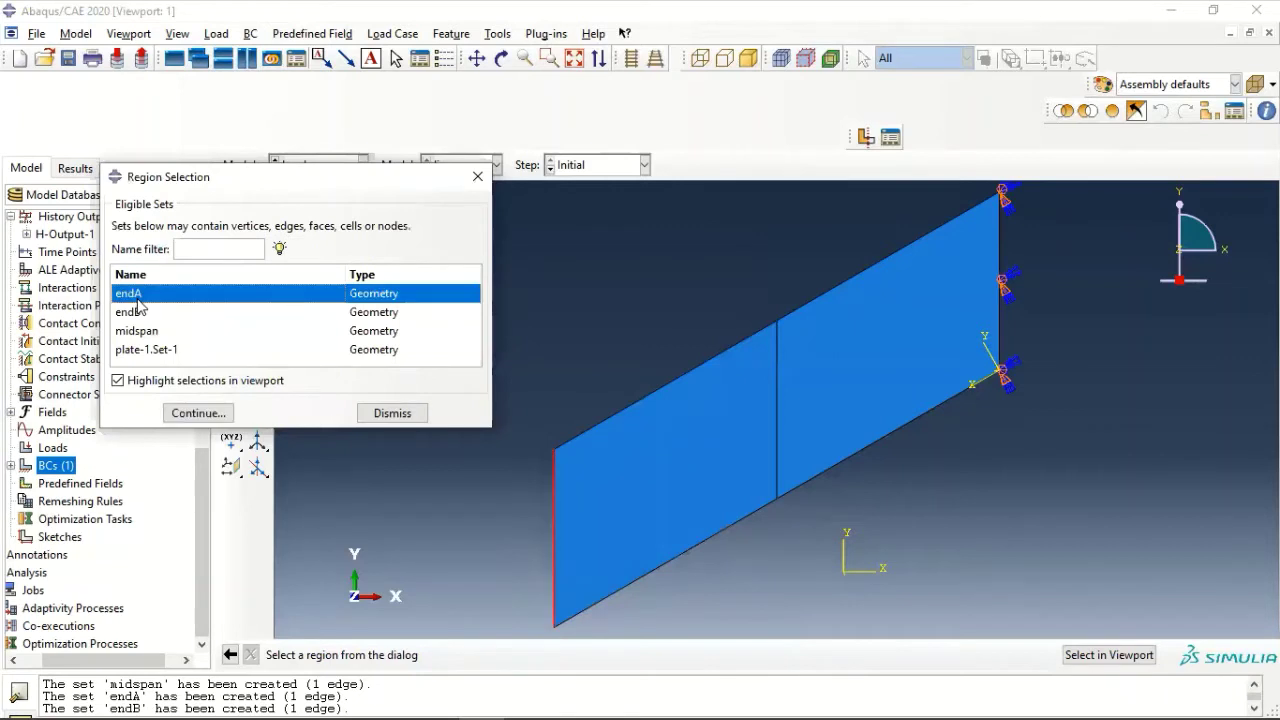
left_click(198, 413)
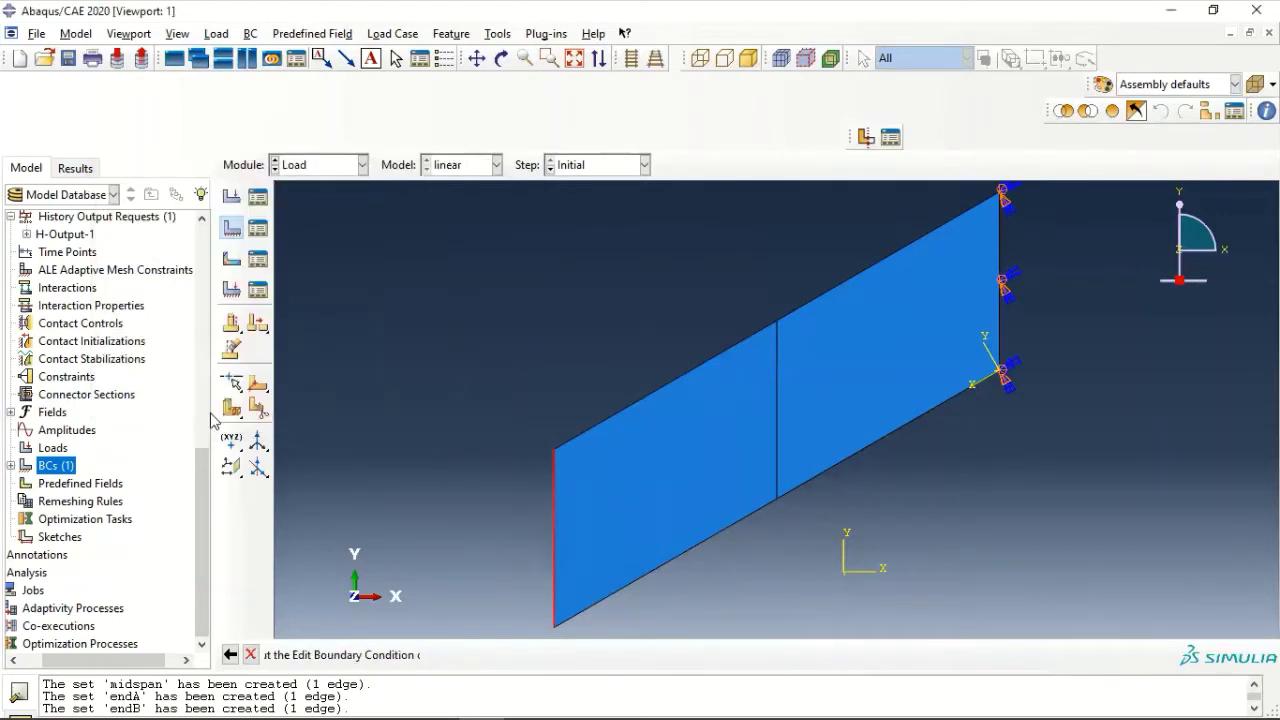
Orient fixleft to the plate's skewed datum coordinate system and constrain U2, U3, UR1, UR2 and UR3.
left_click(302, 298)
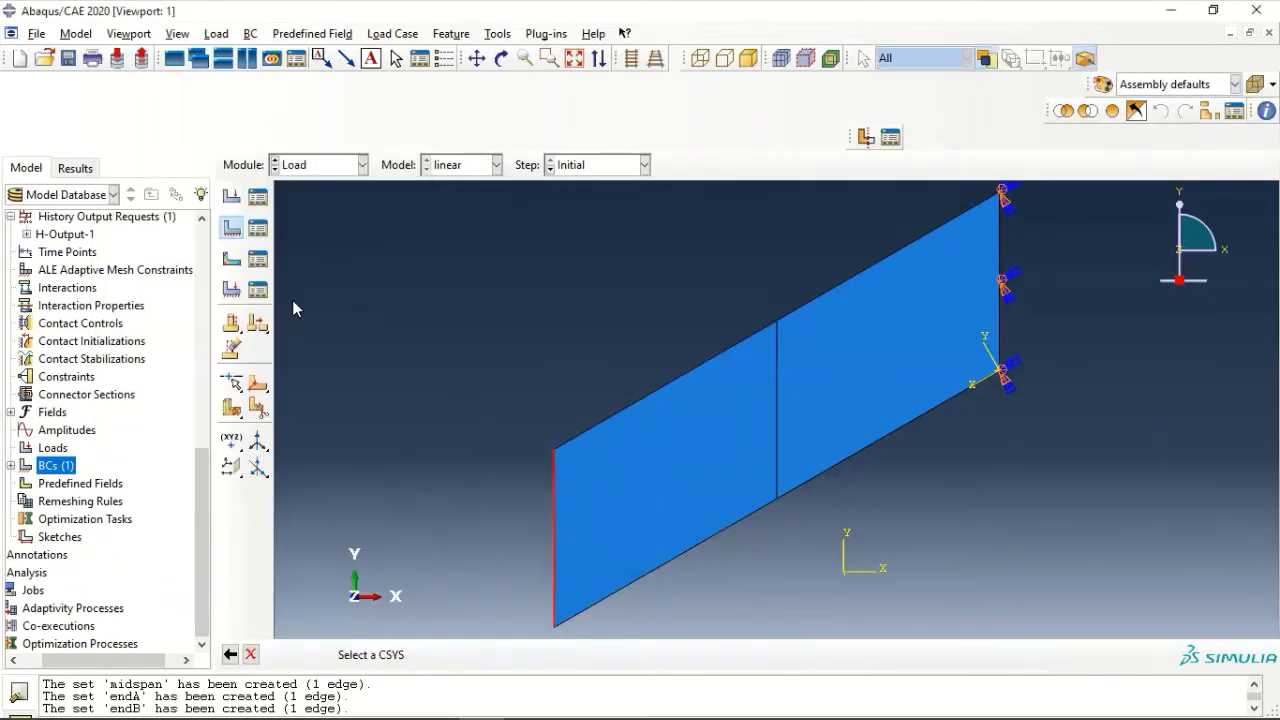
left_click(992, 362)
left_click(198, 344)
left_click(198, 366)
left_click(198, 387)
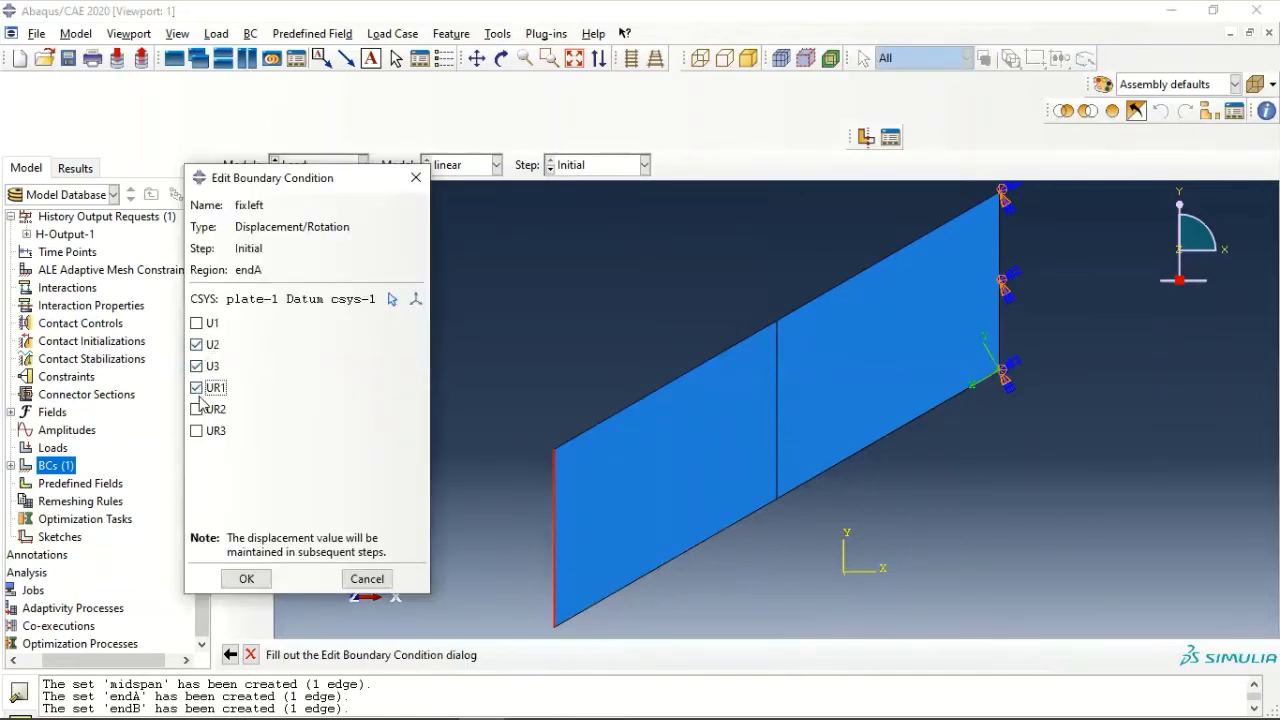
left_click(199, 409)
left_click(198, 430)
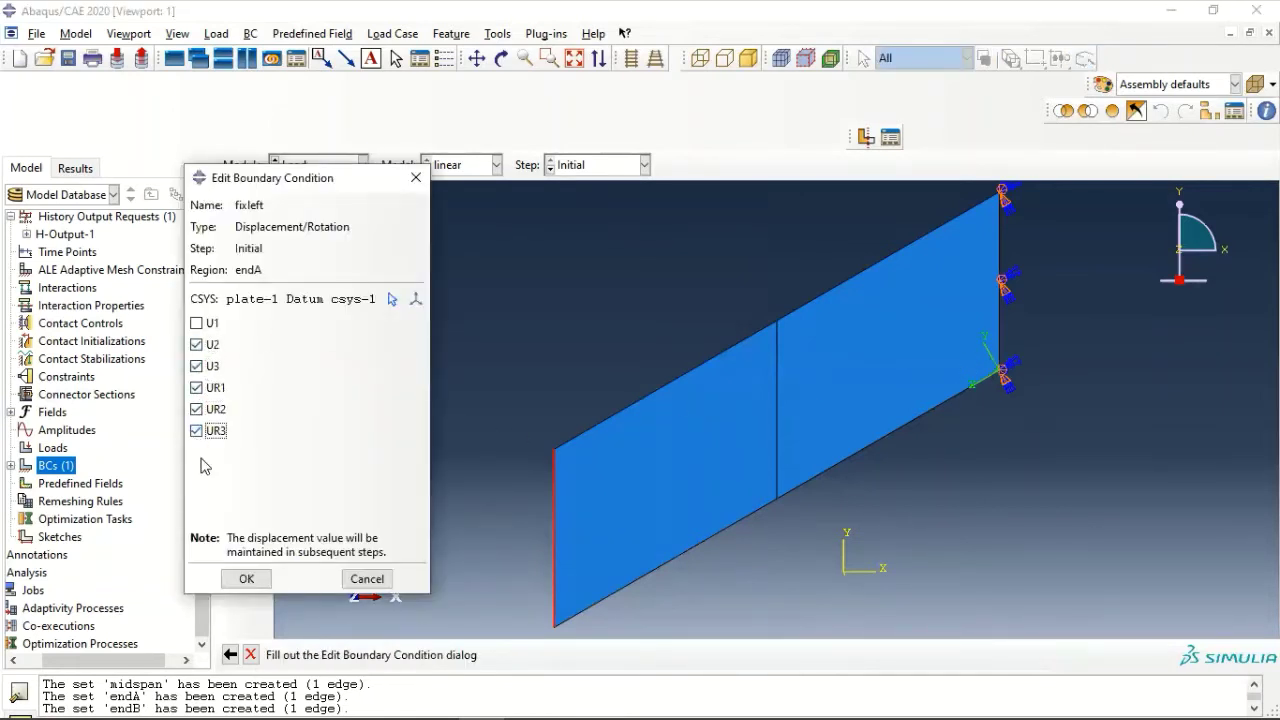
left_click(246, 579)
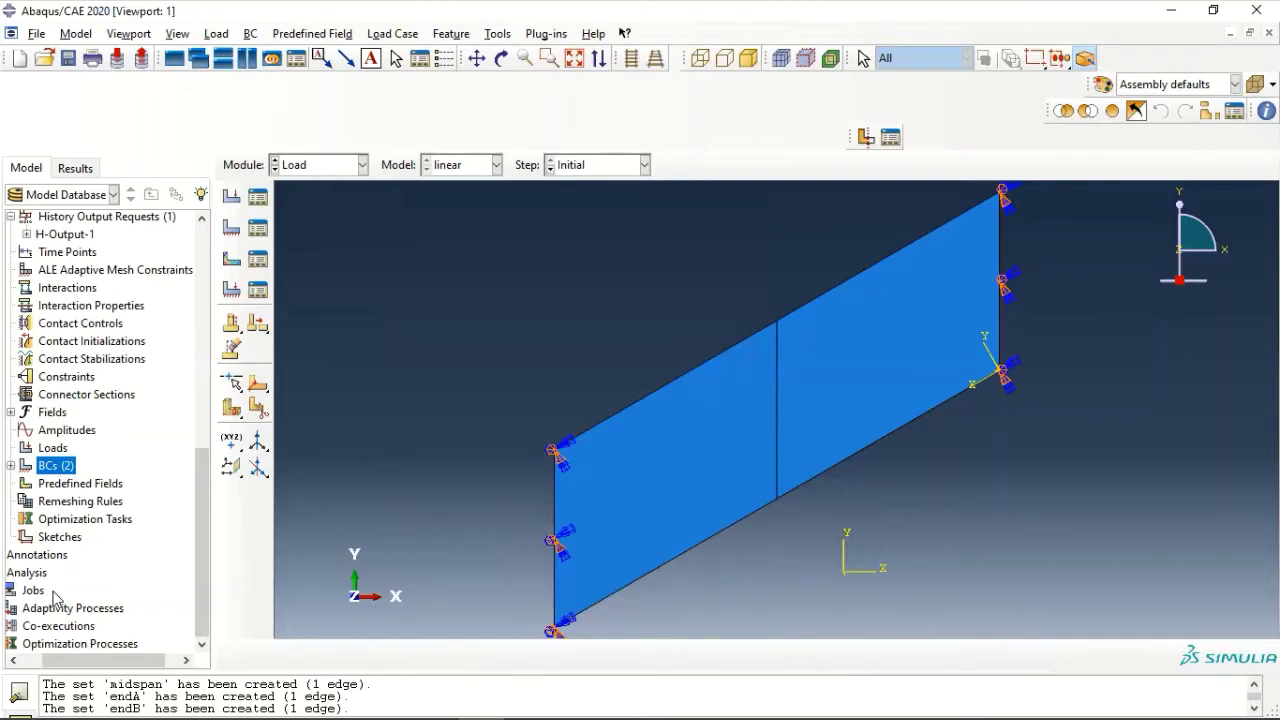
Start a mechanical Pressure load named pressure in the apply pressure step.
double_click(52, 448)
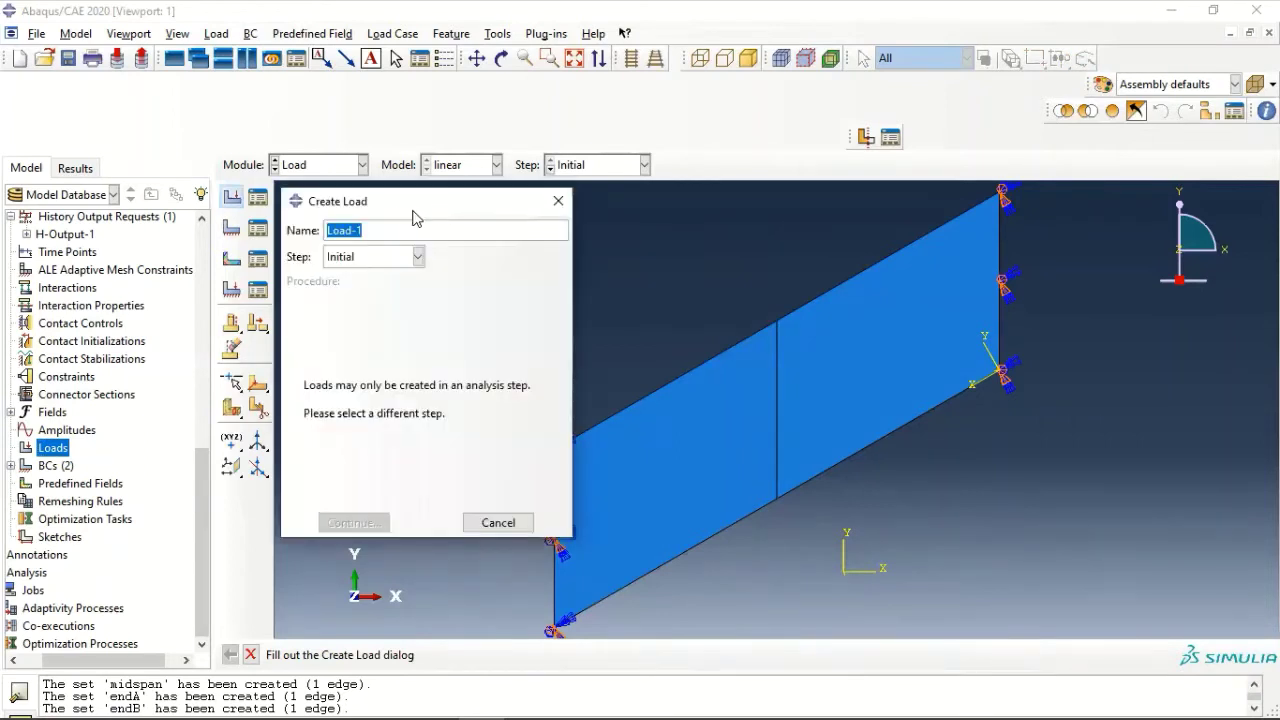
left_click(350, 257)
left_click(350, 297)
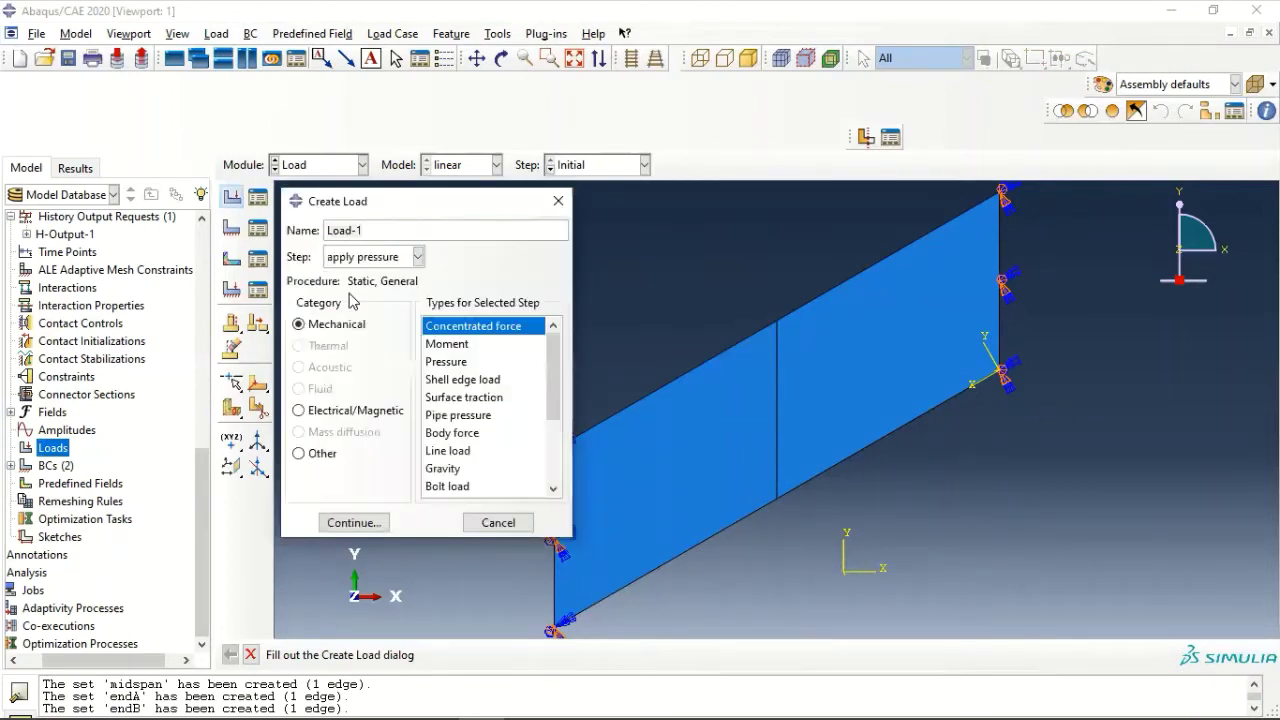
left_click(443, 365)
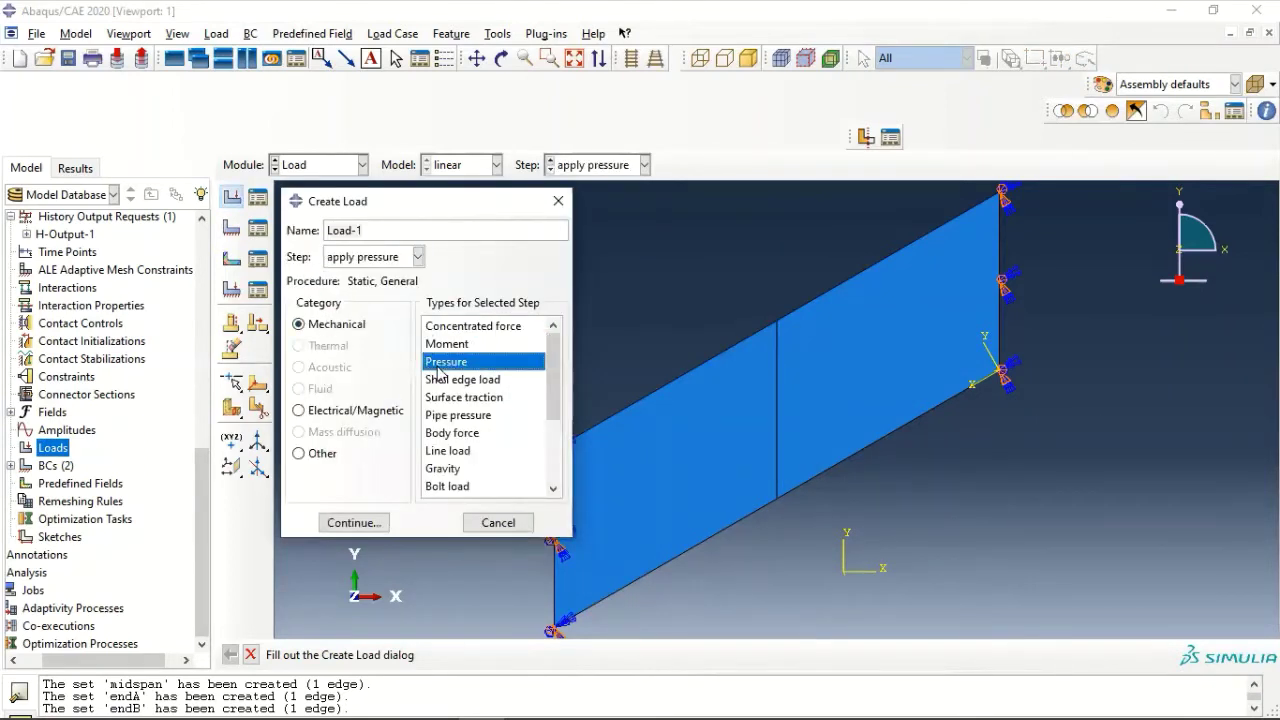
left_click(402, 255)
left_click(402, 255)
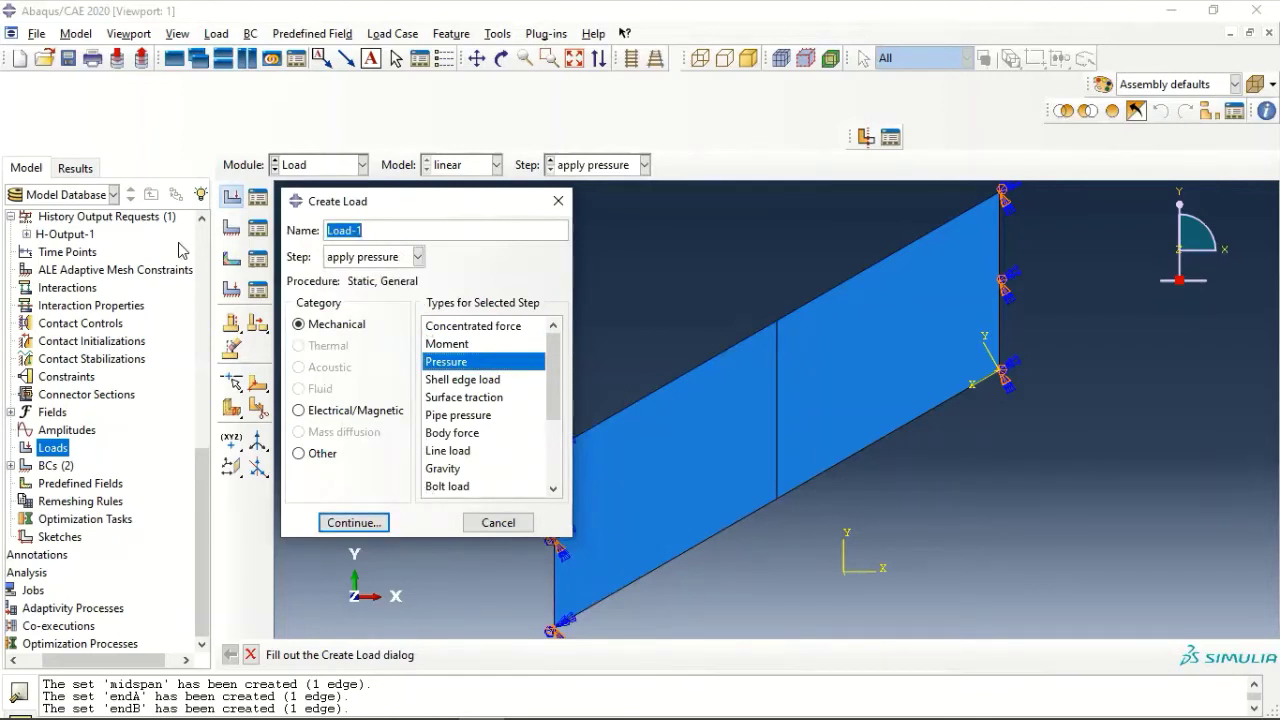
type("pressure")
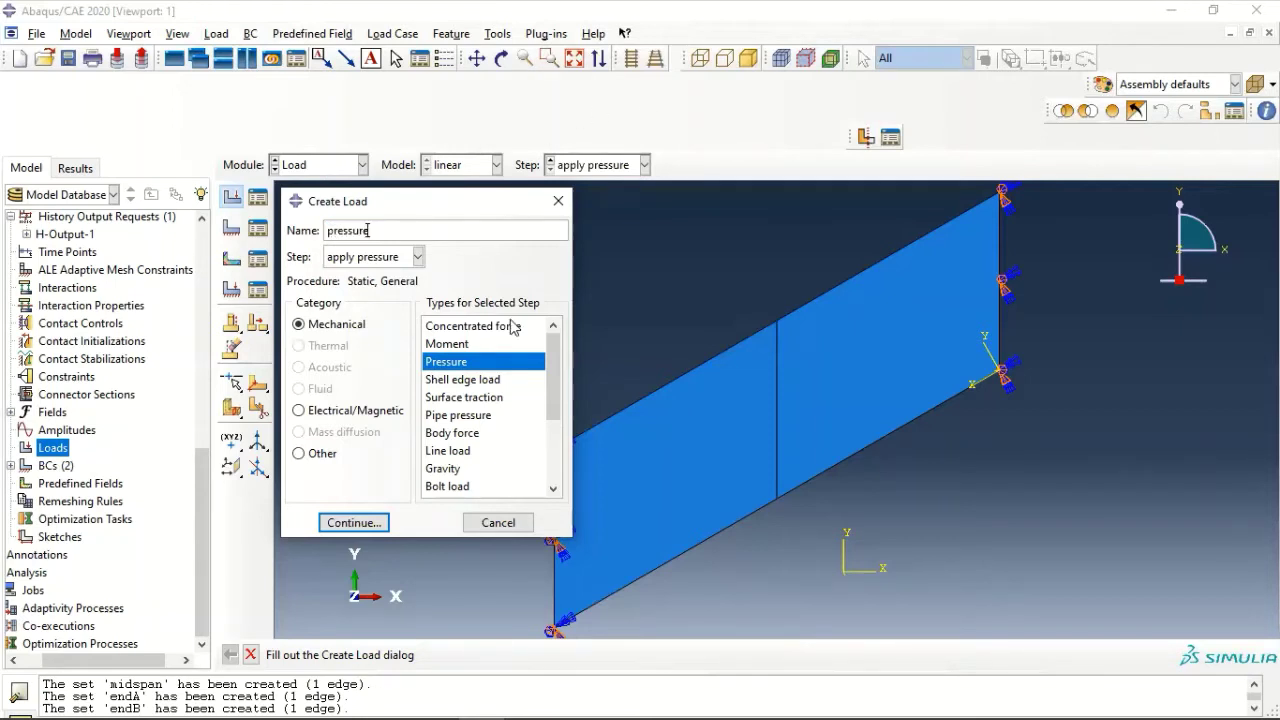
left_click(343, 522)
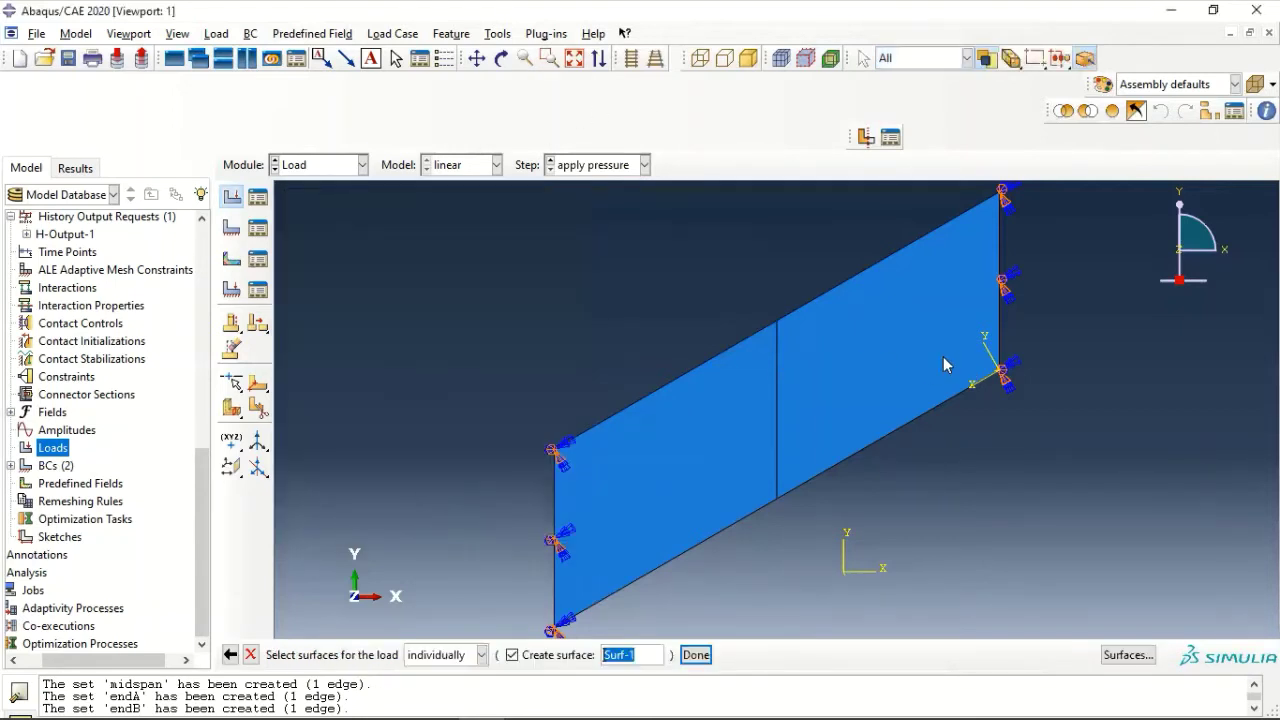
Assign both plate faces as the load's surface, using the brown side of the shell.
left_click(878, 392)
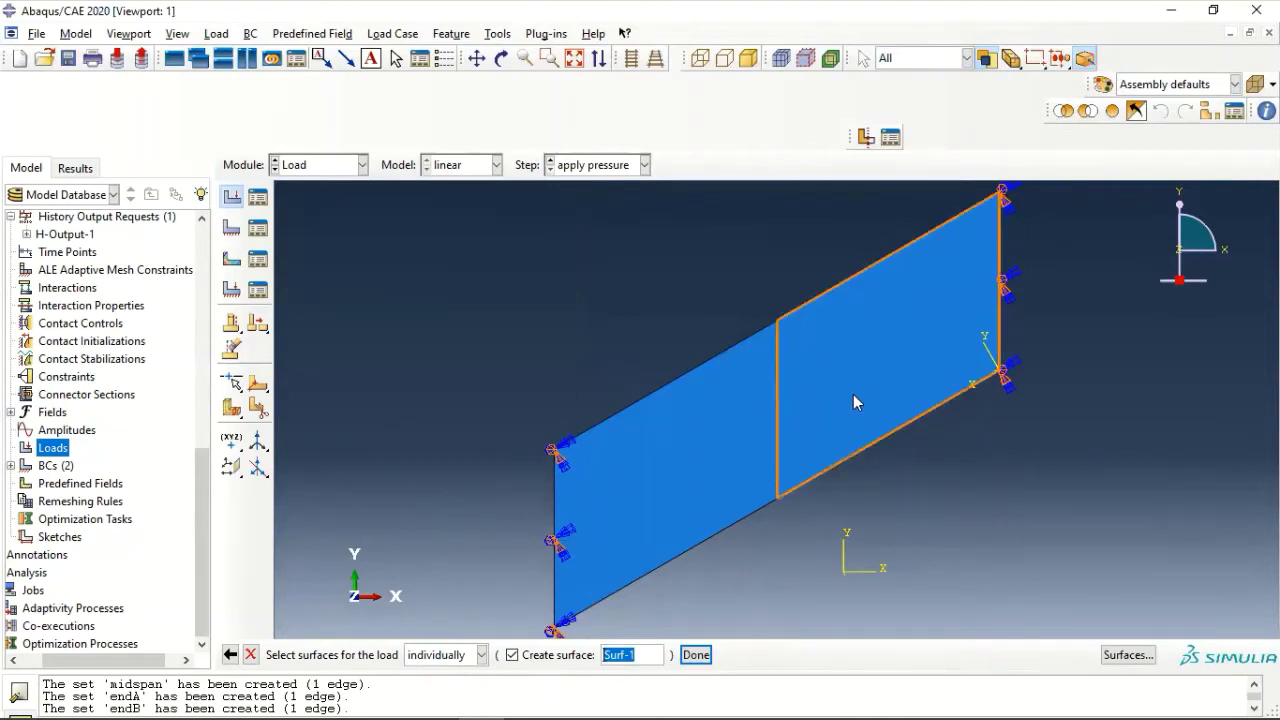
left_click(855, 402)
left_click(722, 428, "shift")
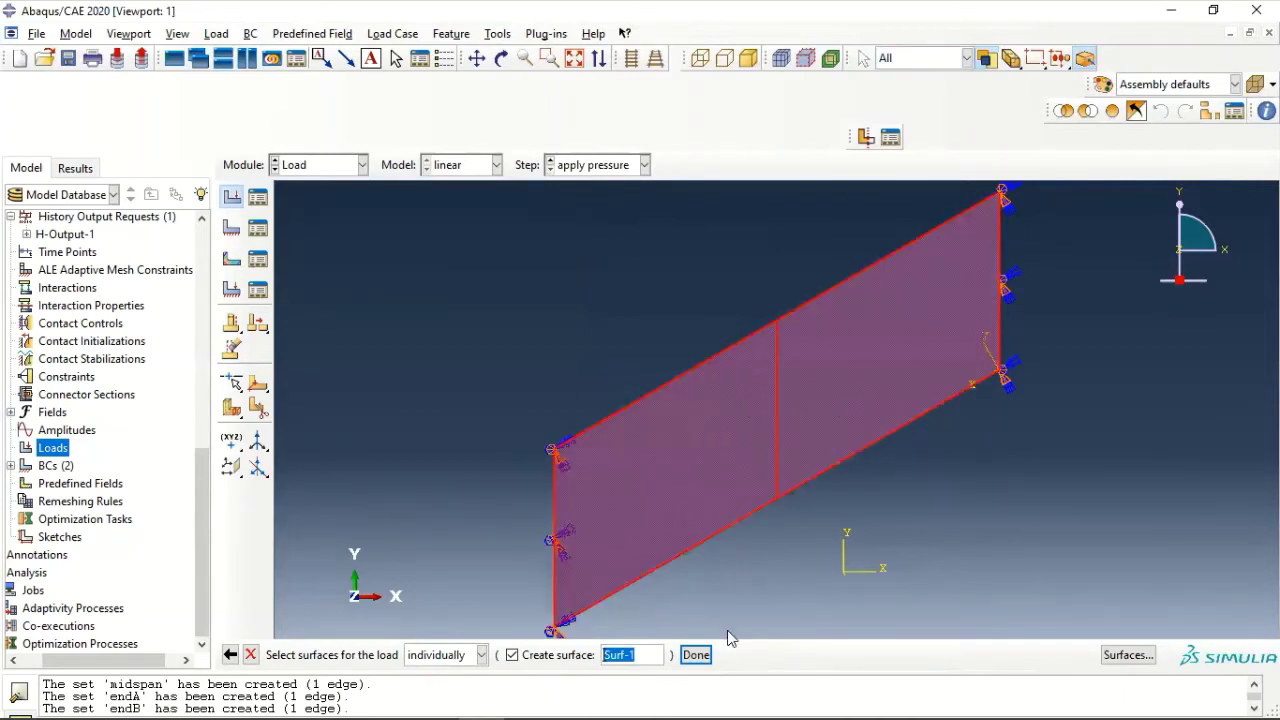
left_click(704, 657)
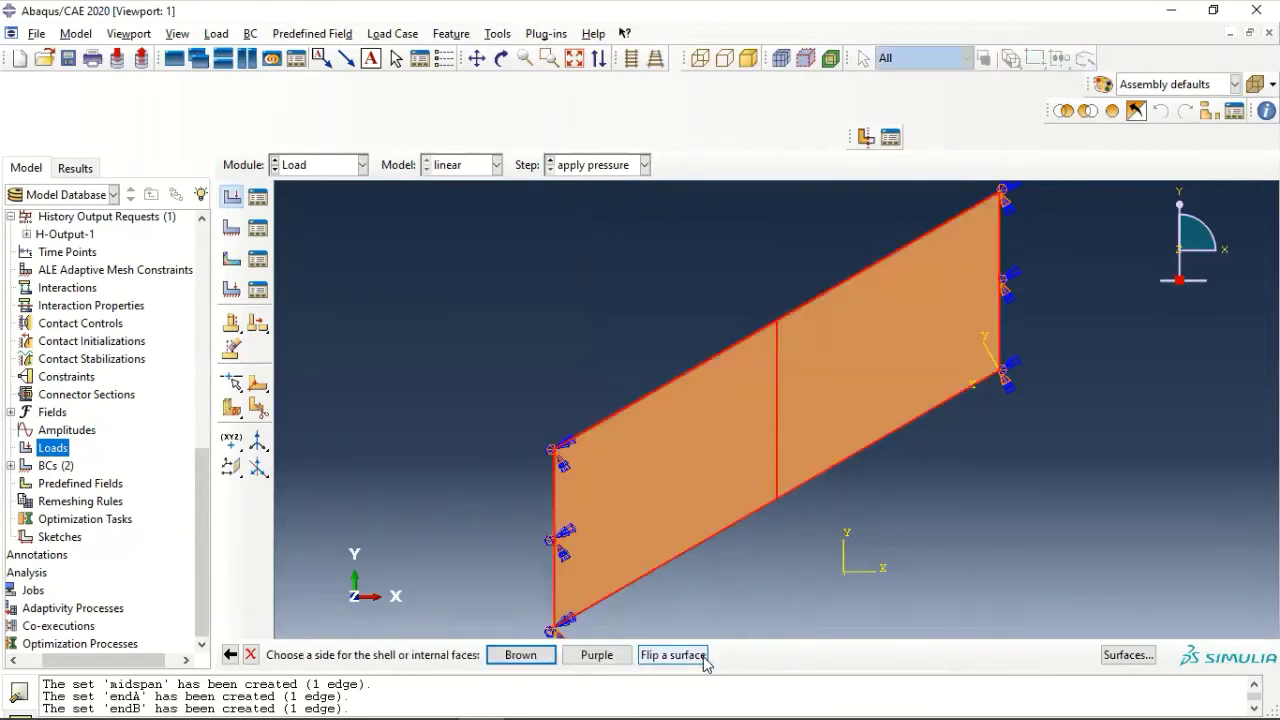
left_click(516, 655)
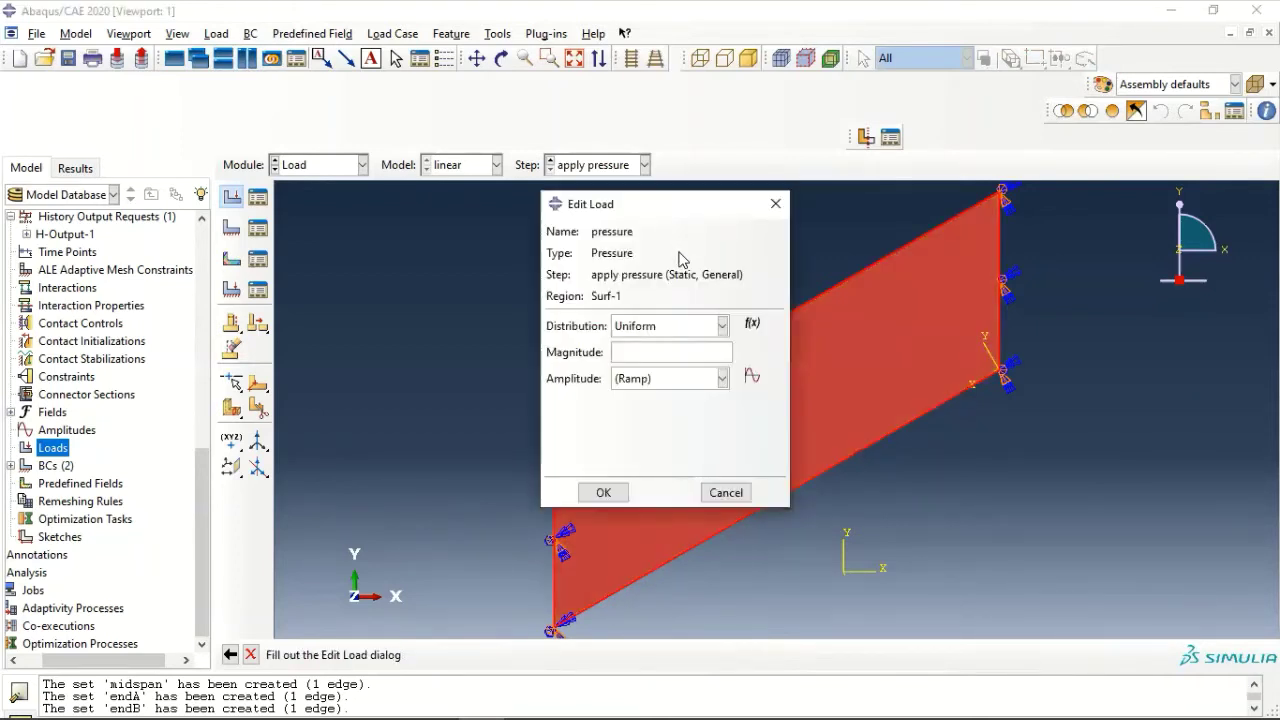
Set the uniform pressure magnitude to 2E4 and save the load.
left_click(646, 354)
type("2E4")
left_click(618, 494)
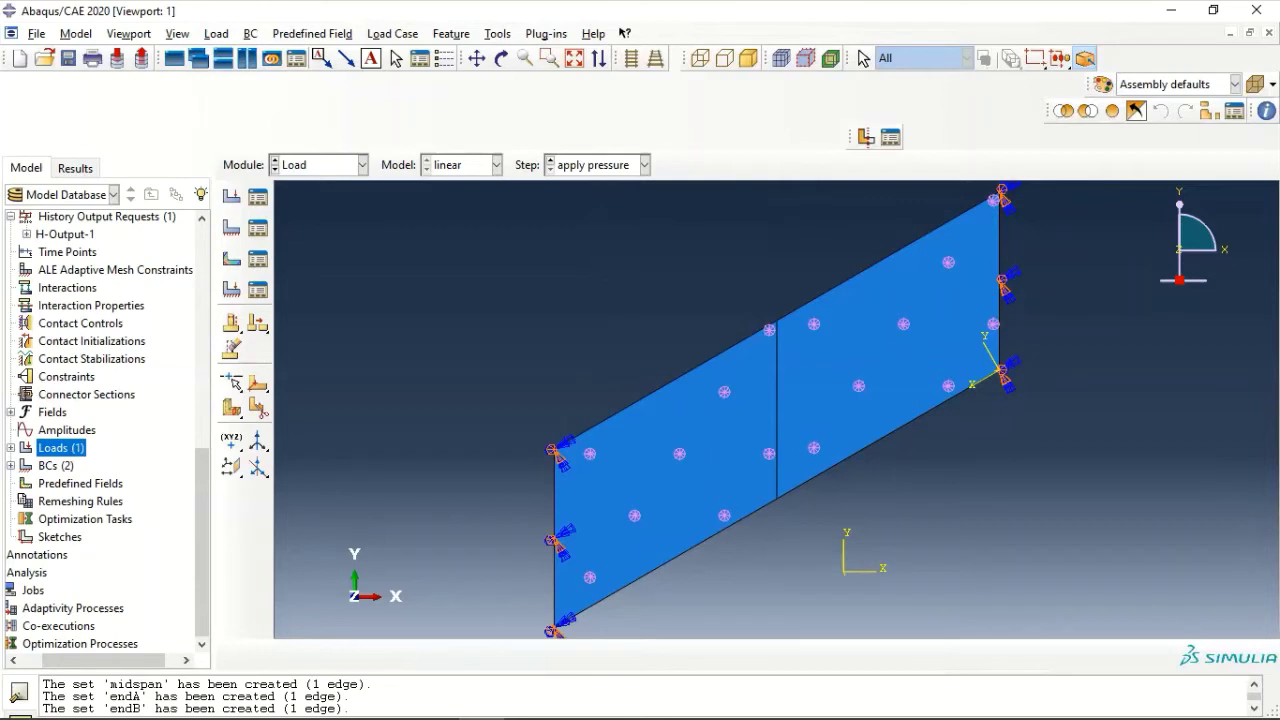
Open the plate part's mesh and seed it with an approximate global size of 0.1.
scroll(140, 237, "up", 10)
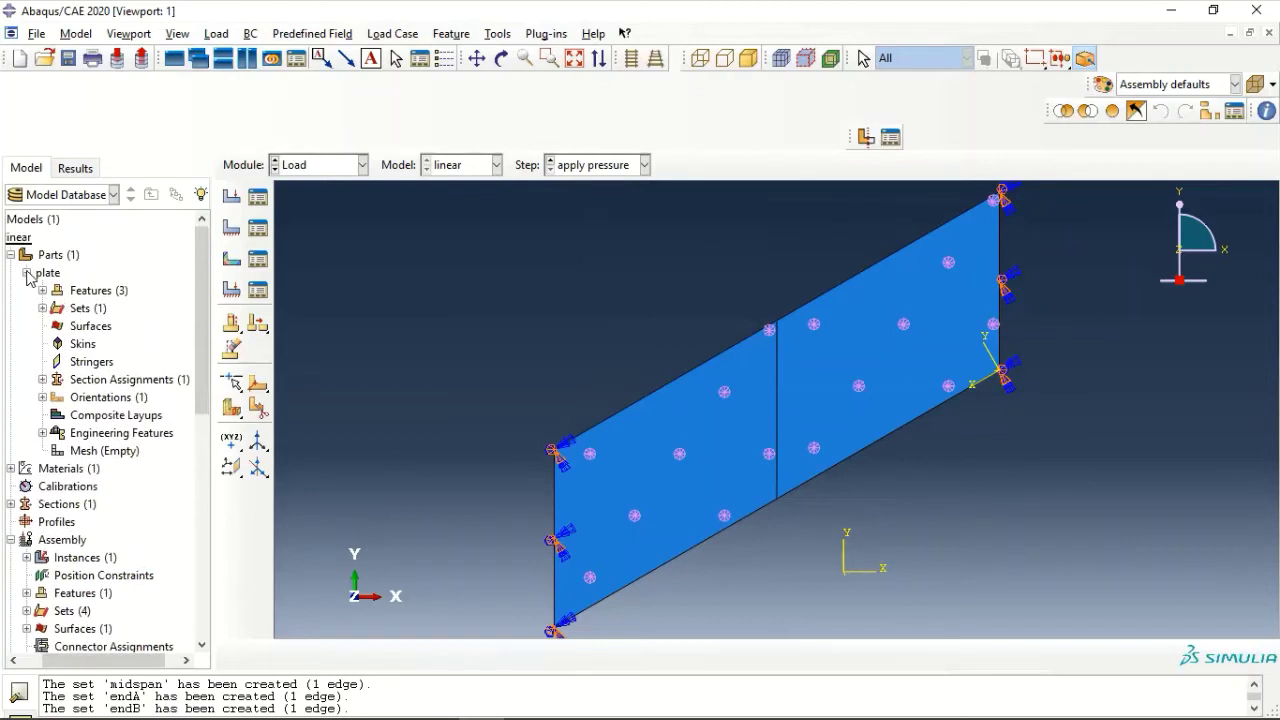
double_click(118, 451)
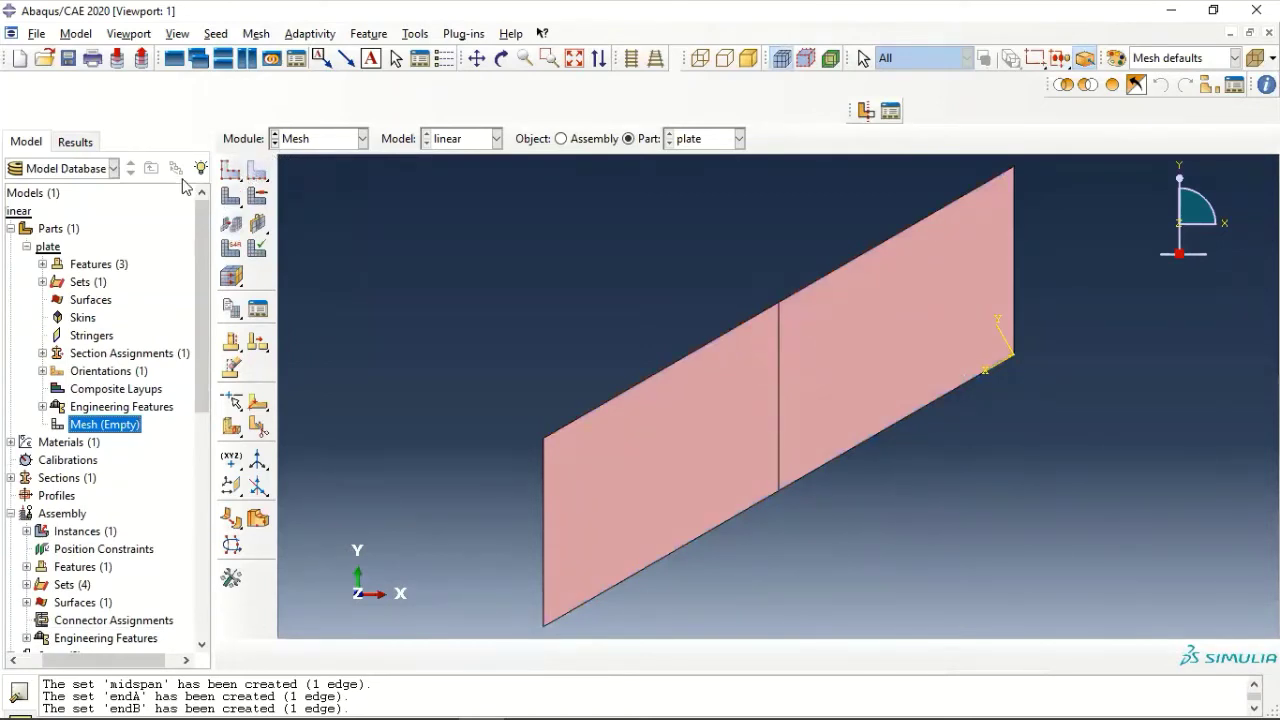
left_click(229, 172)
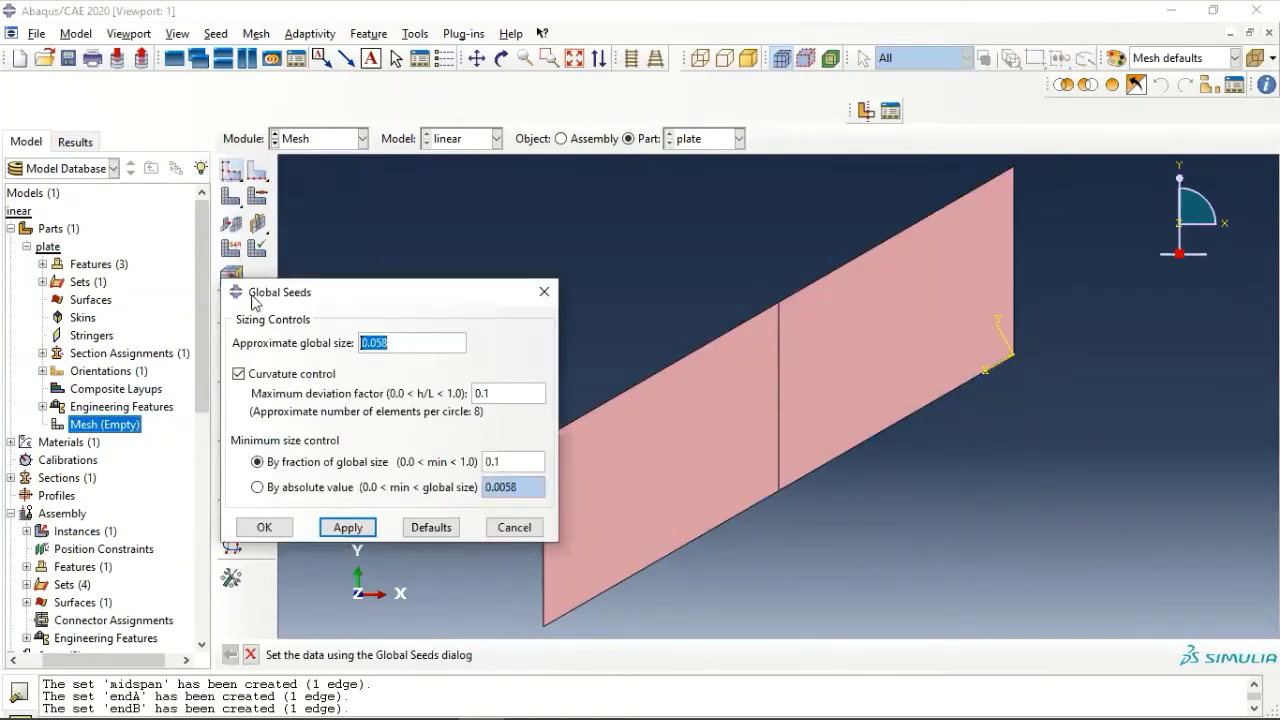
type("0.1")
left_click(282, 526)
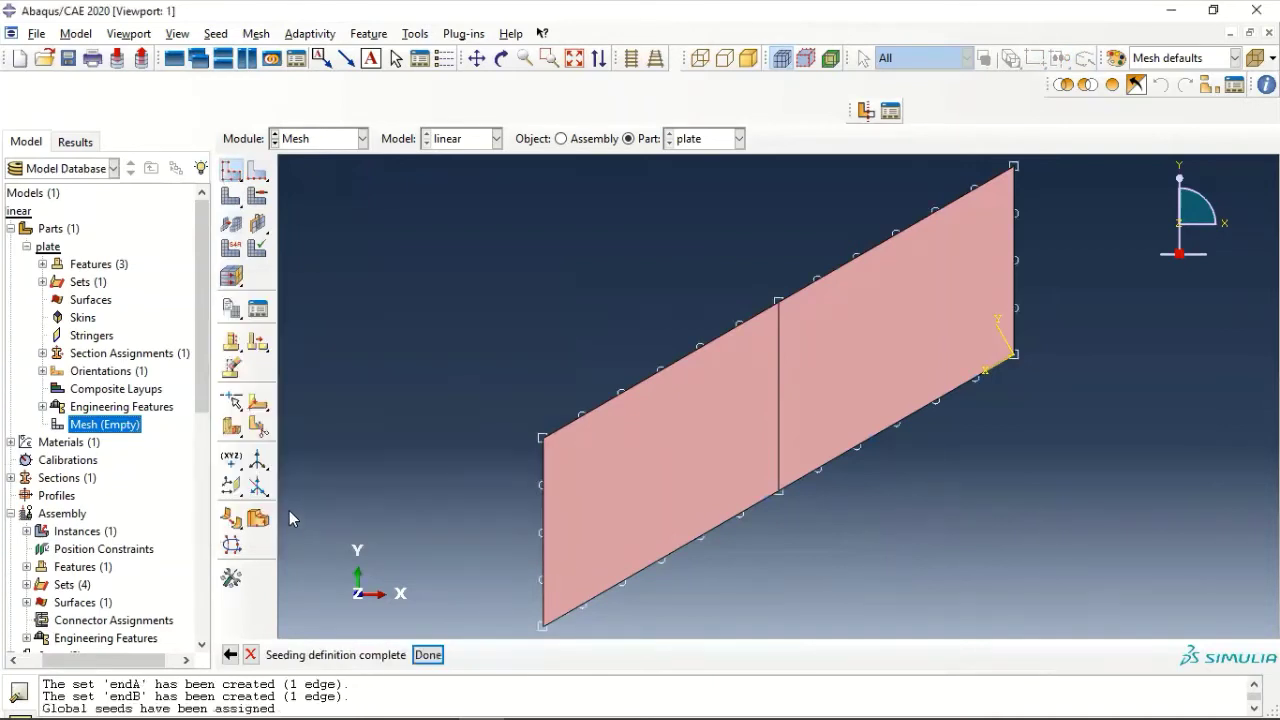
left_click(437, 655)
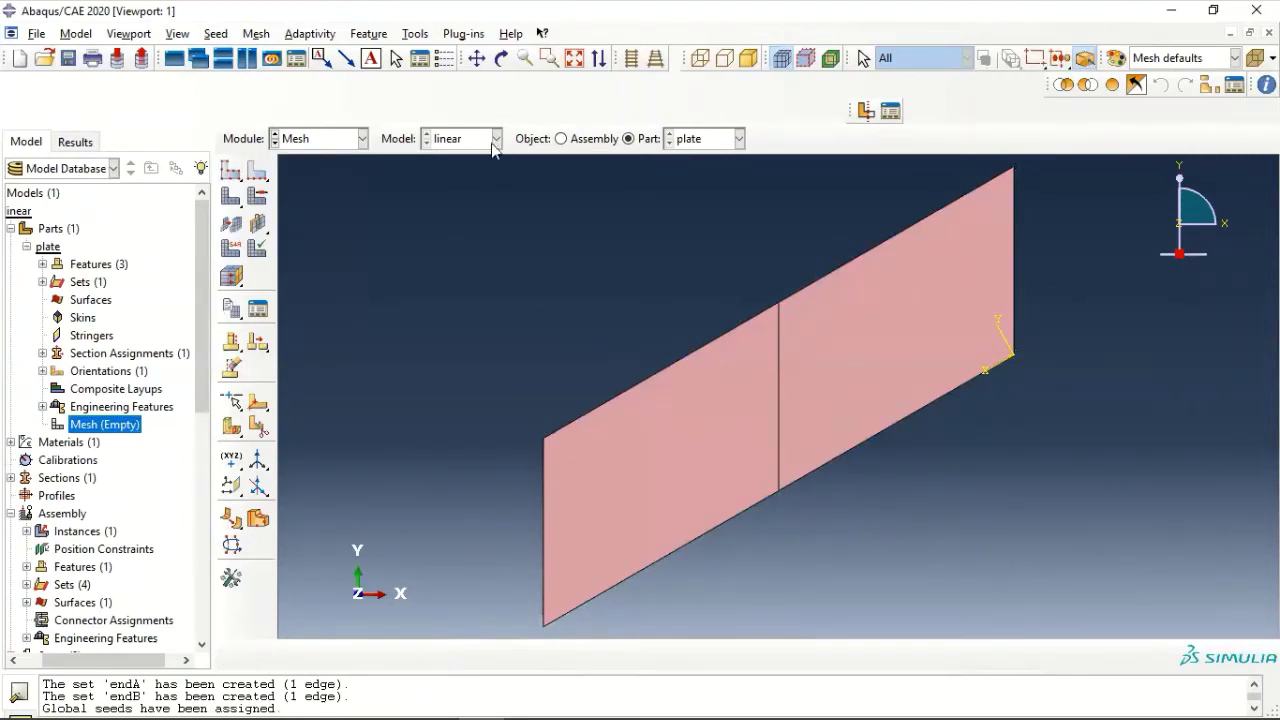
Assign the Structured meshing technique to both faces of the plate in the mesh controls.
left_click(245, 36)
left_click(274, 50)
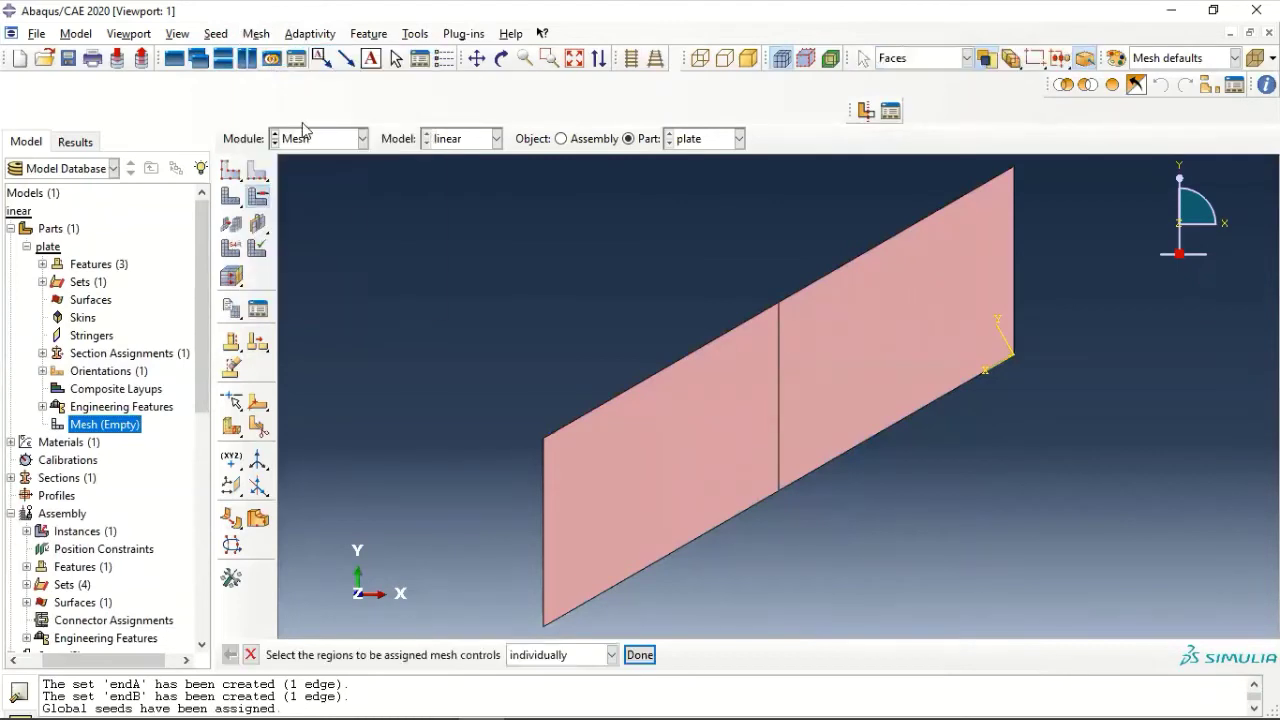
left_click_drag(477, 651, 478, 650)
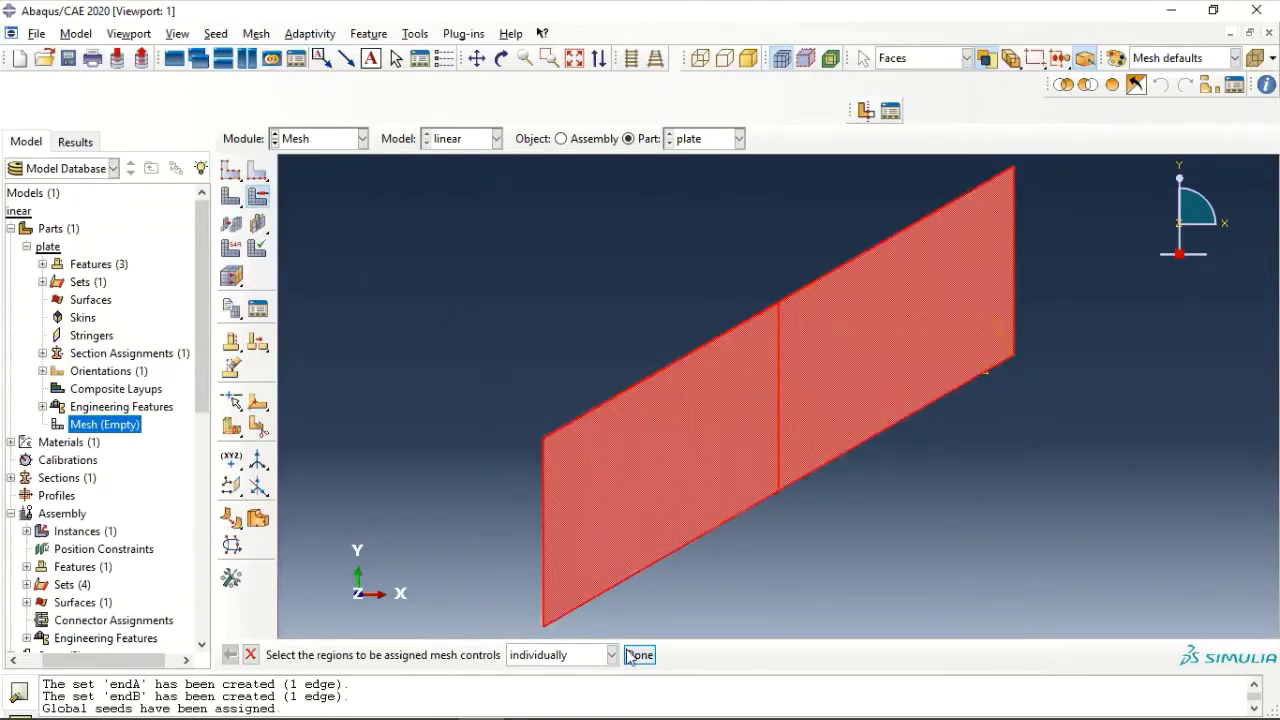
left_click(640, 654)
left_click_drag(463, 258, 470, 238)
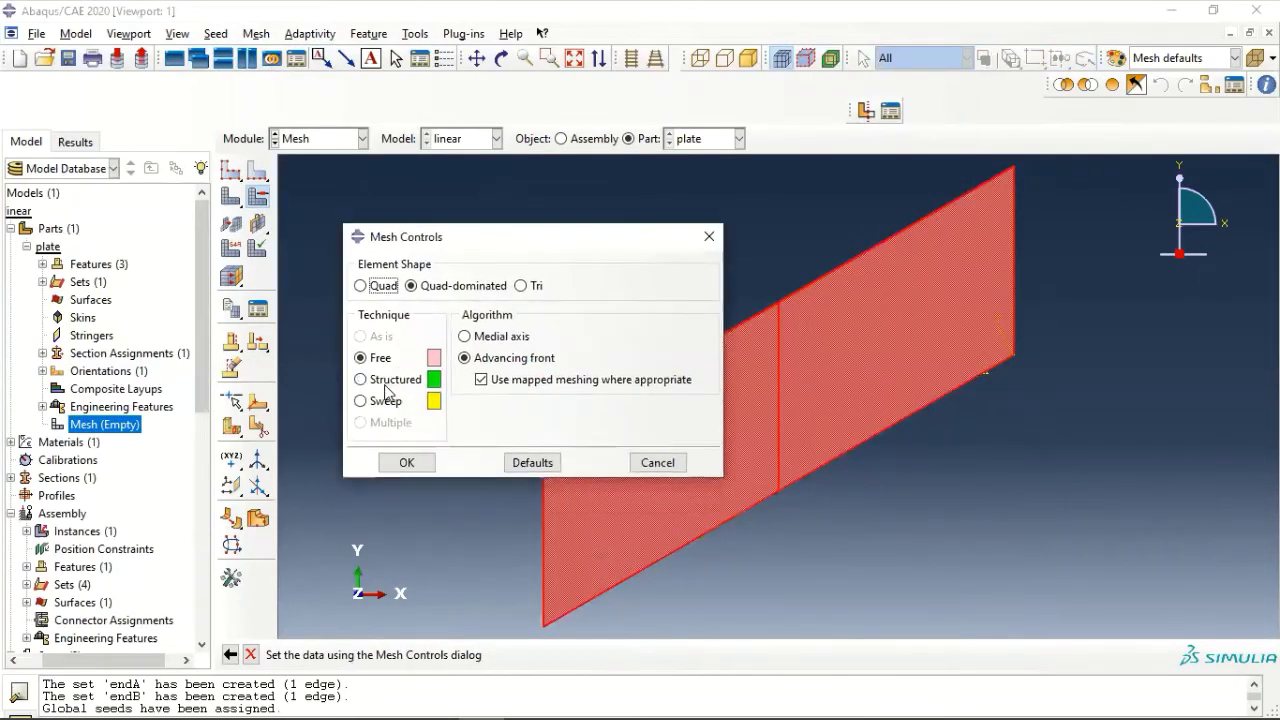
left_click(390, 380)
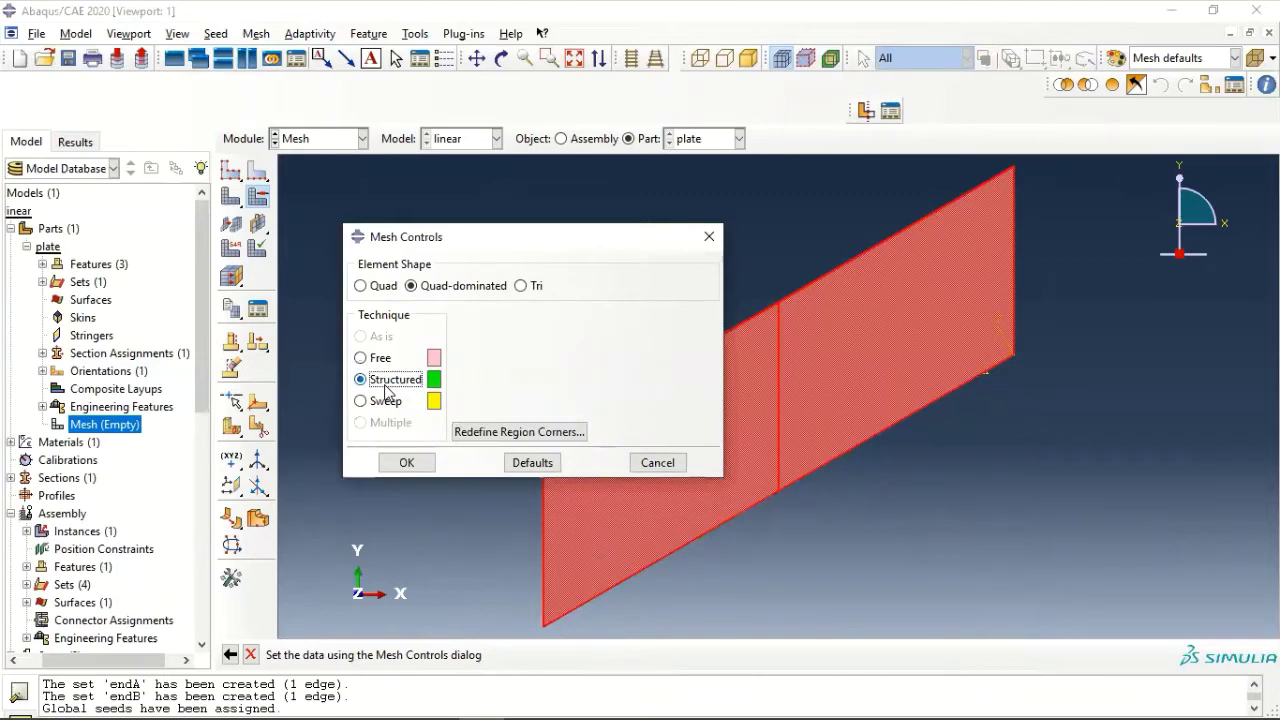
left_click(408, 460)
left_click(640, 655)
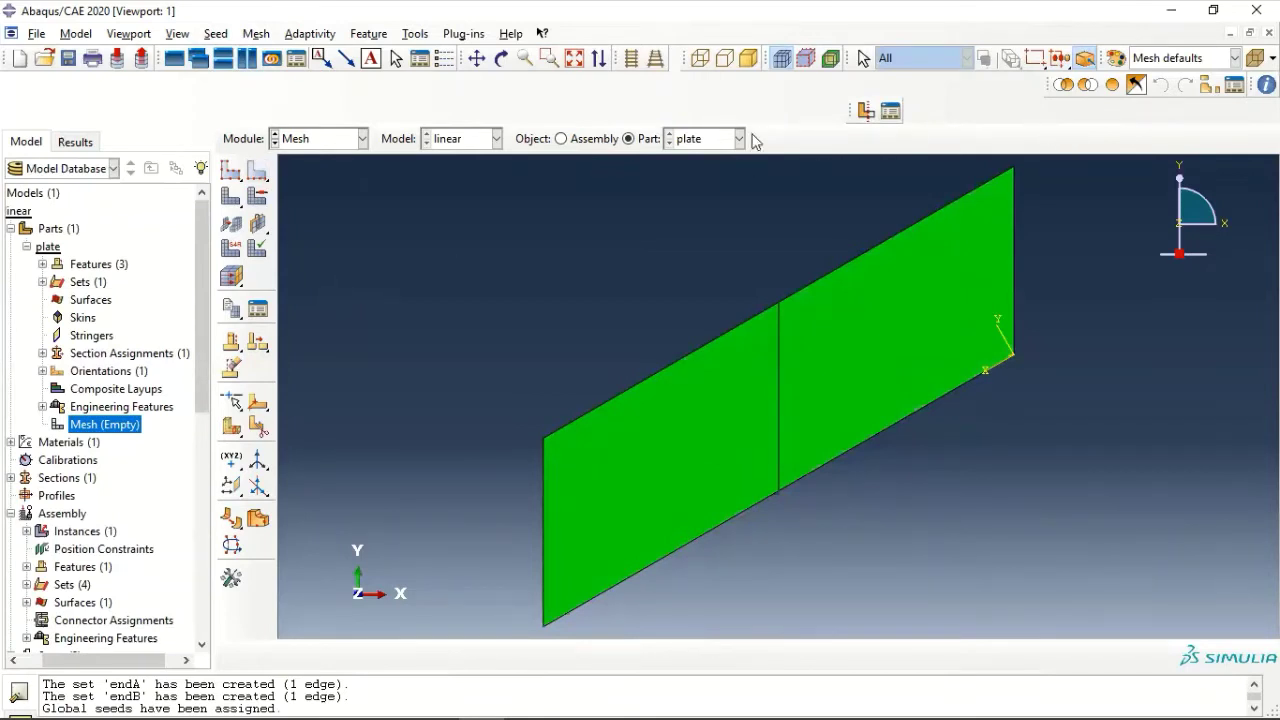
Assign quadratic Standard shell elements with 5 DOF per node (S8R5) to both plate faces.
left_click(251, 35)
left_click(290, 89)
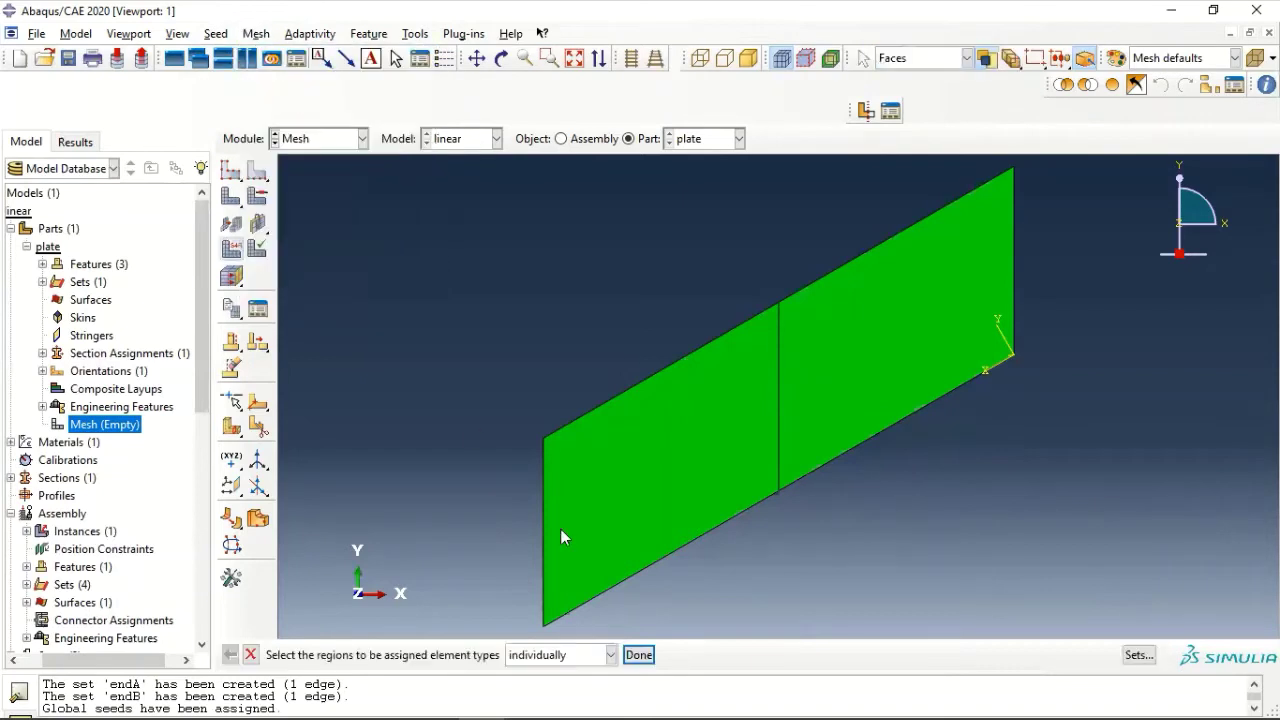
left_click_drag(1036, 158, 392, 638)
left_click(639, 654)
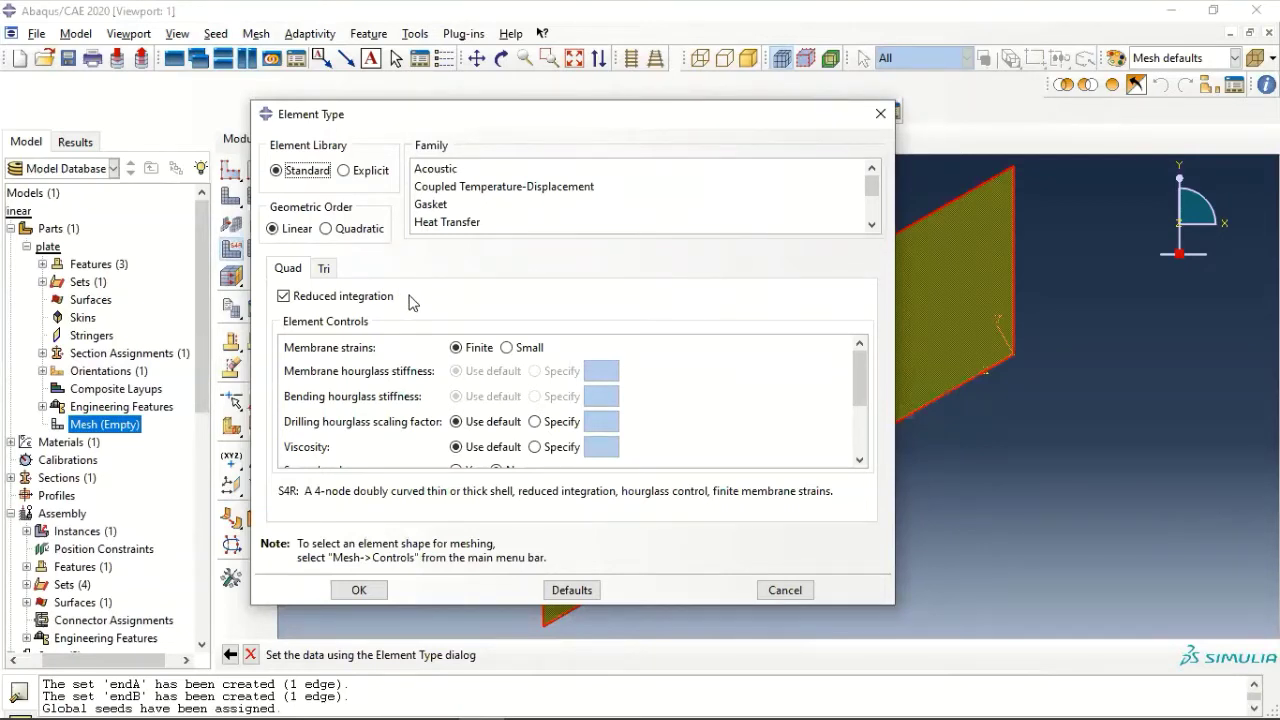
left_click(285, 491)
left_click_drag(285, 491, 298, 491)
left_click(343, 231)
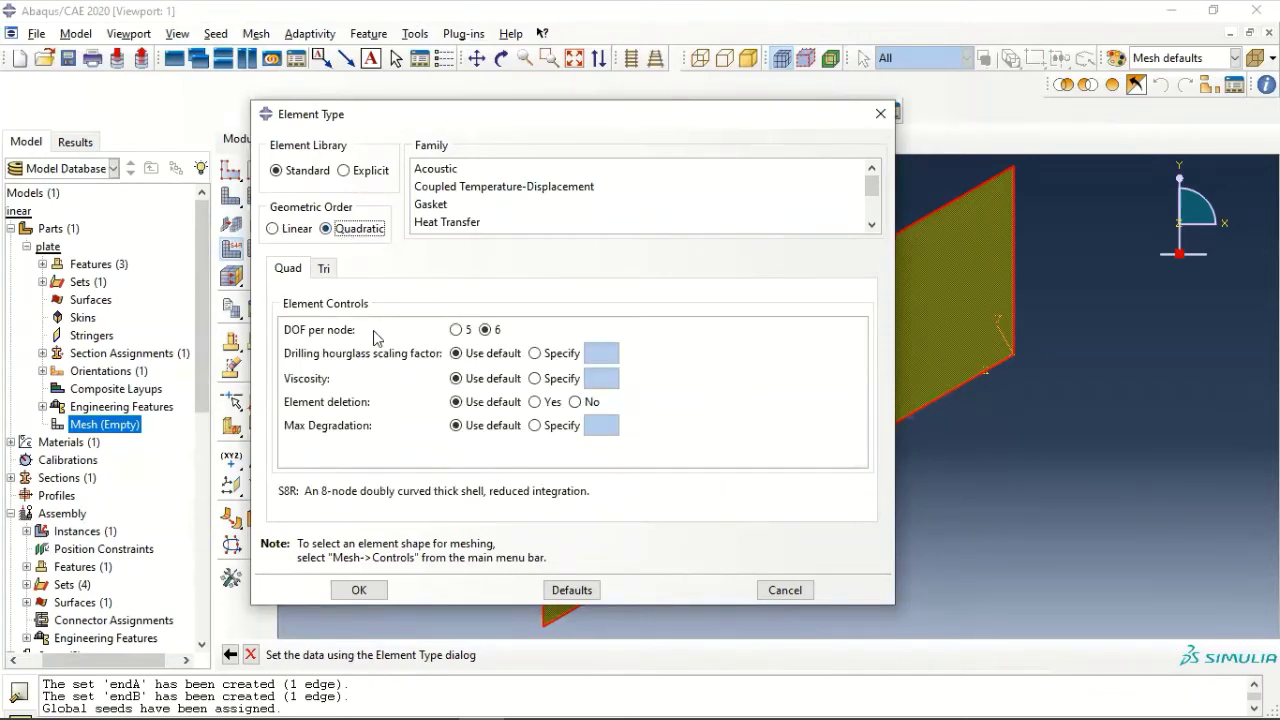
left_click(456, 330)
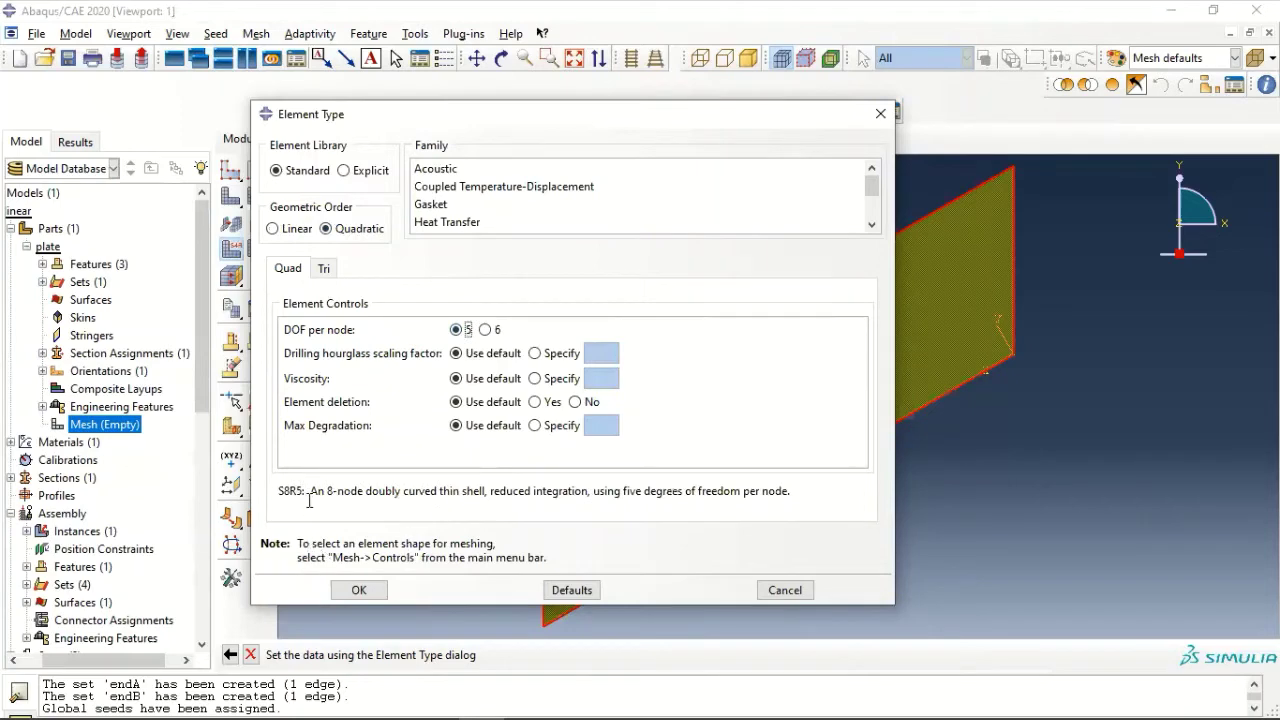
left_click_drag(279, 491, 316, 494)
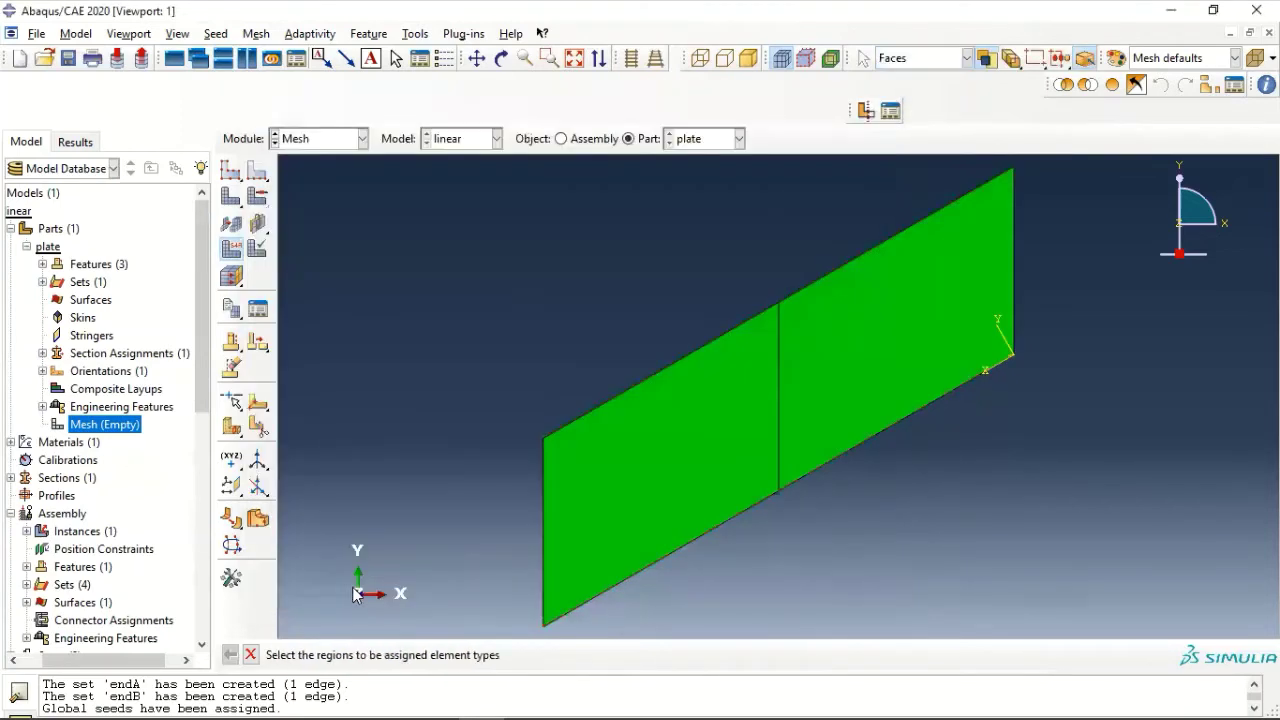
Finish the element type assignment and generate the mesh on the plate part.
left_click(359, 590)
left_click(632, 655)
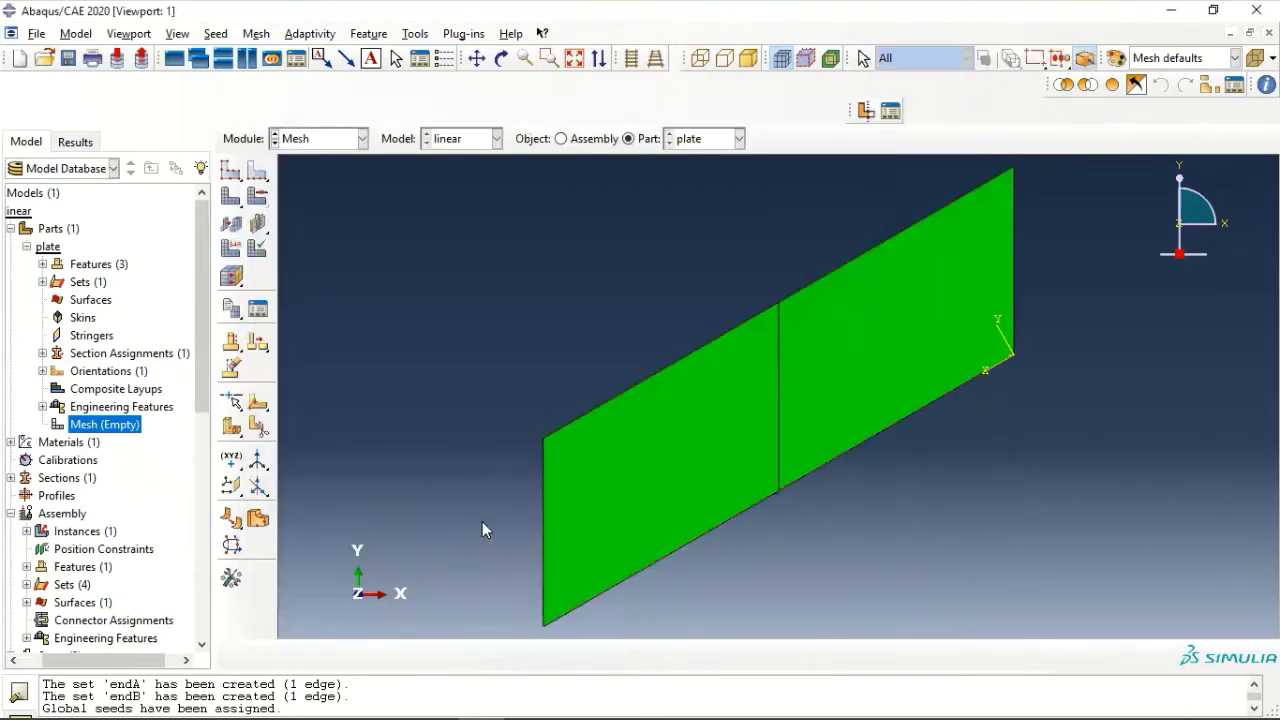
left_click(231, 205)
left_click(390, 654)
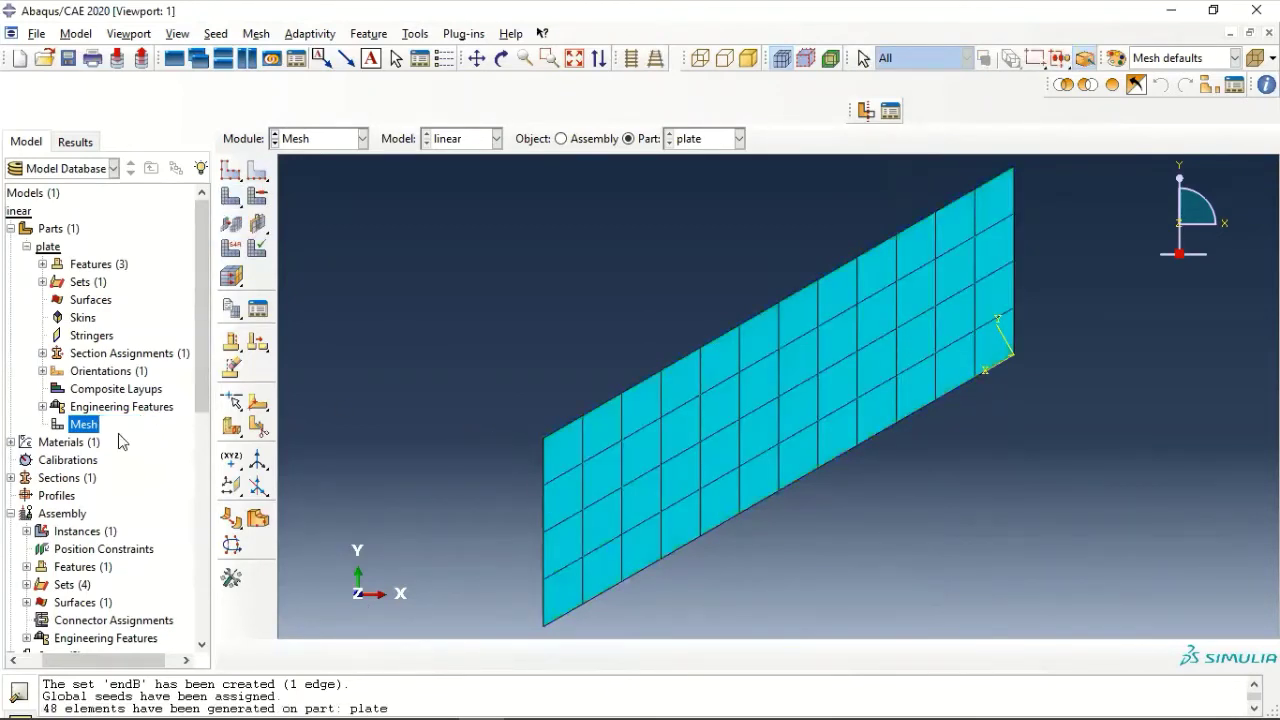
Create an analysis job named linear from the model linear, keeping the default job settings.
scroll(105, 443, "down", 3)
scroll(105, 443, "down", 5)
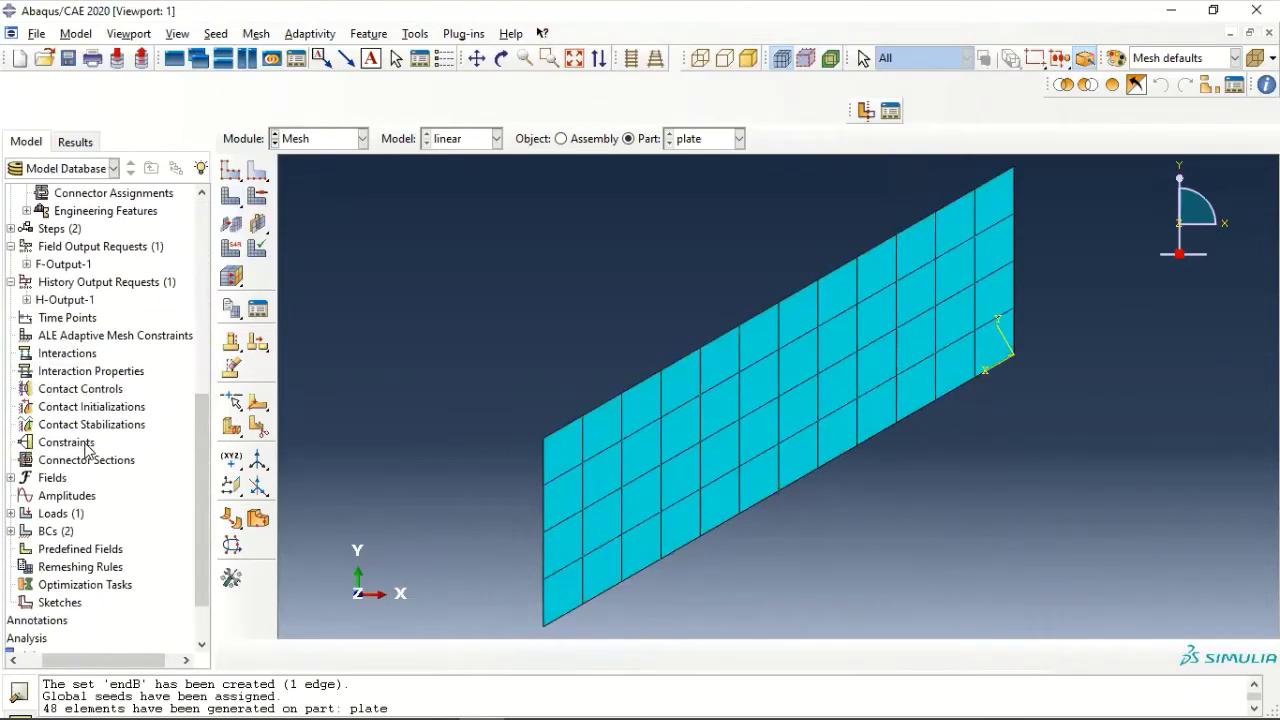
scroll(64, 515, "down", 1)
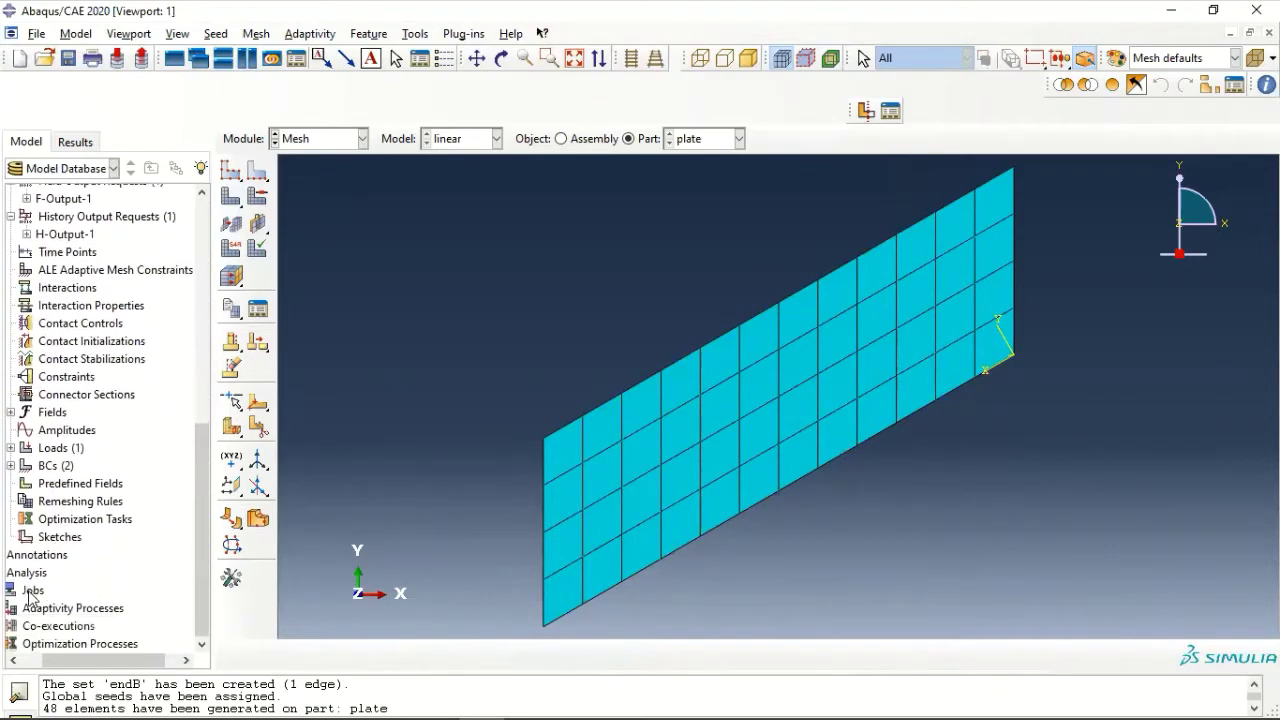
left_click(38, 590)
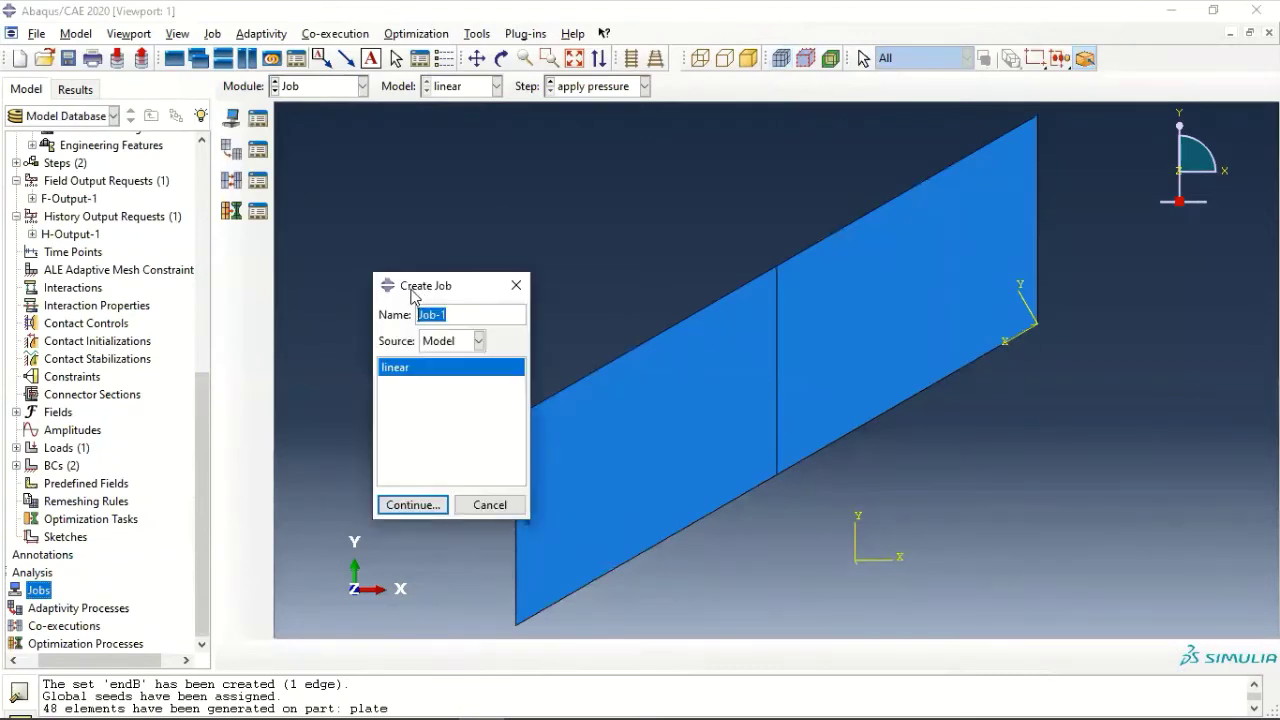
type("linear")
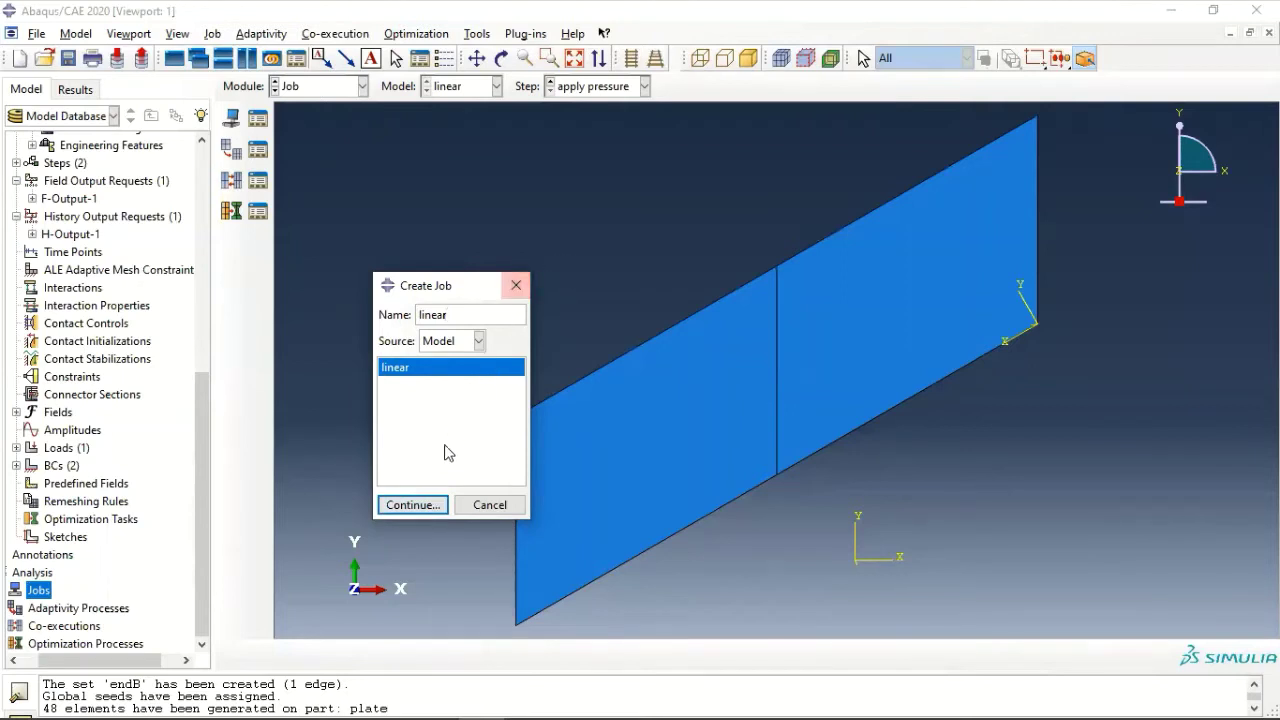
left_click(428, 504)
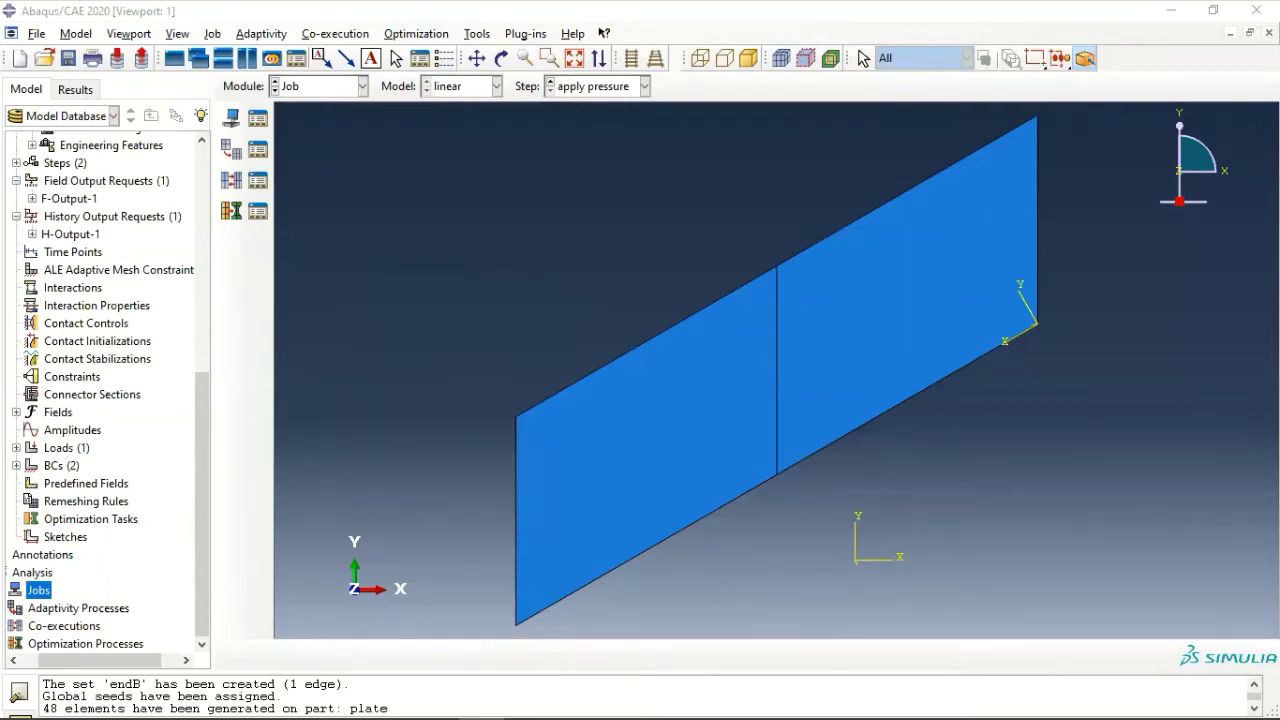
left_click(310, 581)
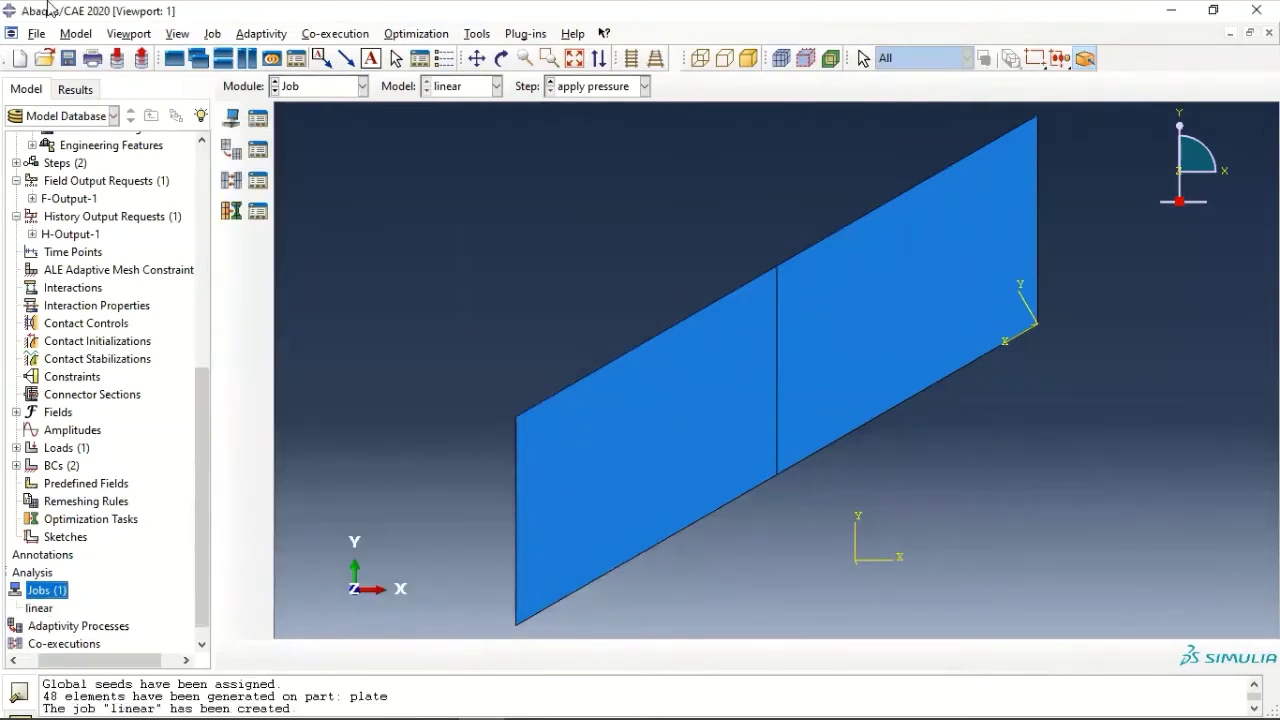
Save the model database on the Desktop under the file name skew.
left_click(36, 33)
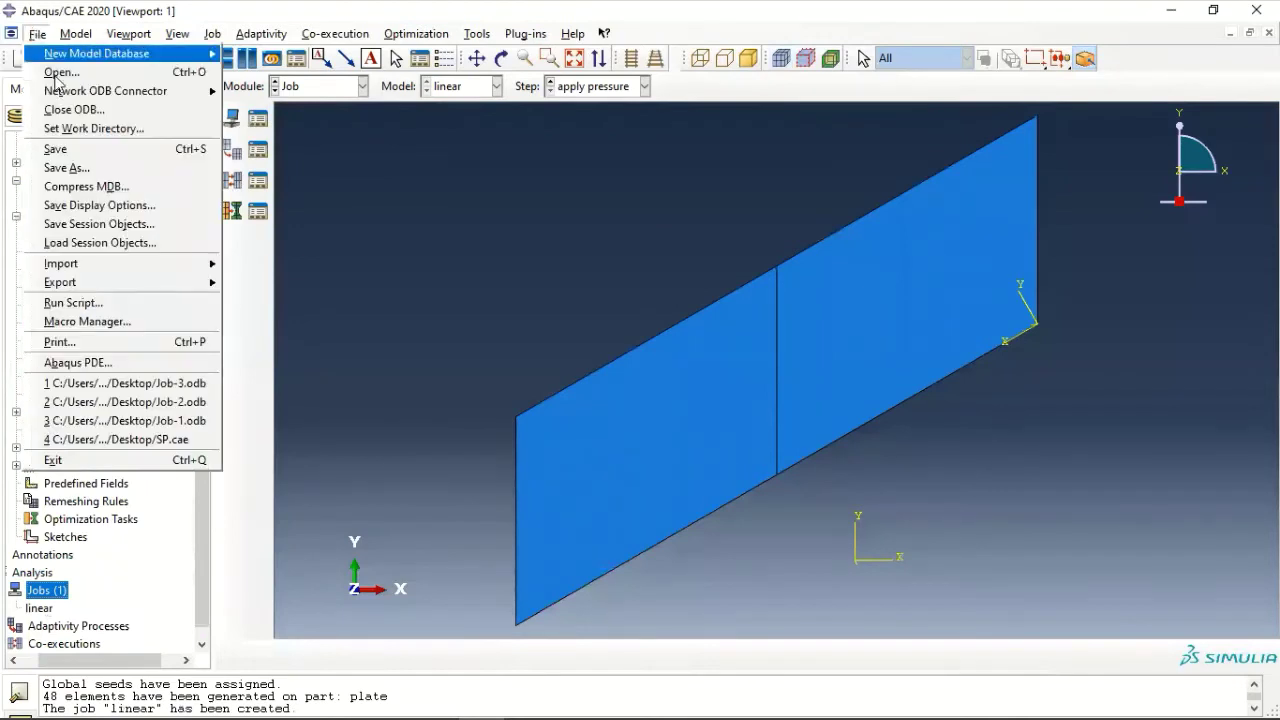
left_click(79, 162)
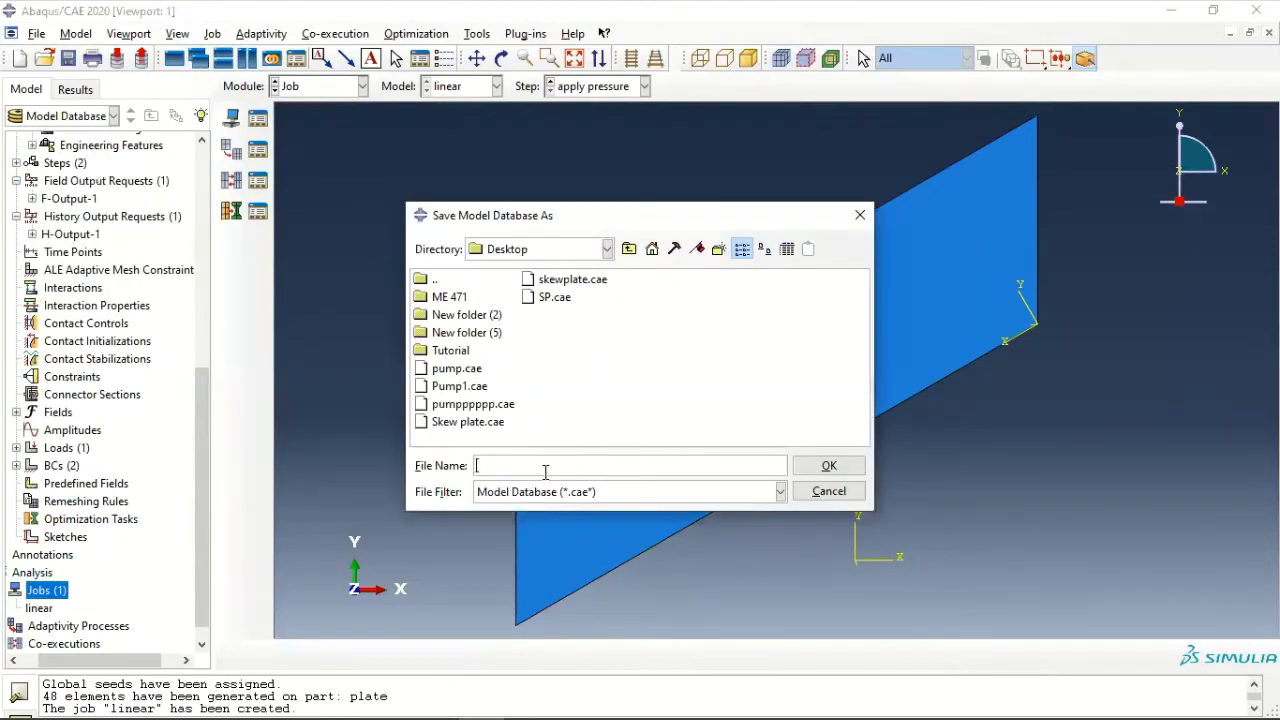
type("skew")
left_click(825, 466)
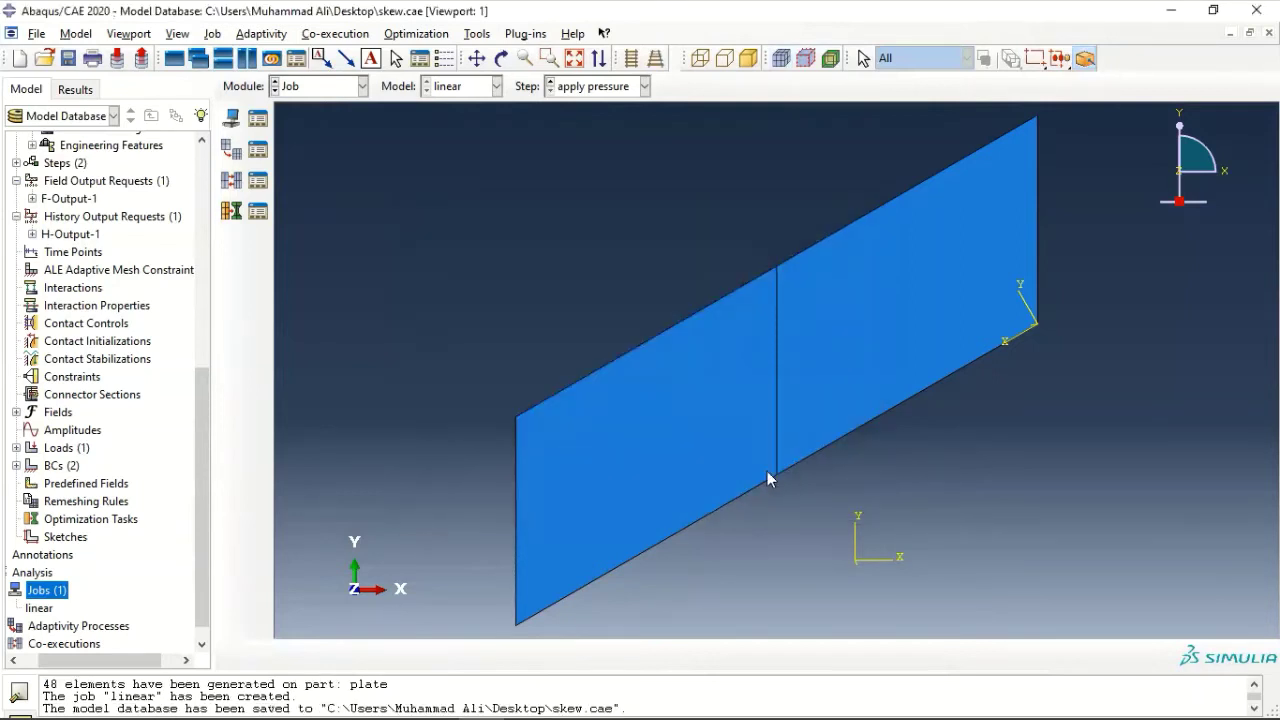
Submit the job linear for analysis and open its results.
left_click(45, 608)
right_click(45, 608)
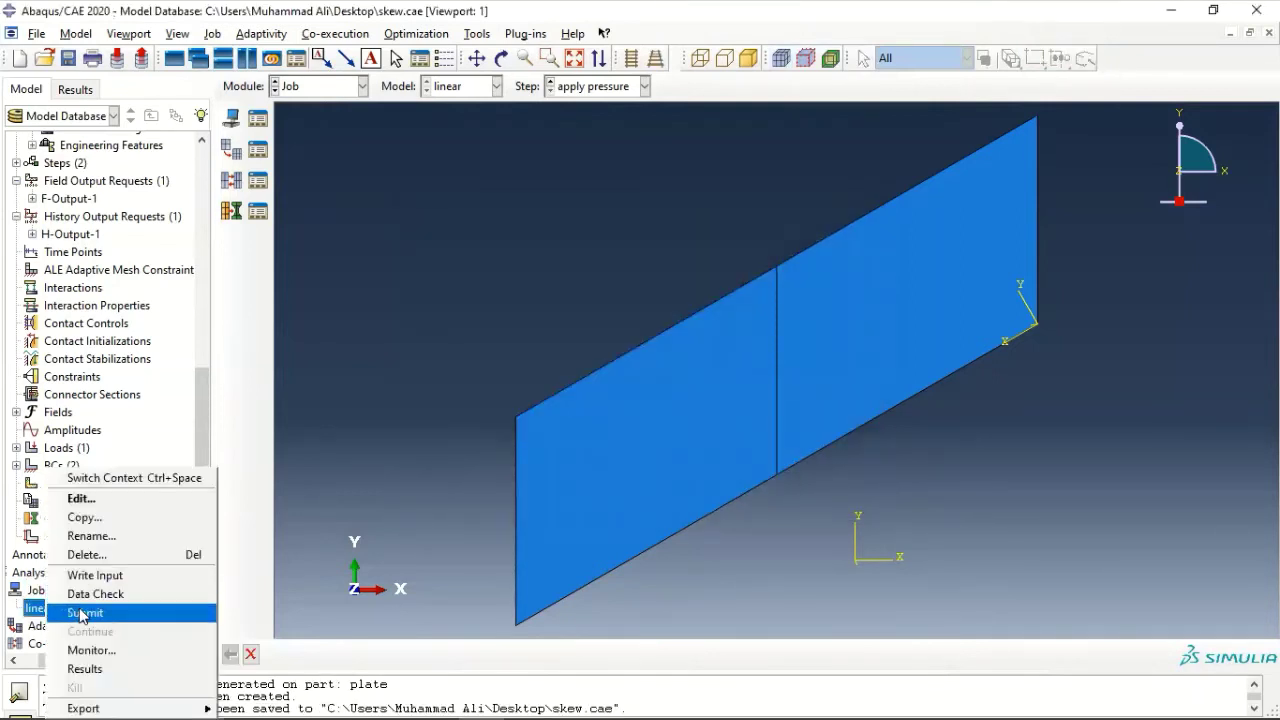
left_click(83, 614)
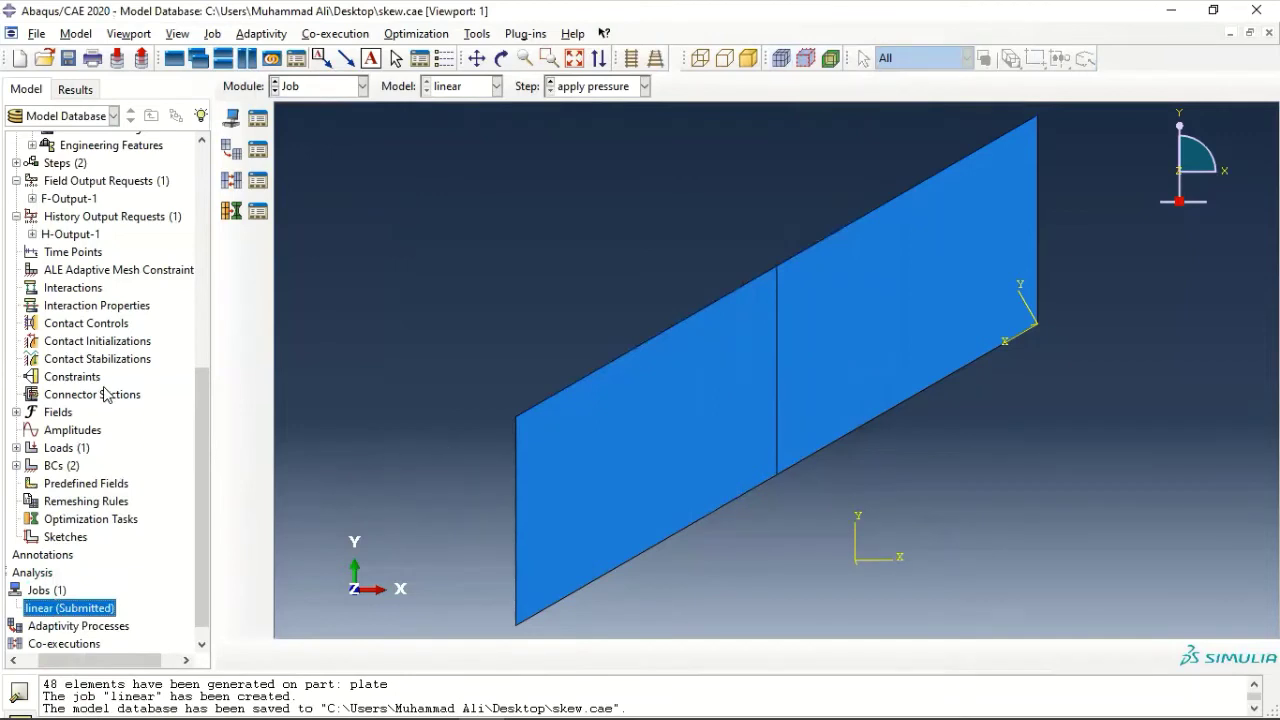
right_click(83, 617)
left_click(95, 669)
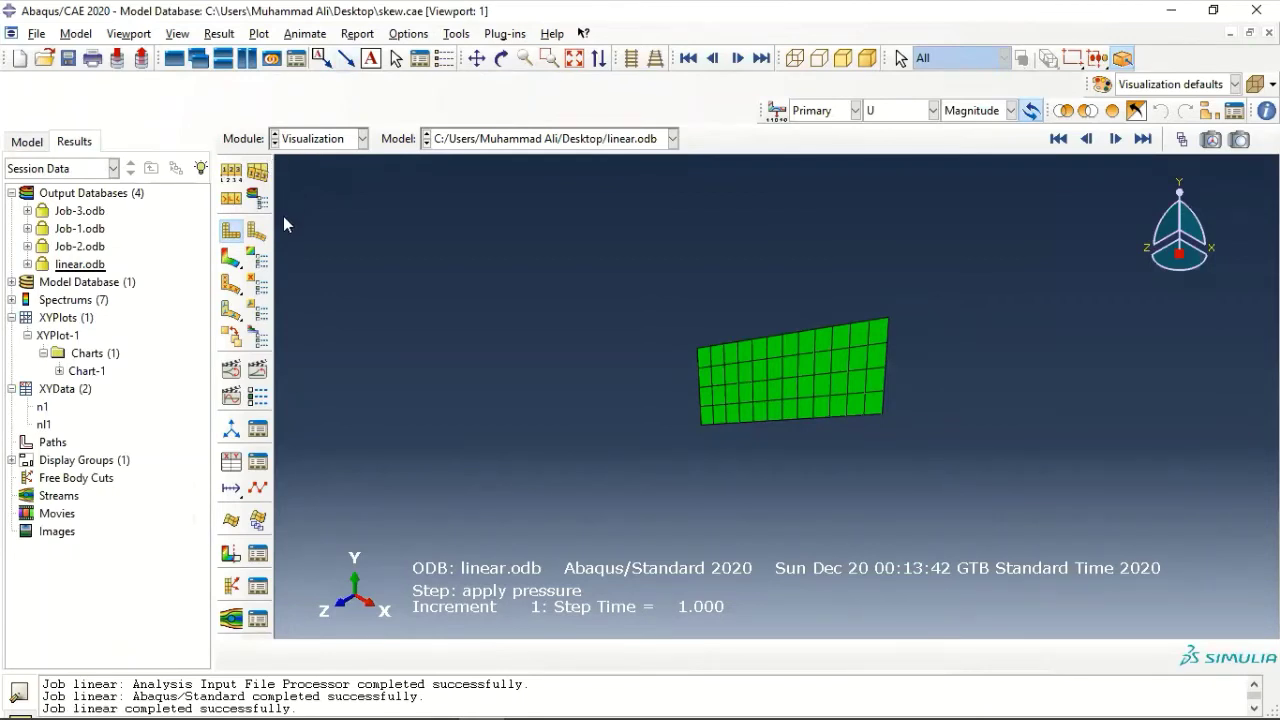
Show the element normals on the undeformed plate plot and inspect their direction.
left_click(229, 173)
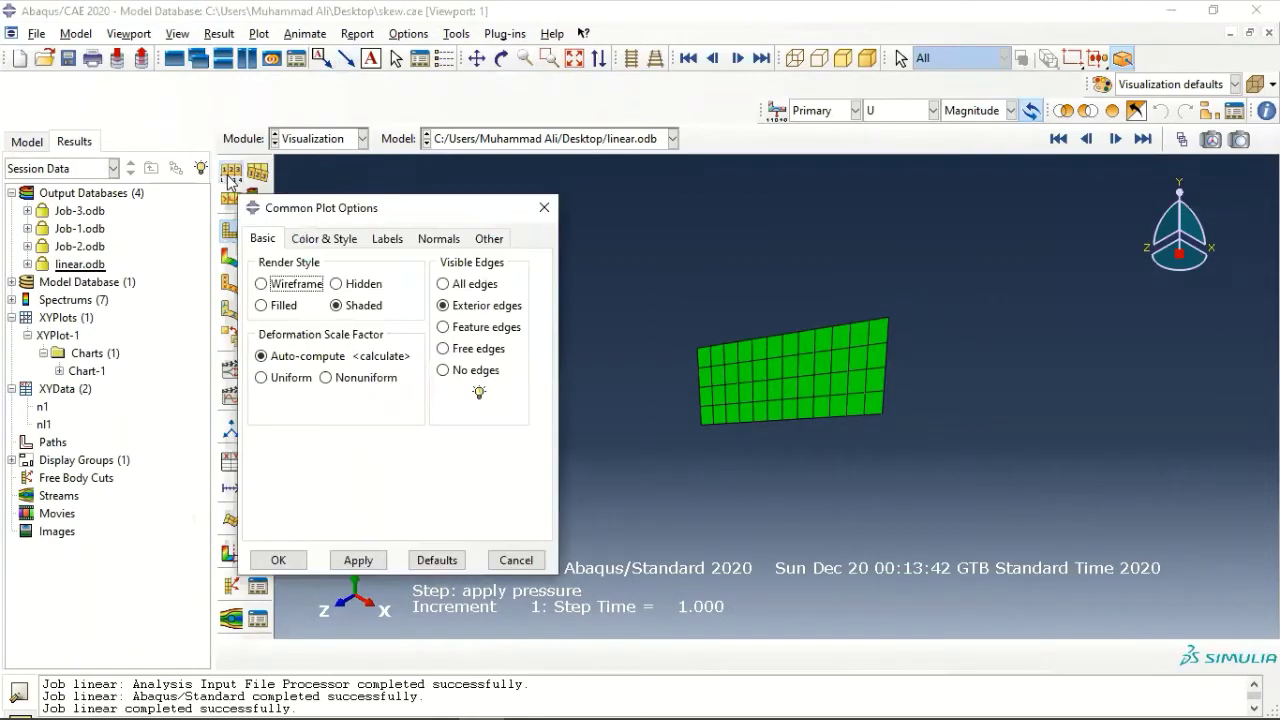
left_click(440, 240)
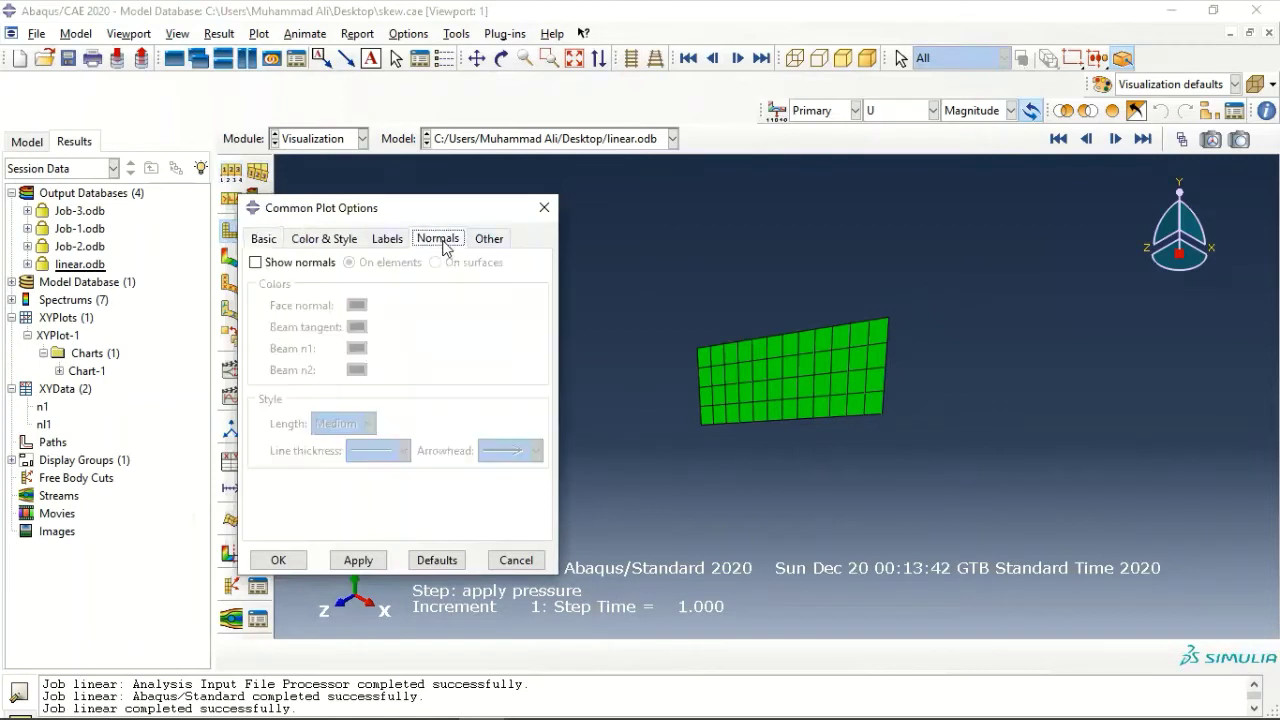
left_click(300, 263)
left_click(276, 563)
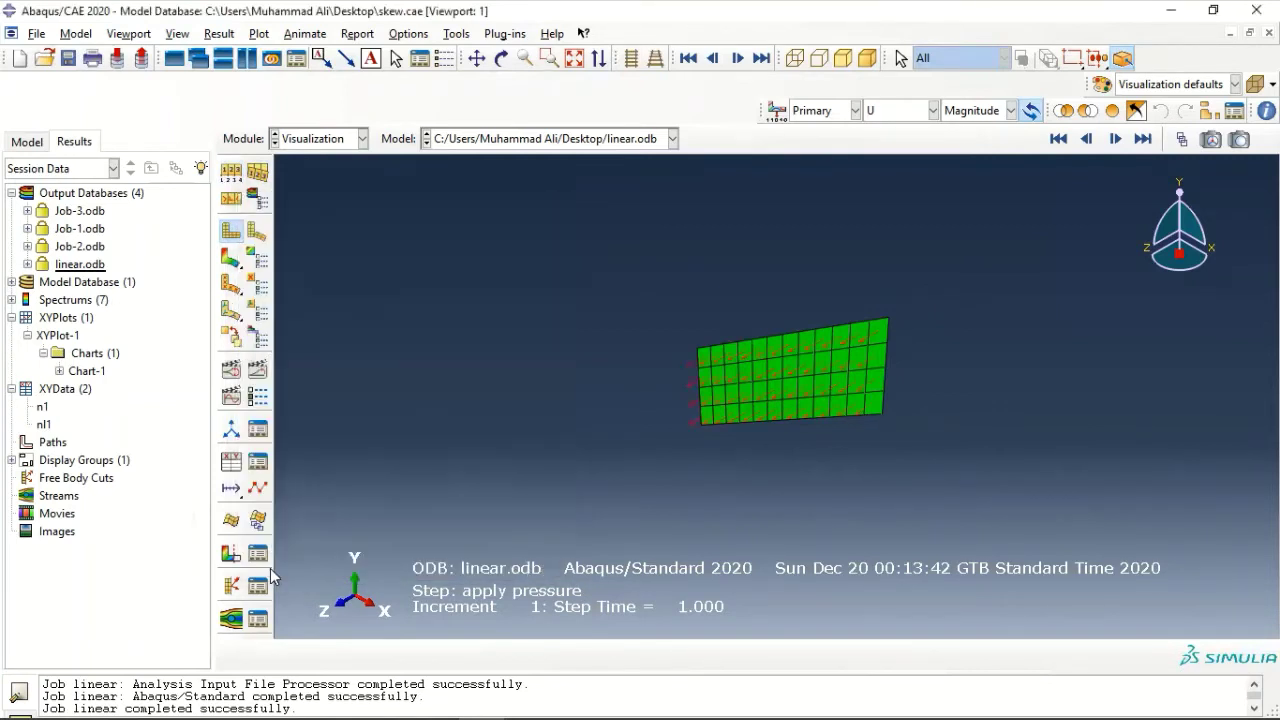
mouse_move(791, 309)
left_mouse_down("ctrl+alt")
mouse_move(797, 234)
mouse_move(928, 306)
mouse_move(886, 348)
mouse_move(903, 363)
mouse_move(737, 320)
mouse_move(700, 330)
left_mouse_up("ctrl+alt")
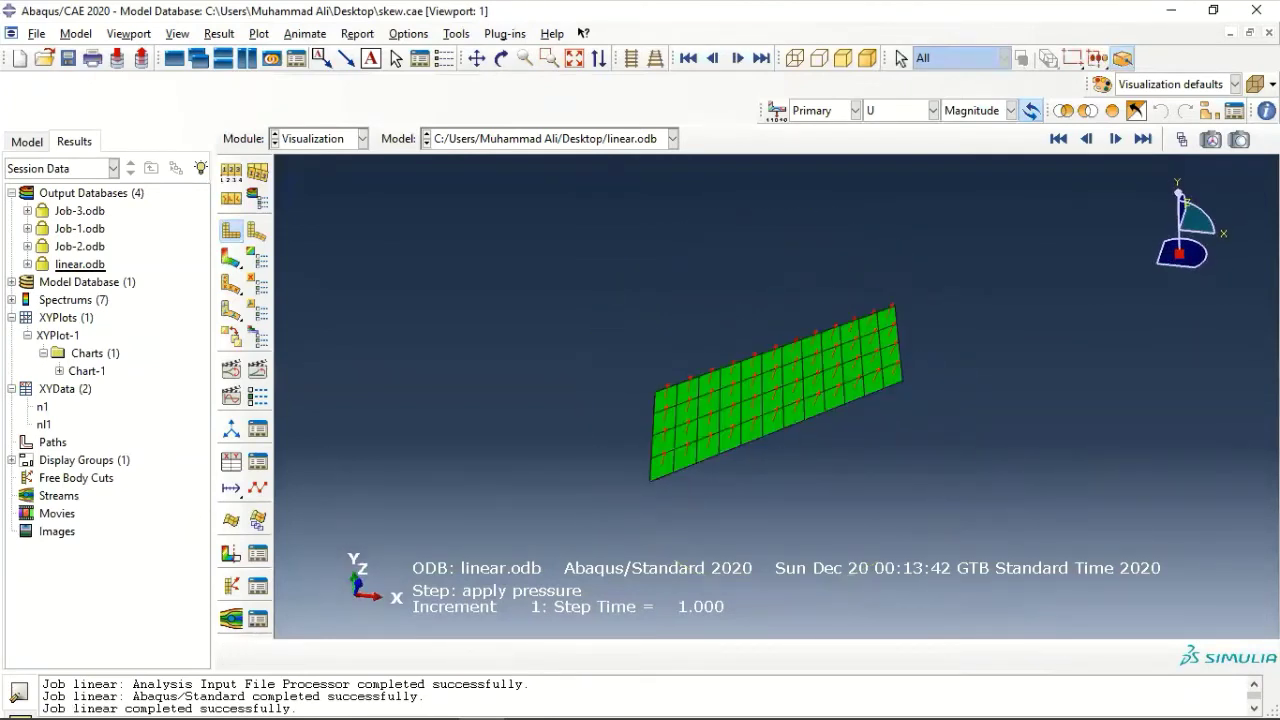
Specify the view with viewpoint -0.2,-1,0.8 and up vector 0,0,1, and switch to parallel projection.
left_click(179, 34)
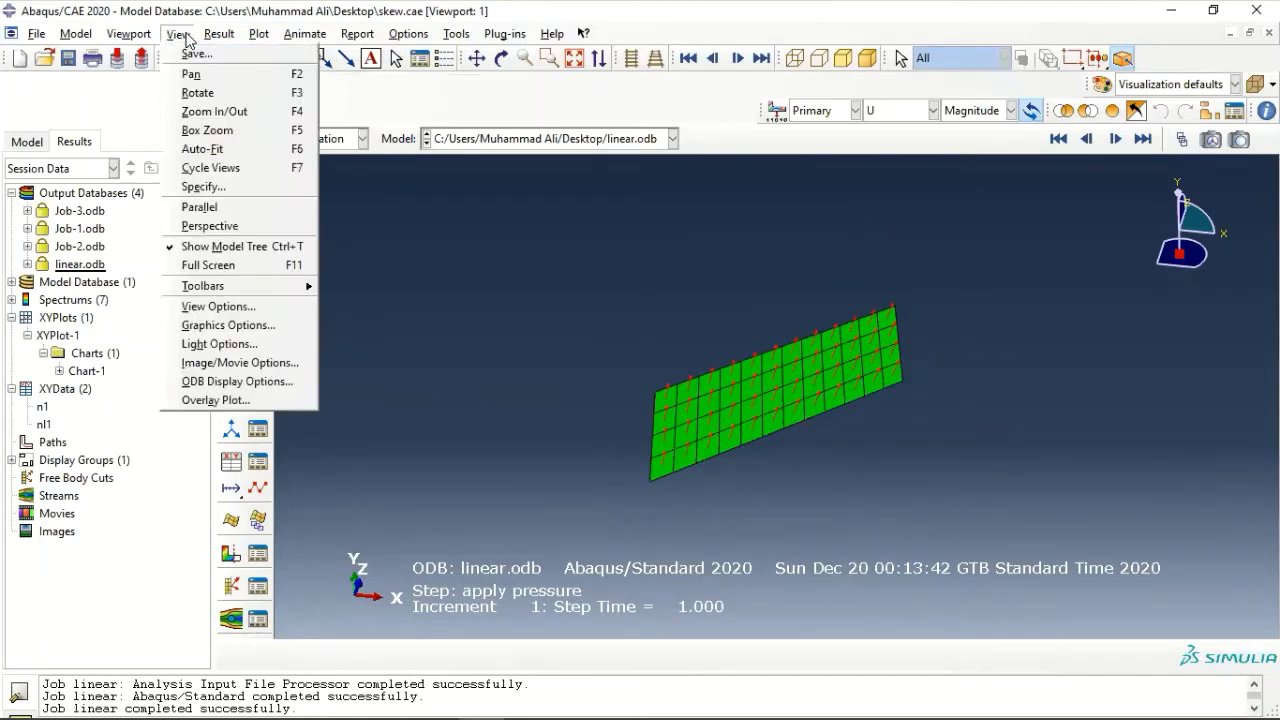
left_click(203, 187)
left_click(485, 322)
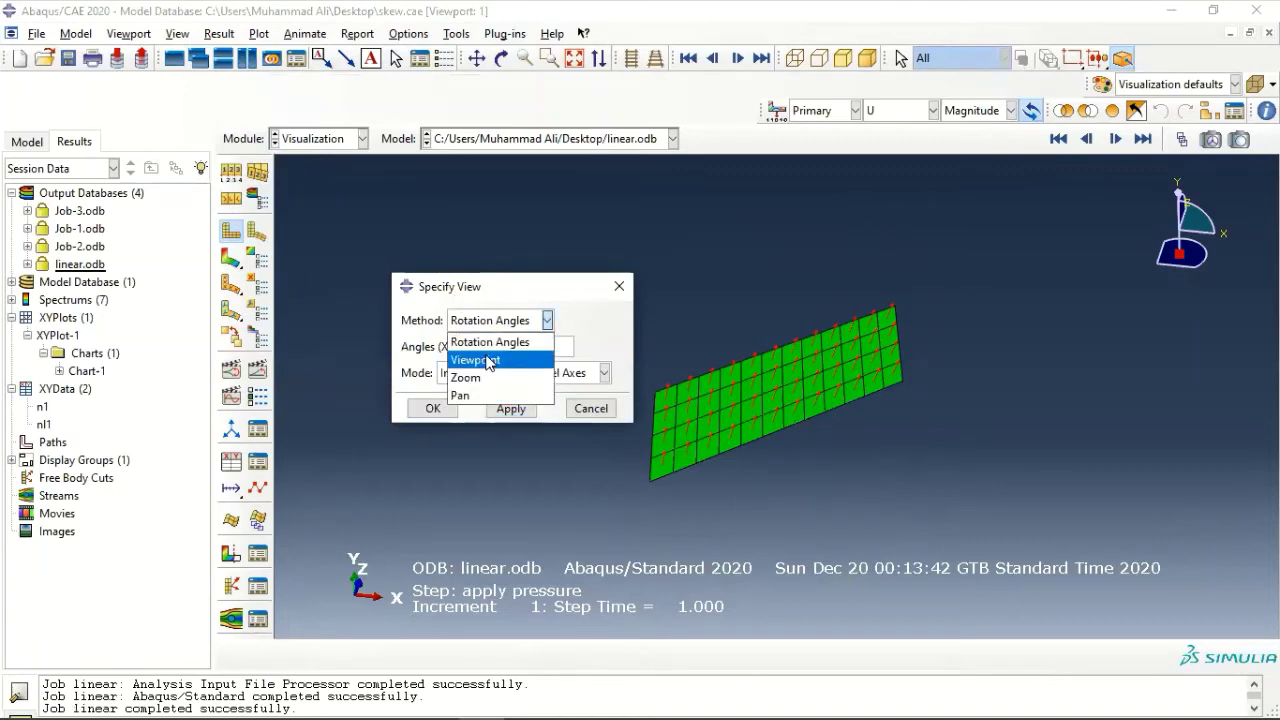
left_click(510, 354)
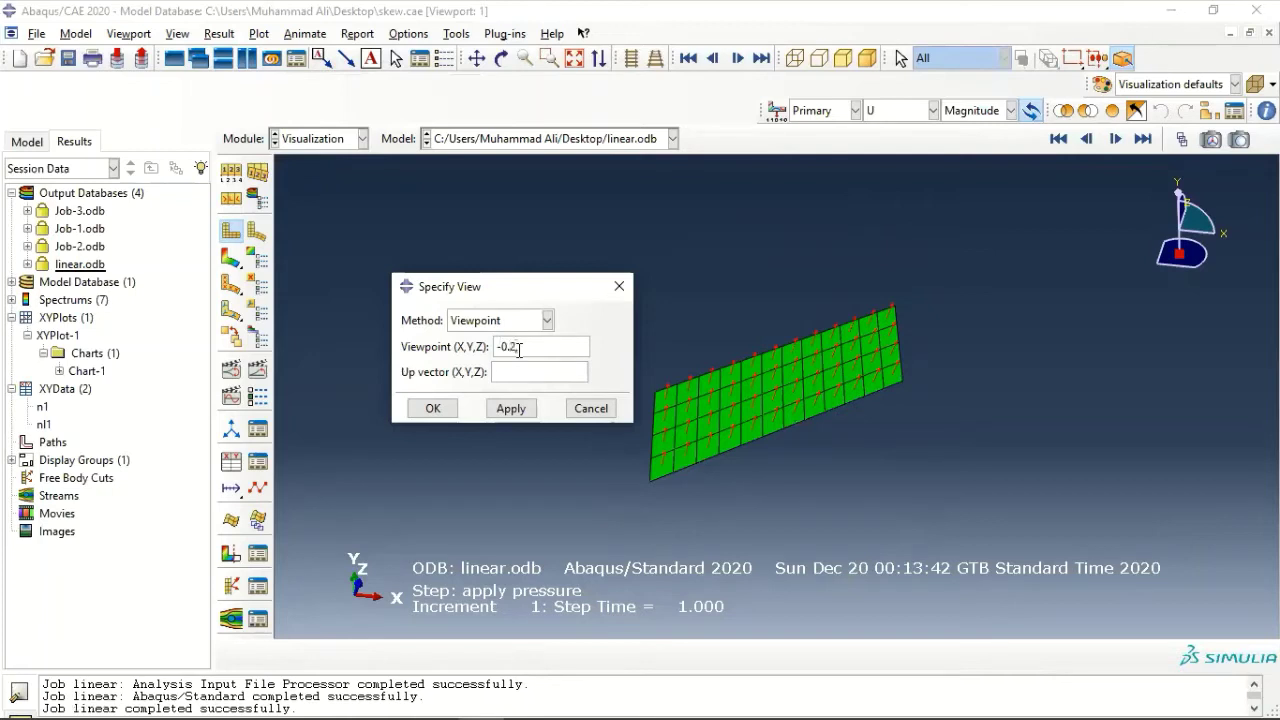
type("-1,0.8")
key("Tab")
type("0,0")
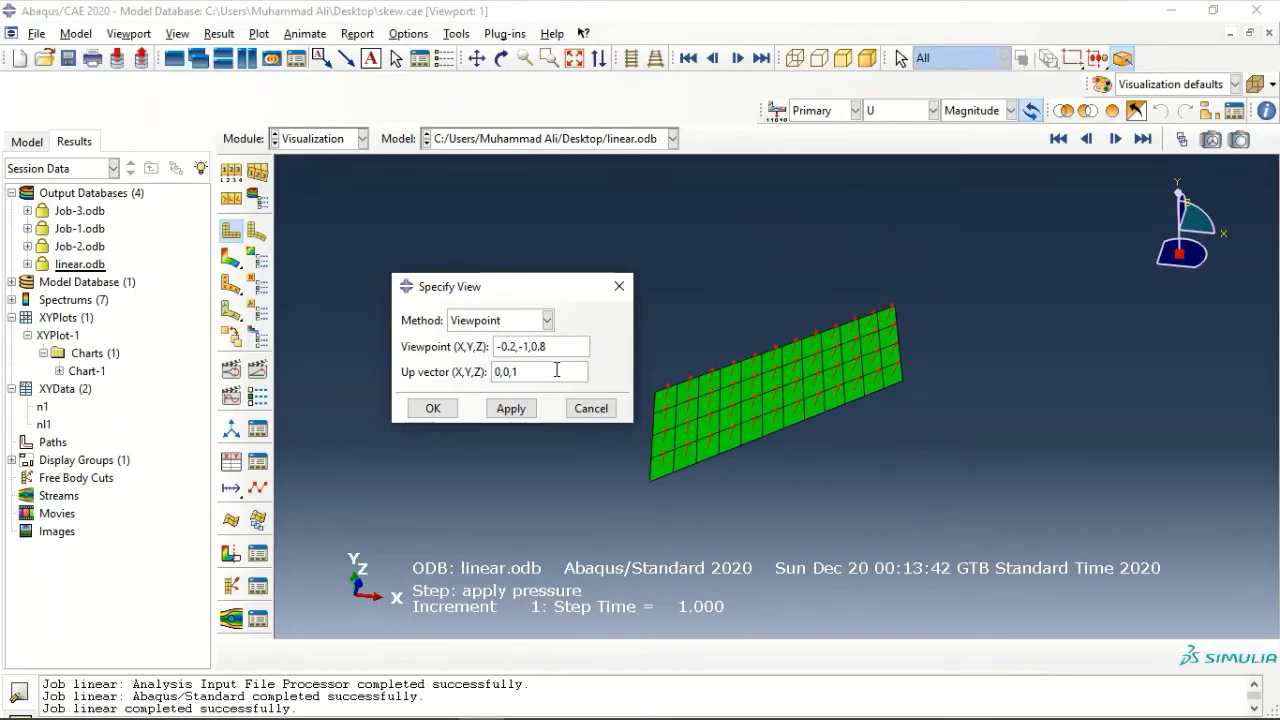
left_click(433, 408)
scroll(845, 377, "down", 3)
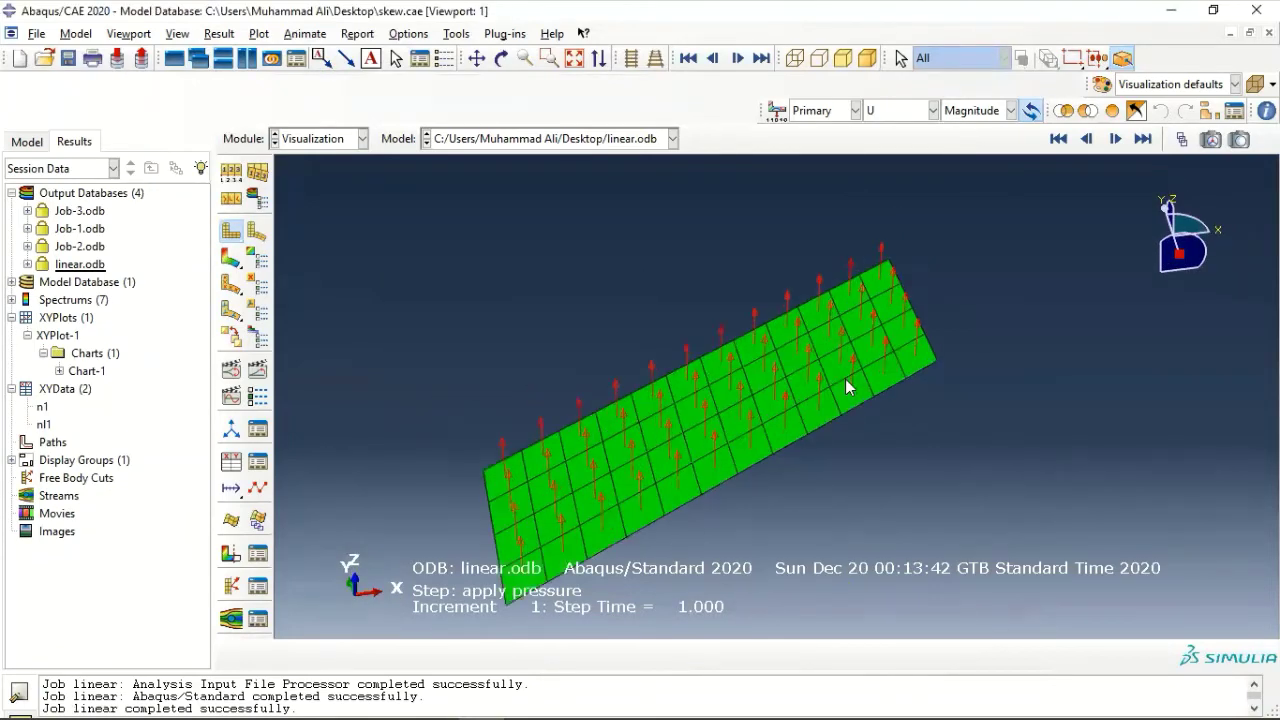
left_click(186, 36)
left_click(200, 204)
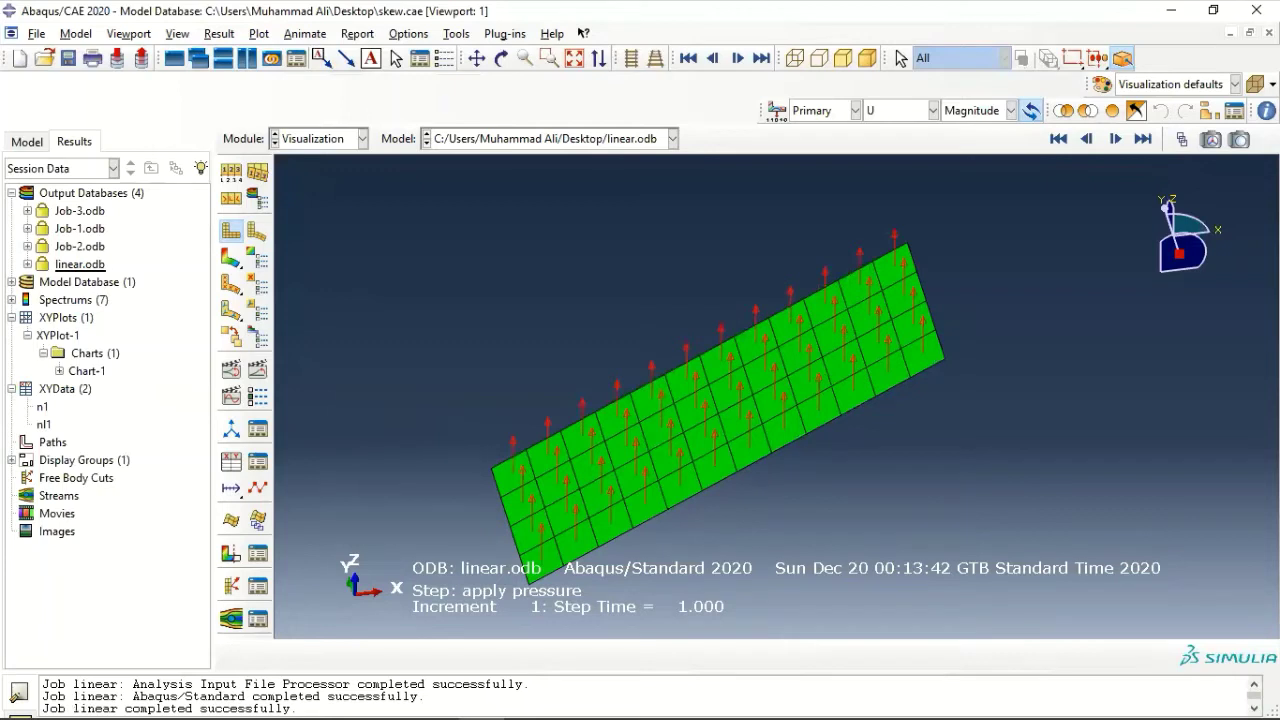
Turn off the display of normals in the common plot options.
left_click(232, 172)
left_click(415, 238)
left_click(285, 268)
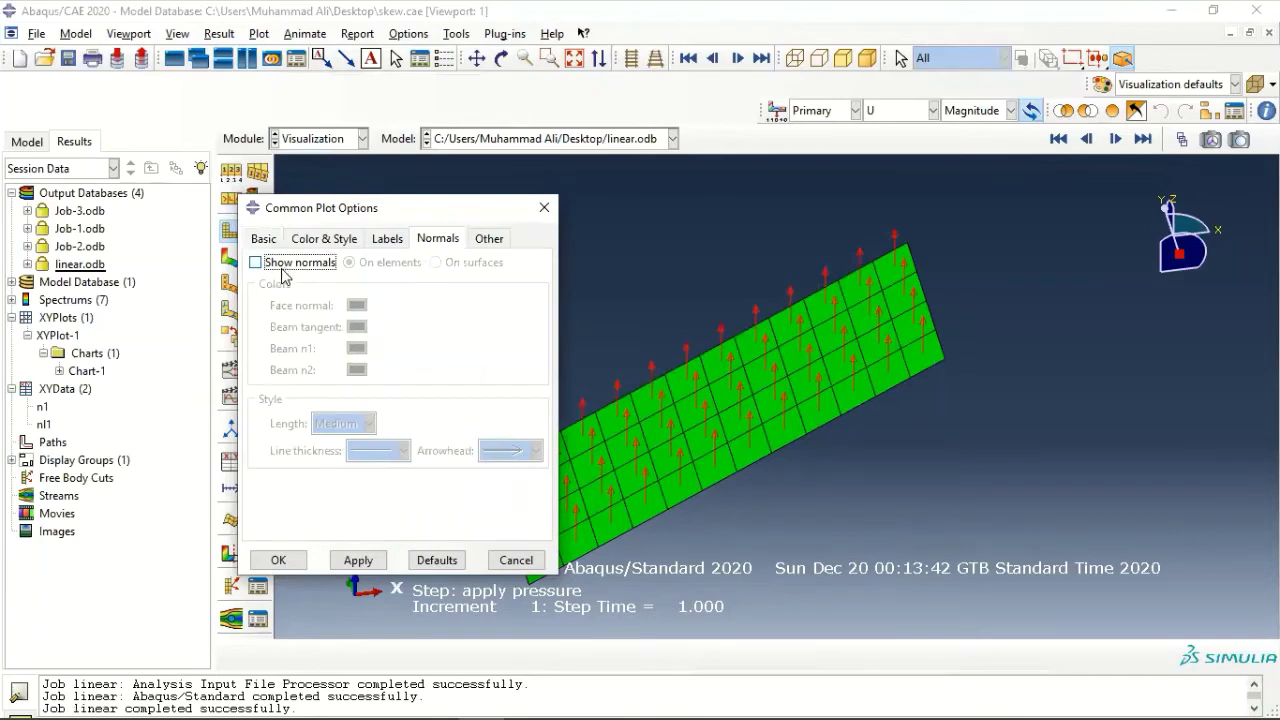
left_click(288, 560)
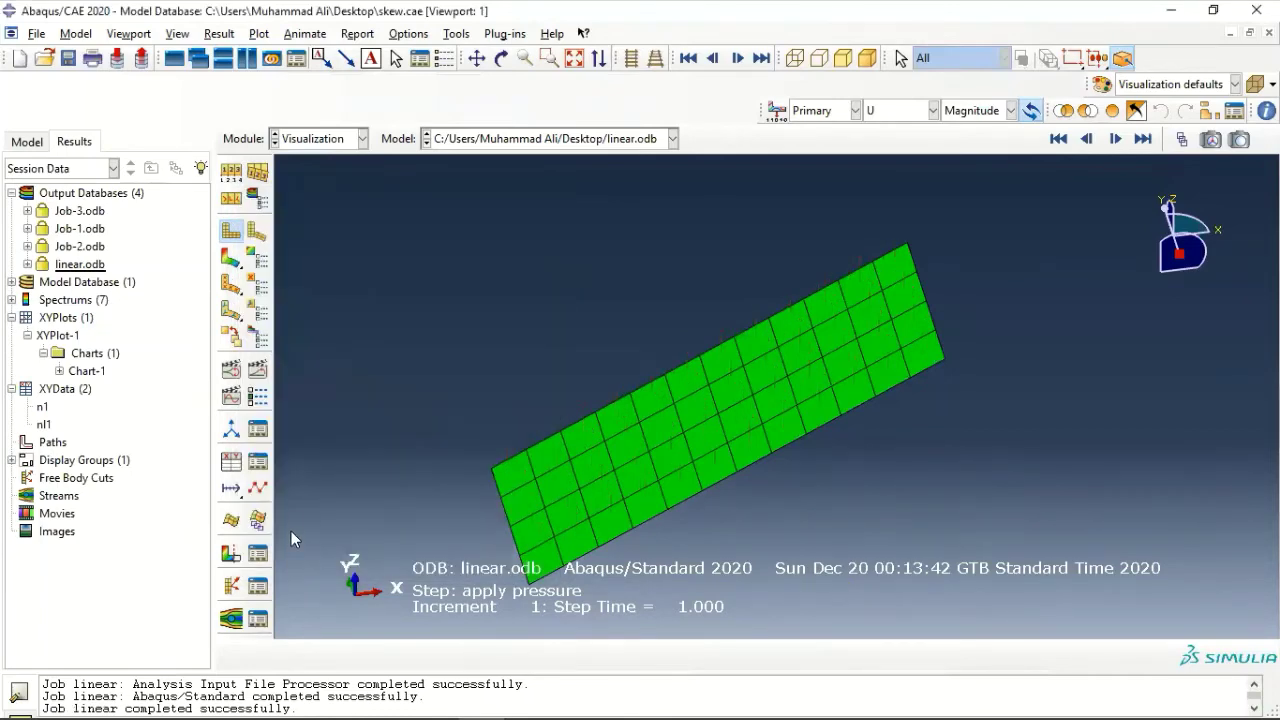
scroll(699, 397, "up", 3)
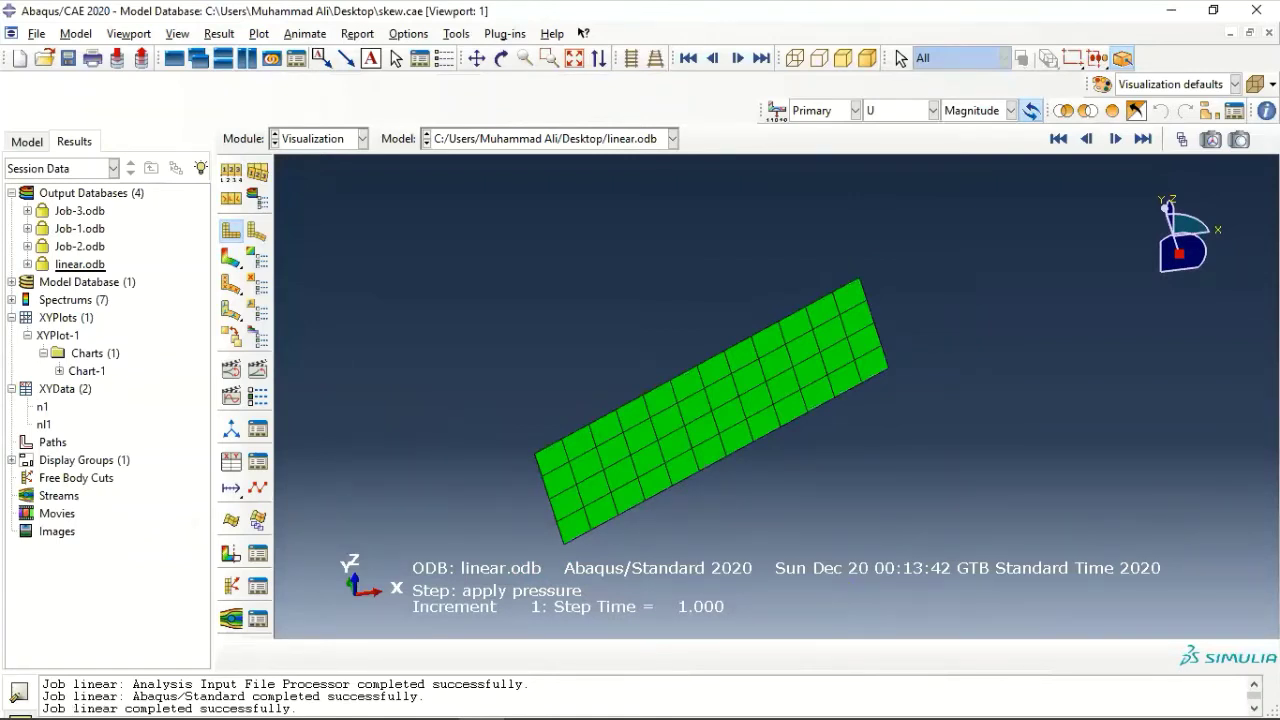
Plot the spatial displacement U as symbols on the deformed plate, using the selected component U3.
left_click(213, 35)
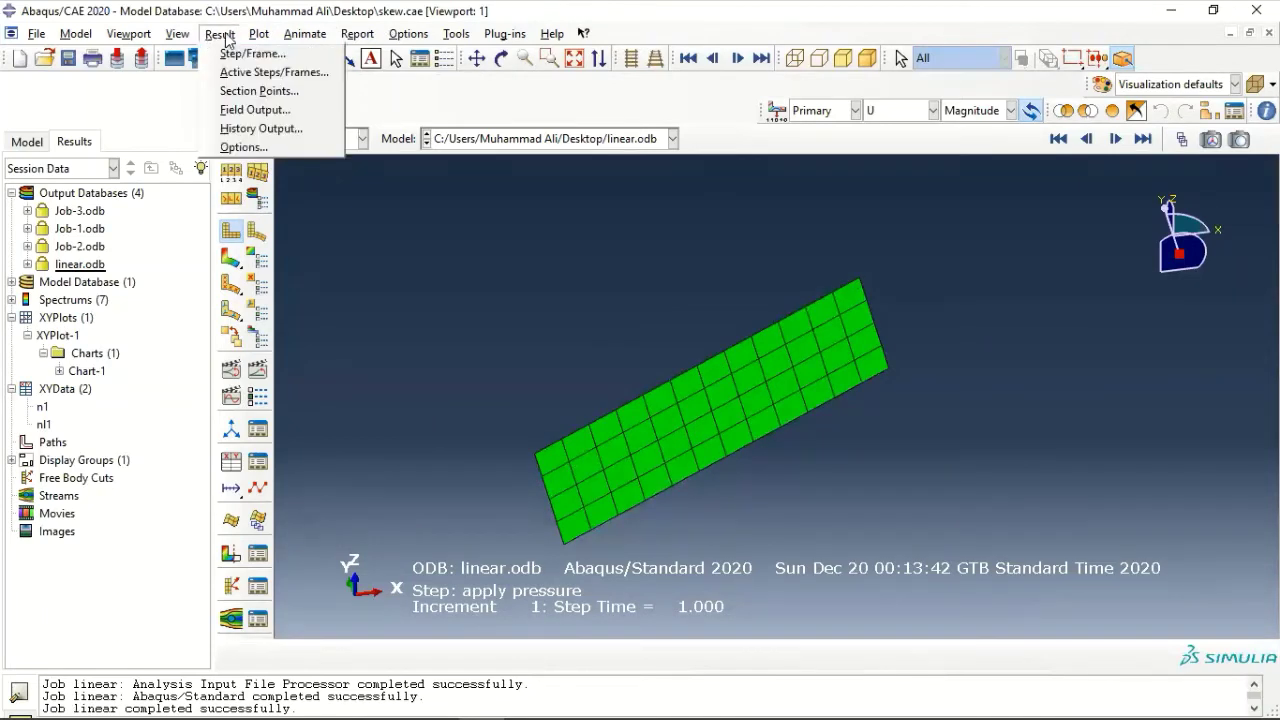
left_click(255, 109)
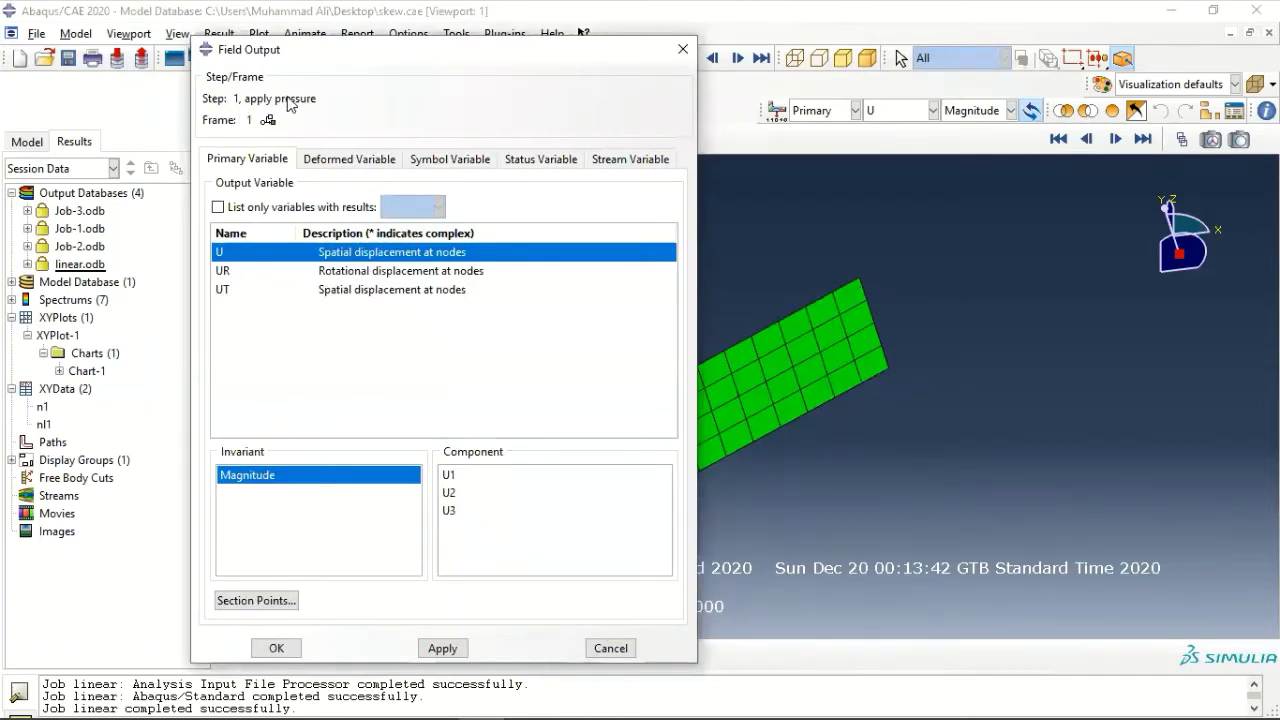
left_click(454, 160)
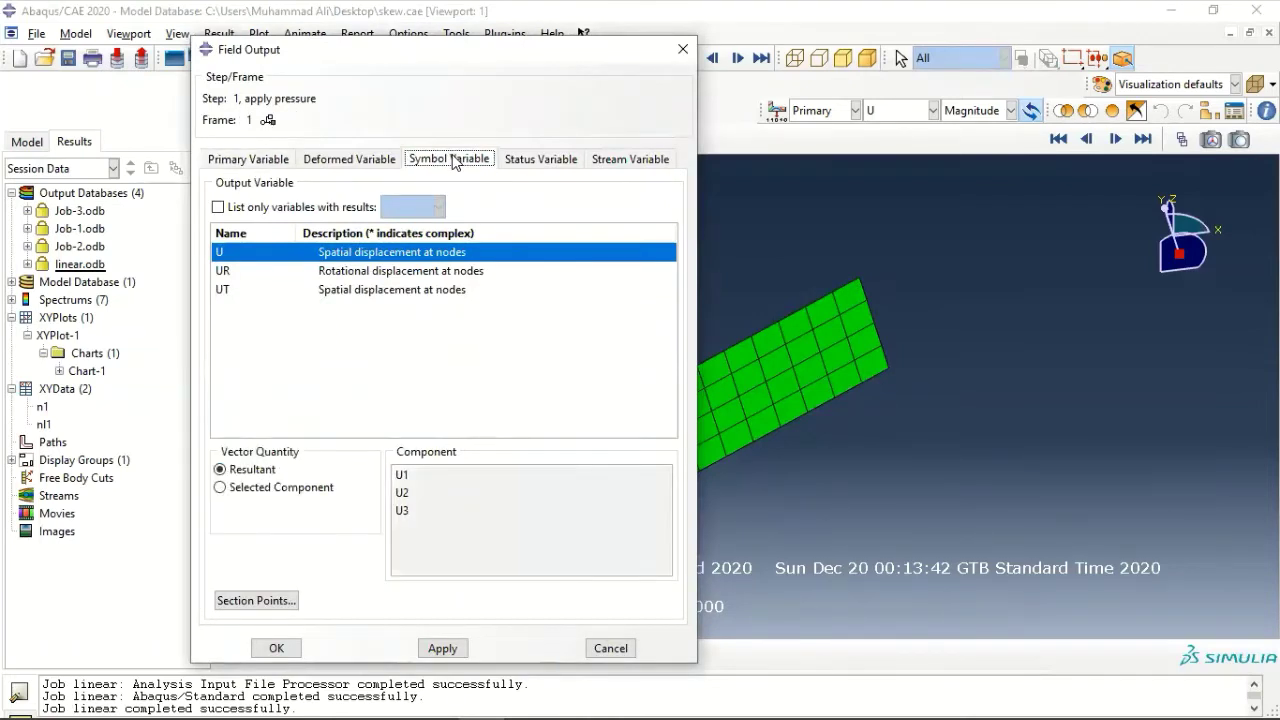
left_click(274, 488)
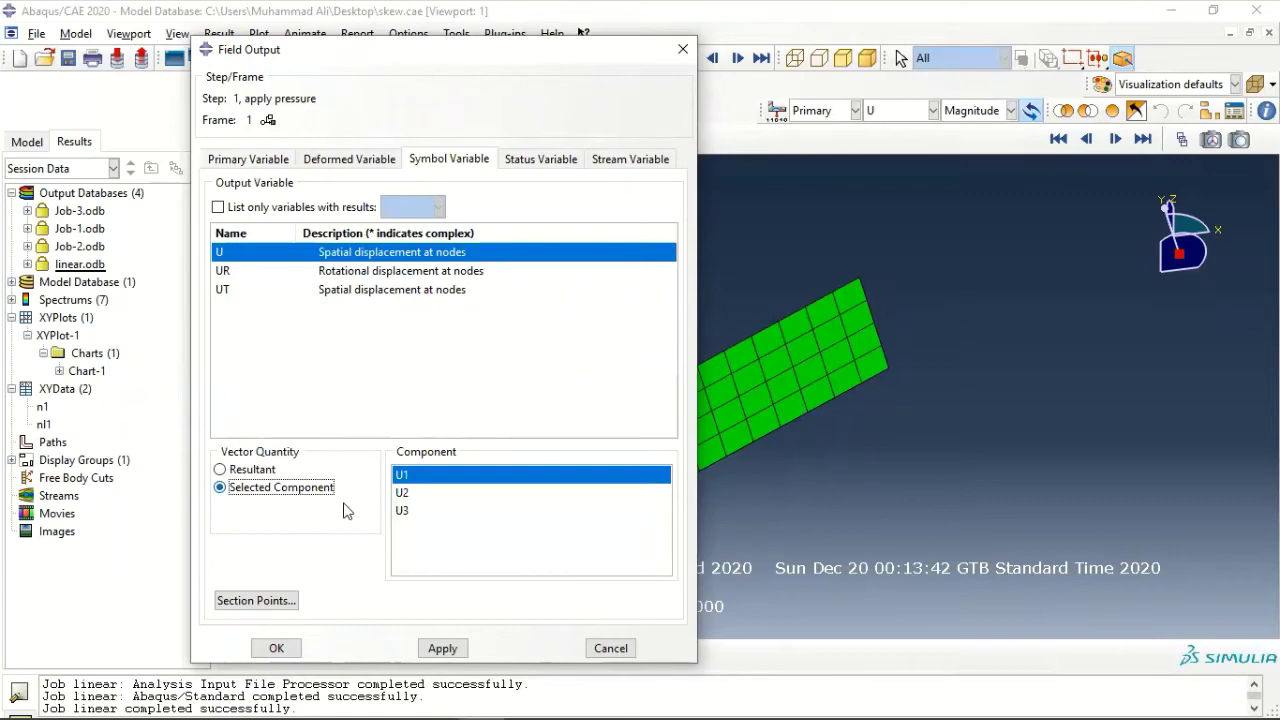
left_click(402, 511)
left_click(276, 648)
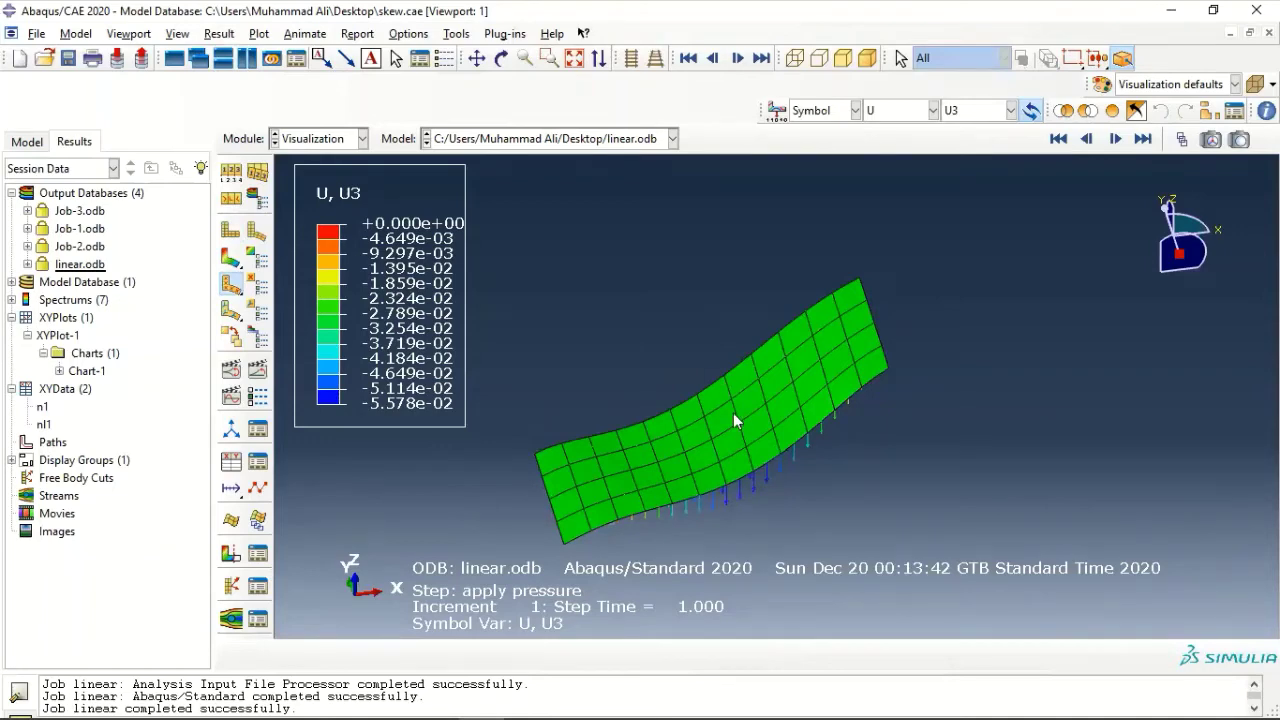
Inspect the displacement symbols from other angles and display the deformed plate in wireframe.
left_click_drag(733, 413, 812, 340, "ctrl+alt")
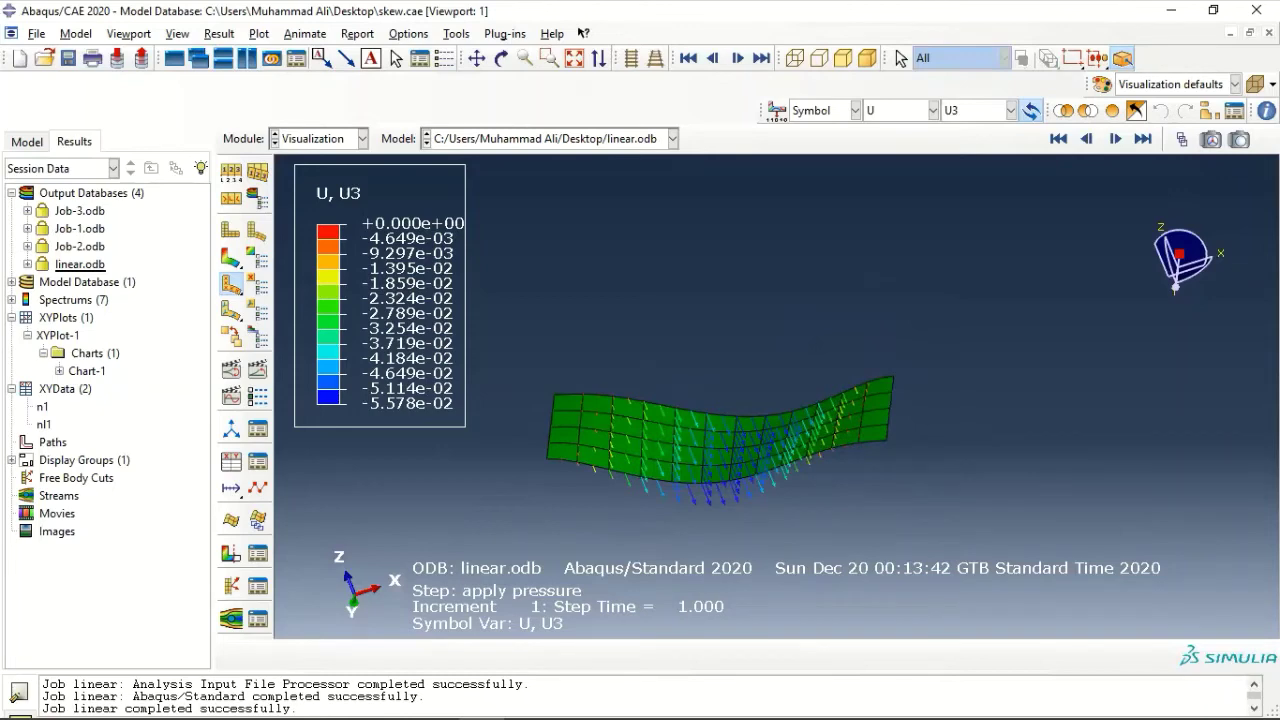
left_click_drag(714, 349, 785, 325, "ctrl+alt")
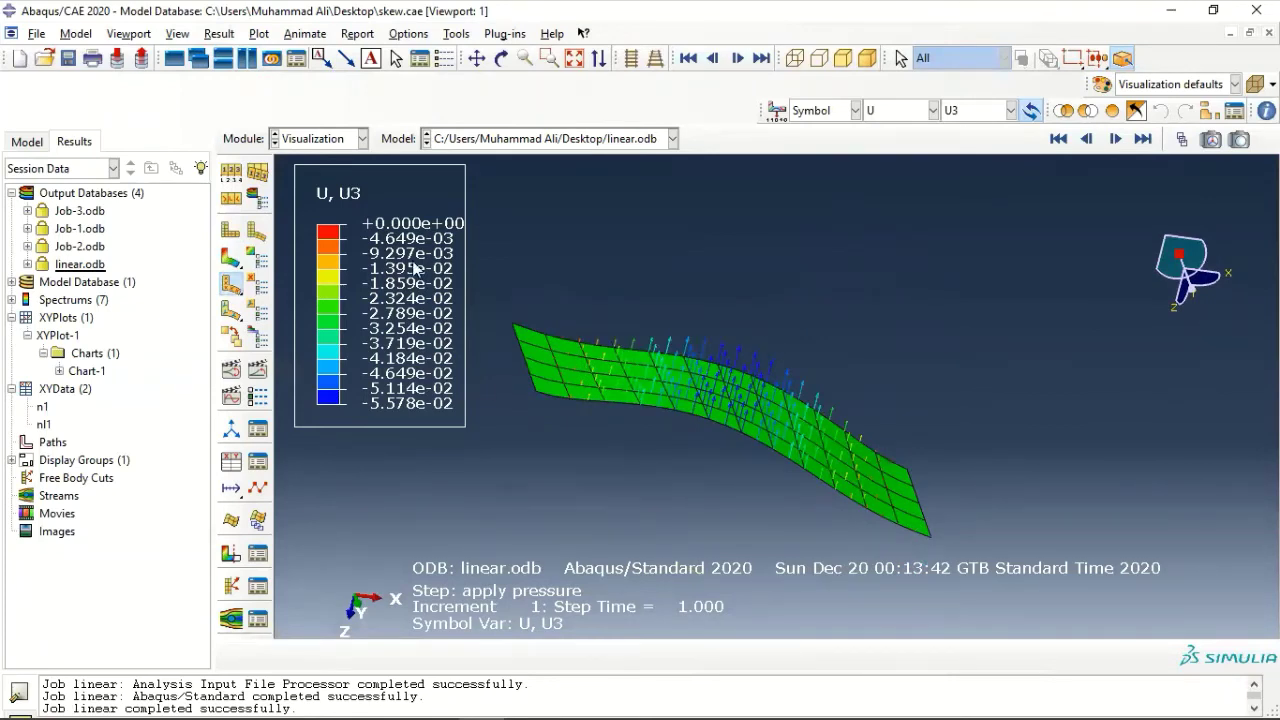
left_click(794, 59)
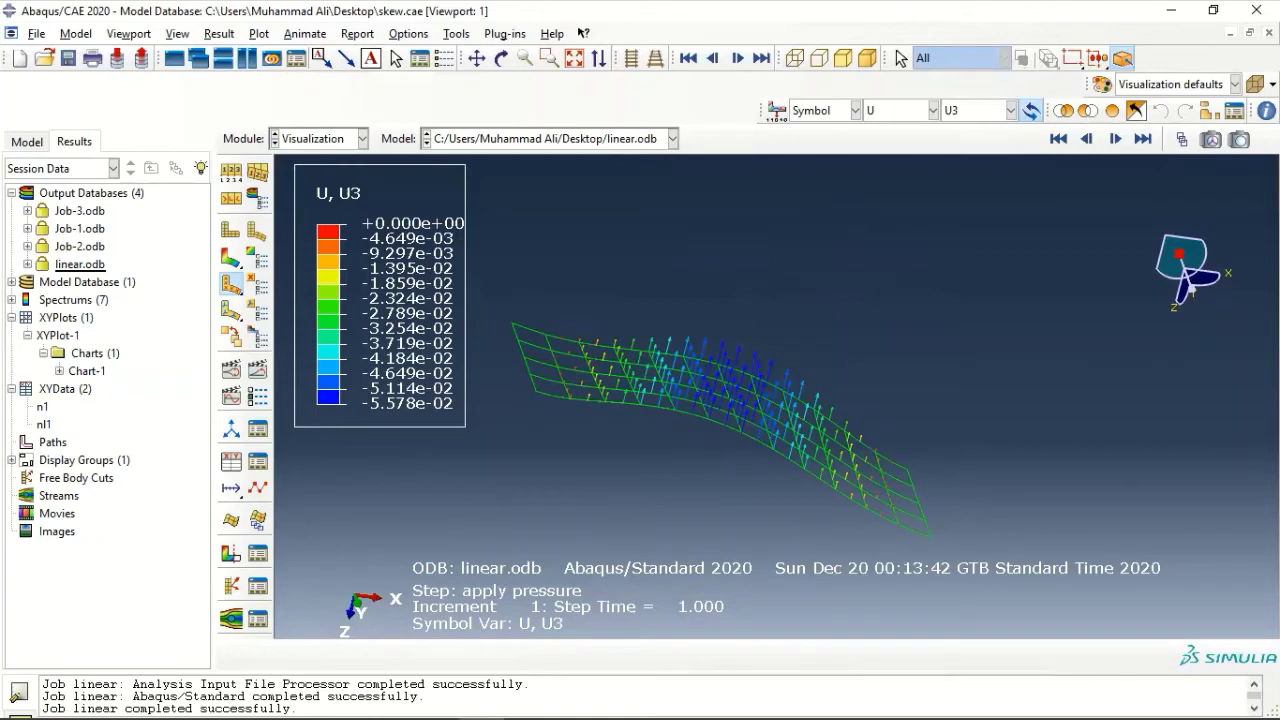
Examine the primary field output variables available in the linear job's results.
left_click(220, 34)
left_click(254, 109)
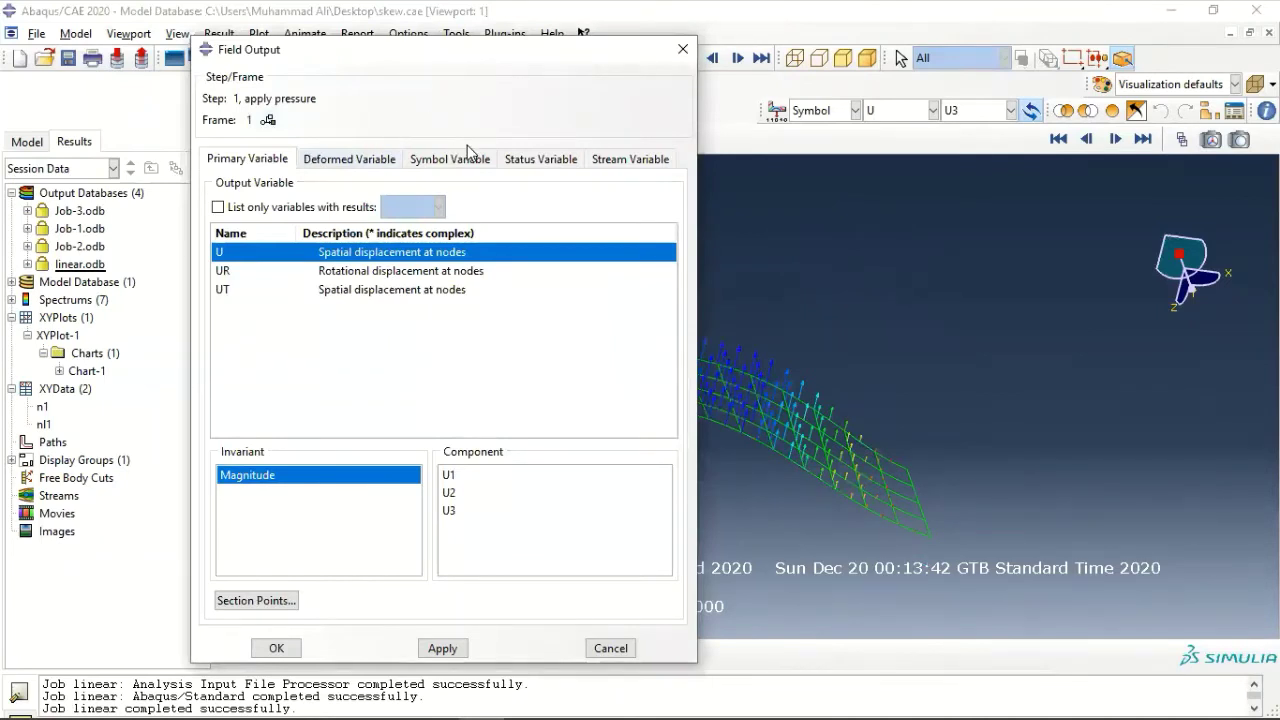
left_click(232, 164)
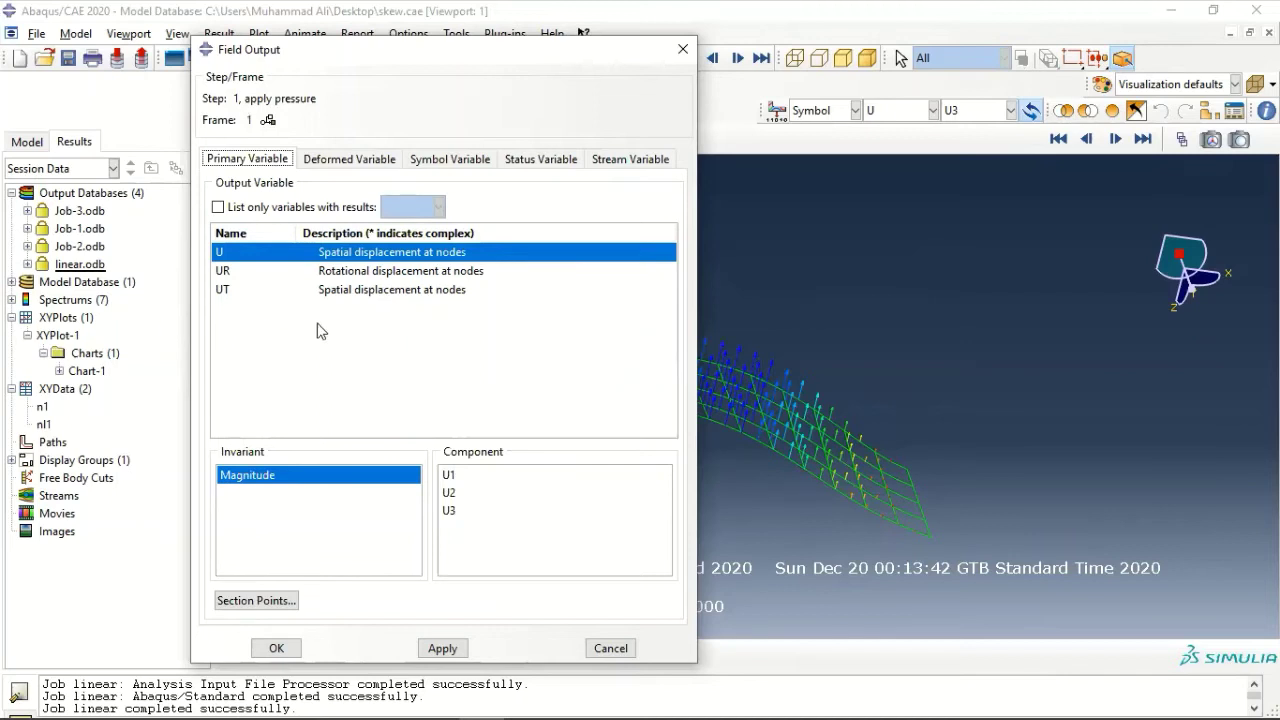
left_click(682, 50)
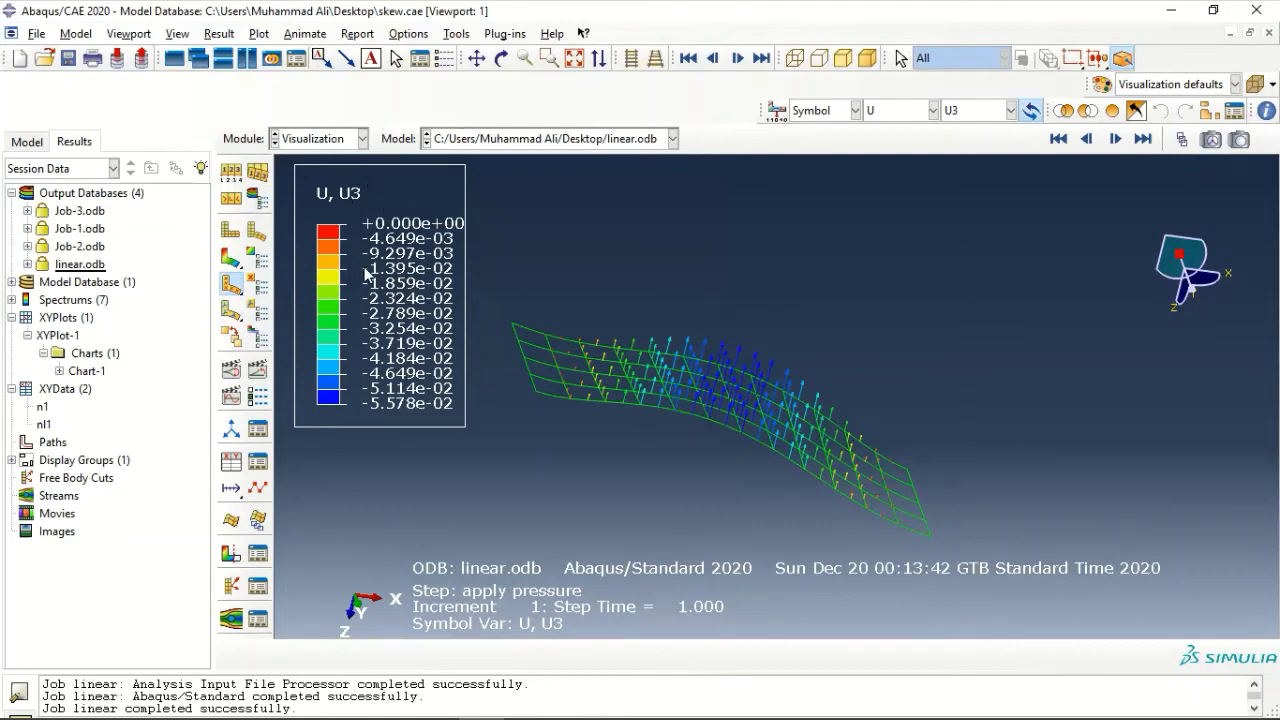
left_click(34, 139)
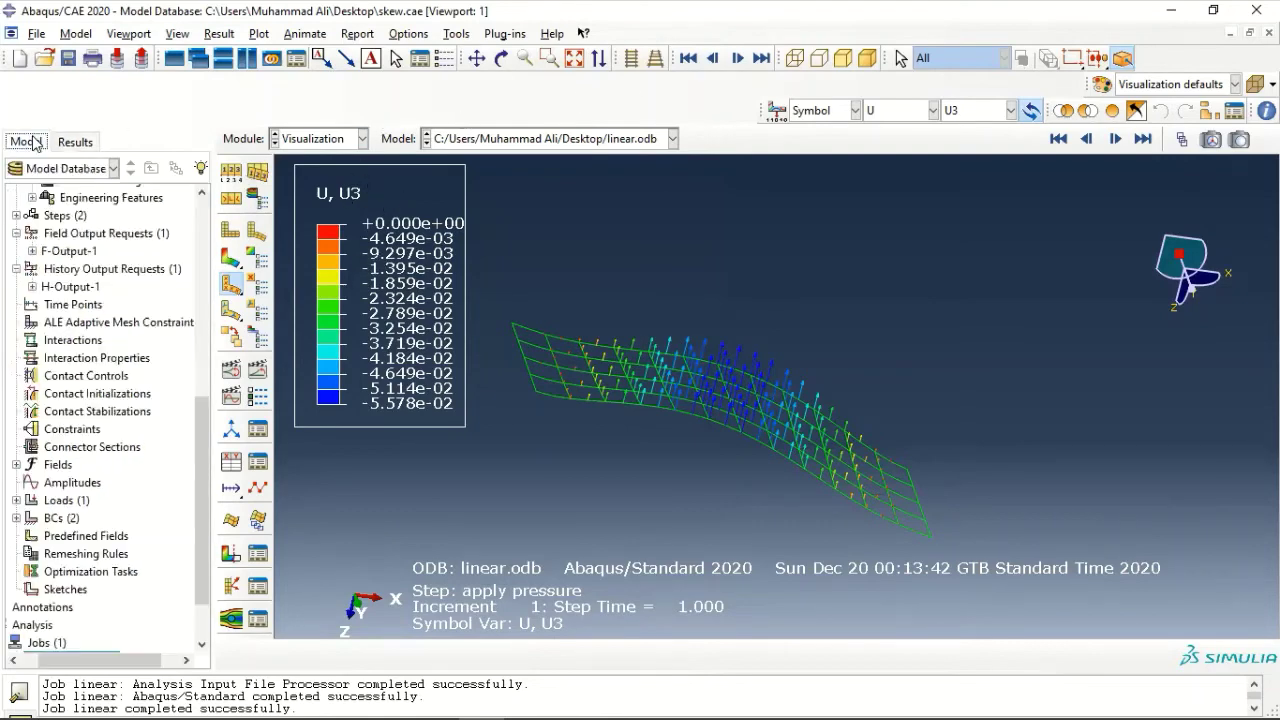
left_click(93, 234)
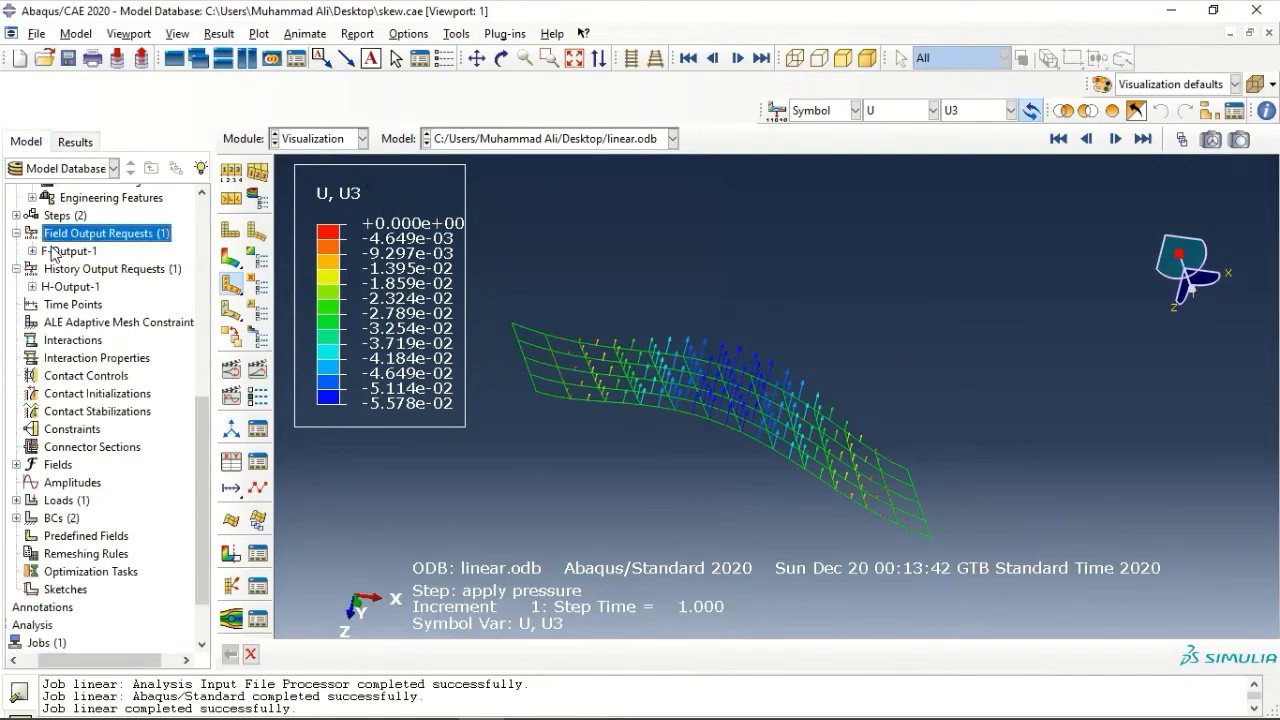
right_click(54, 251)
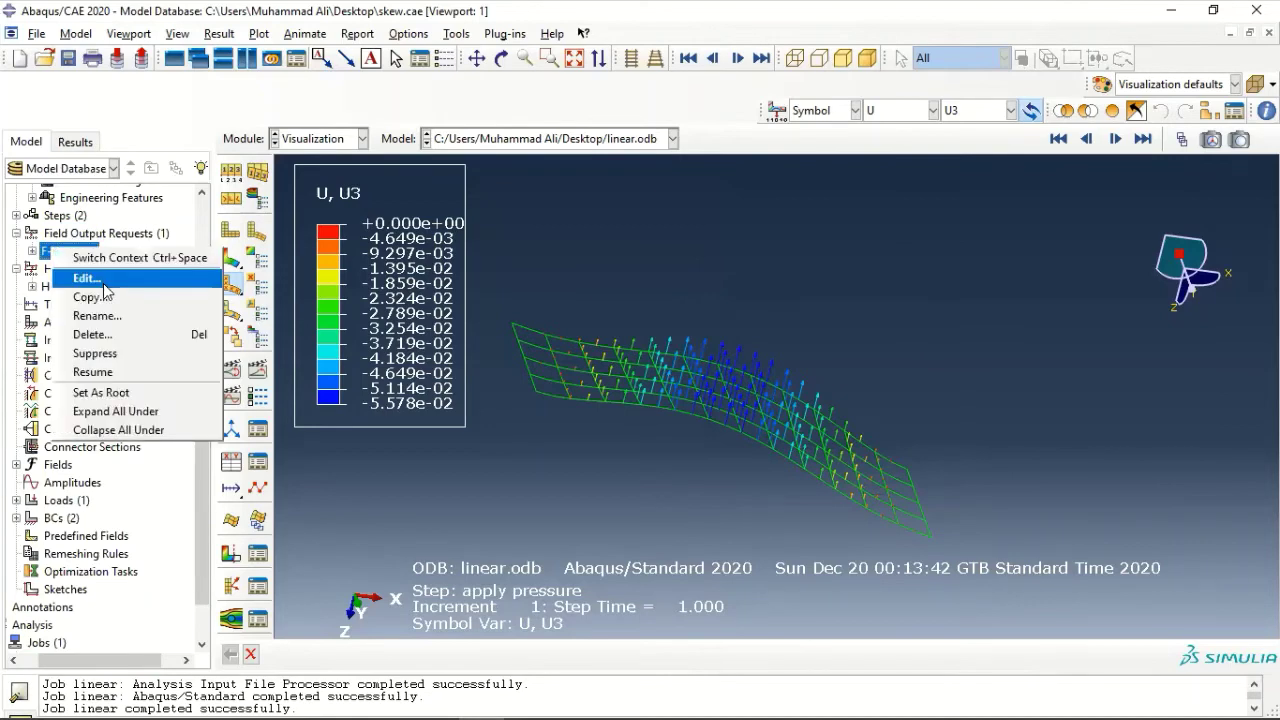
left_click(104, 282)
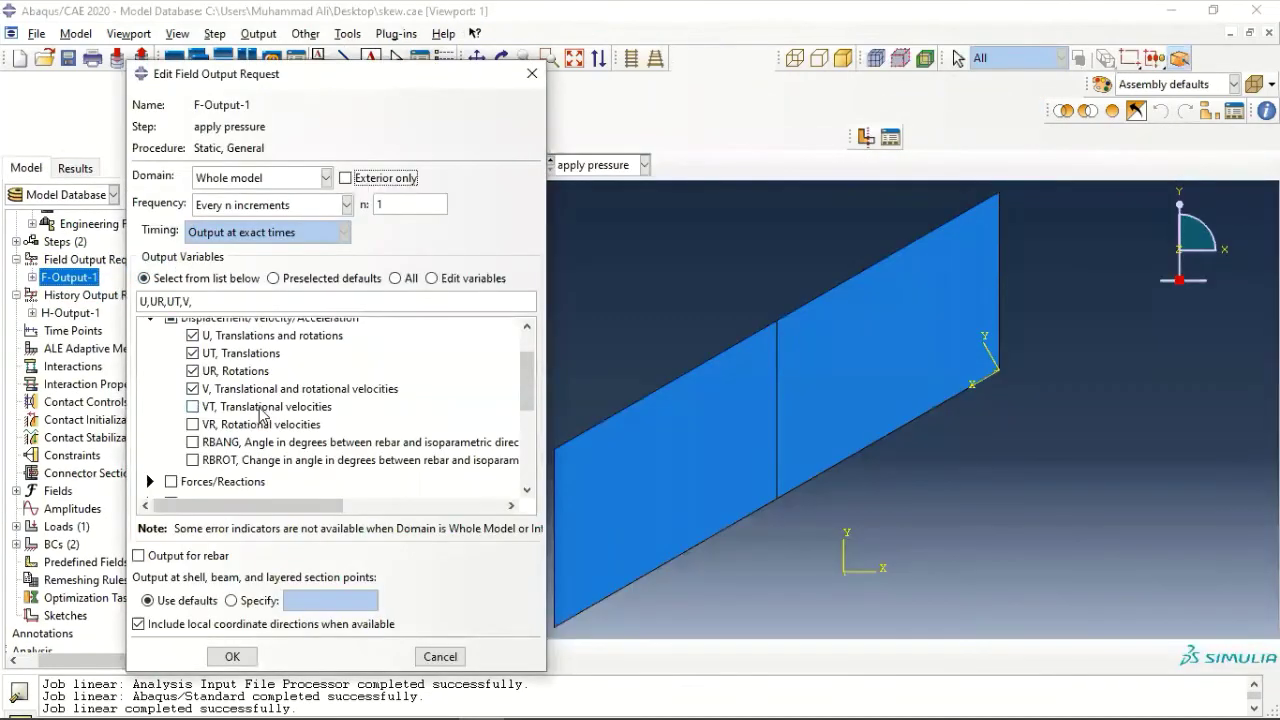
scroll(262, 416, "up", 1)
left_click(150, 331)
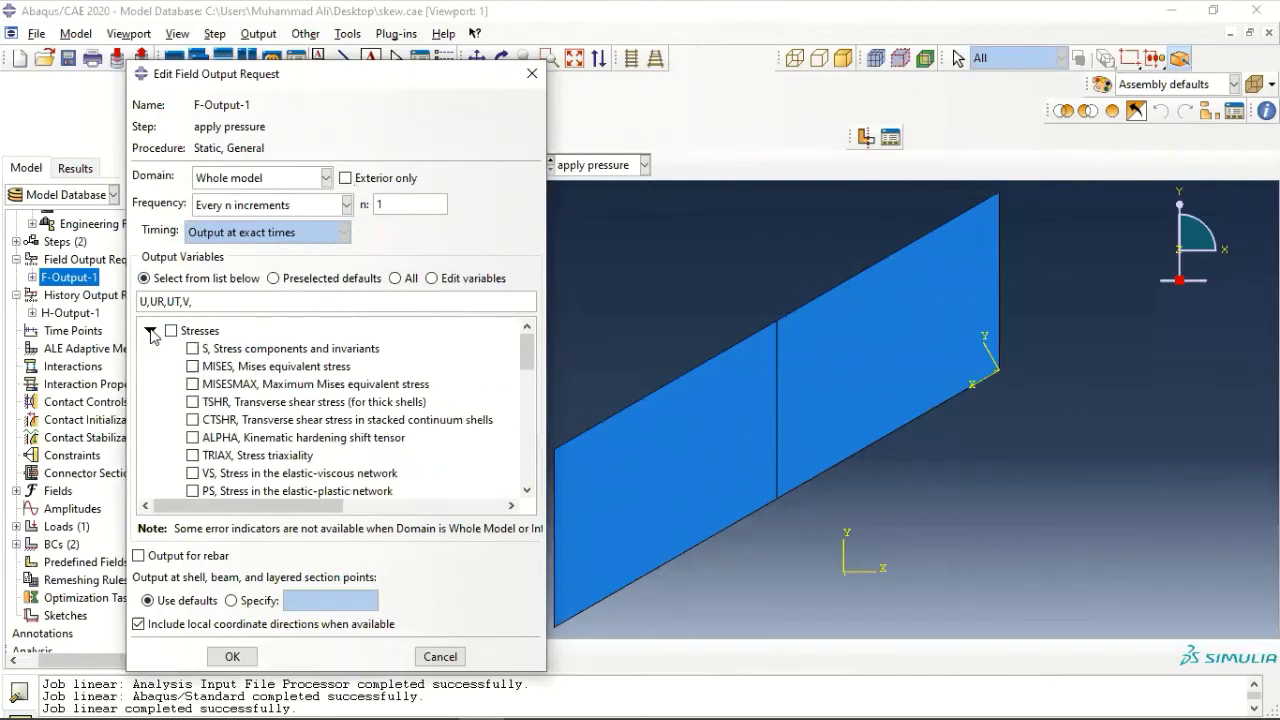
left_click(192, 349)
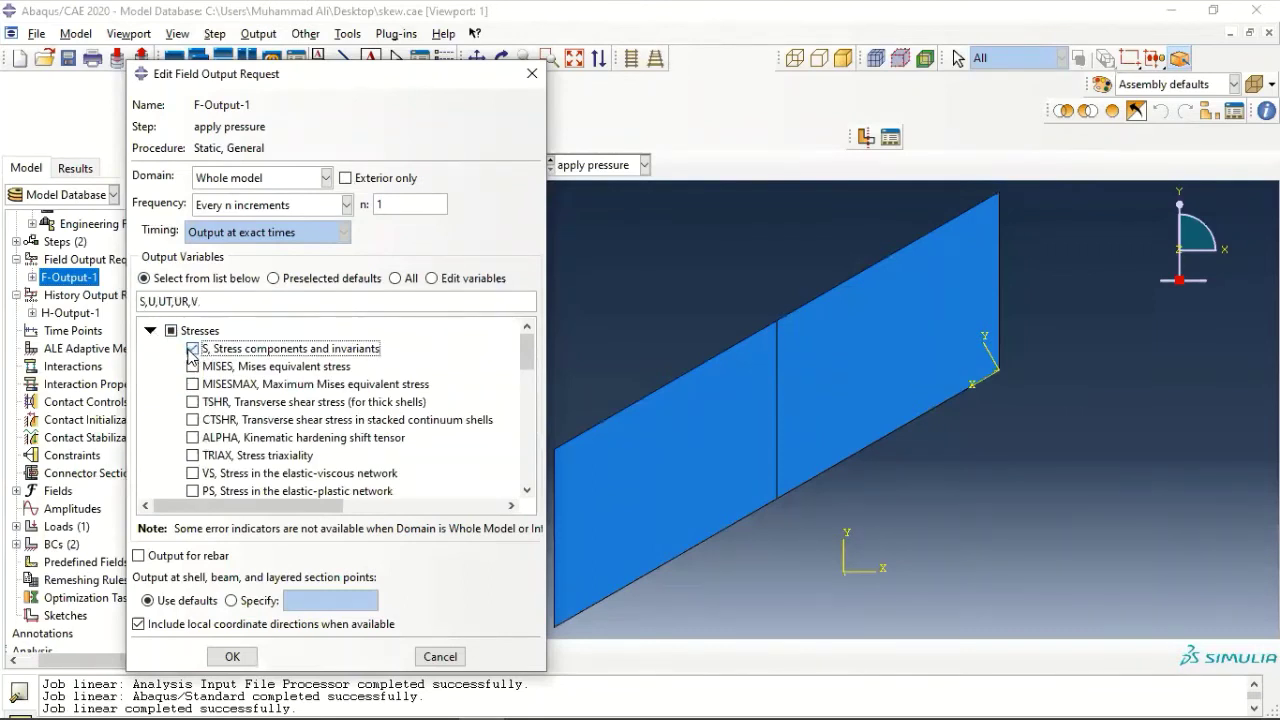
left_click(192, 349)
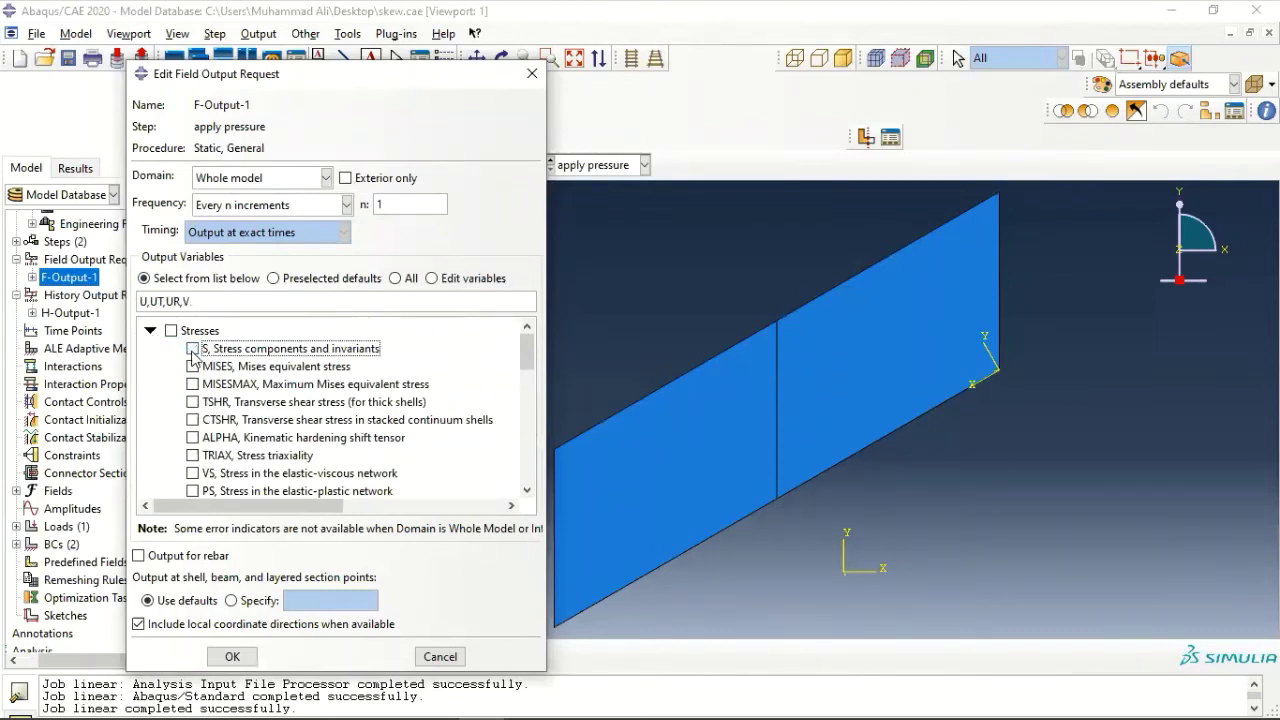
left_click(440, 657)
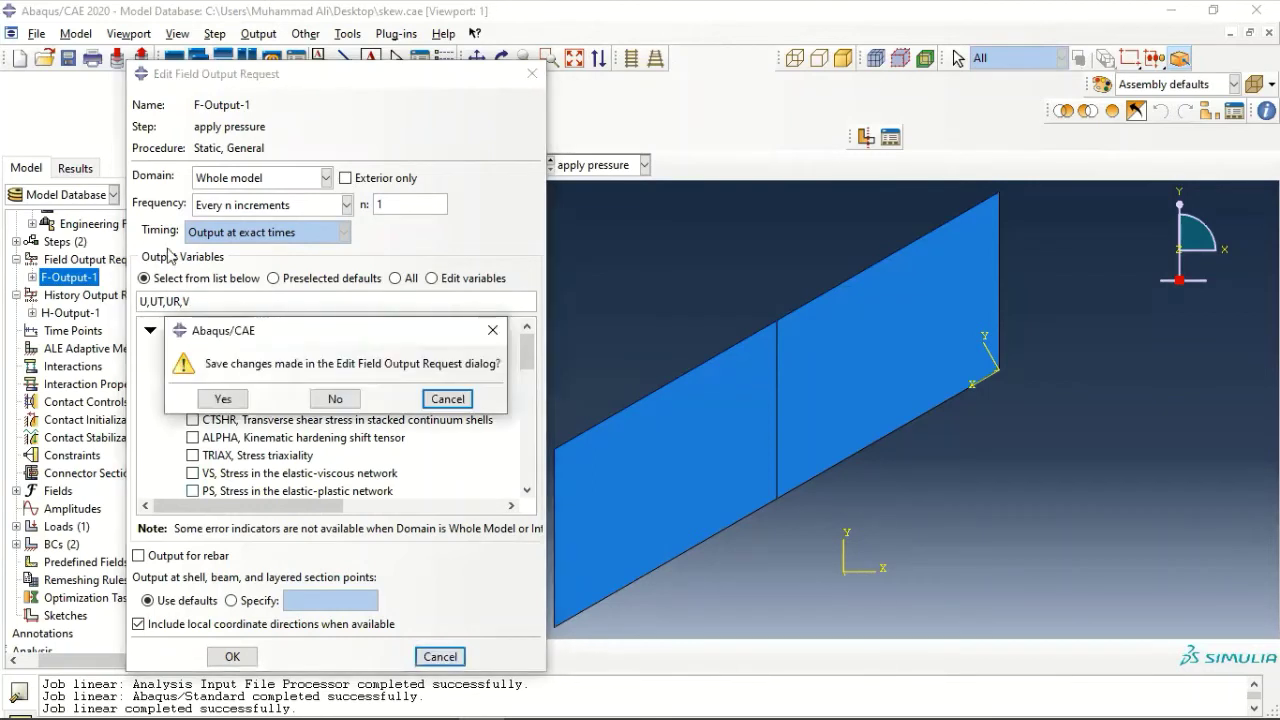
left_click(336, 398)
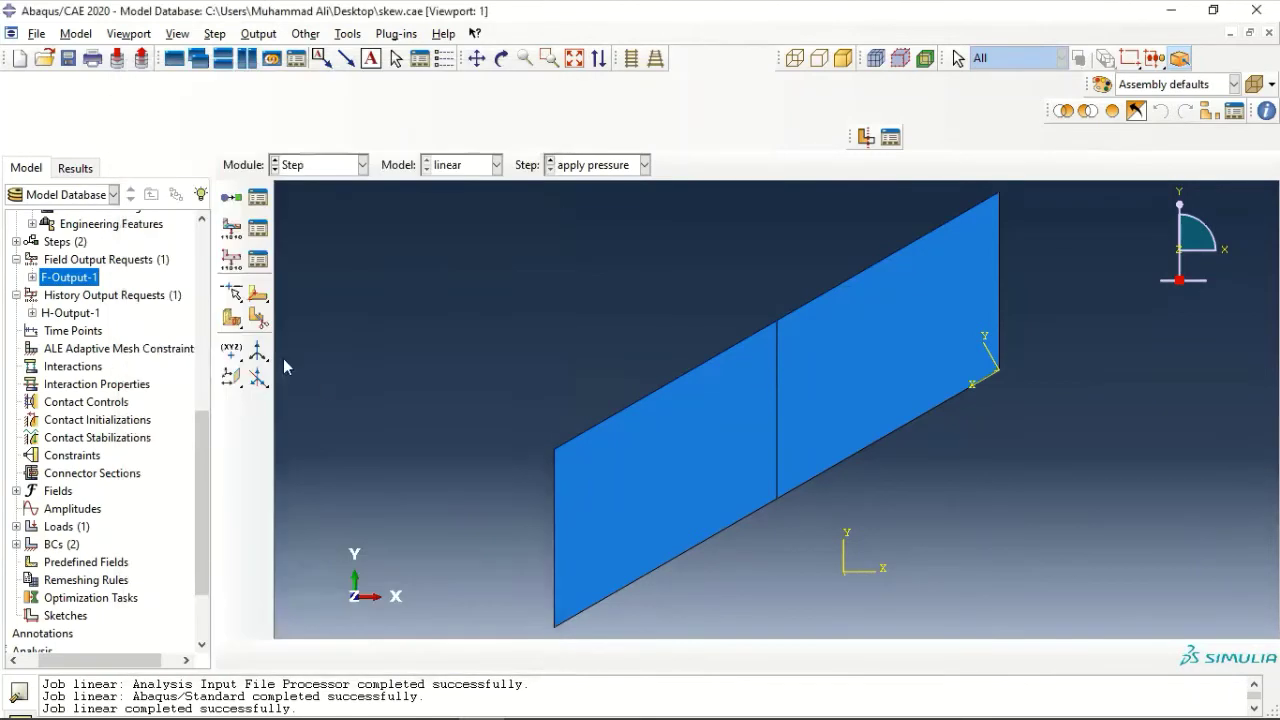
Copy the model linear to a new model named nonlin.
left_click(80, 168)
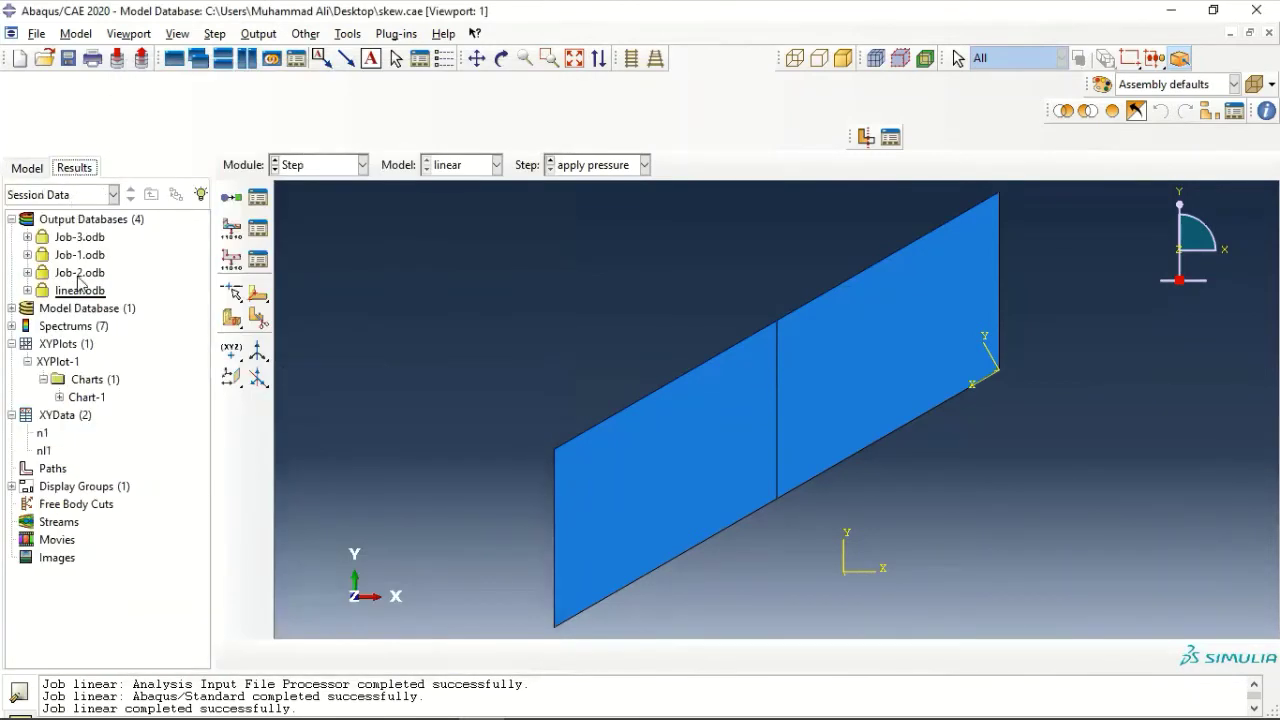
left_click(30, 170)
scroll(93, 313, "down", 2)
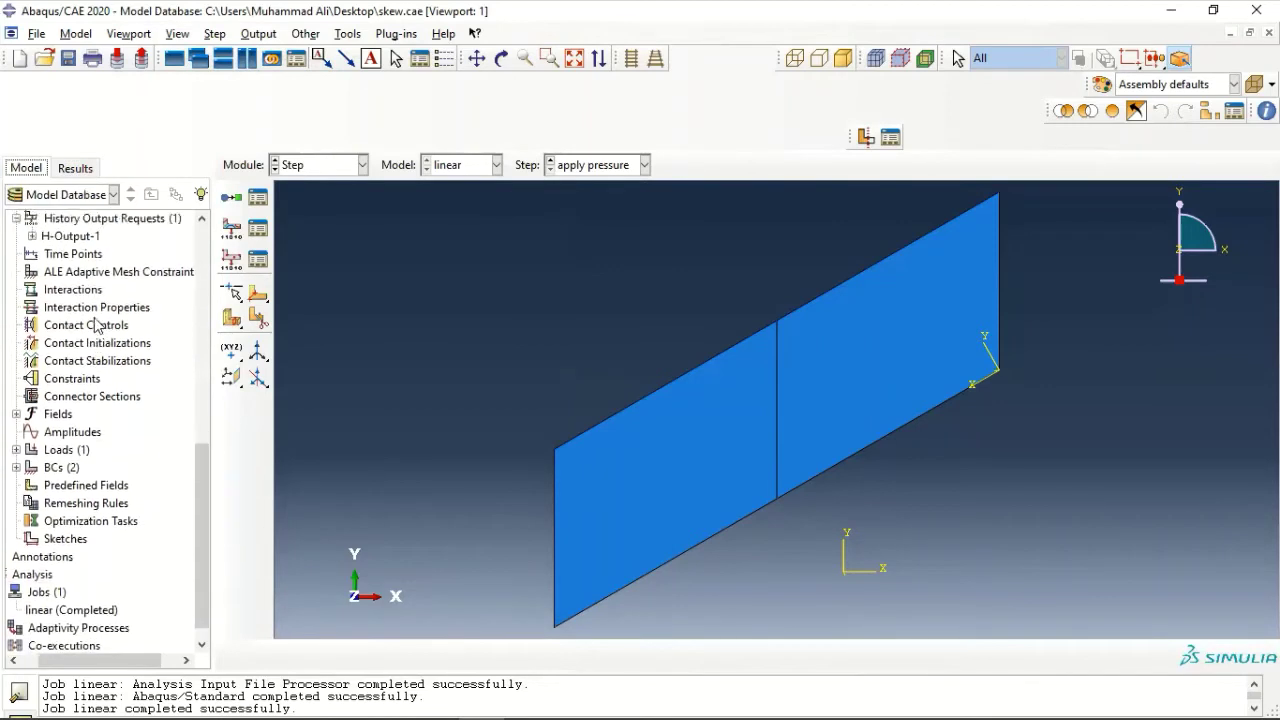
scroll(85, 313, "up", 10)
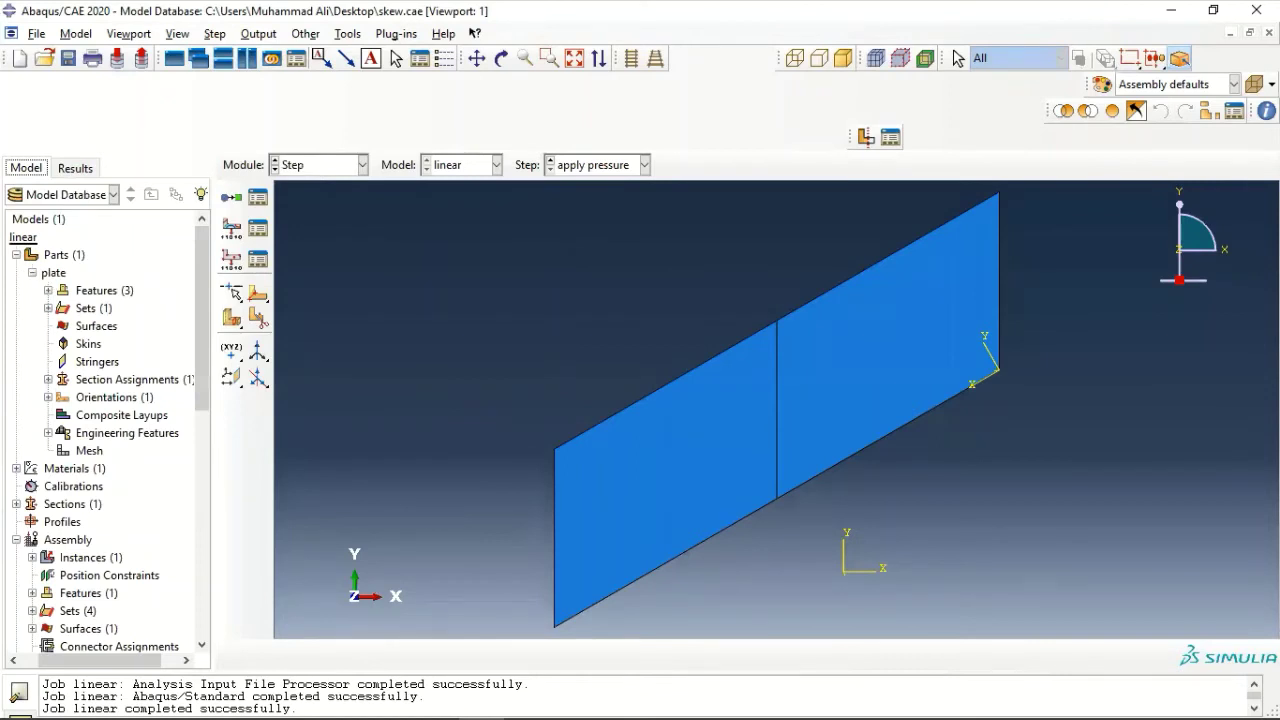
double_click(20, 252)
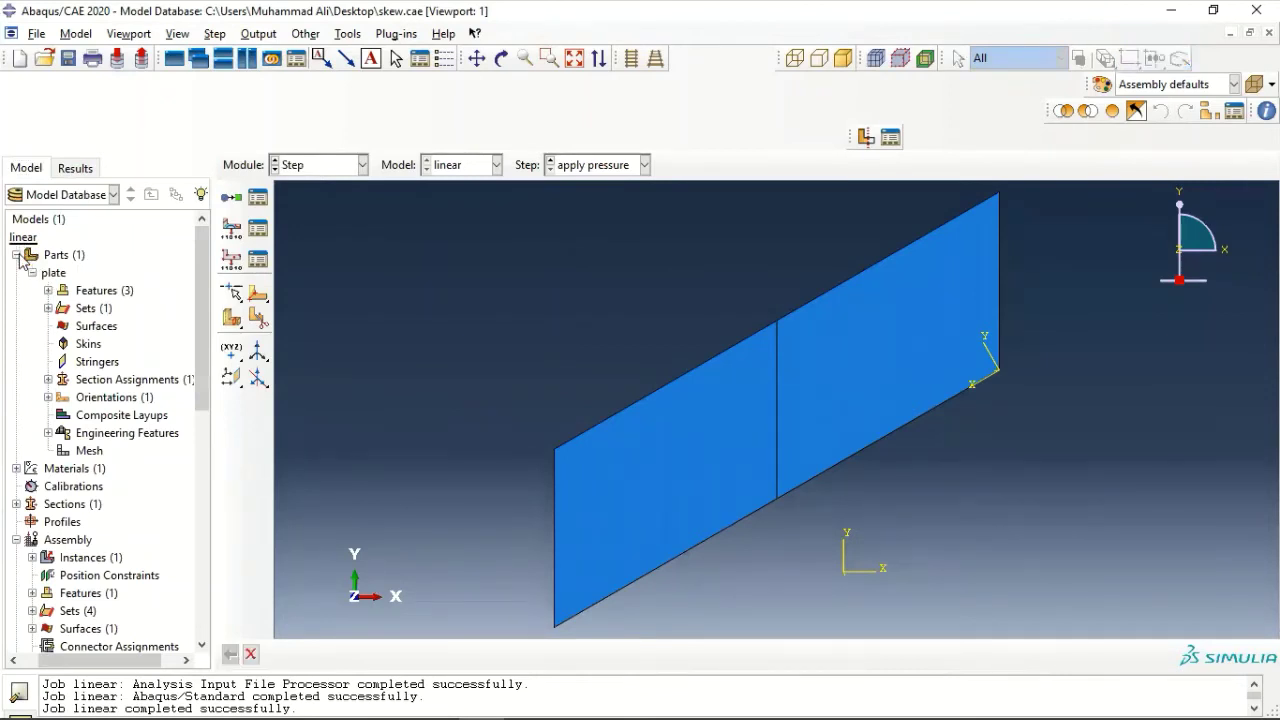
left_click_drag(108, 660, 82, 660)
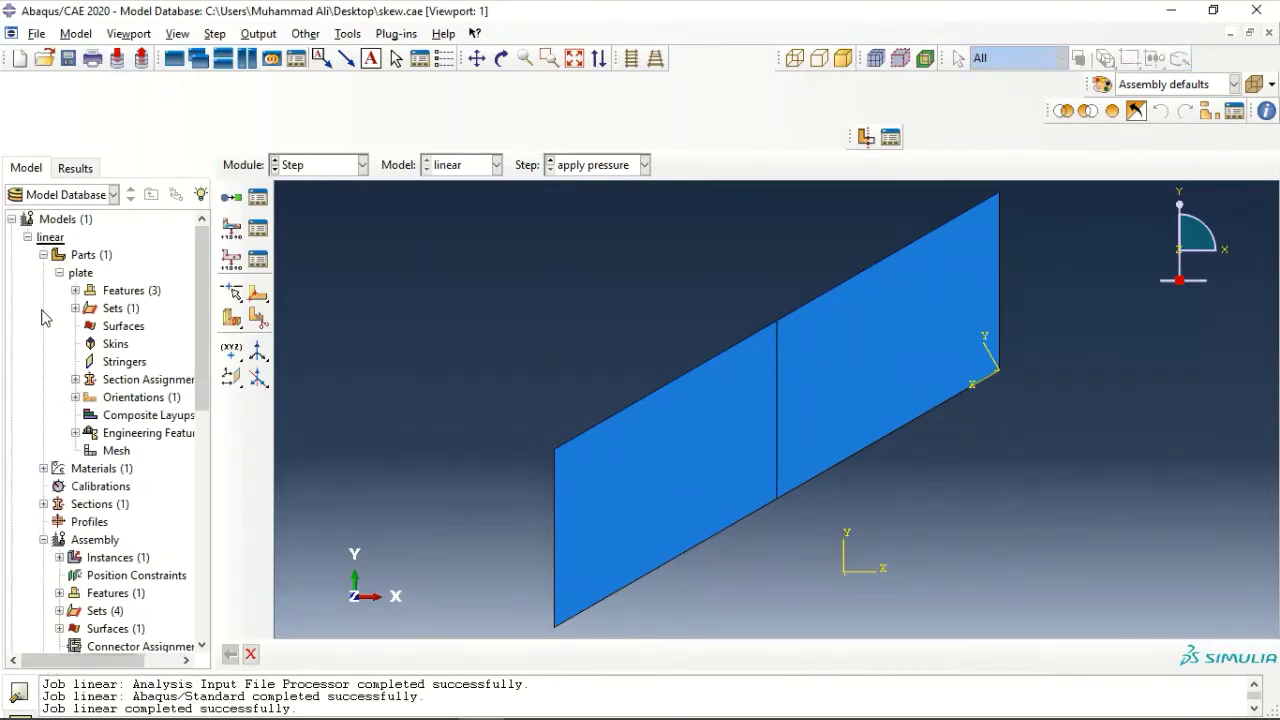
left_click(27, 237)
left_click(47, 238)
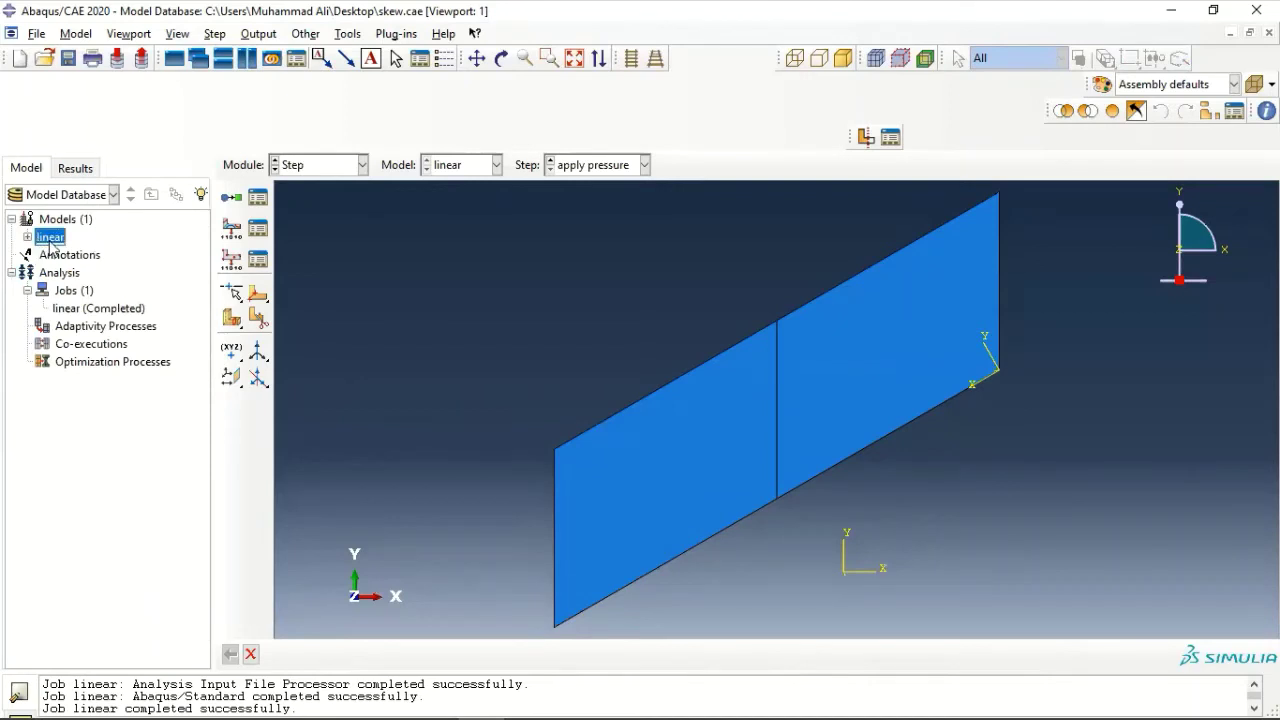
right_click(52, 240)
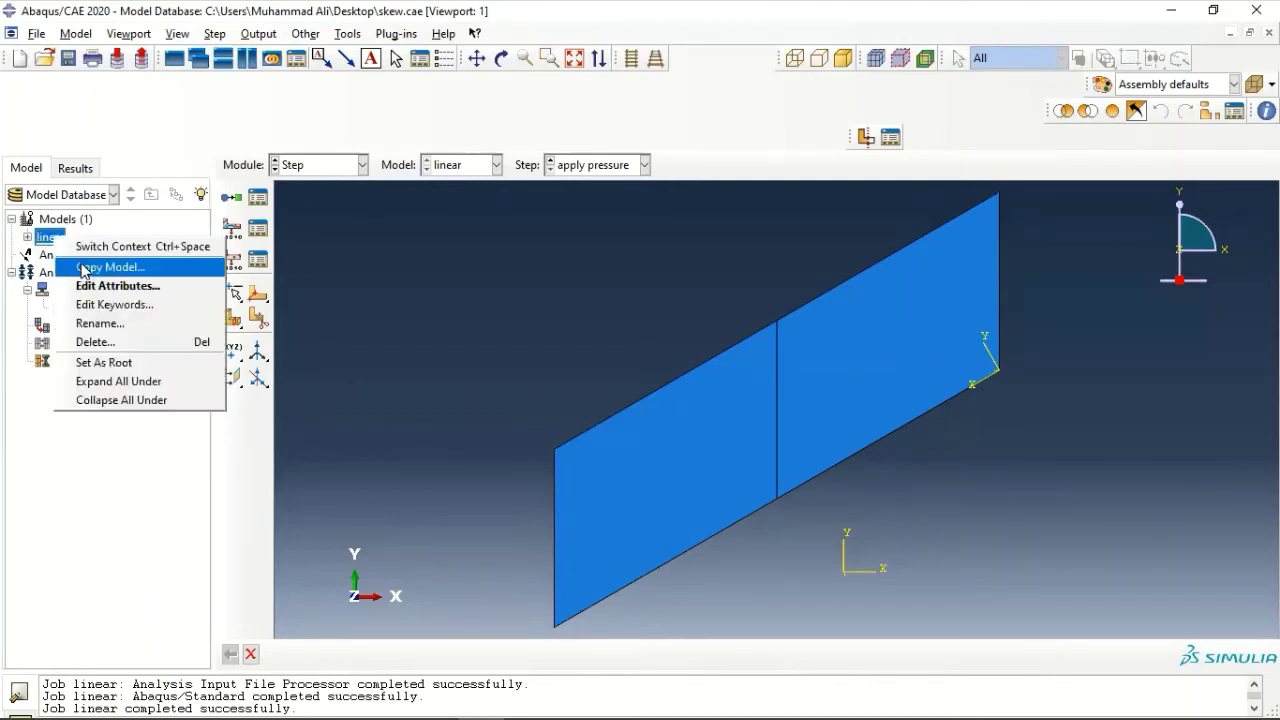
left_click(88, 264)
type("nonlin")
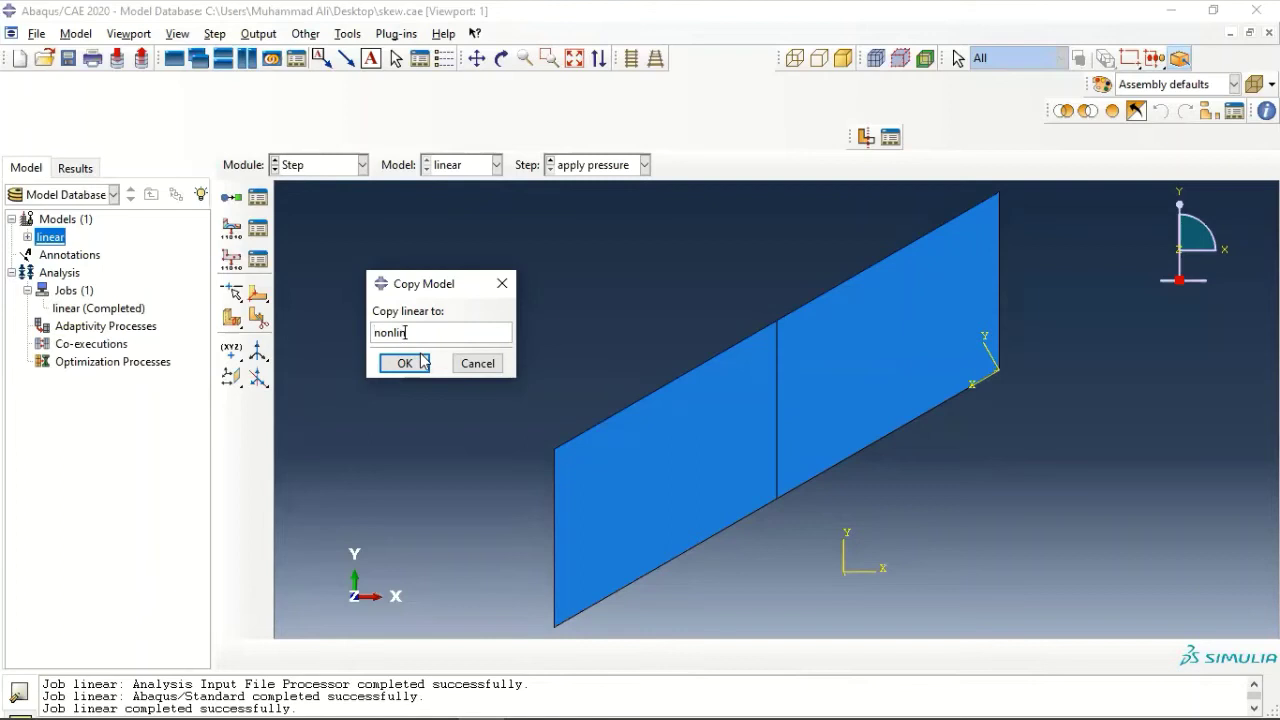
left_click(405, 363)
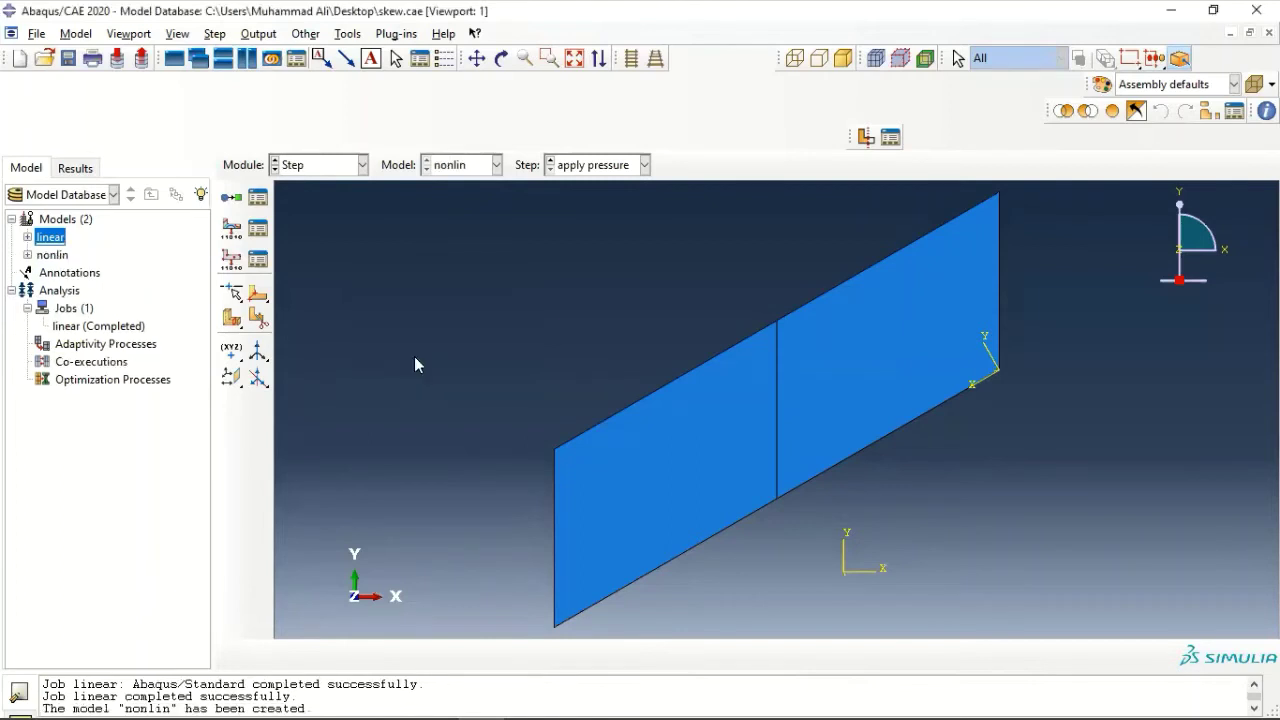
In nonlin's apply pressure step, turn Nlgeom on and set the initial increment size to 0.1.
left_click(40, 257)
double_click(37, 257)
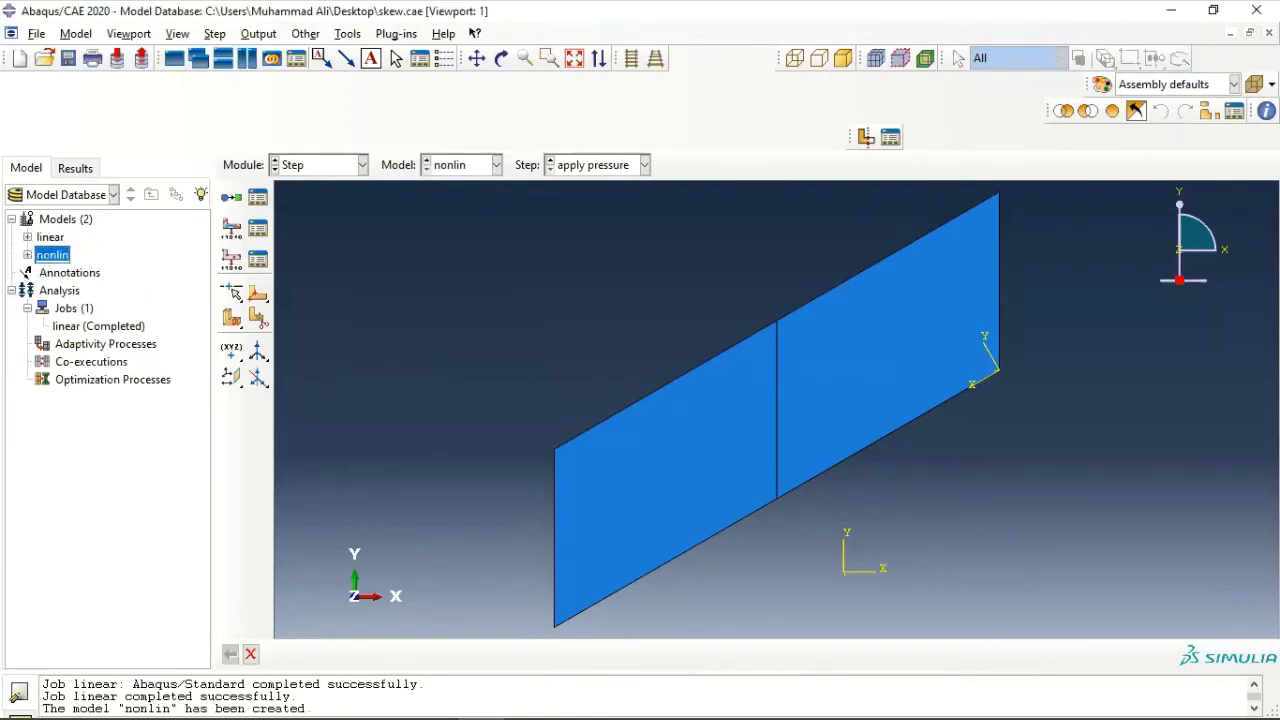
left_click(28, 255)
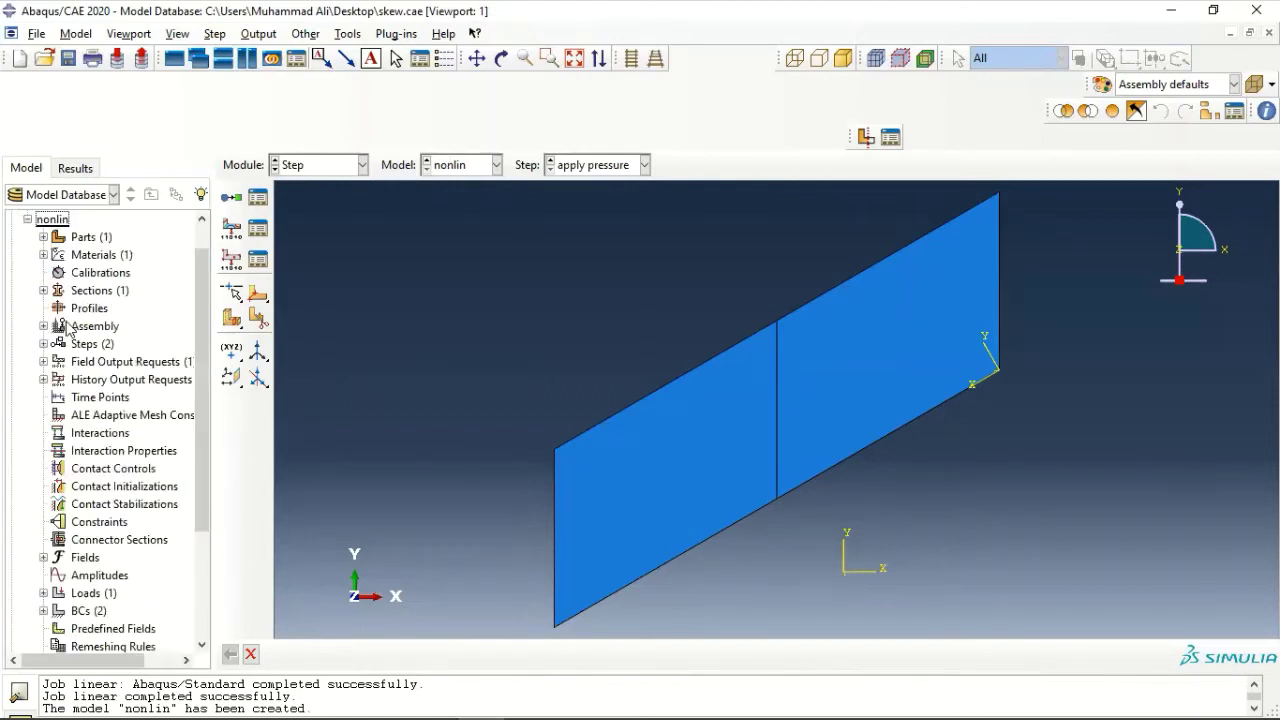
left_click(43, 344)
double_click(104, 379)
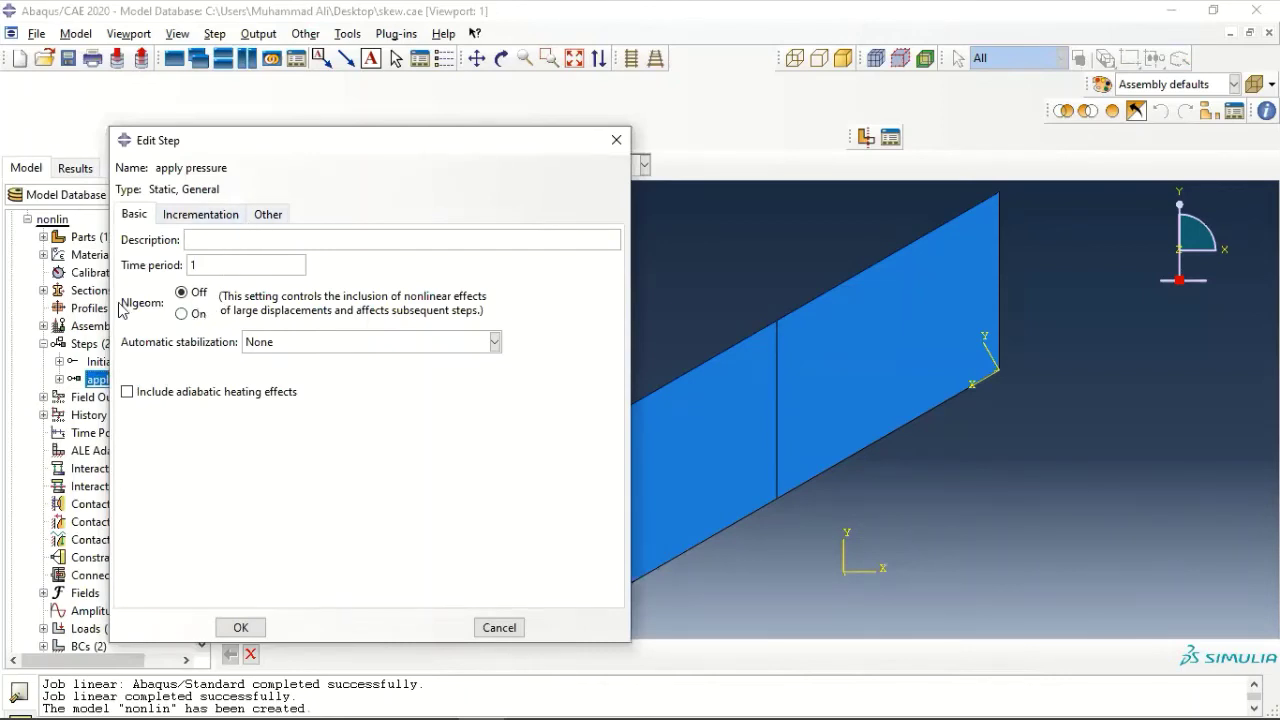
left_click(182, 313)
left_click(203, 215)
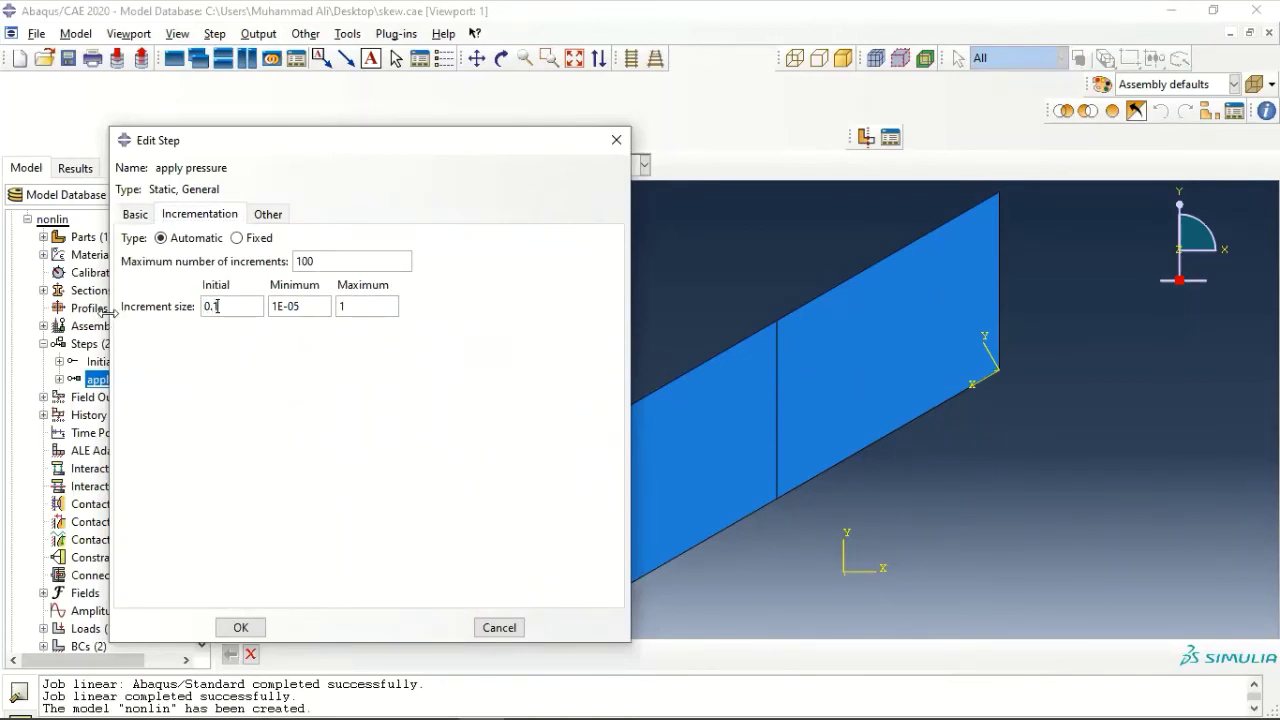
left_click(240, 628)
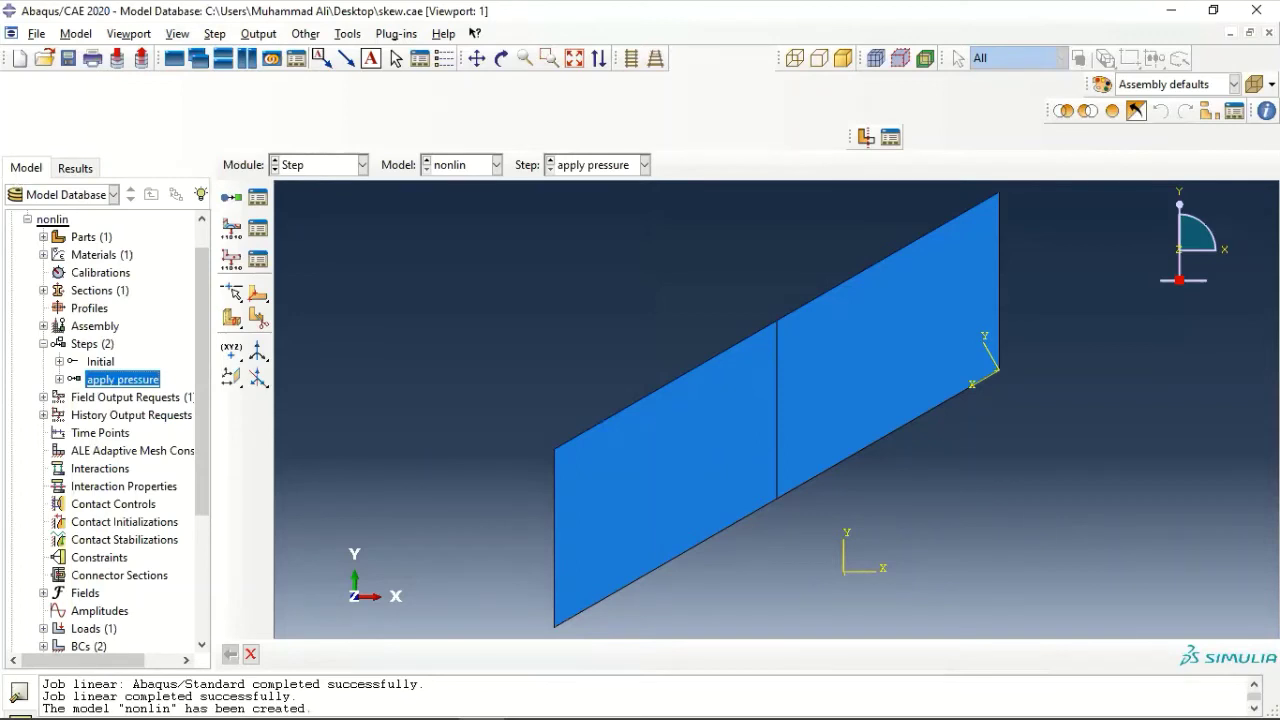
Set nonlin's field output request F-Output-1 to the preselected defaults, and add UT translations and UR rotations.
left_click(43, 398)
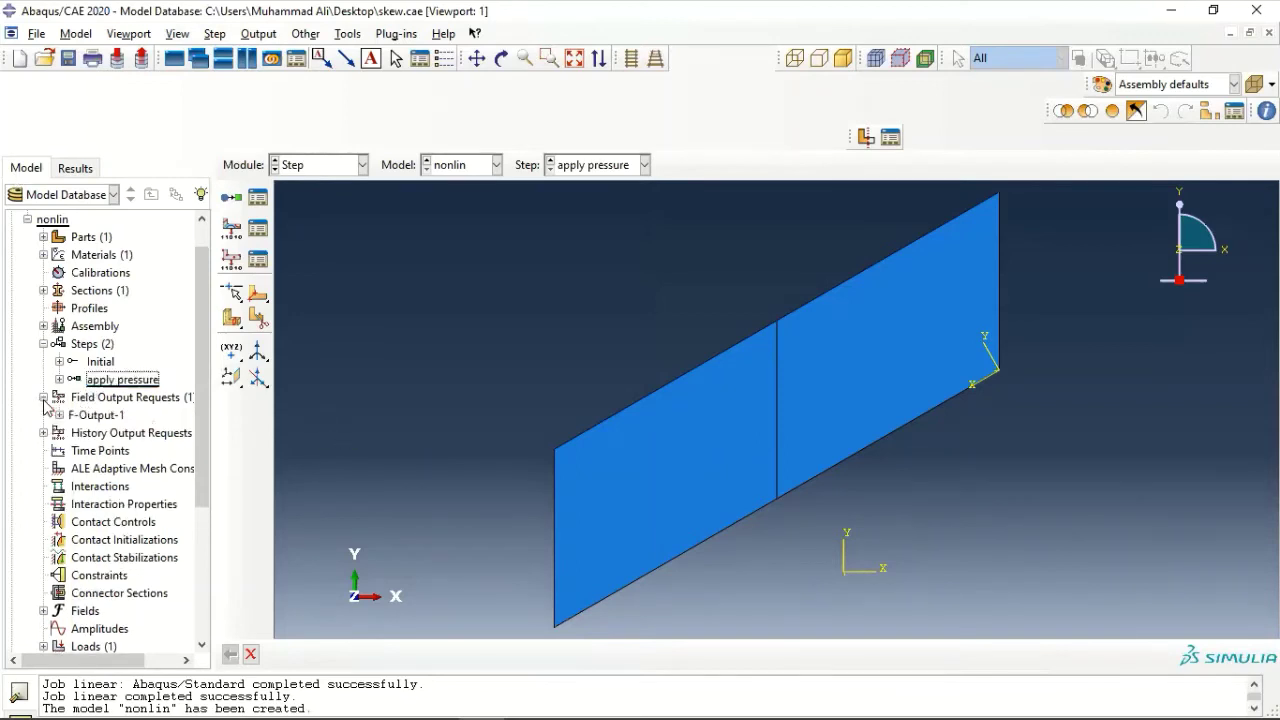
right_click(93, 416)
left_click(118, 444)
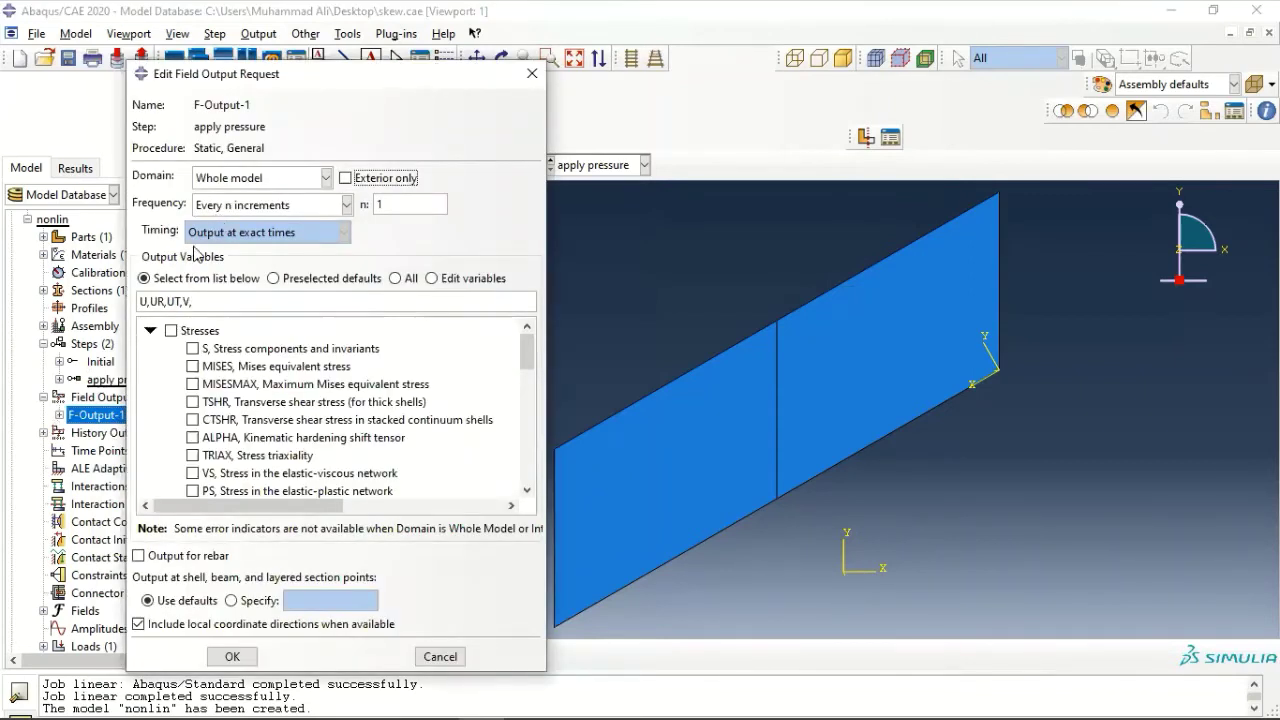
left_click(276, 279)
scroll(286, 385, "down", 5)
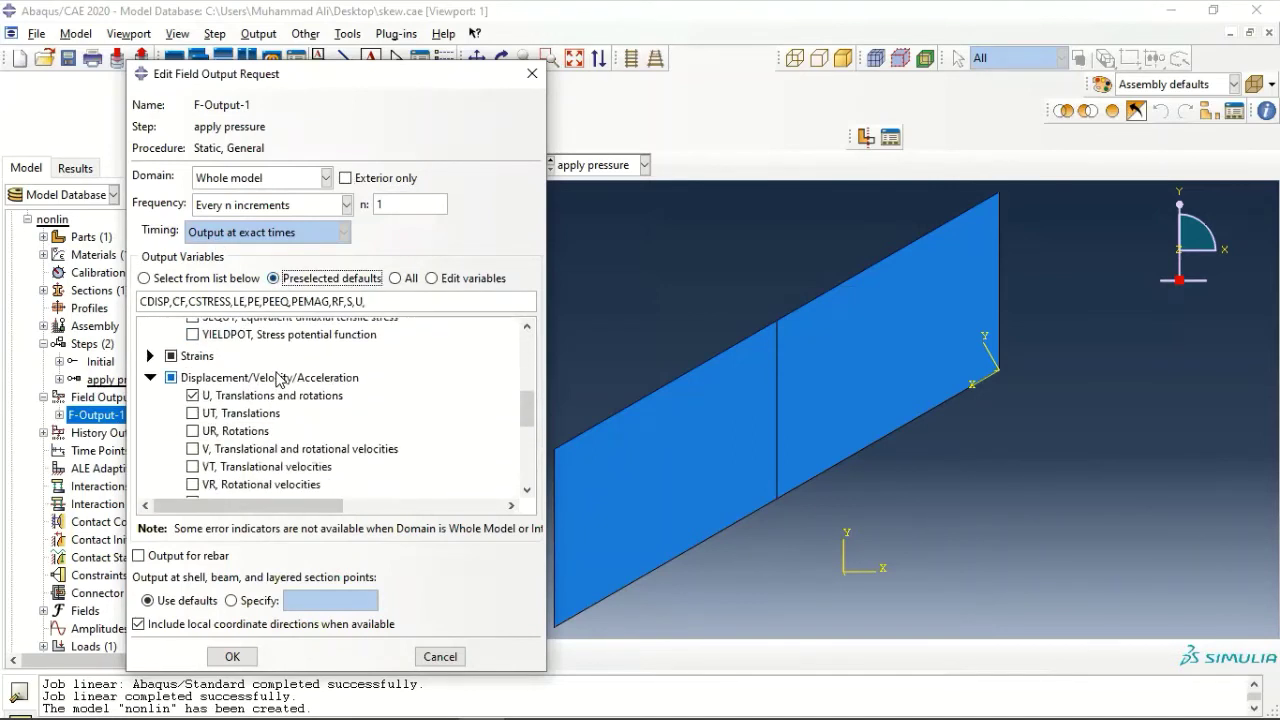
left_click(241, 413)
left_click(236, 431)
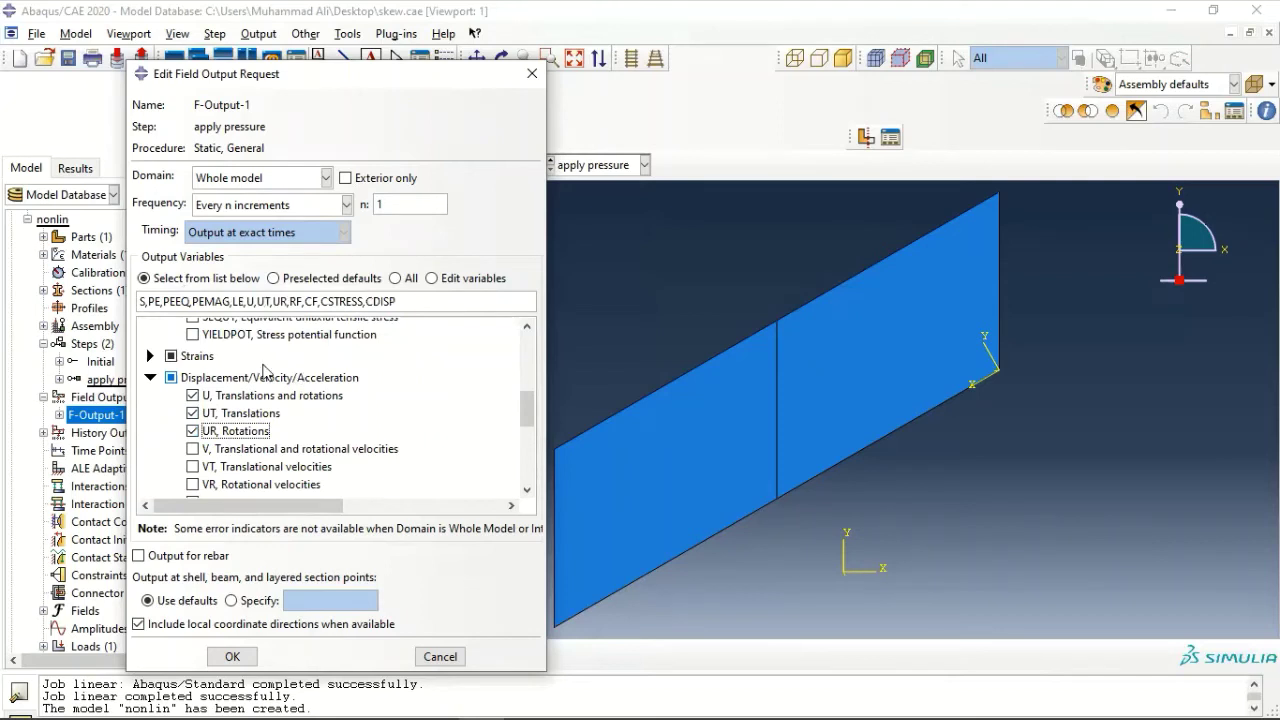
Remove all strain, force/reaction and contact variables from the field output request.
left_click(150, 358)
left_click(171, 357)
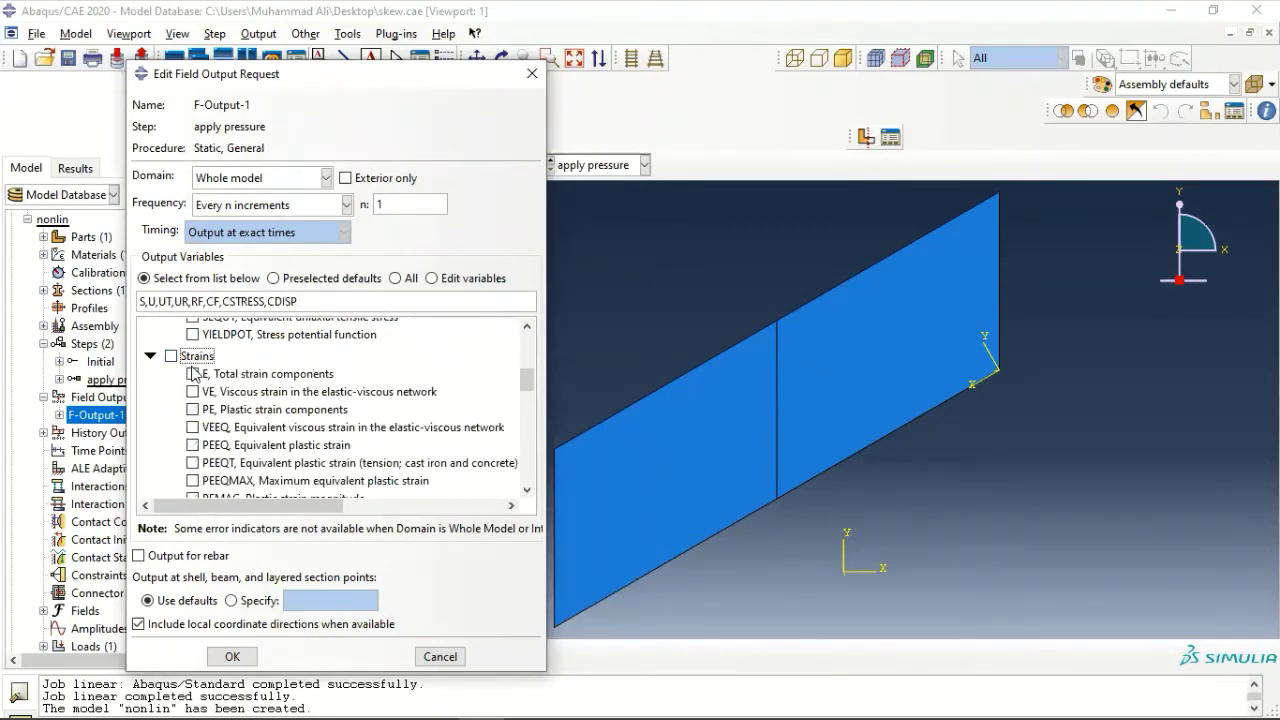
scroll(197, 374, "down", 2)
scroll(197, 374, "down", 10)
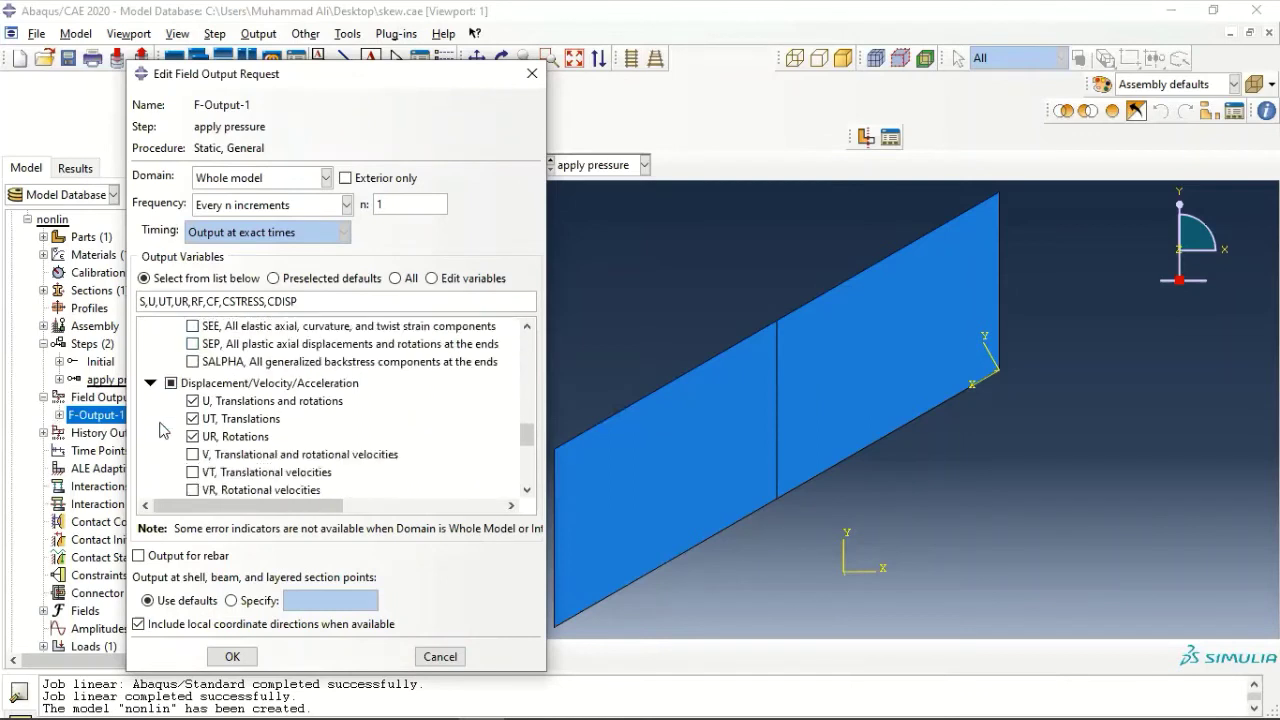
left_click(171, 368)
left_click(171, 389)
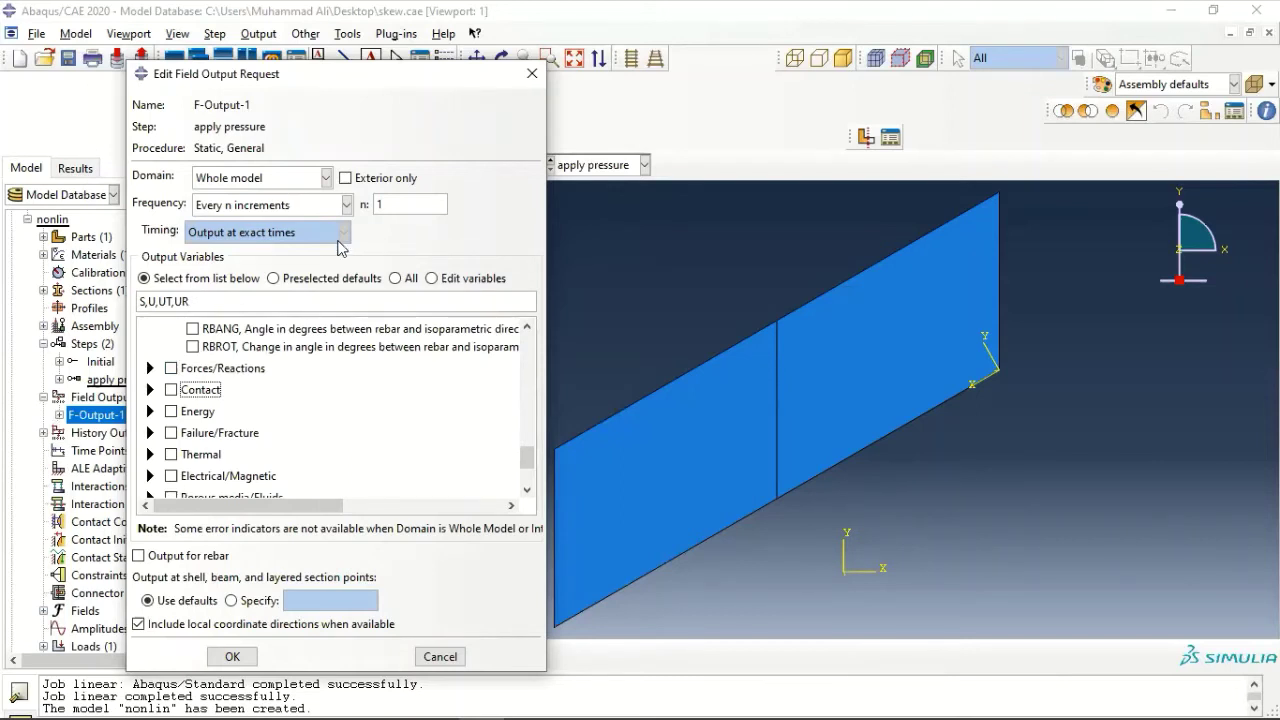
Restrict the field output request F-Output-1 to the node set midspan.
left_click(283, 180)
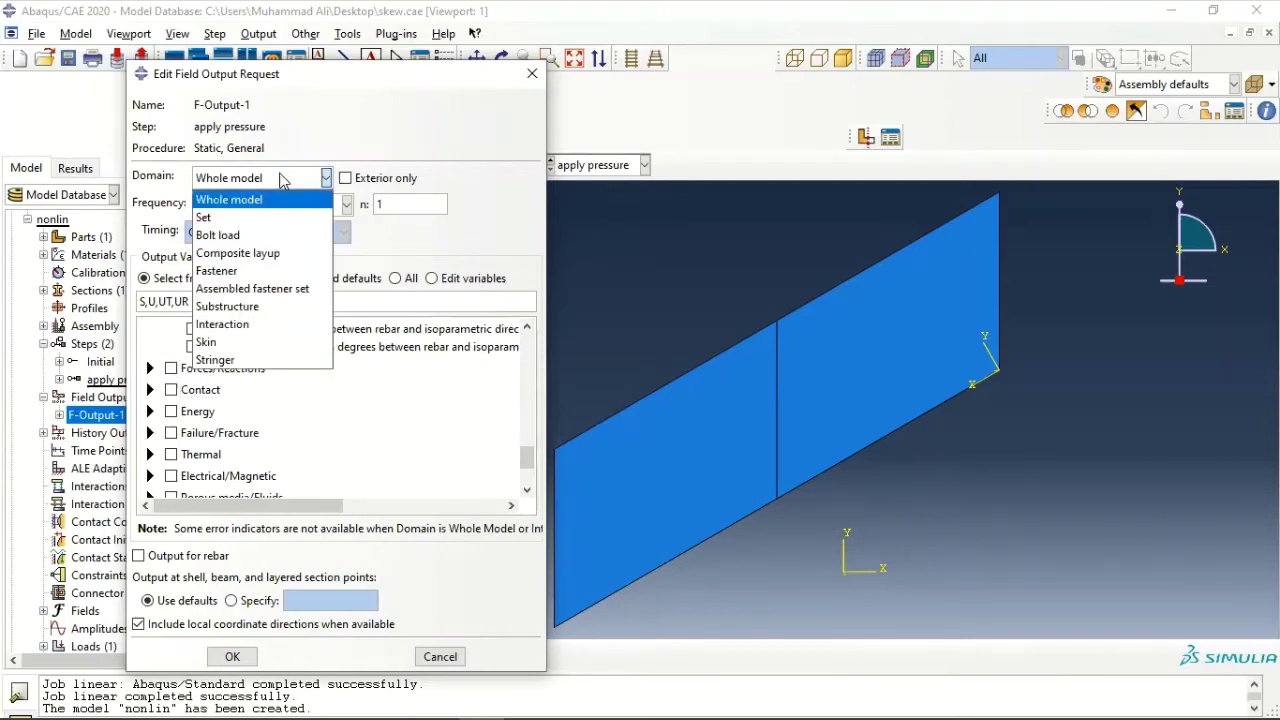
left_click(246, 217)
left_click(365, 178)
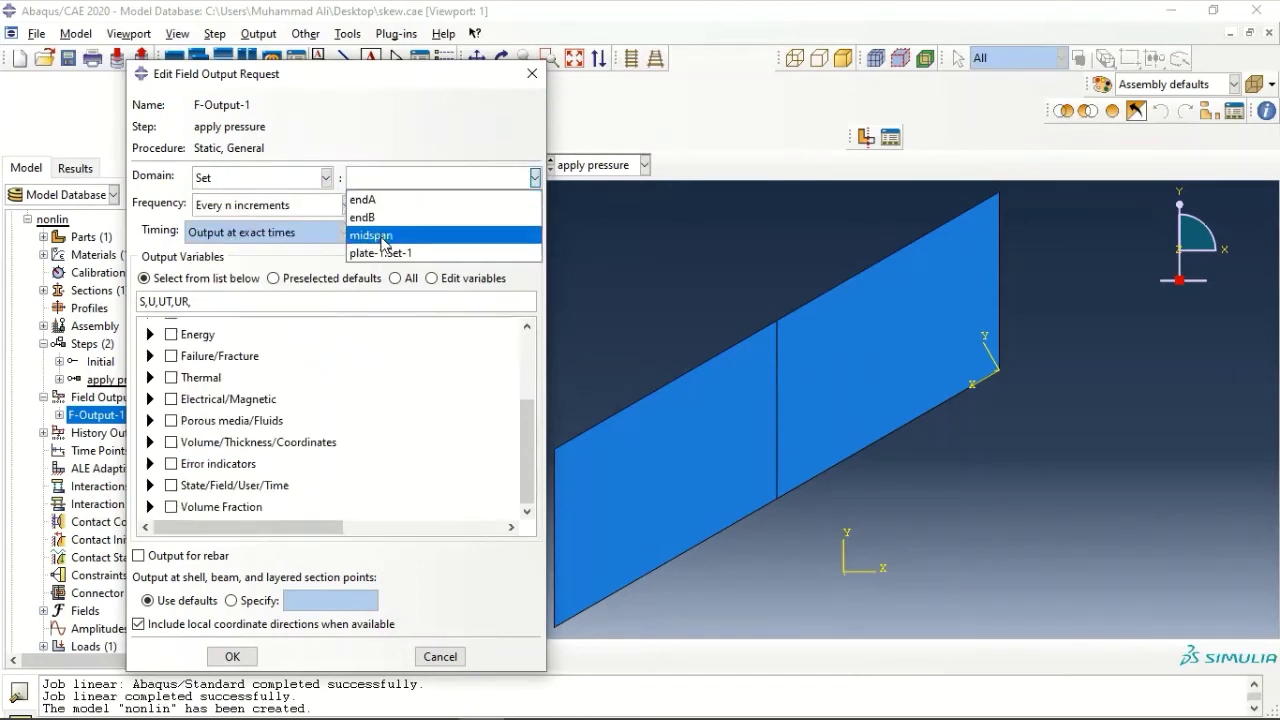
left_click(381, 236)
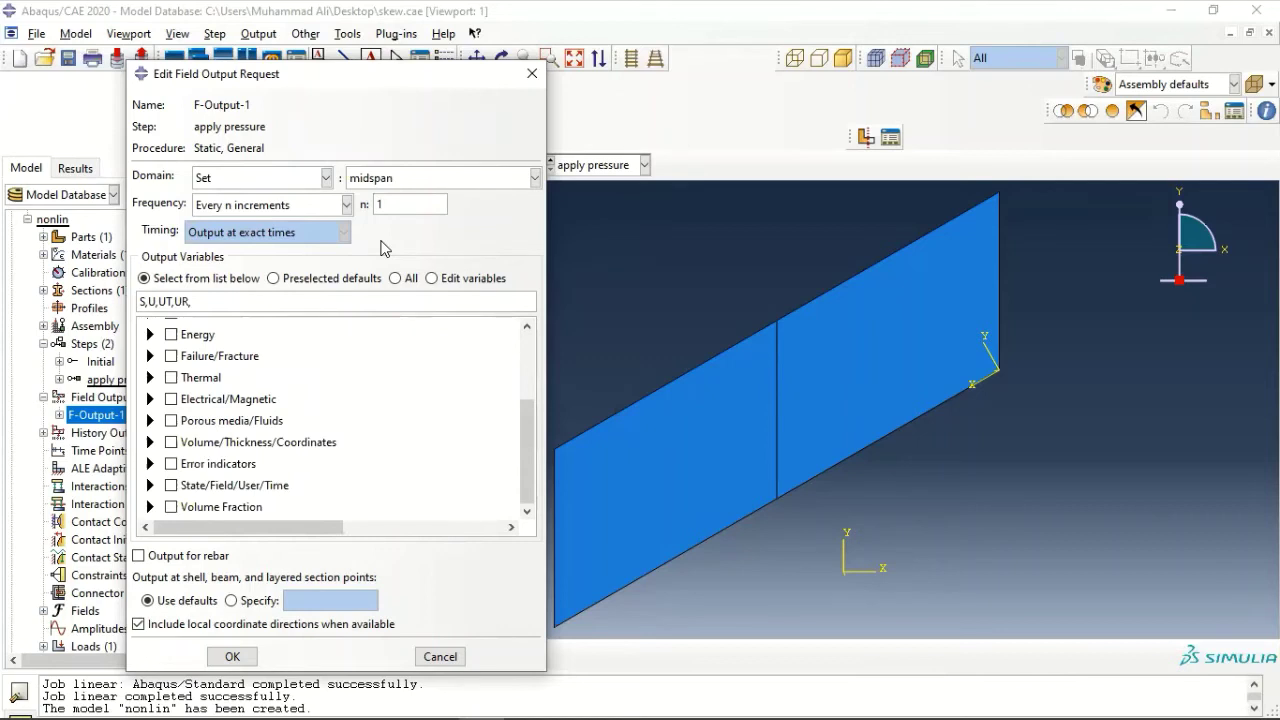
left_click(229, 657)
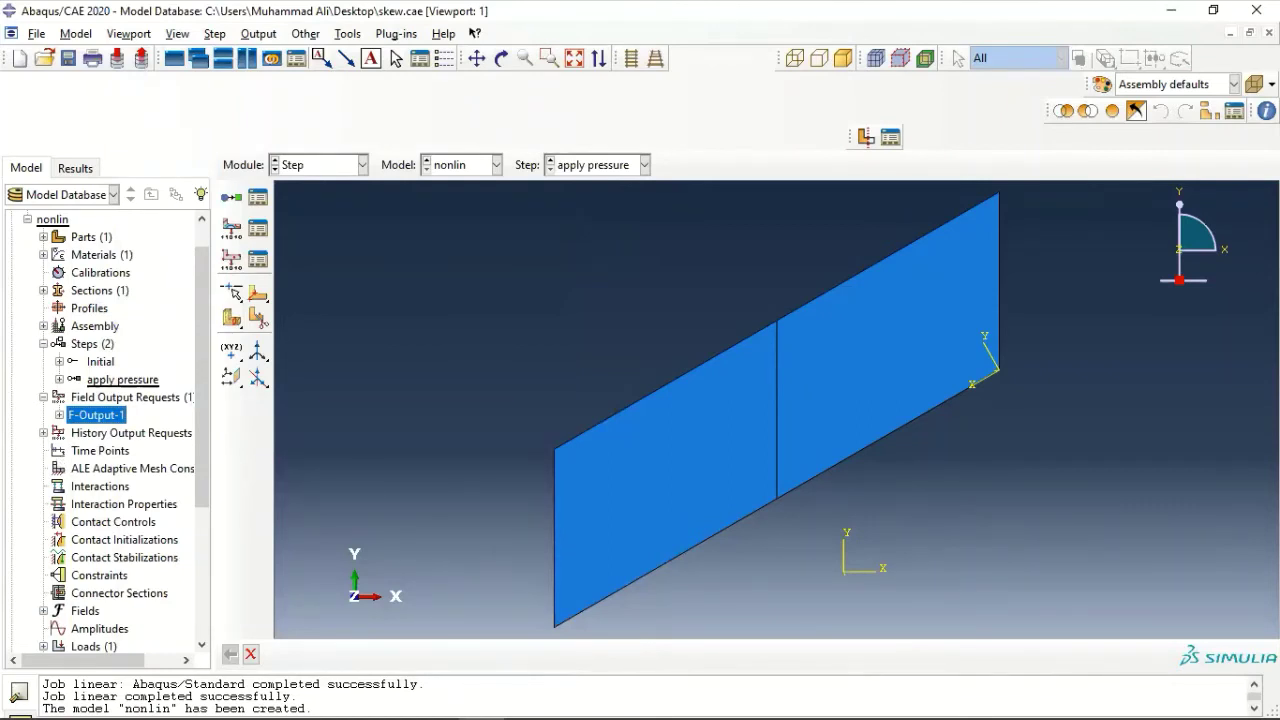
Create a full-analysis job named non from the nonlin model.
scroll(100, 560, "down", 4)
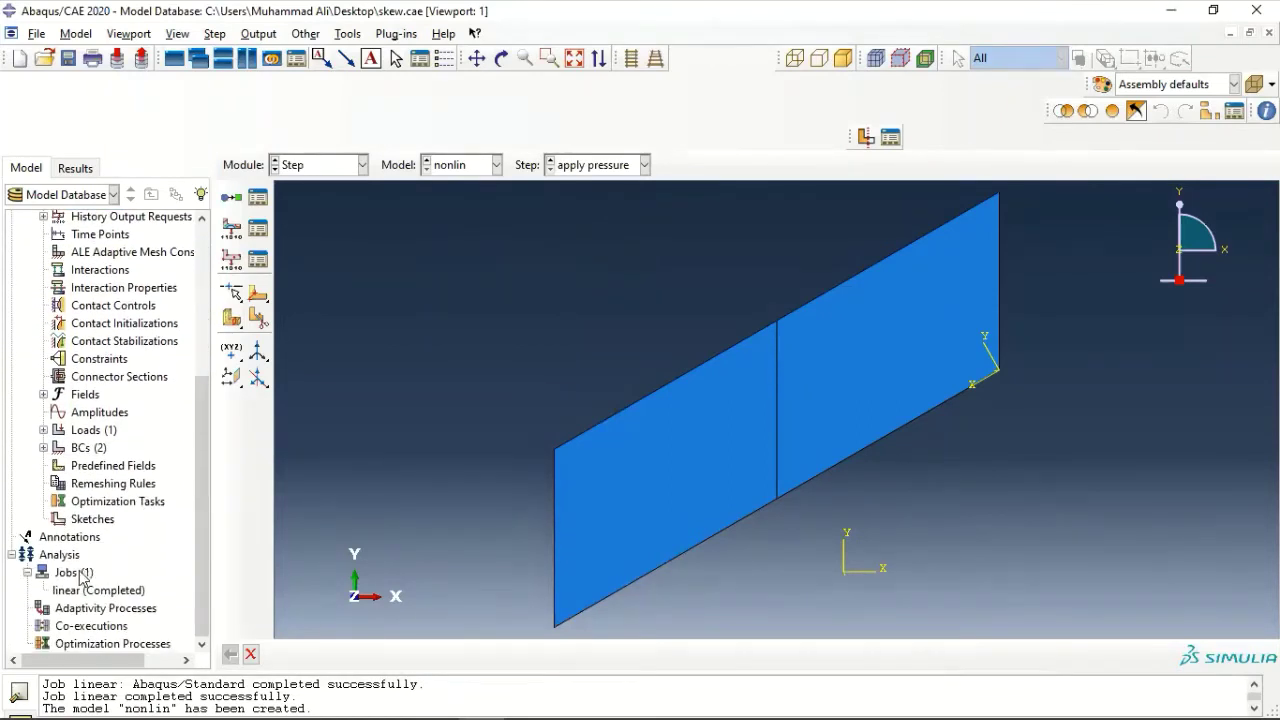
double_click(80, 574)
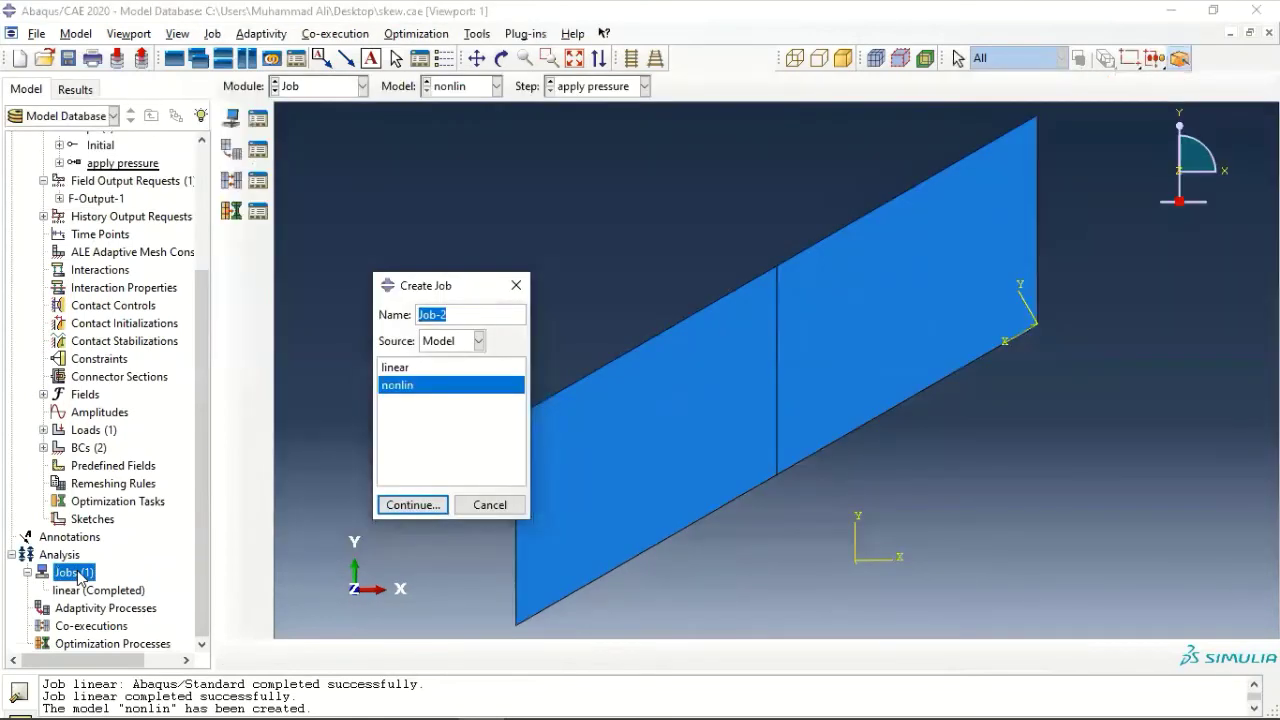
type("non")
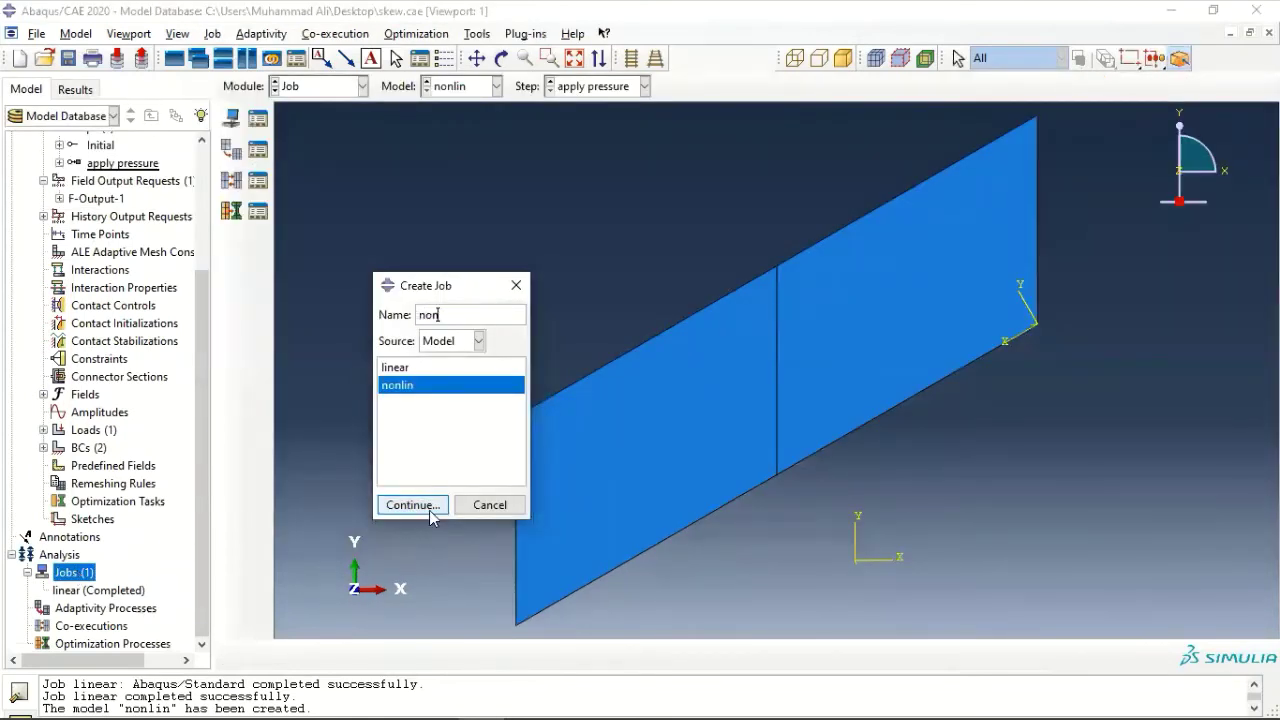
left_click(413, 505)
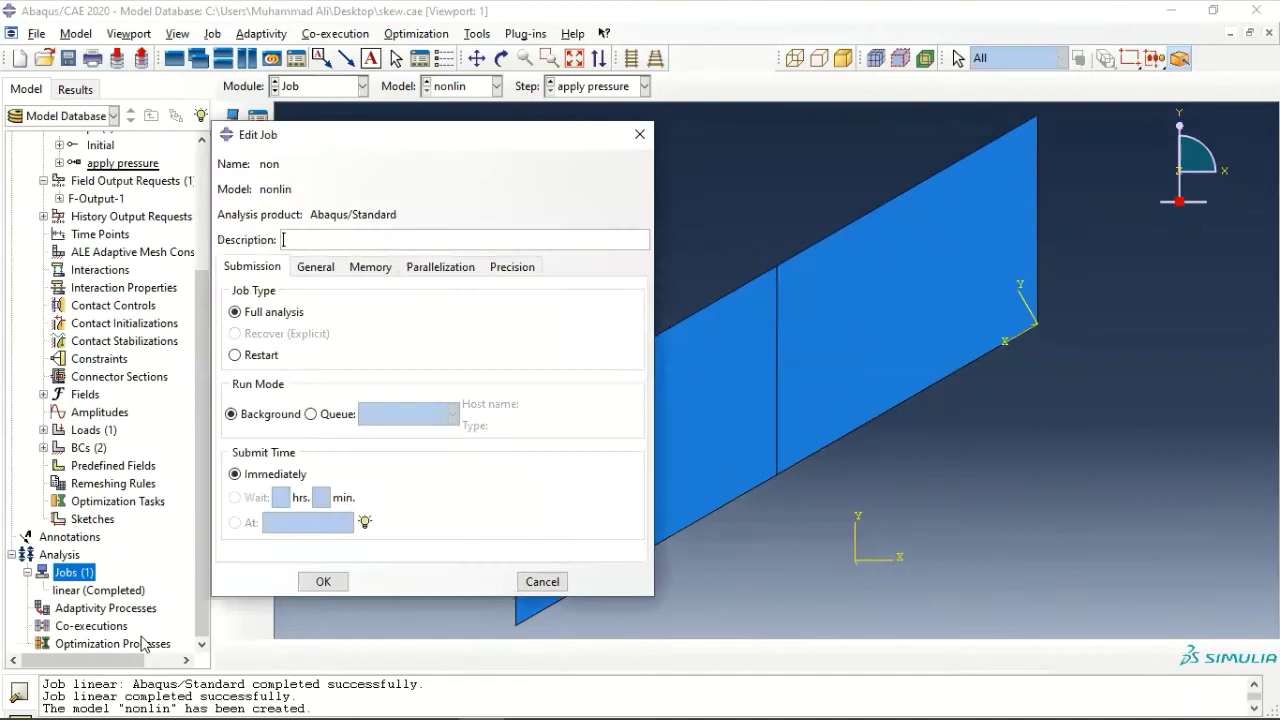
left_click(323, 582)
Submit the job non for analysis.
left_click(64, 609)
right_click(66, 612)
left_click(105, 612)
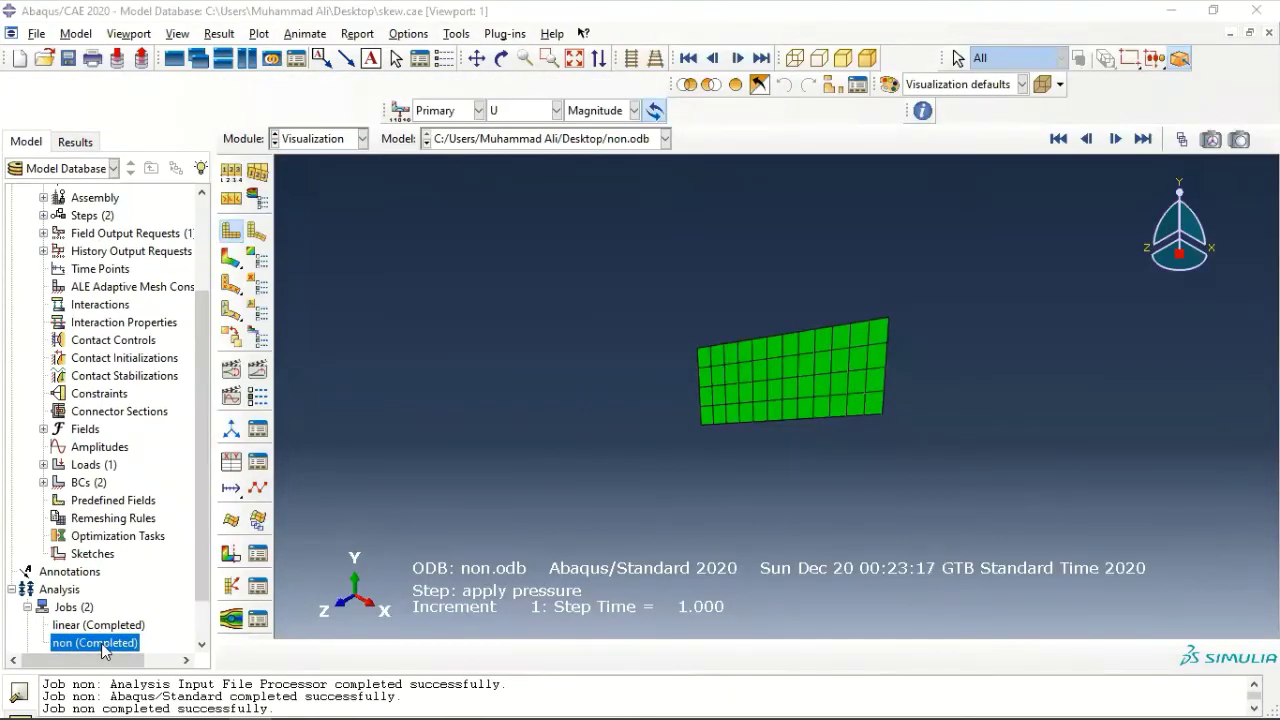
Open the results of job non and compare the plate's deformed and undeformed shapes, ending on the undeformed plot.
right_click(102, 644)
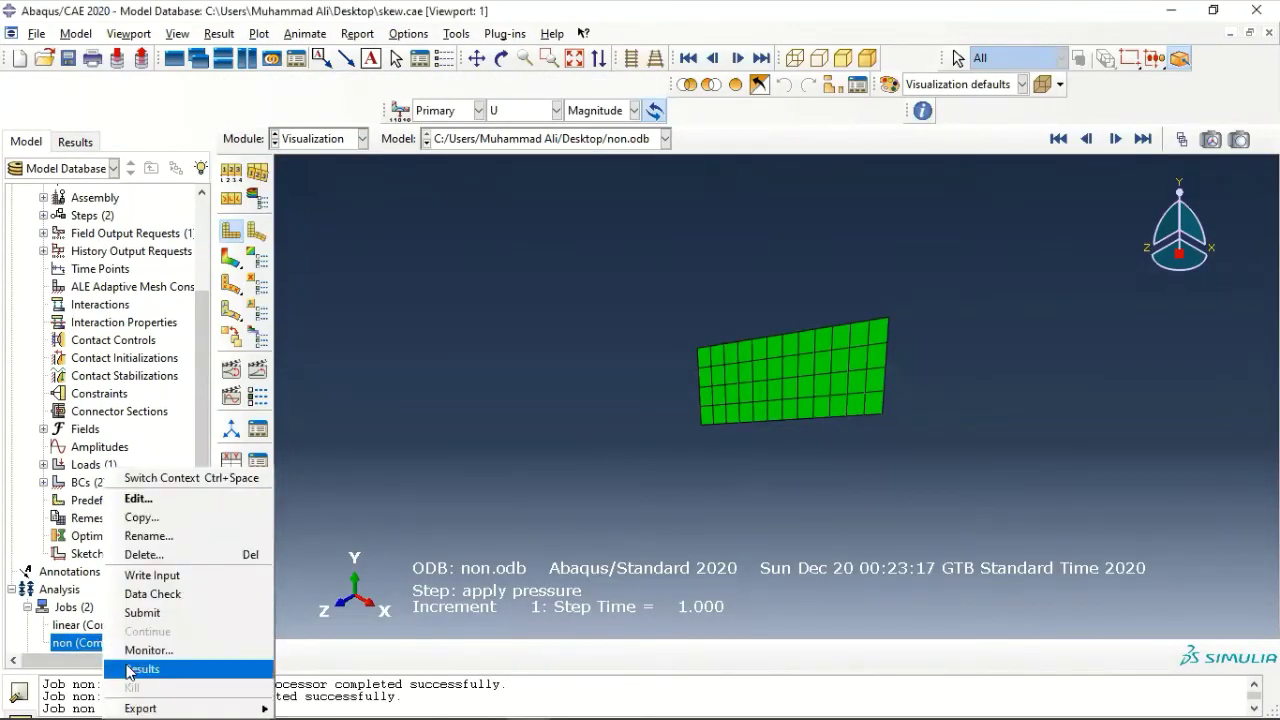
left_click(141, 668)
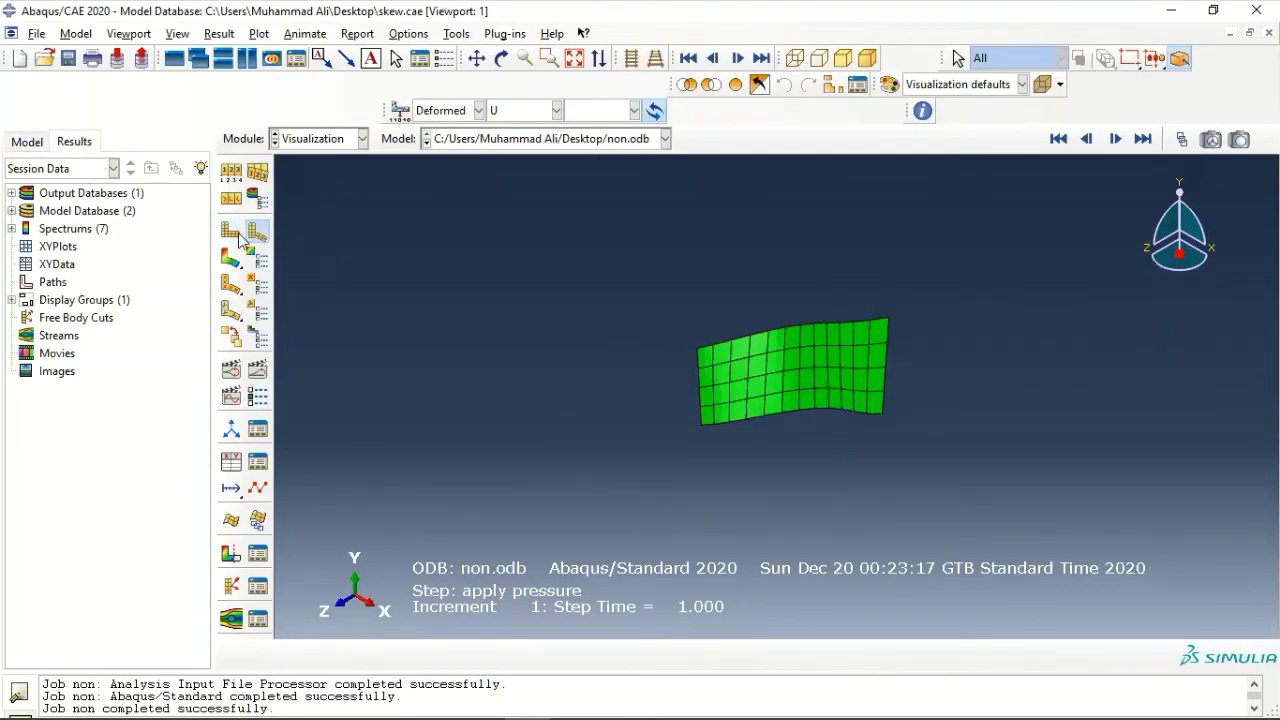
left_click(230, 230)
left_click(257, 230)
left_click(232, 230)
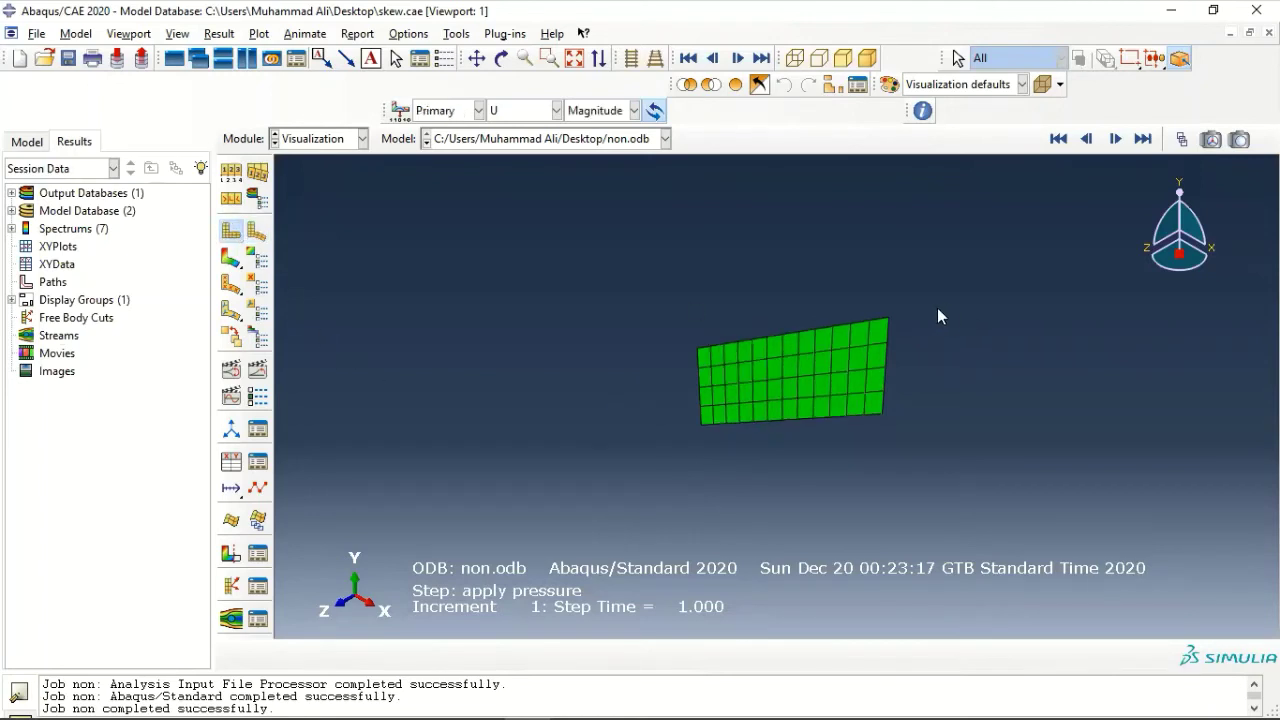
Query the coordinates of the nodes along the plate's midspan line, from the lower edge up to the centre.
left_click_drag(871, 376, 867, 330, "ctrl+alt")
left_click_drag(686, 357, 782, 382, "ctrl+alt")
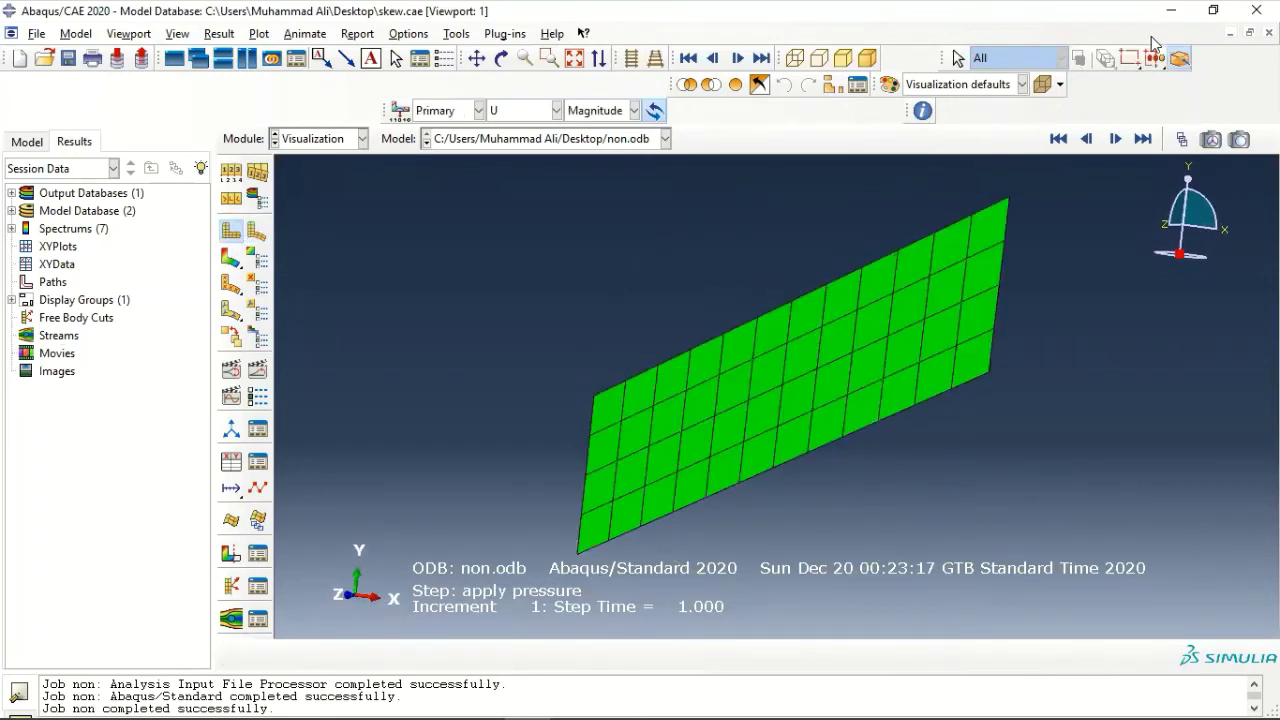
left_click(1180, 60)
left_click(923, 112)
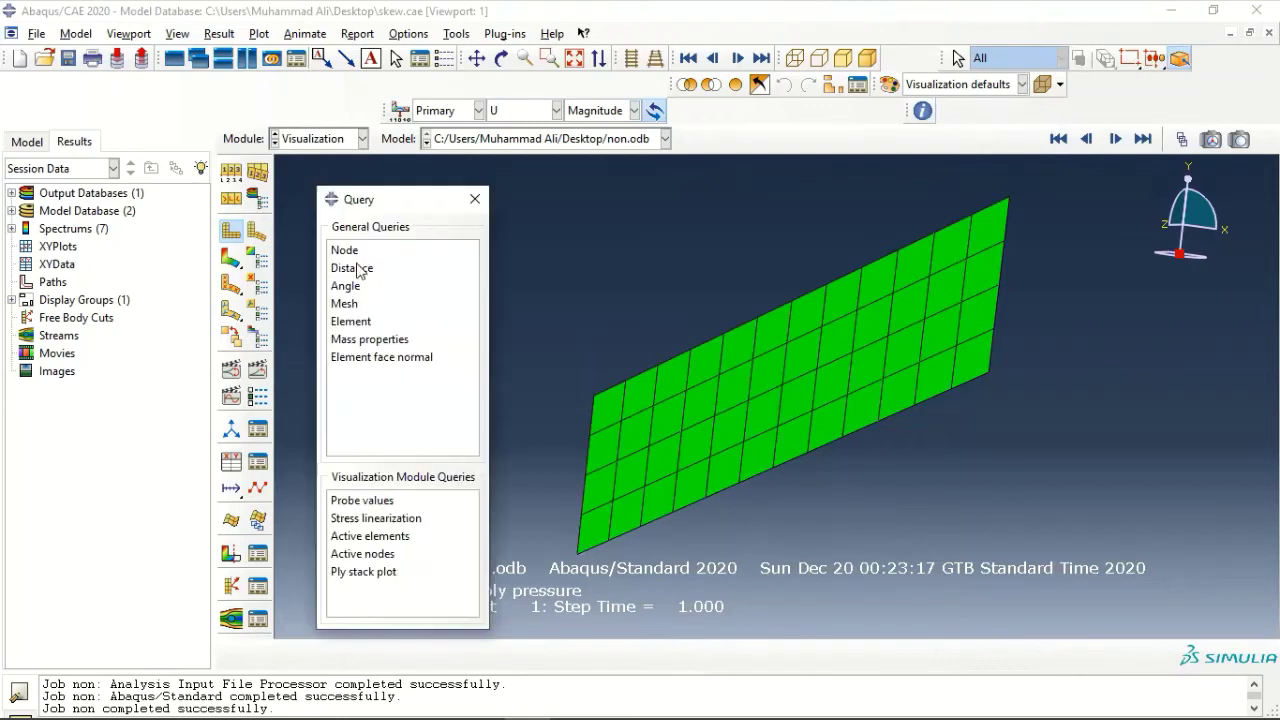
left_click(355, 250)
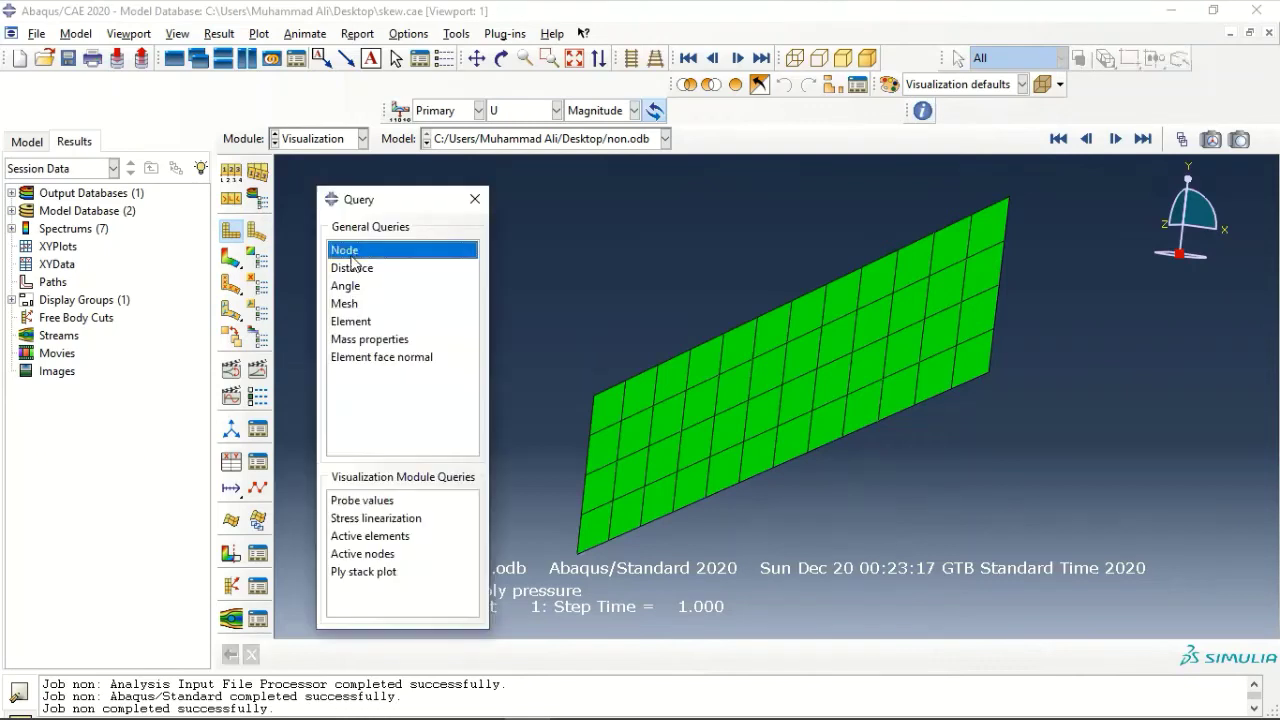
left_click(771, 466)
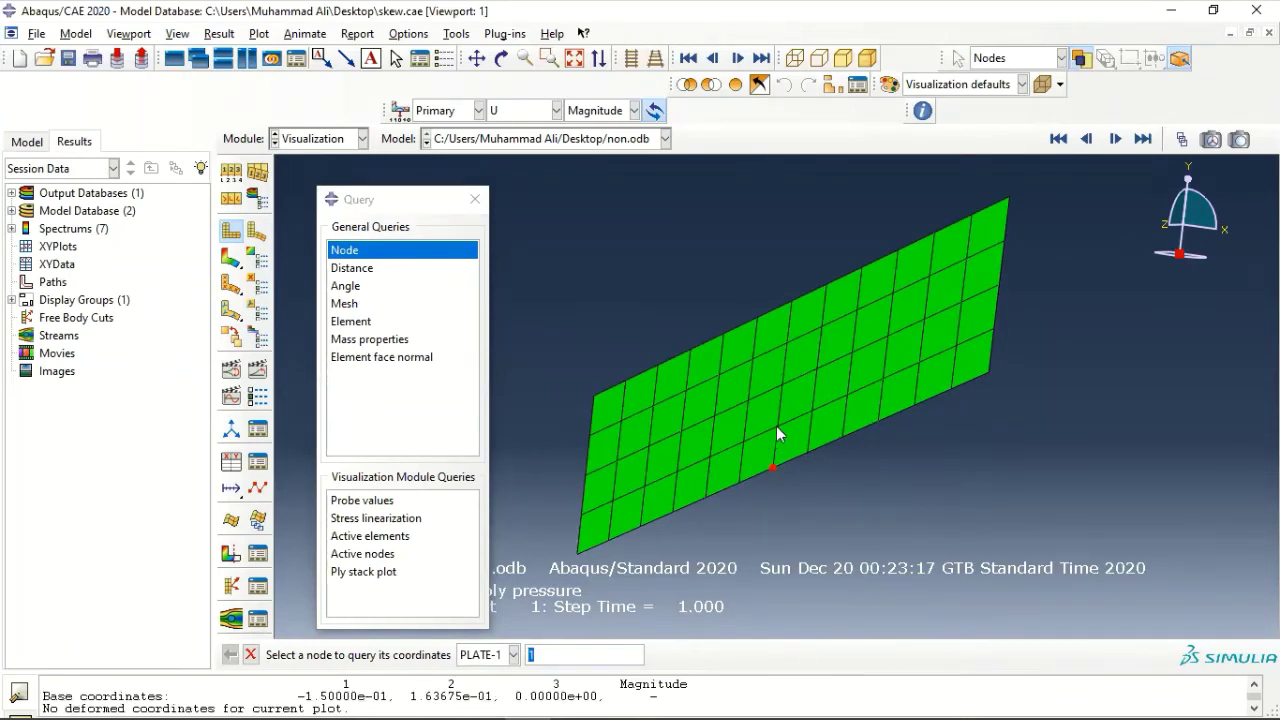
left_click(777, 425)
left_click(474, 199)
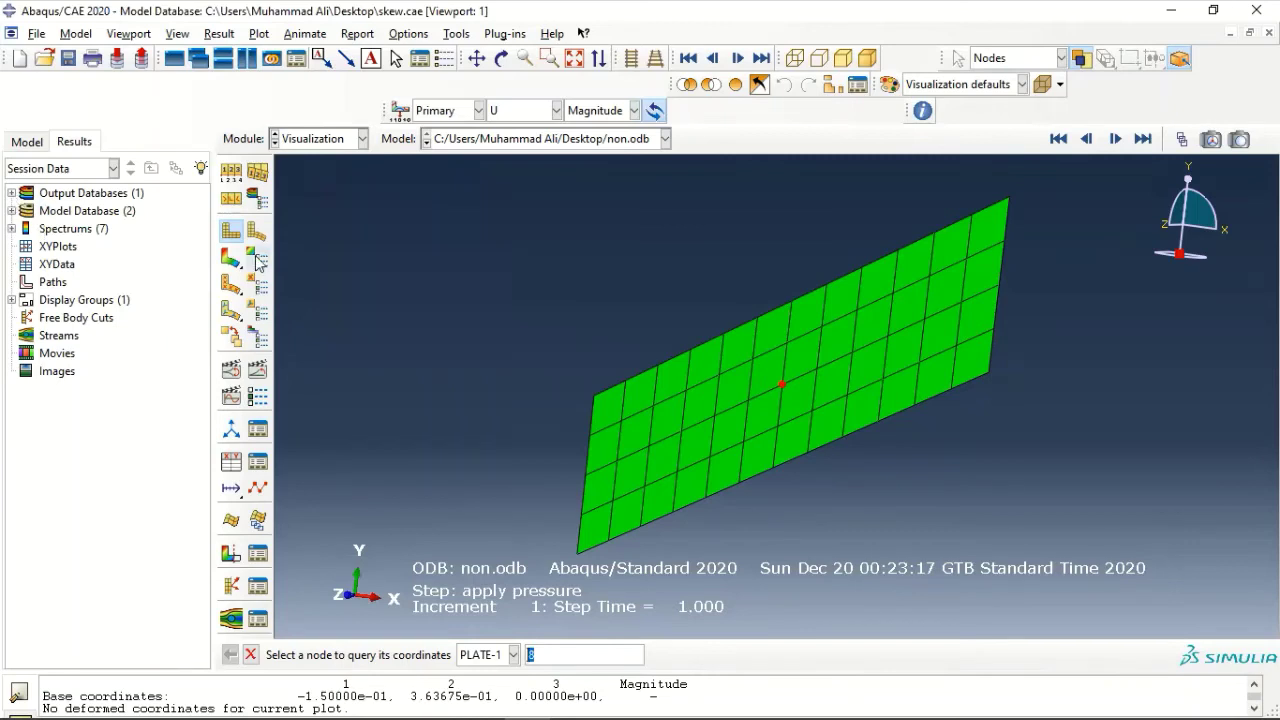
Plot the history output of spatial displacement U3 at Node 1 in NSET MIDSPAN from non.odb.
left_click(11, 193)
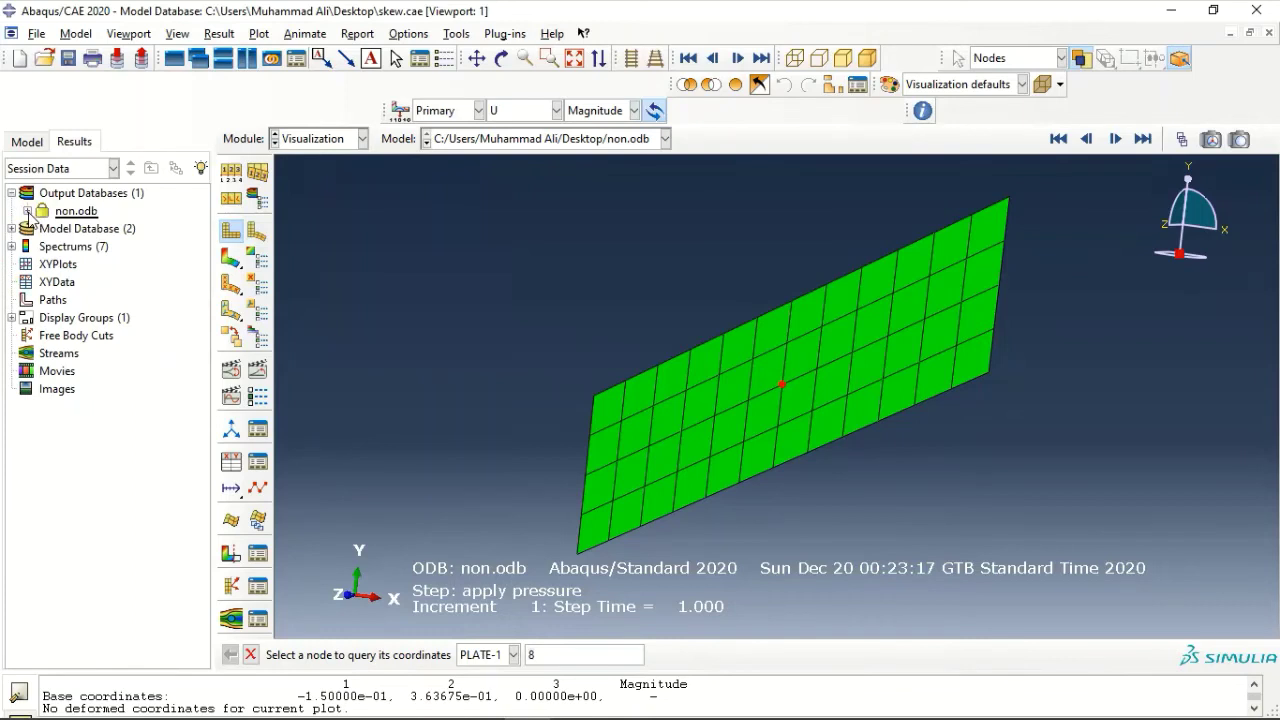
left_click(27, 211)
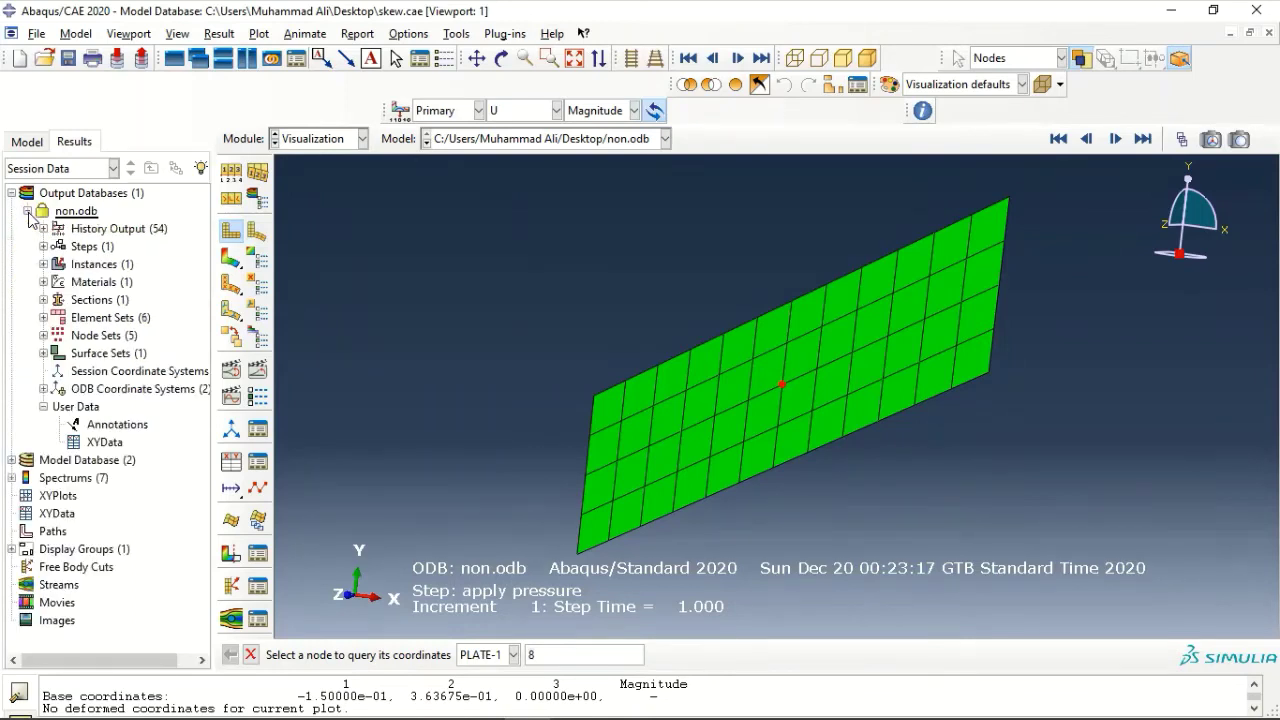
right_click(86, 228)
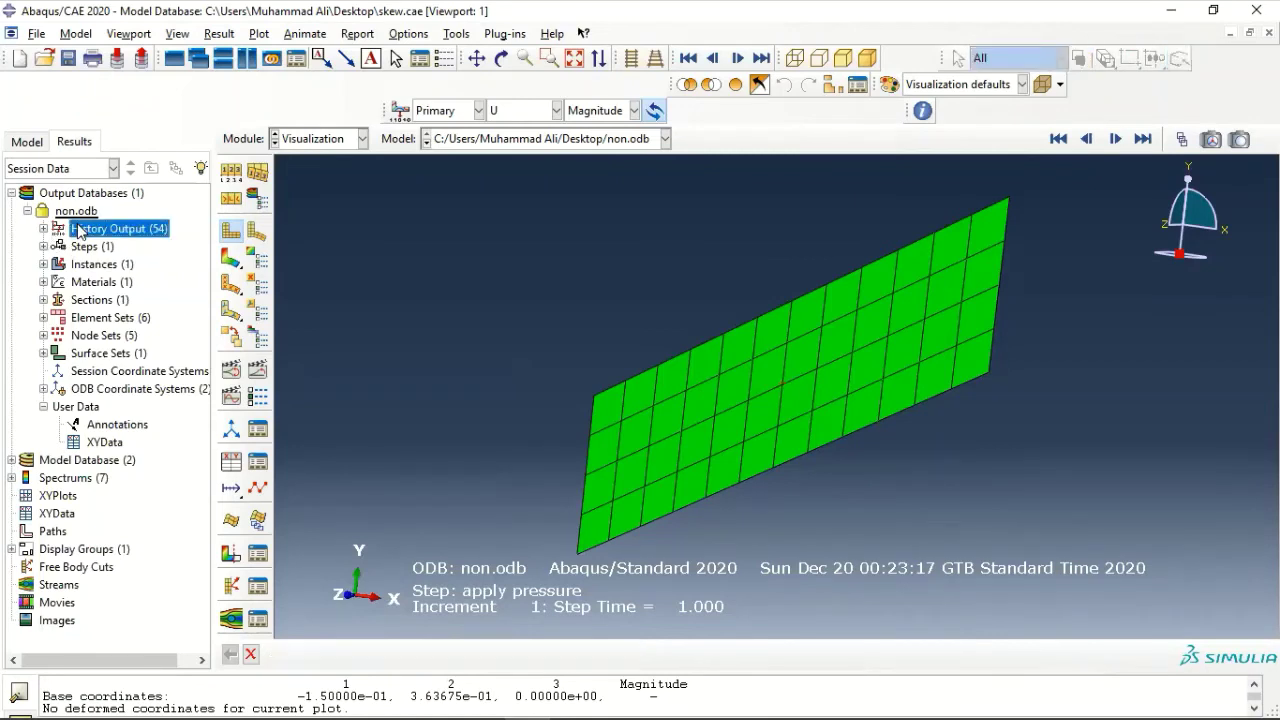
left_click(119, 261)
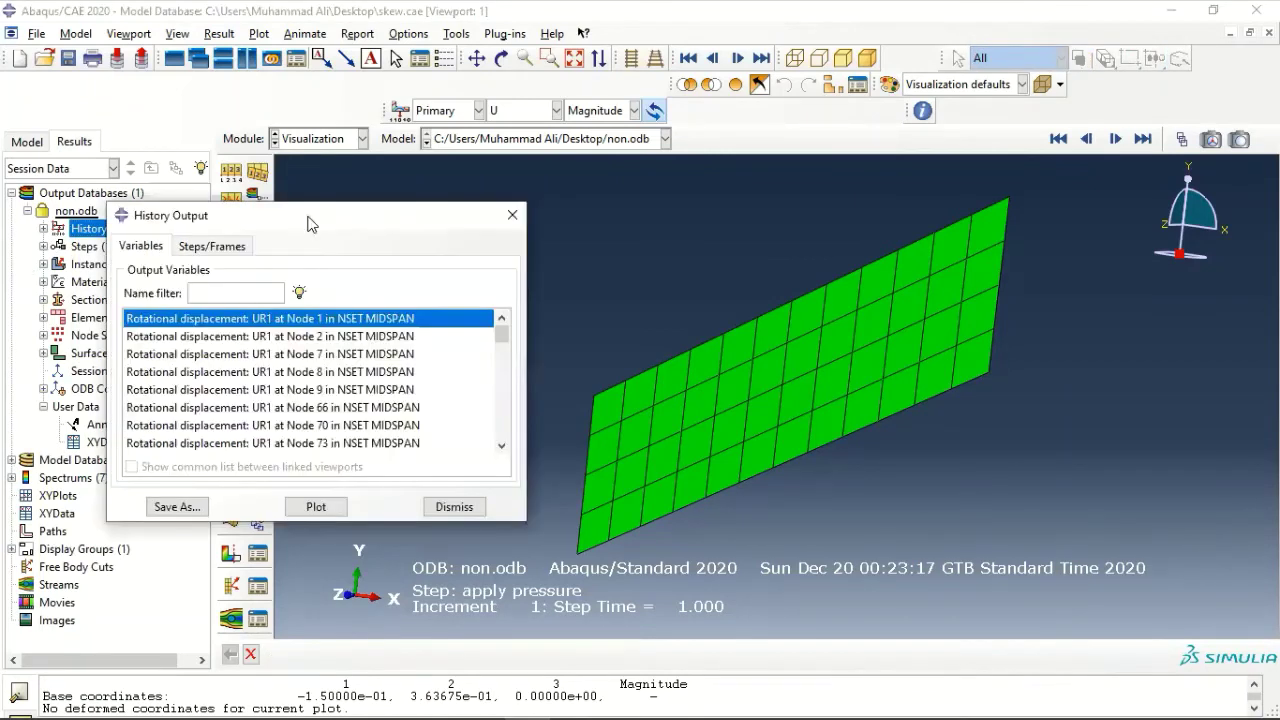
scroll(352, 360, "down", 3)
scroll(352, 360, "down", 8)
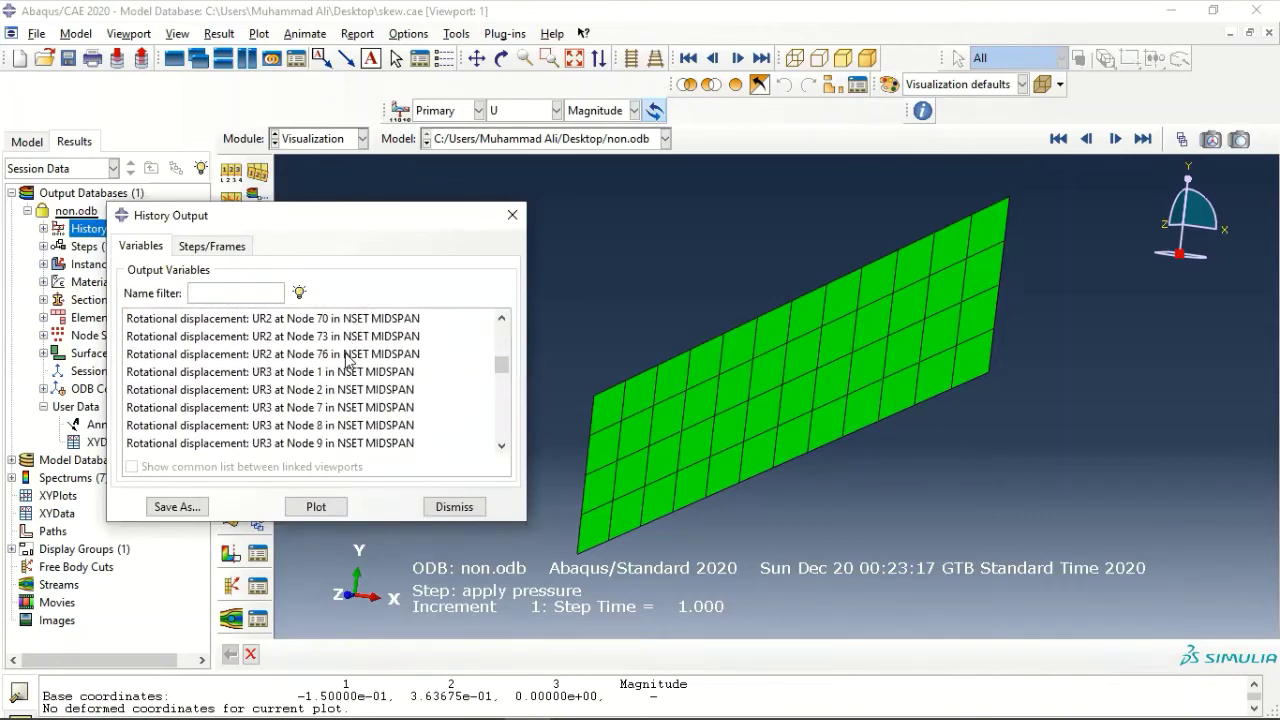
scroll(345, 365, "down", 4)
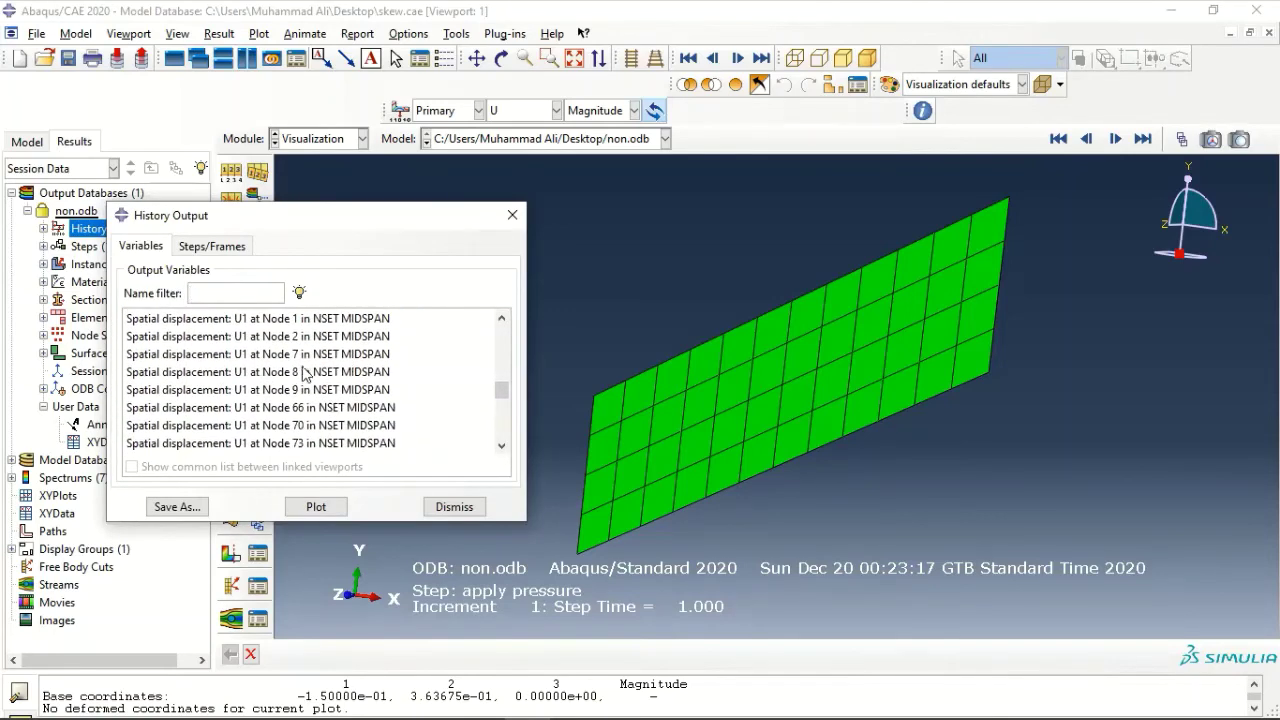
scroll(279, 389, "down", 3)
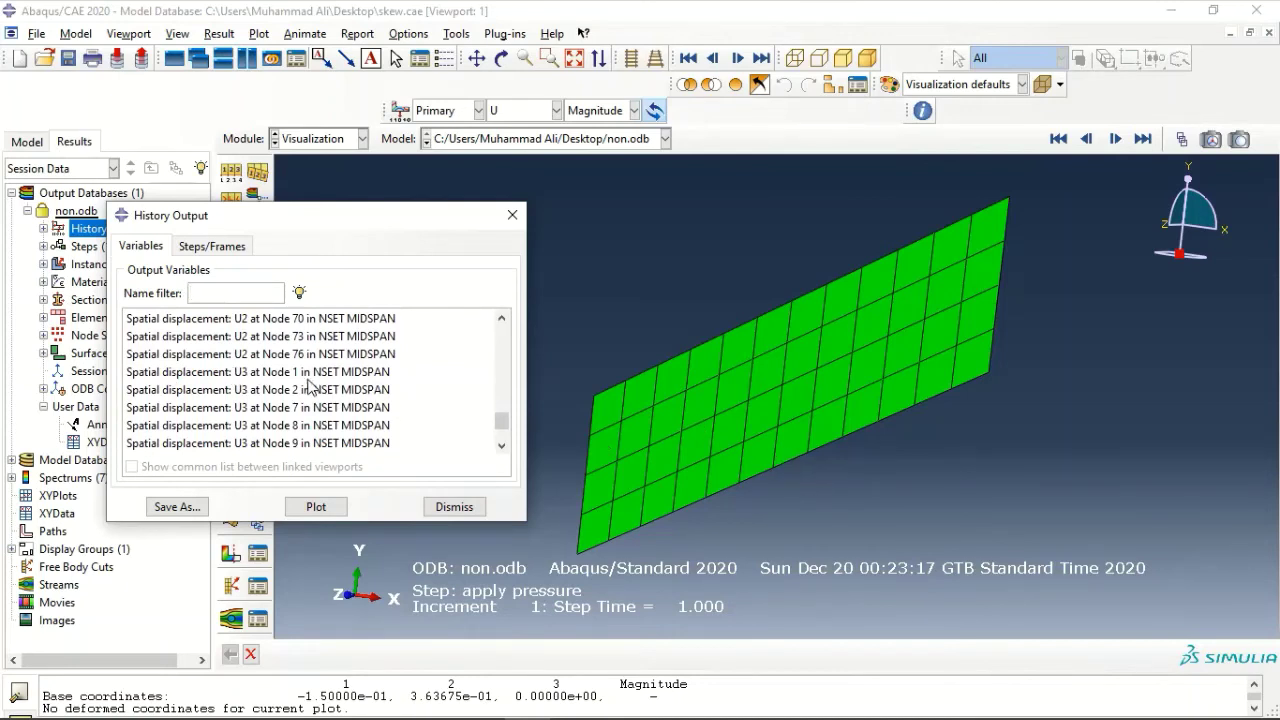
left_click(220, 377)
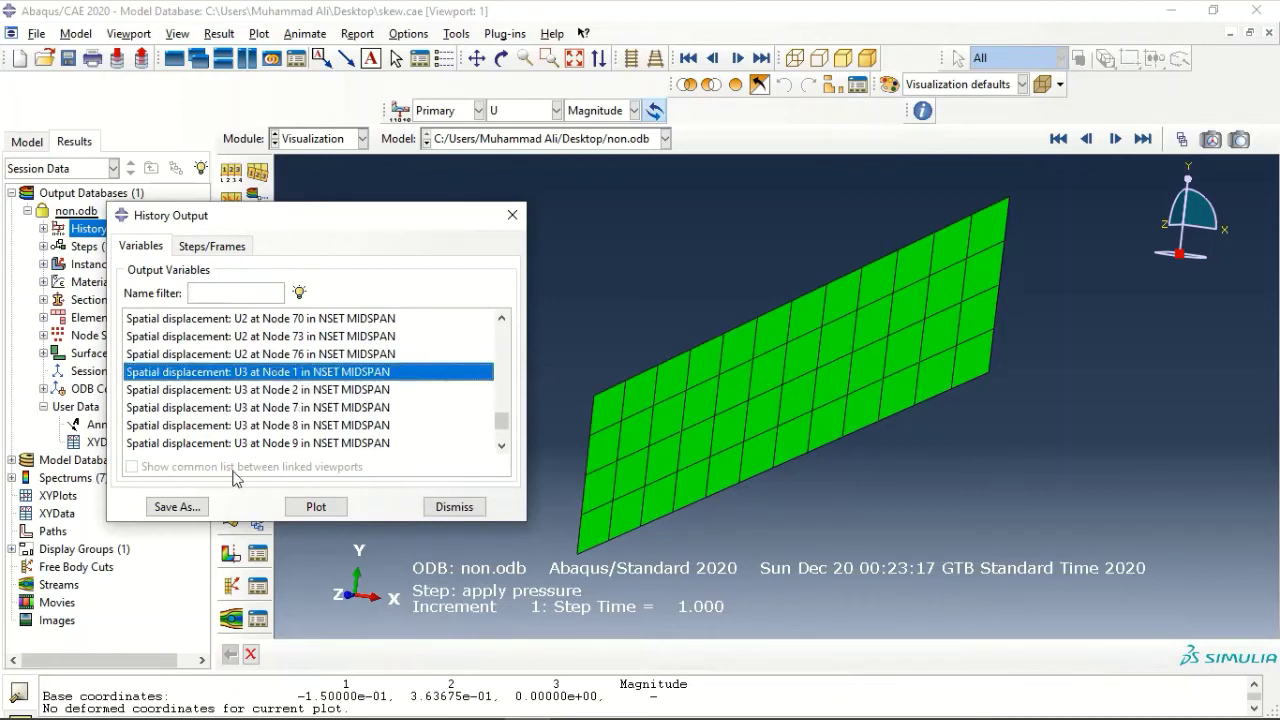
left_click(305, 508)
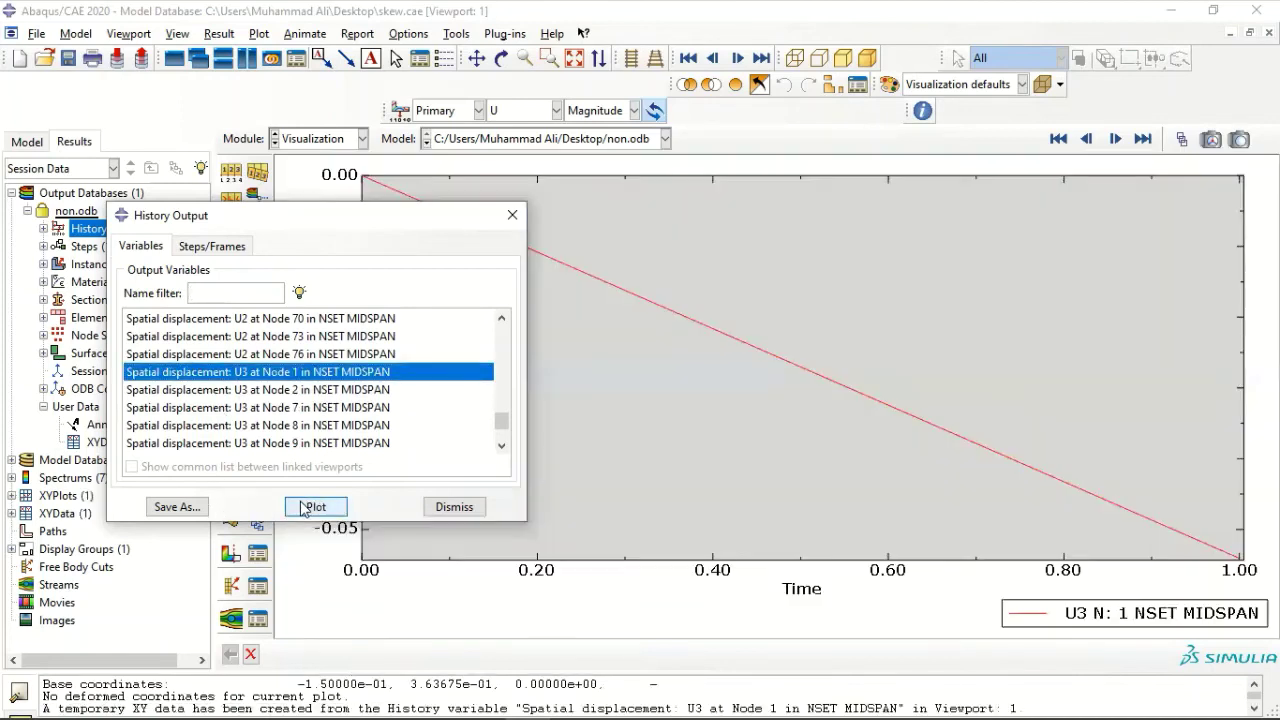
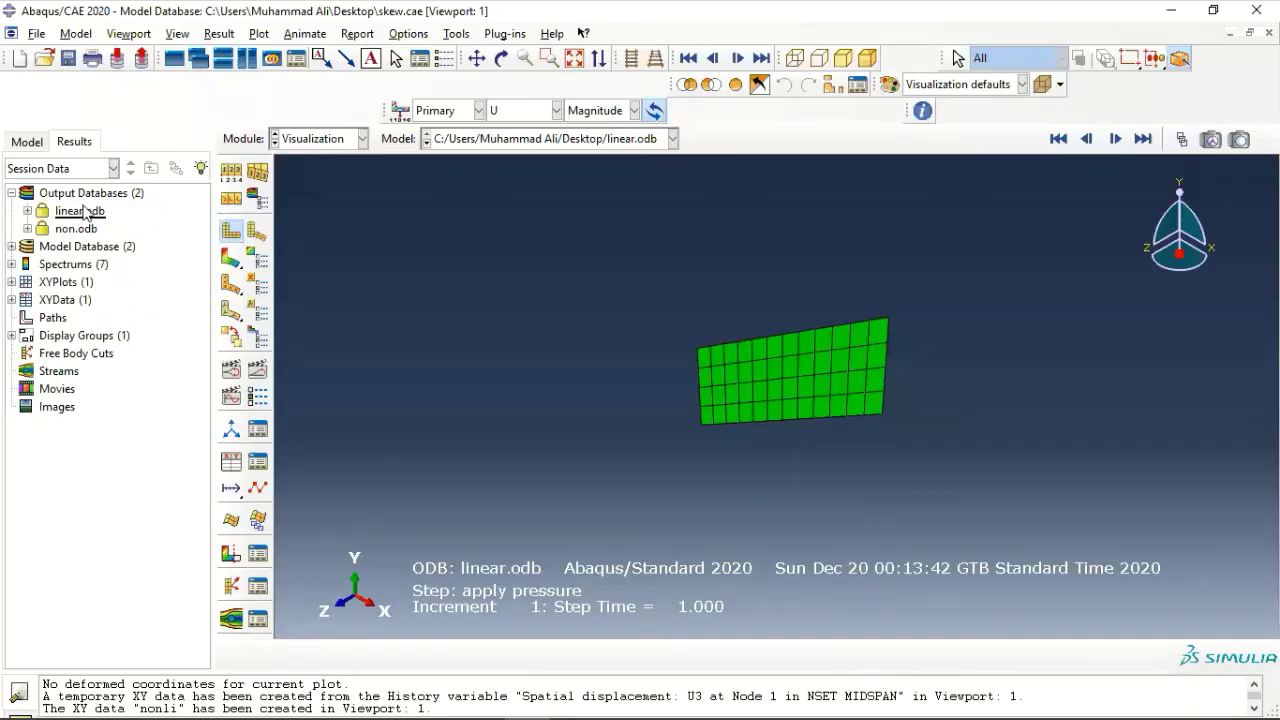
Plot the history output of spatial displacement U3 at Node 1 in NSET MIDSPAN from linear.odb.
double_click(37, 214)
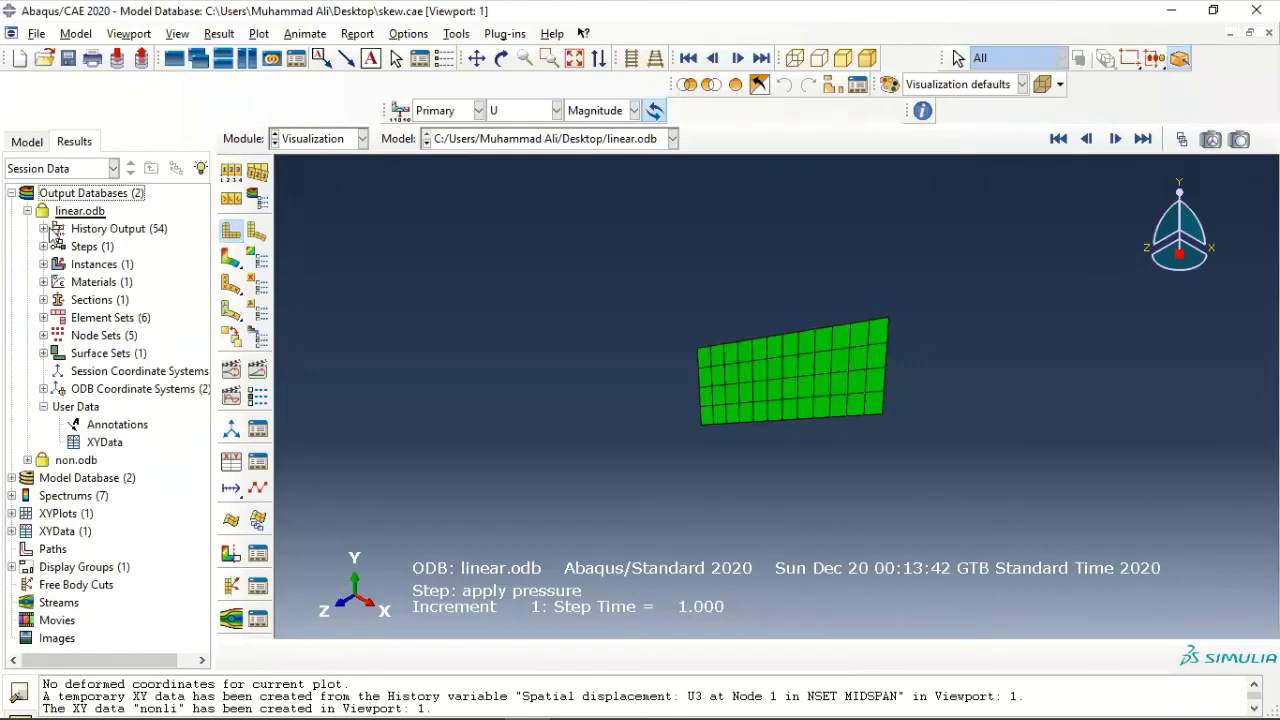
left_click(43, 229)
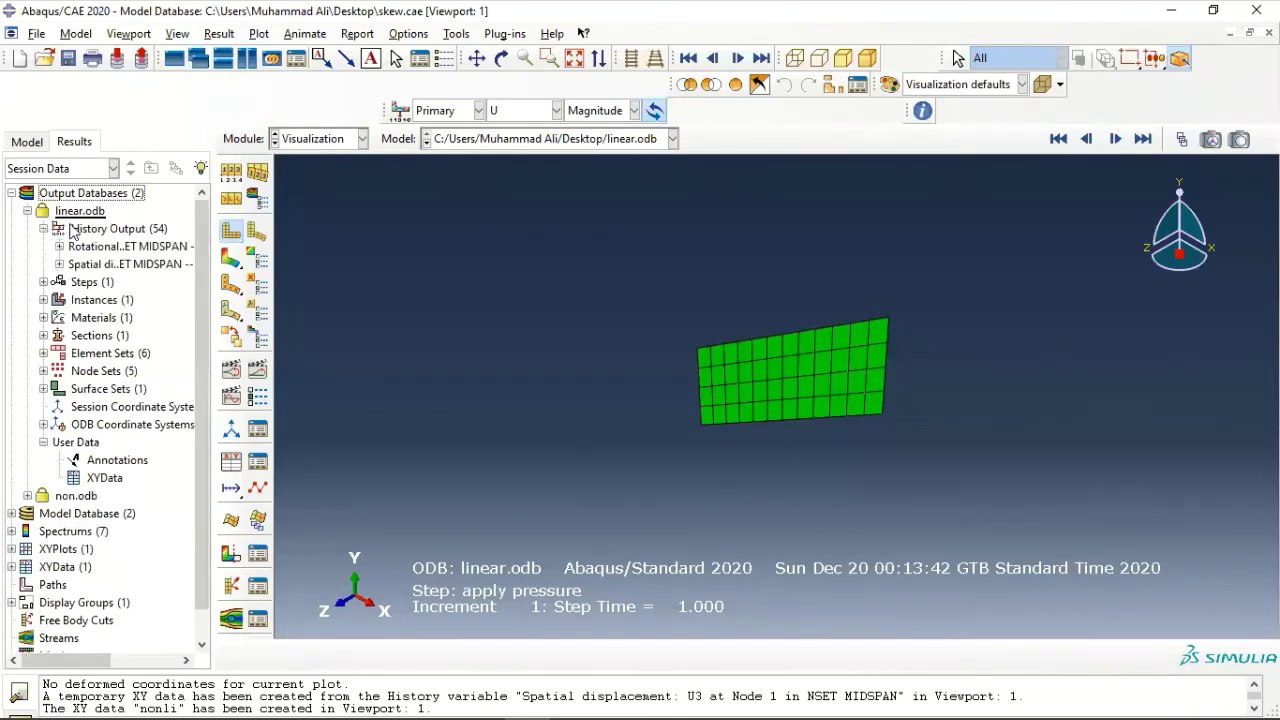
right_click(72, 227)
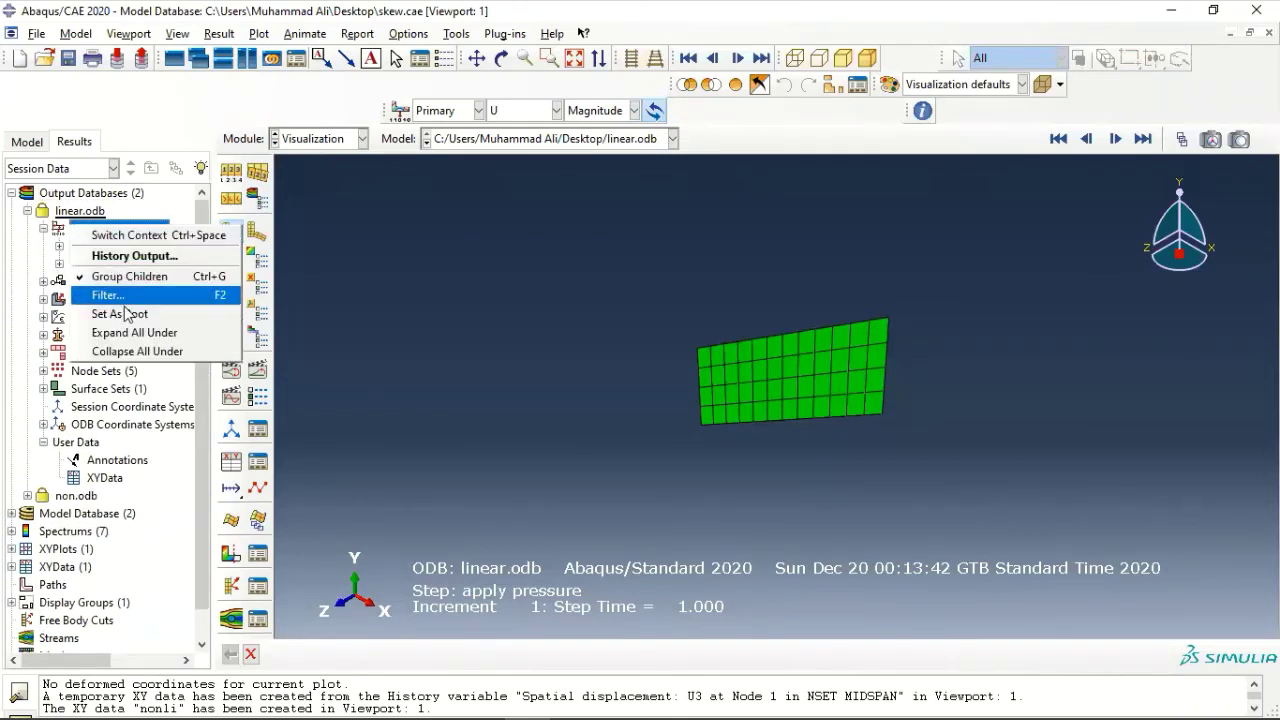
left_click(129, 255)
scroll(313, 323, "down", 9)
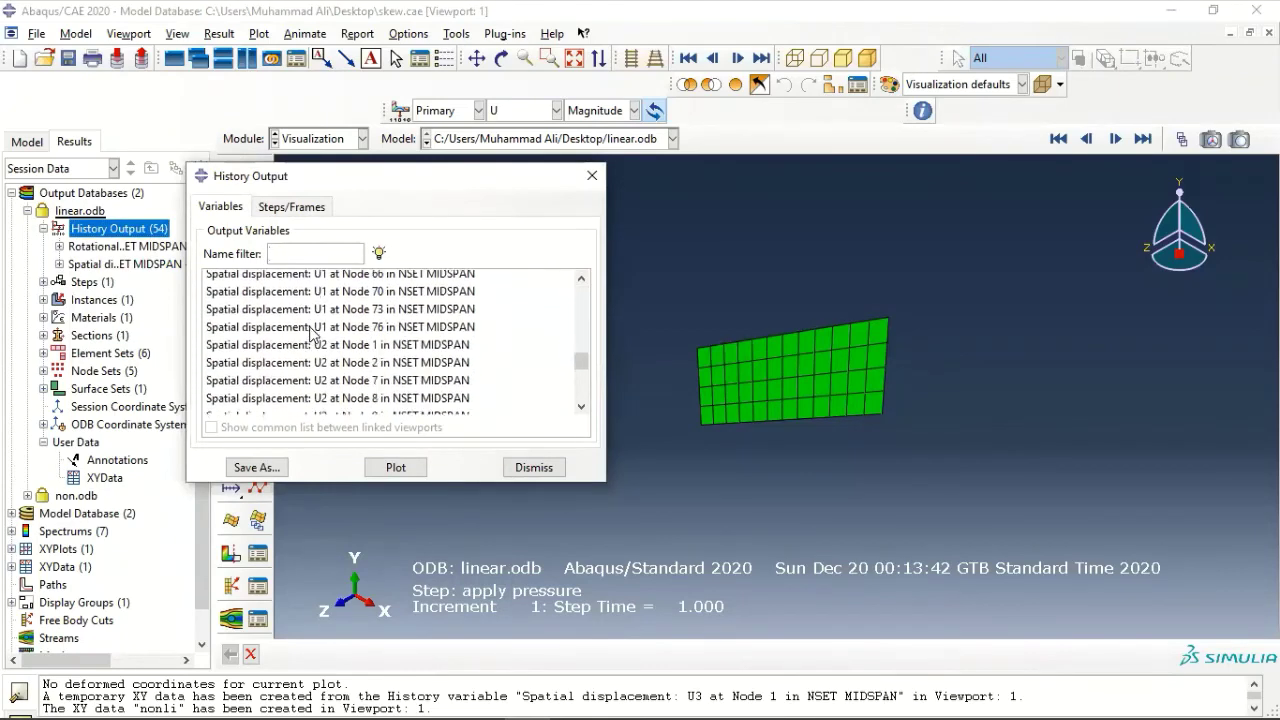
scroll(310, 333, "down", 4)
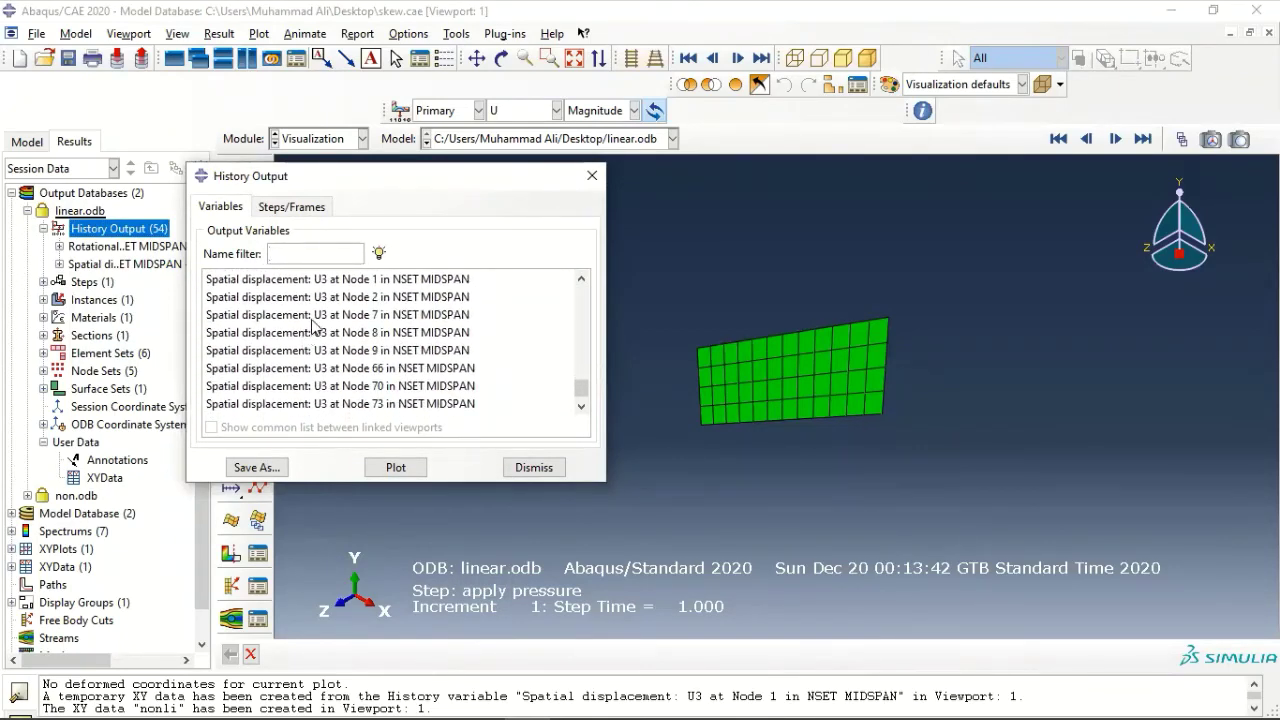
left_click(262, 282)
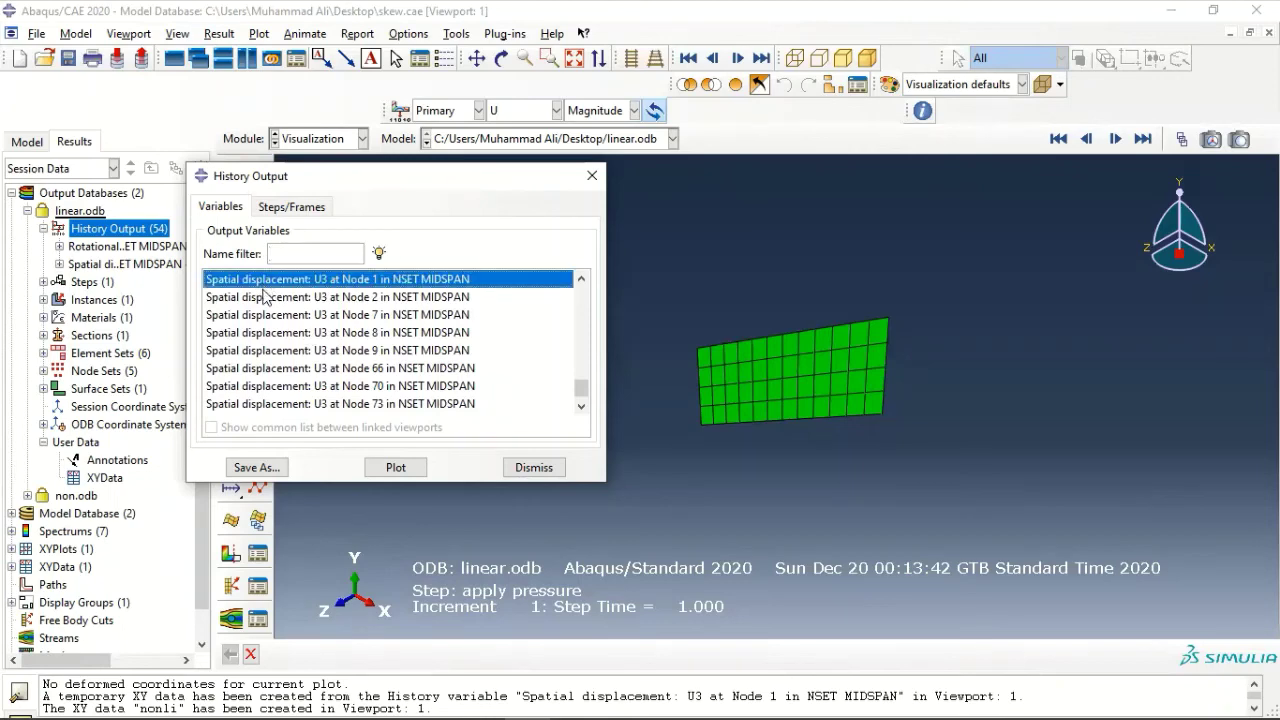
left_click(396, 468)
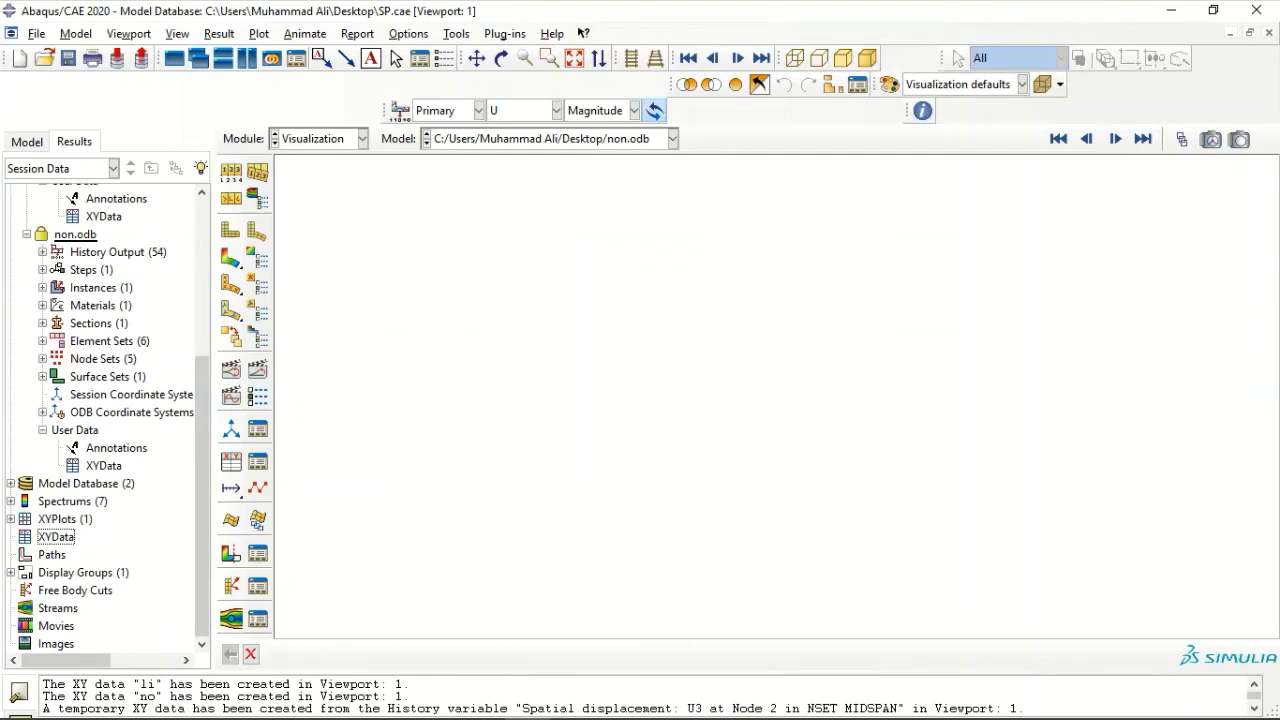
Copy the nonlinear model to a new model named explicit.
left_click(30, 143)
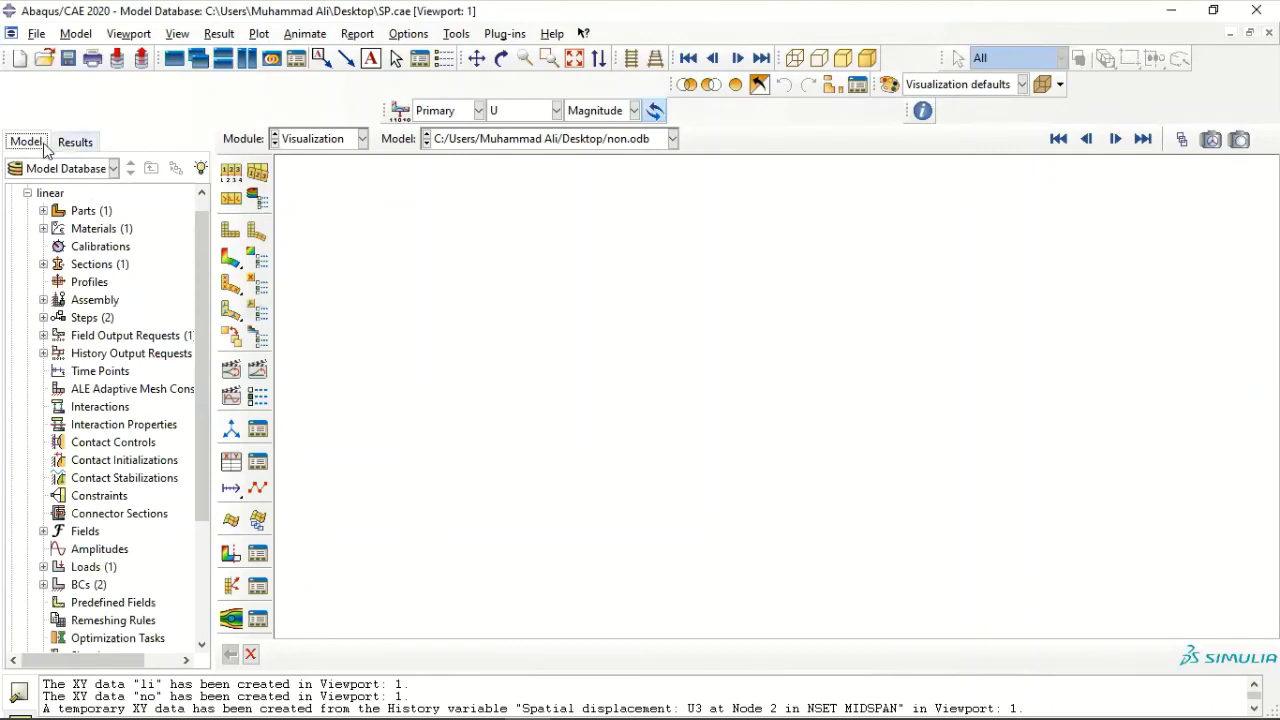
scroll(93, 229, "up", 1)
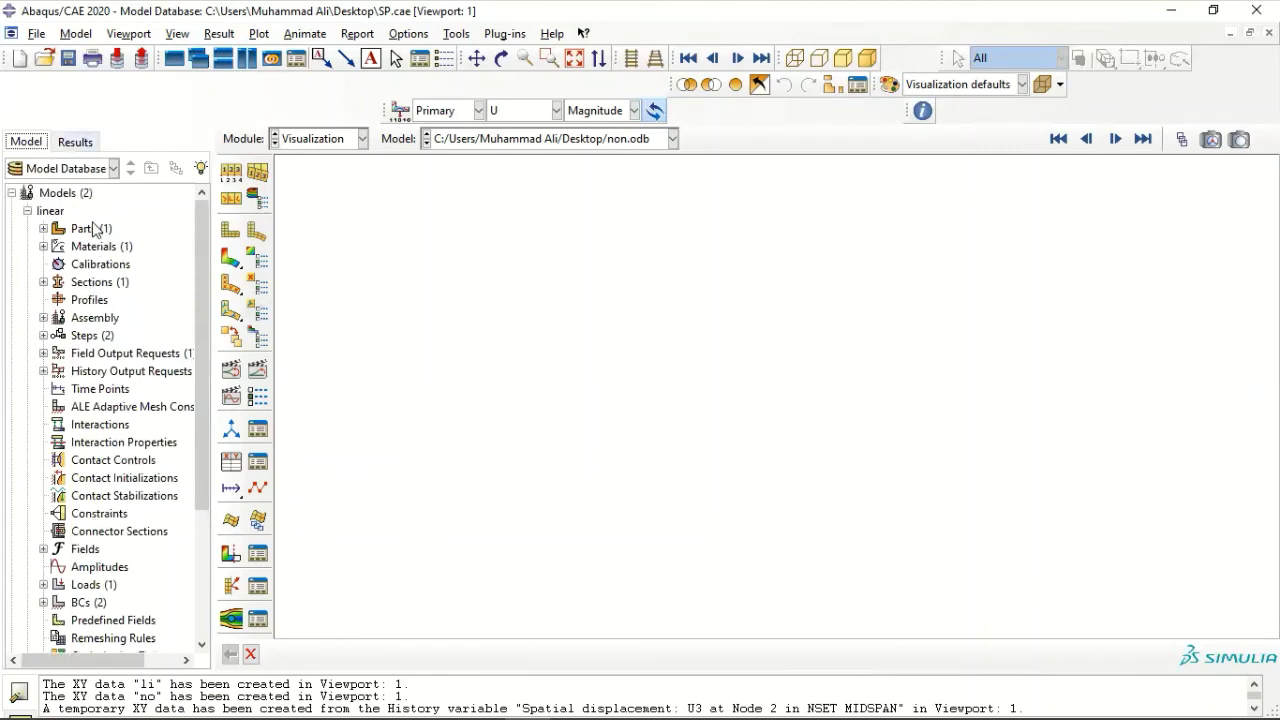
left_click(27, 211)
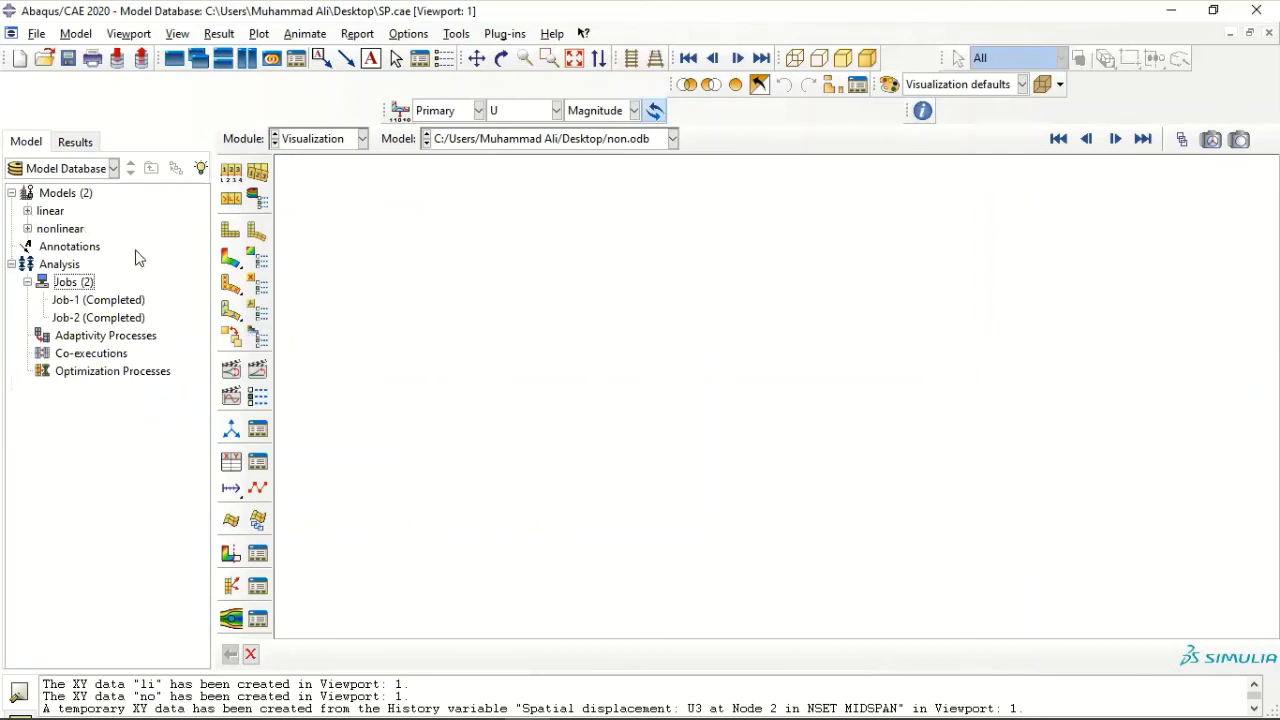
right_click(51, 229)
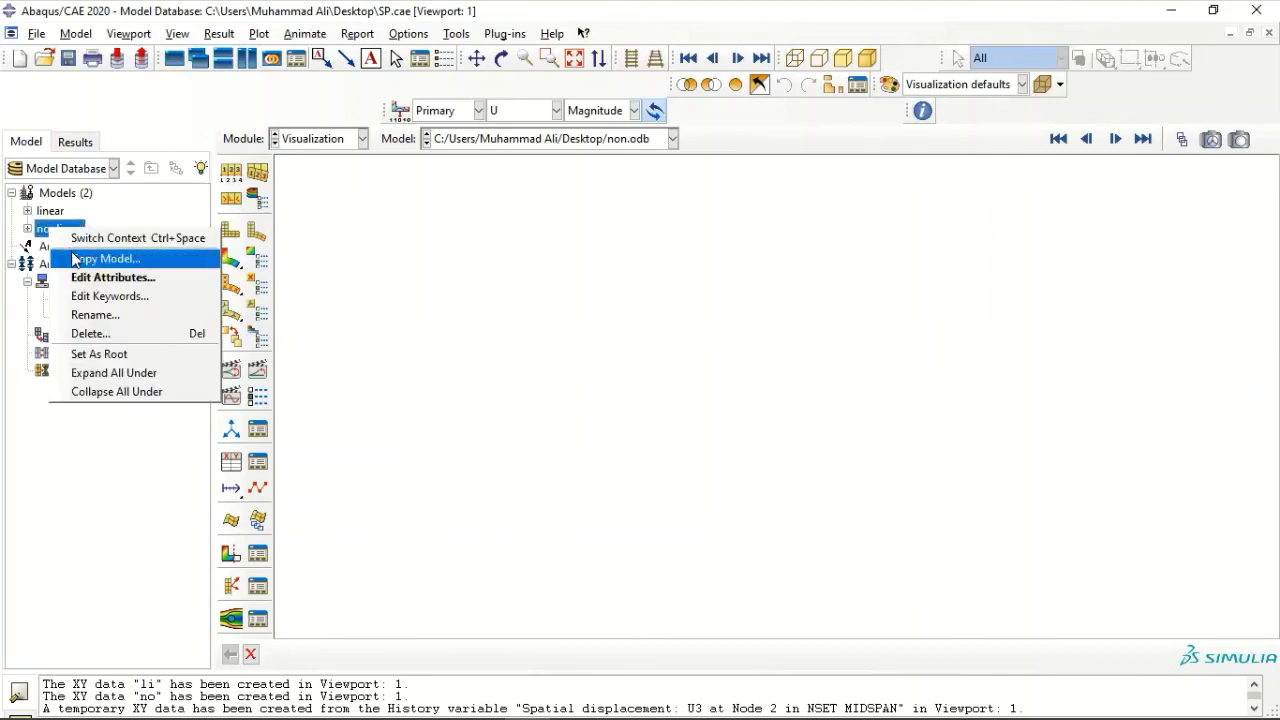
left_click(110, 259)
type("explicit")
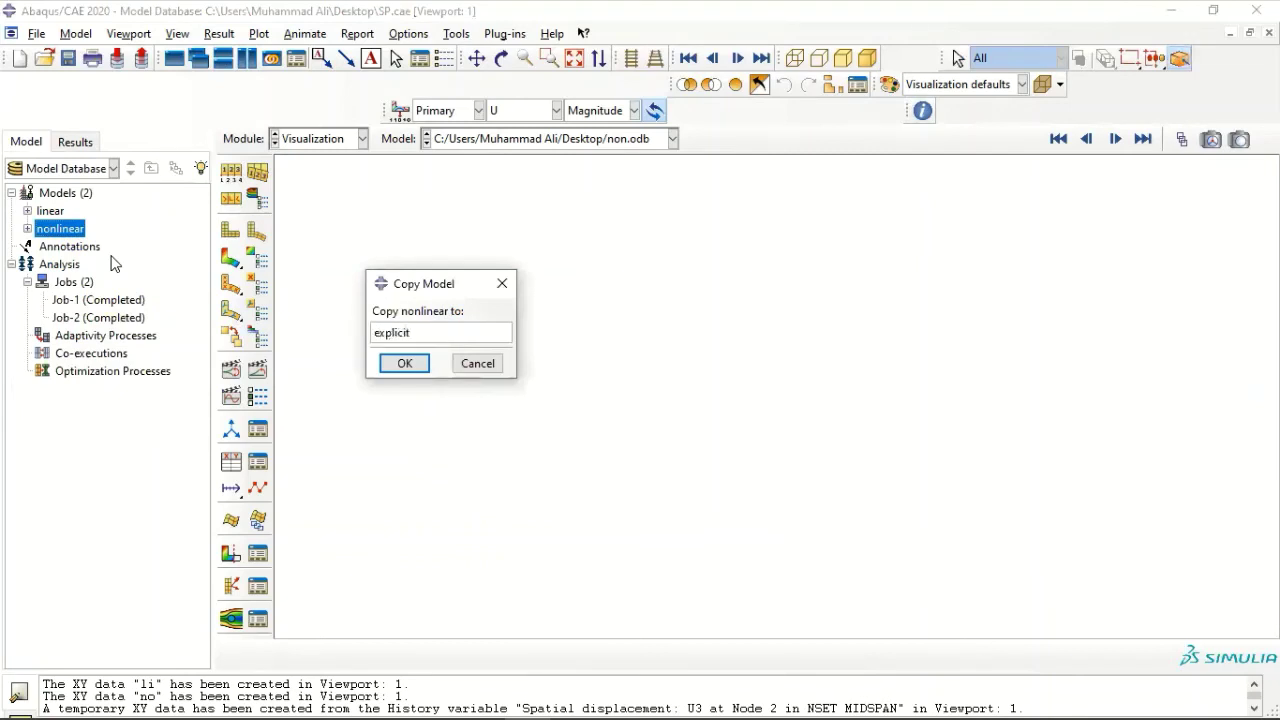
key("Return")
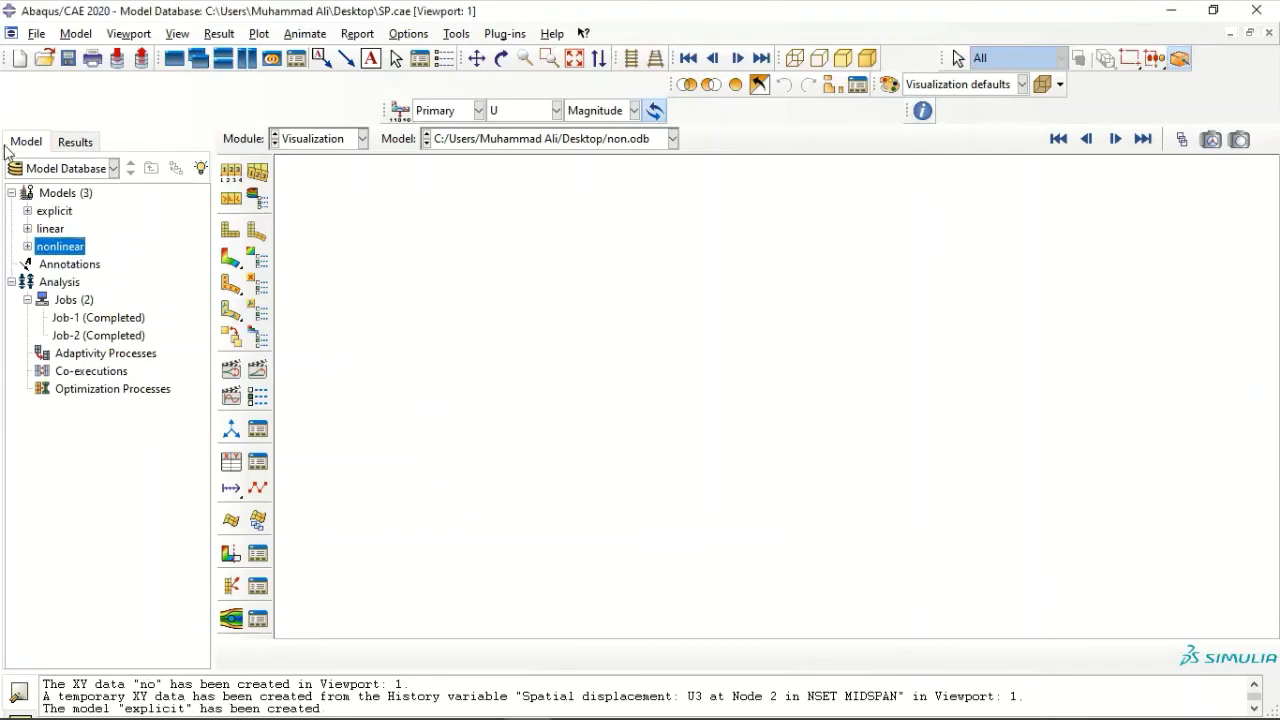
Add a uniform mass density of 7800 to the material metal in the explicit model.
left_click(28, 210)
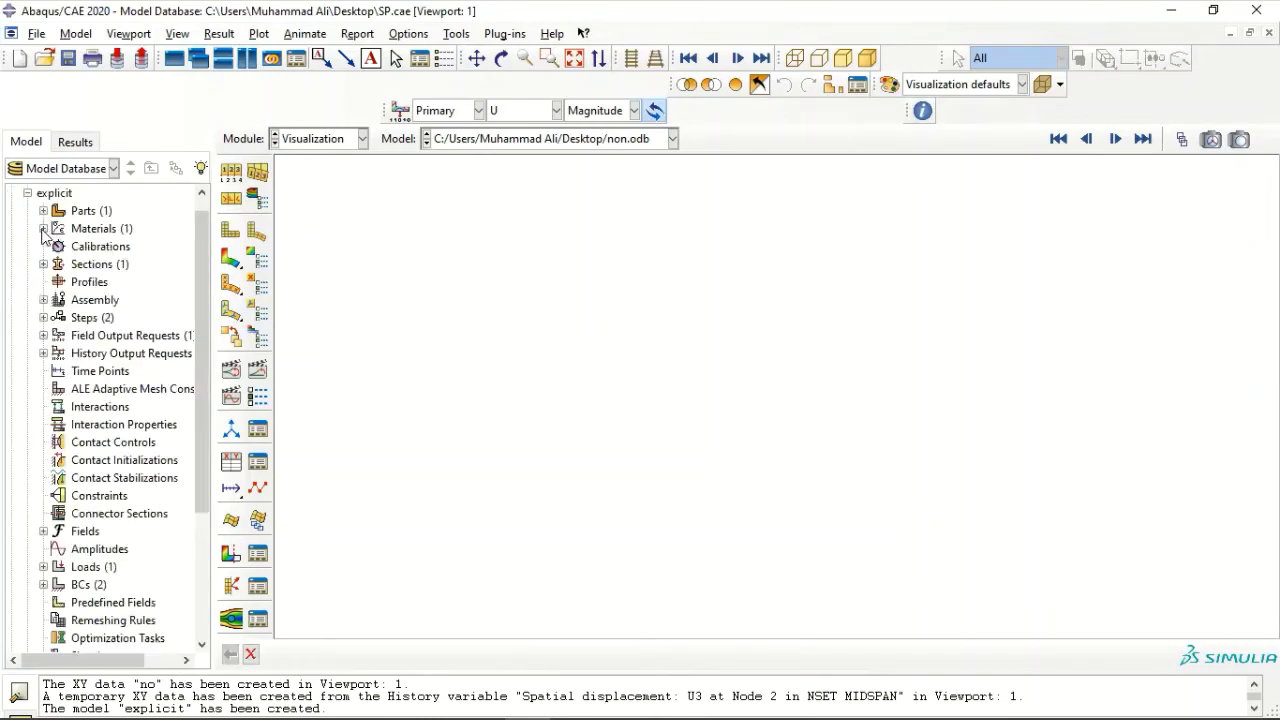
left_click(44, 228)
double_click(82, 246)
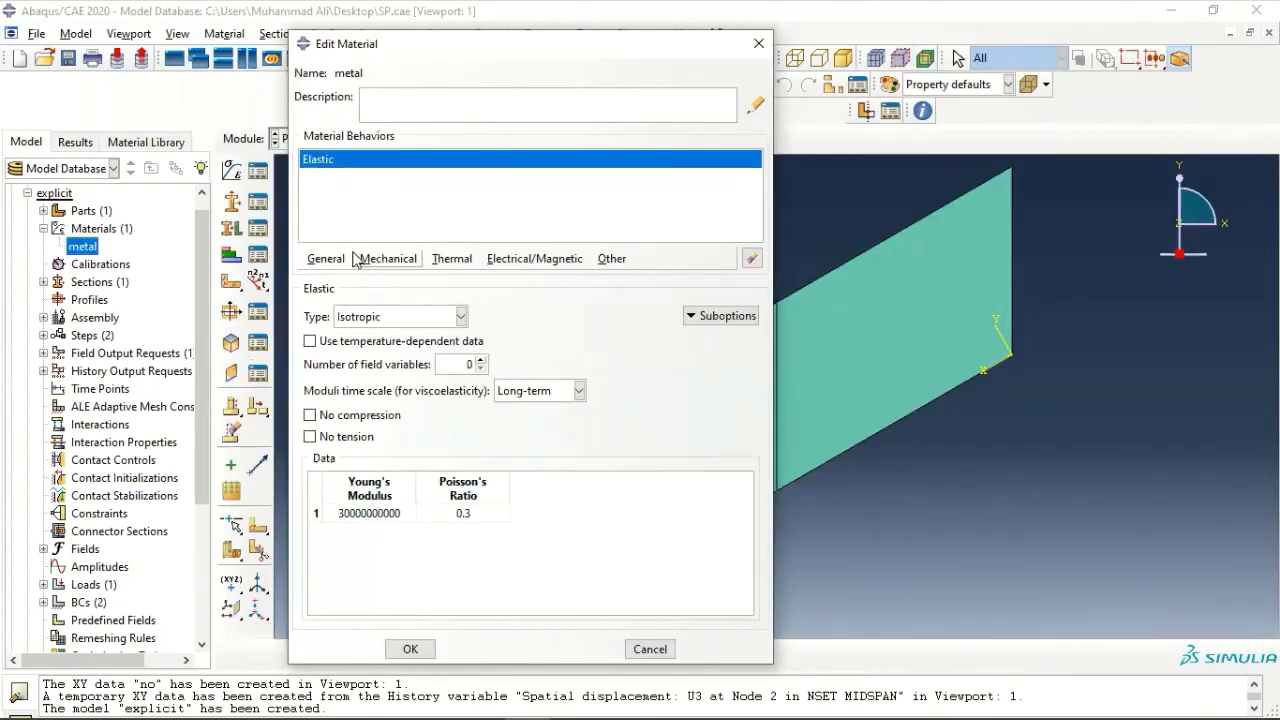
left_click(327, 259)
left_click(345, 277)
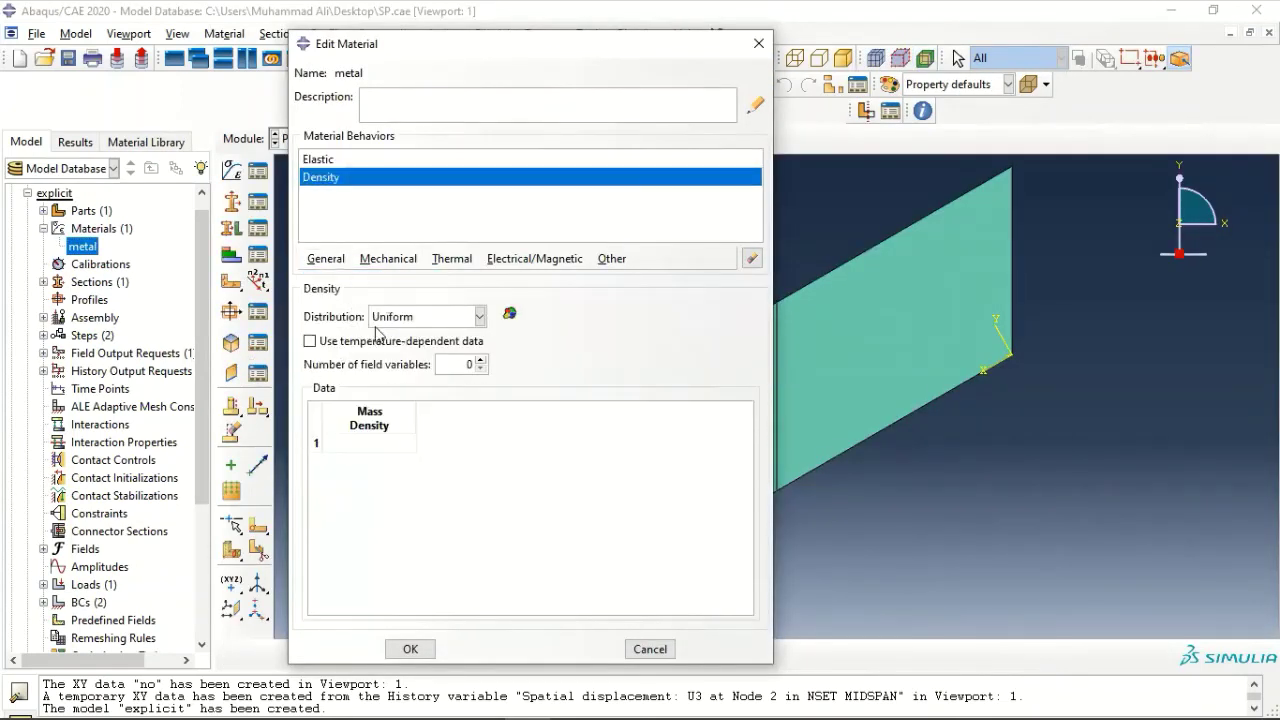
left_click(352, 444)
type("7800")
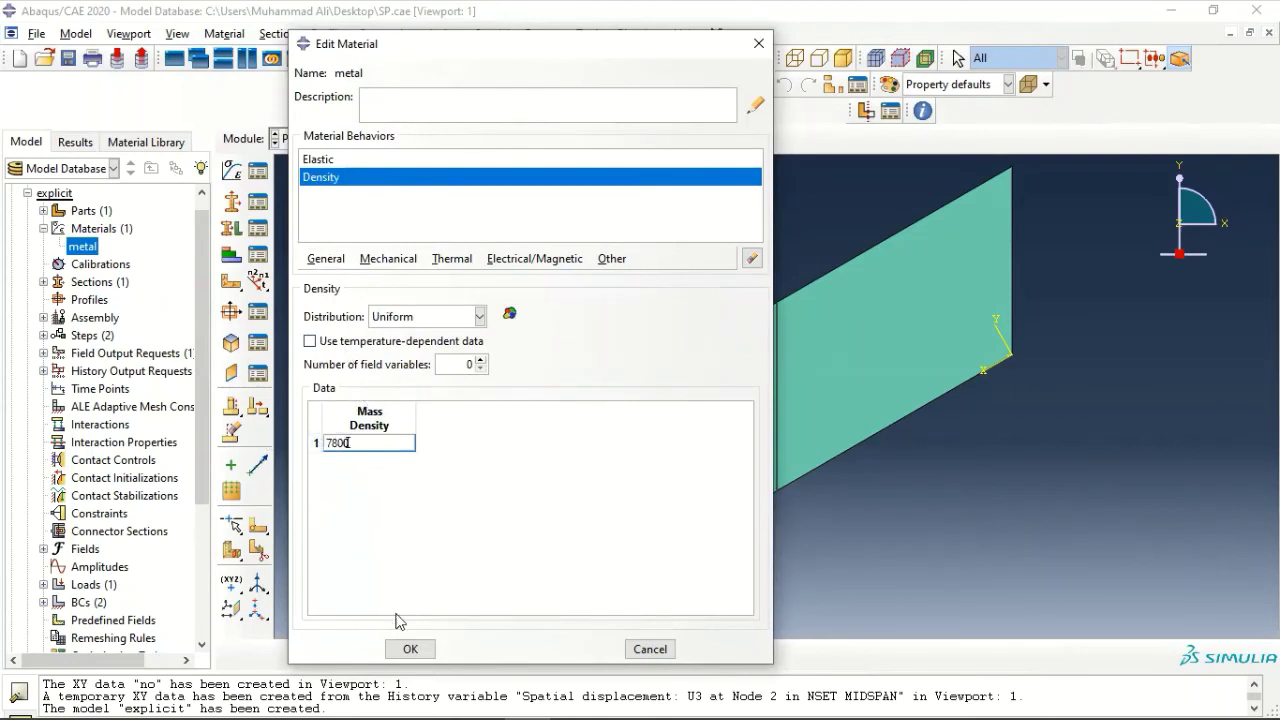
left_click(410, 648)
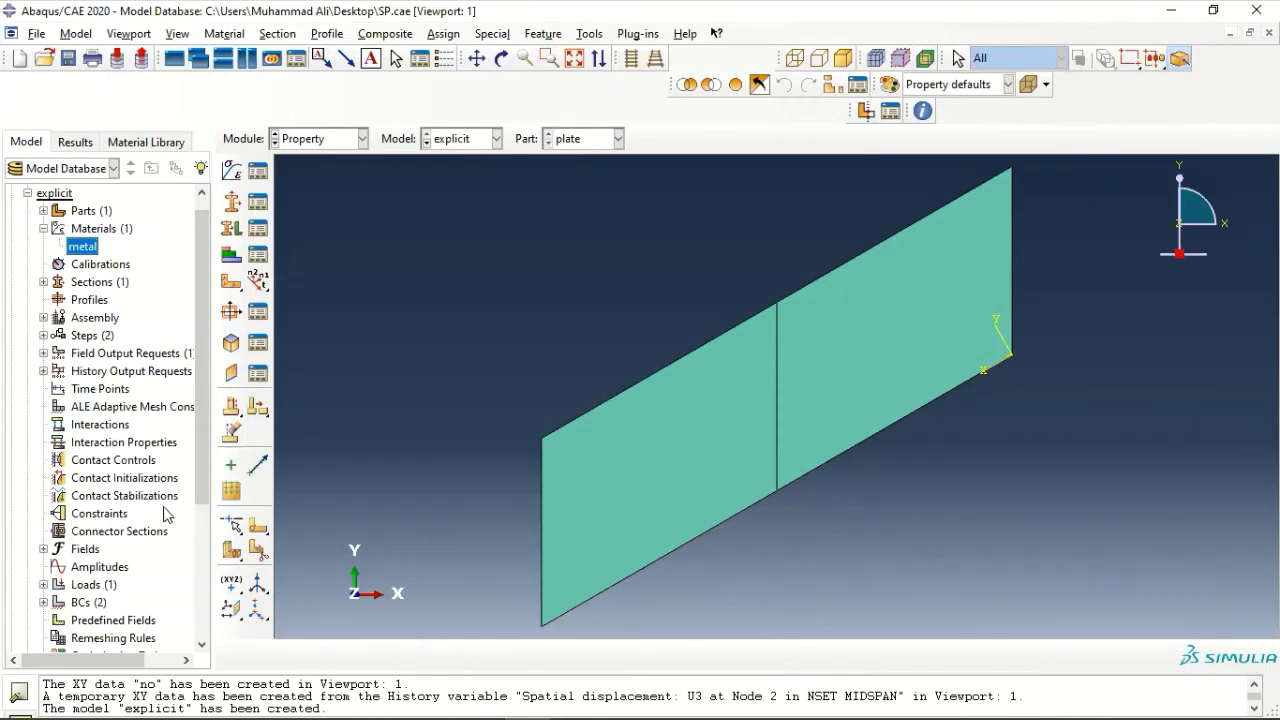
Replace the explicit model's apply pressure step with a Dynamic, Explicit procedure and accept its step settings.
scroll(152, 514, "down", 3)
scroll(148, 516, "down", 1)
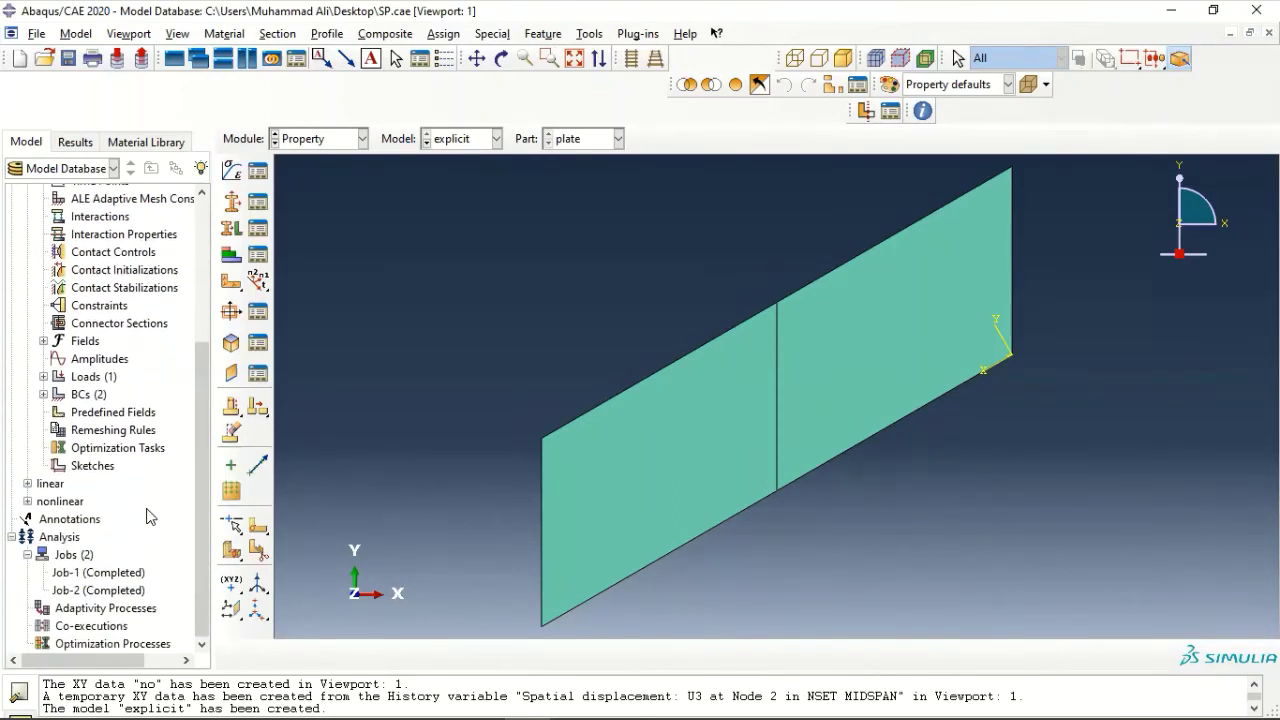
scroll(140, 440, "up", 1)
scroll(100, 400, "up", 2)
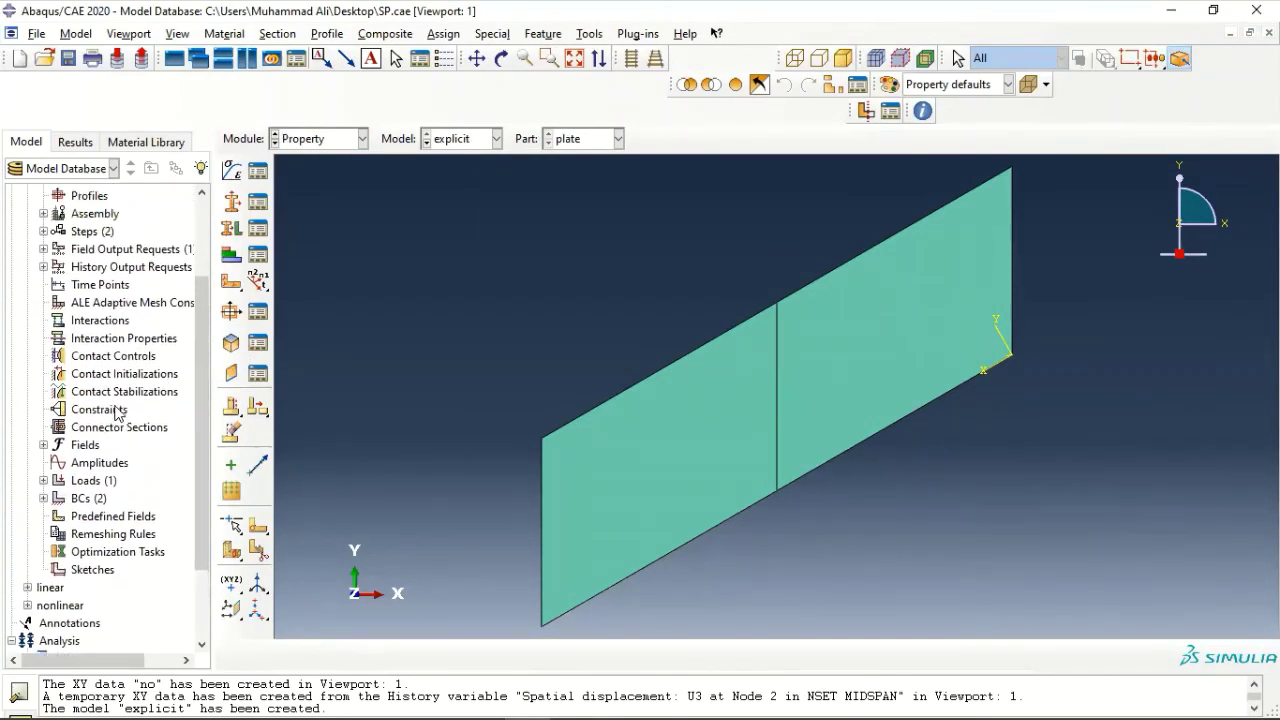
left_click(44, 288)
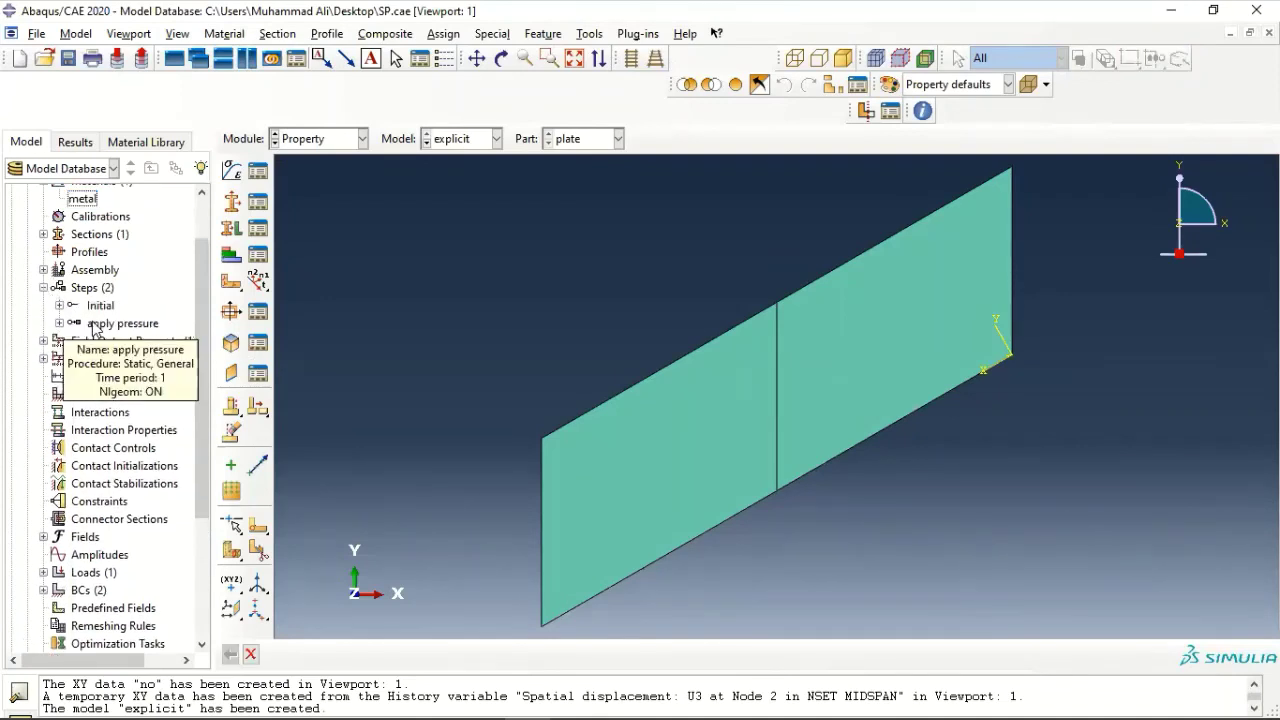
left_click(95, 324)
right_click(95, 330)
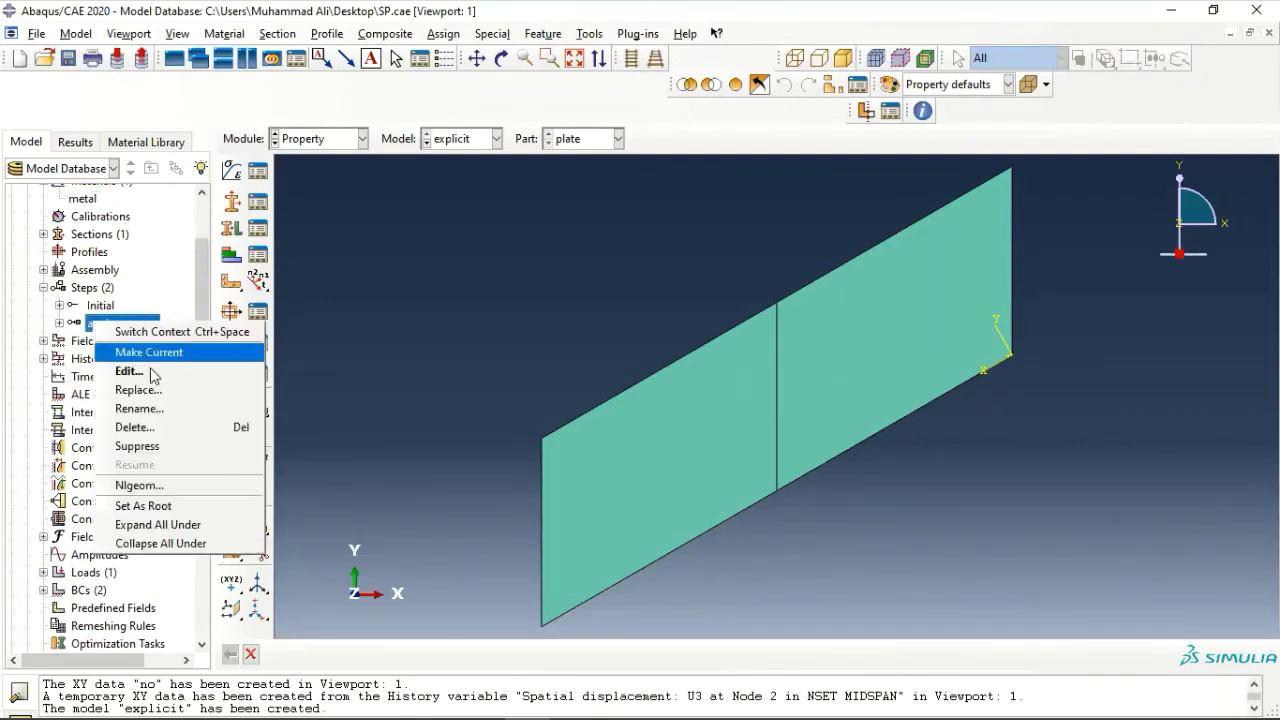
key("ctrl+space")
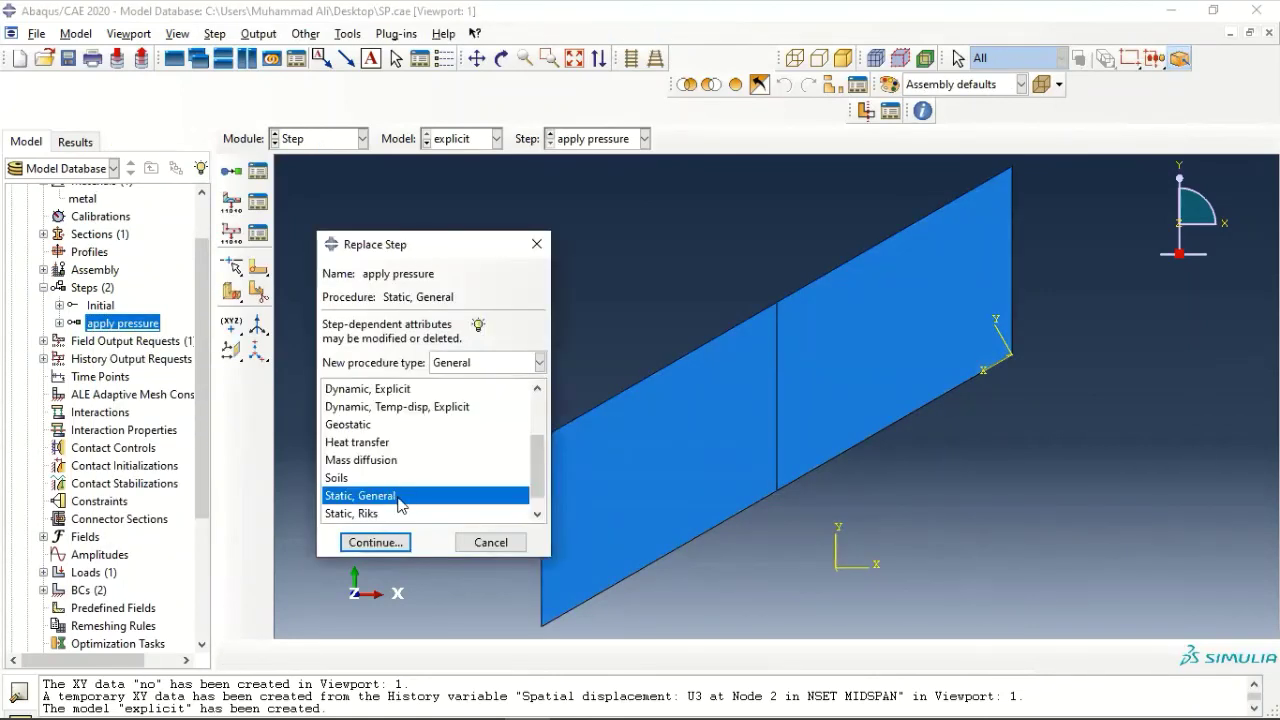
left_click(379, 391)
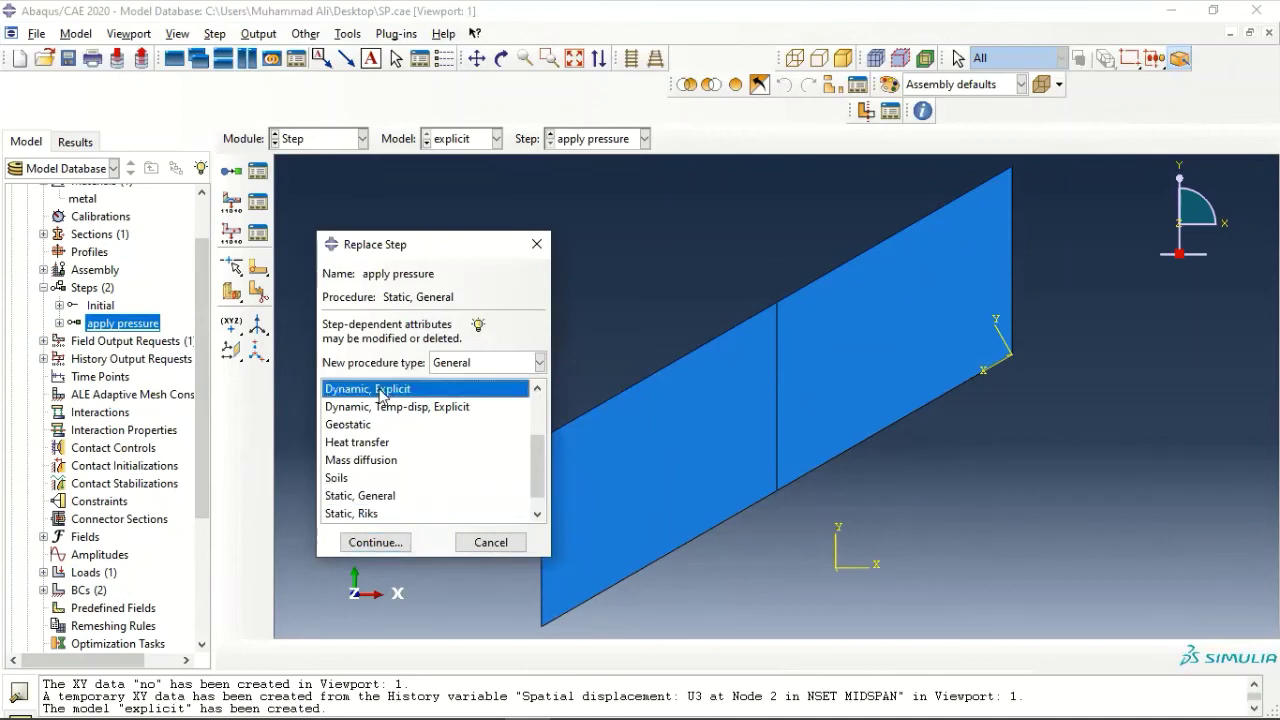
left_click(372, 542)
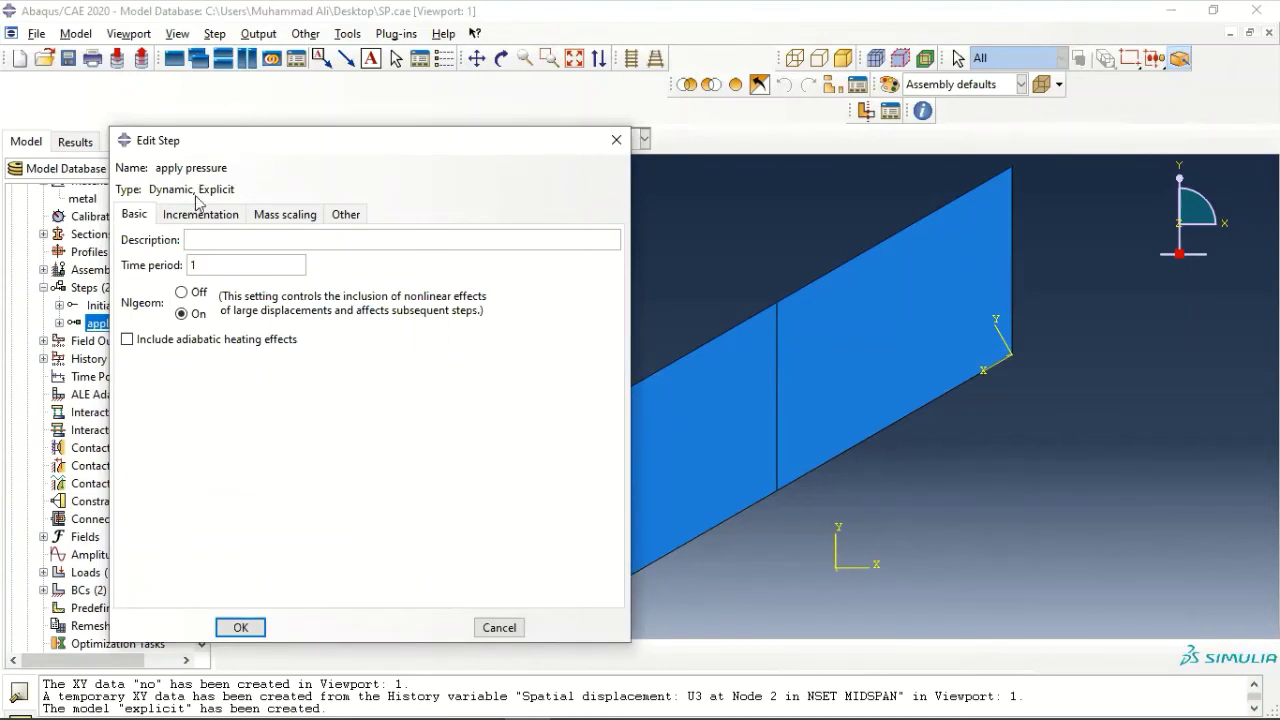
double_click(204, 262)
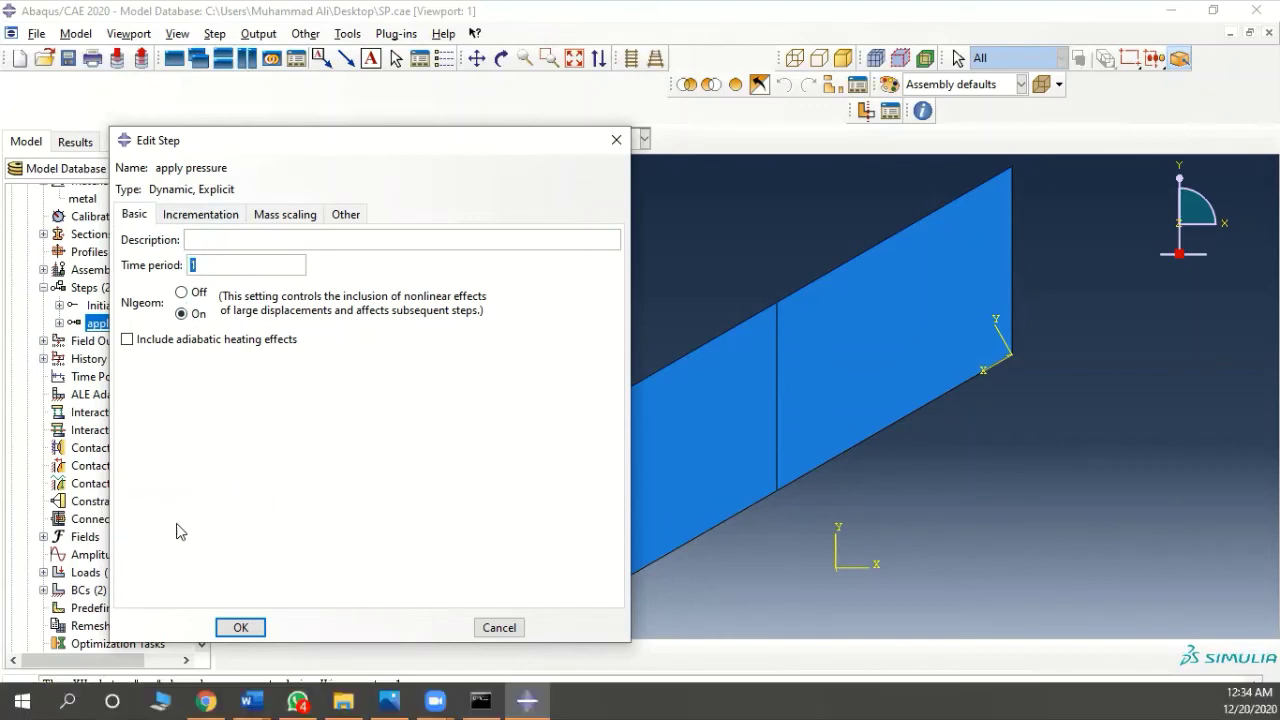
left_click(230, 627)
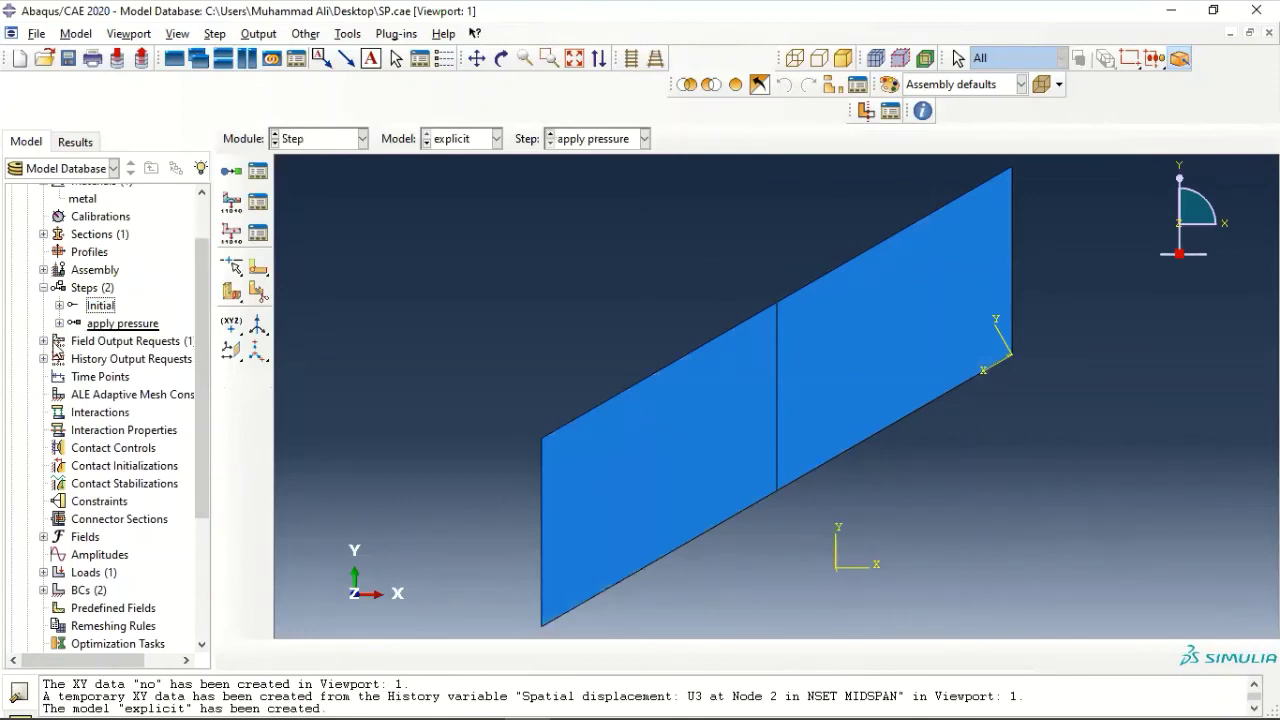
Set the domain of the explicit model's field output request F-Output-1 to the whole model.
left_click(44, 341)
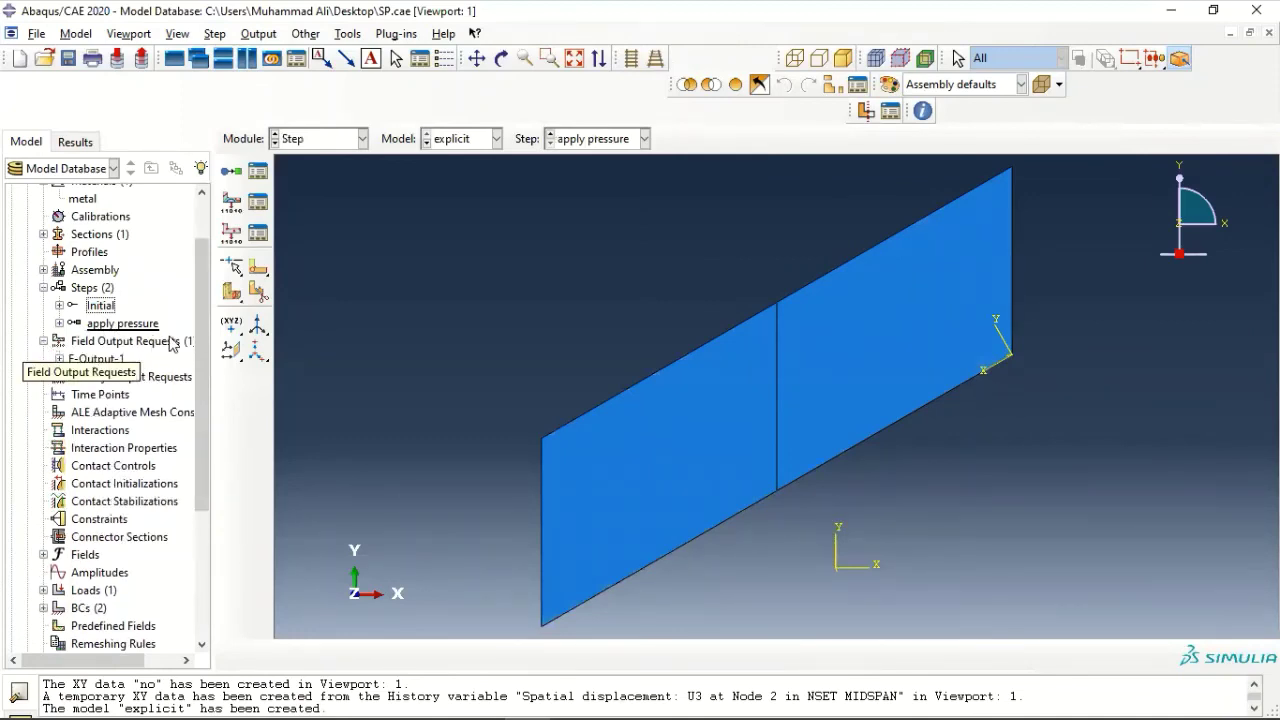
right_click(108, 359)
left_click(140, 390)
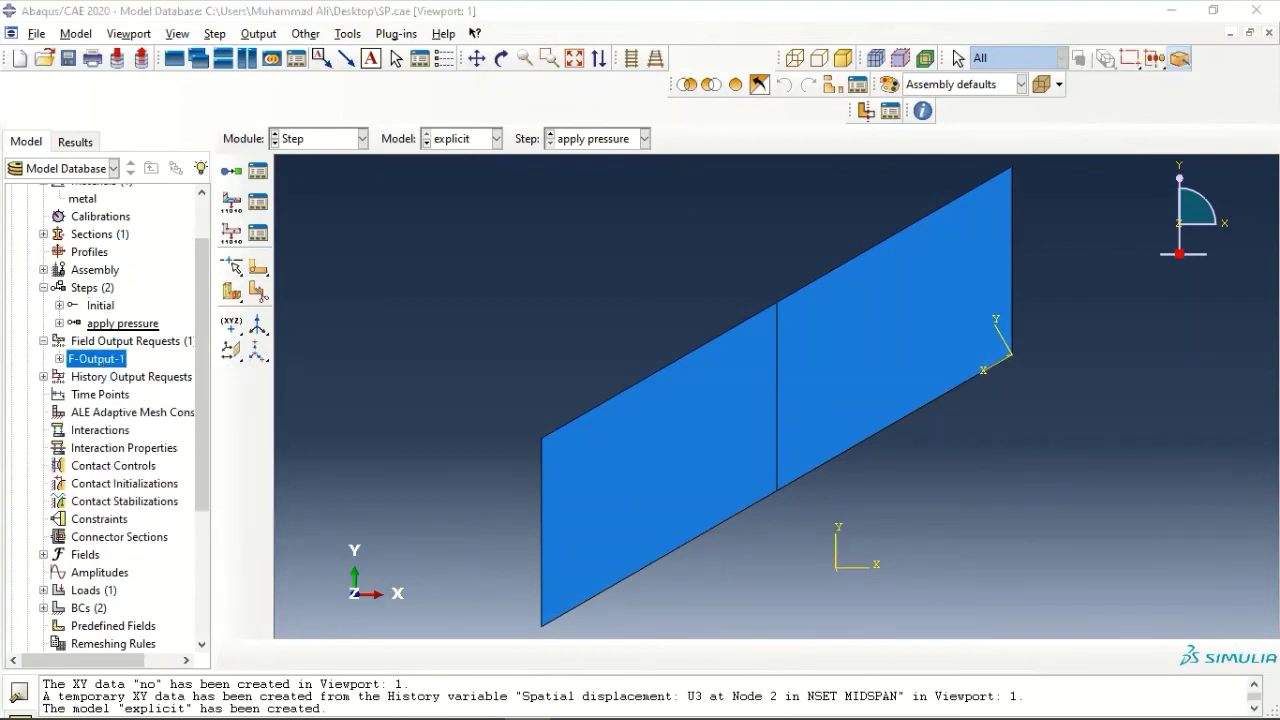
left_click(487, 263)
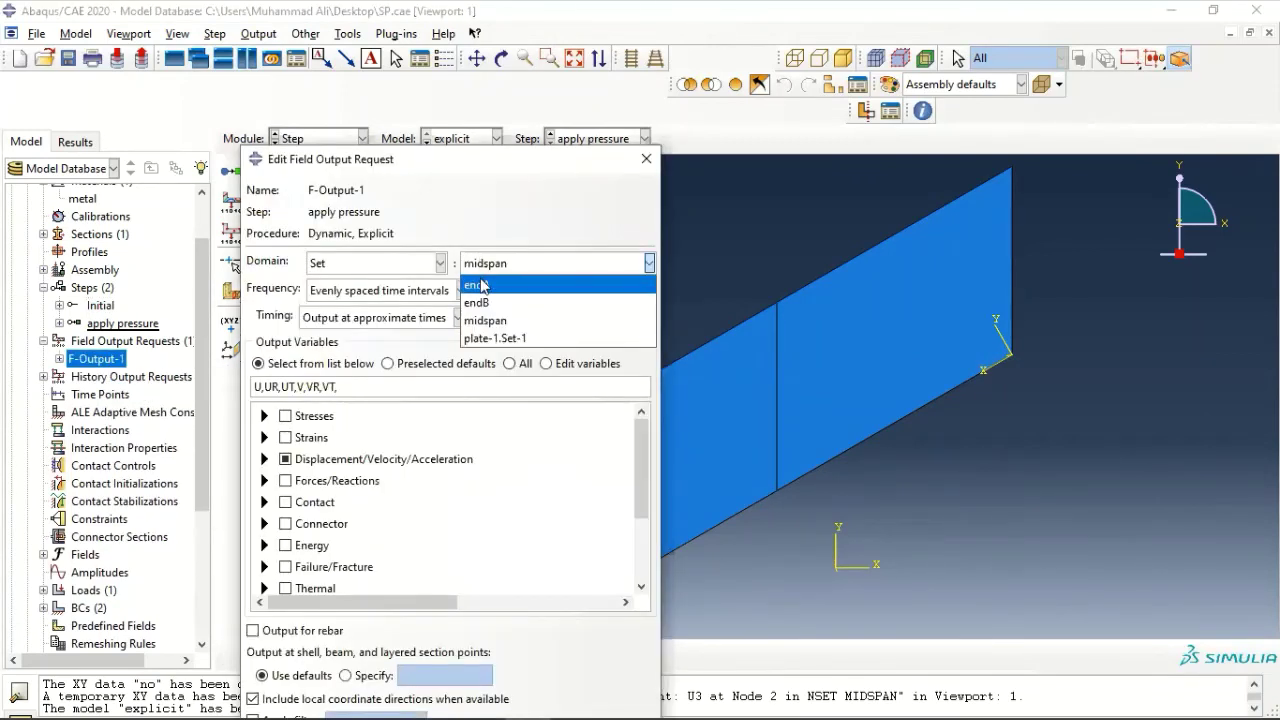
left_click(394, 263)
left_click(394, 263)
left_click(394, 285)
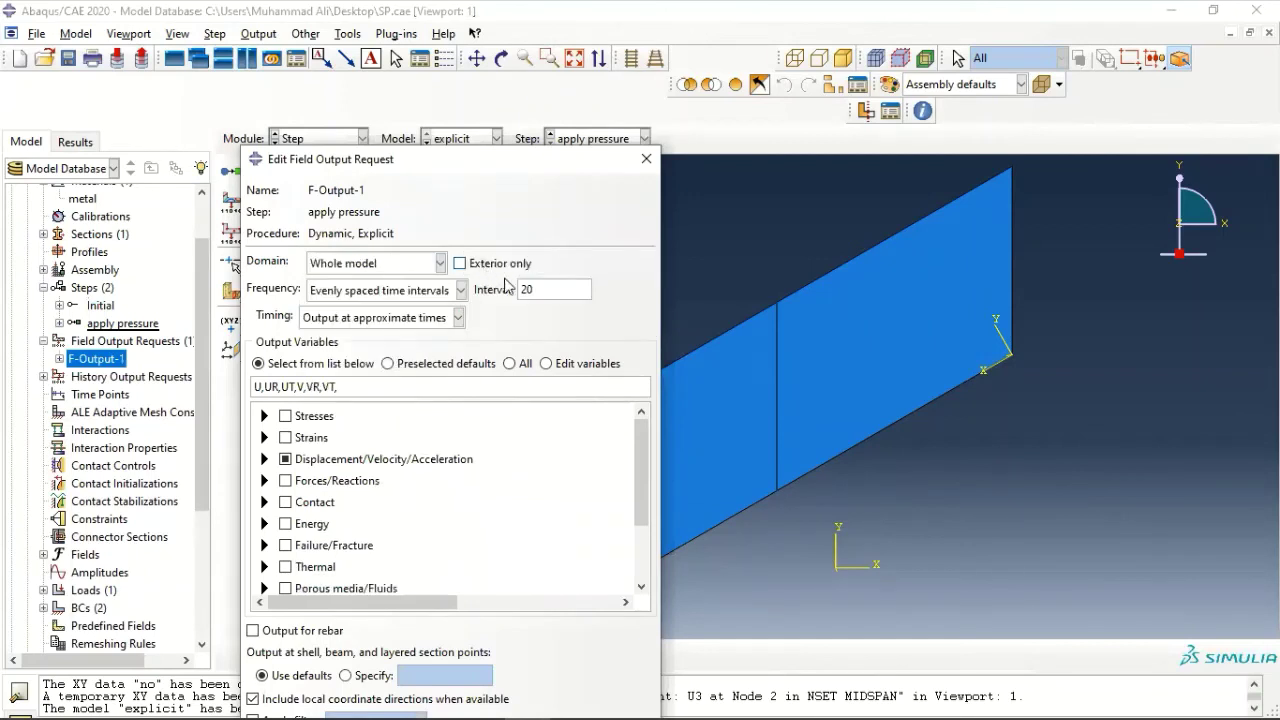
Set F-Output-1 to 200 evenly spaced time intervals and add Stresses to its output variables.
left_click(572, 292)
type("0")
scroll(390, 490, "down", 1)
scroll(390, 490, "up", 1)
left_click_drag(490, 160, 476, 87)
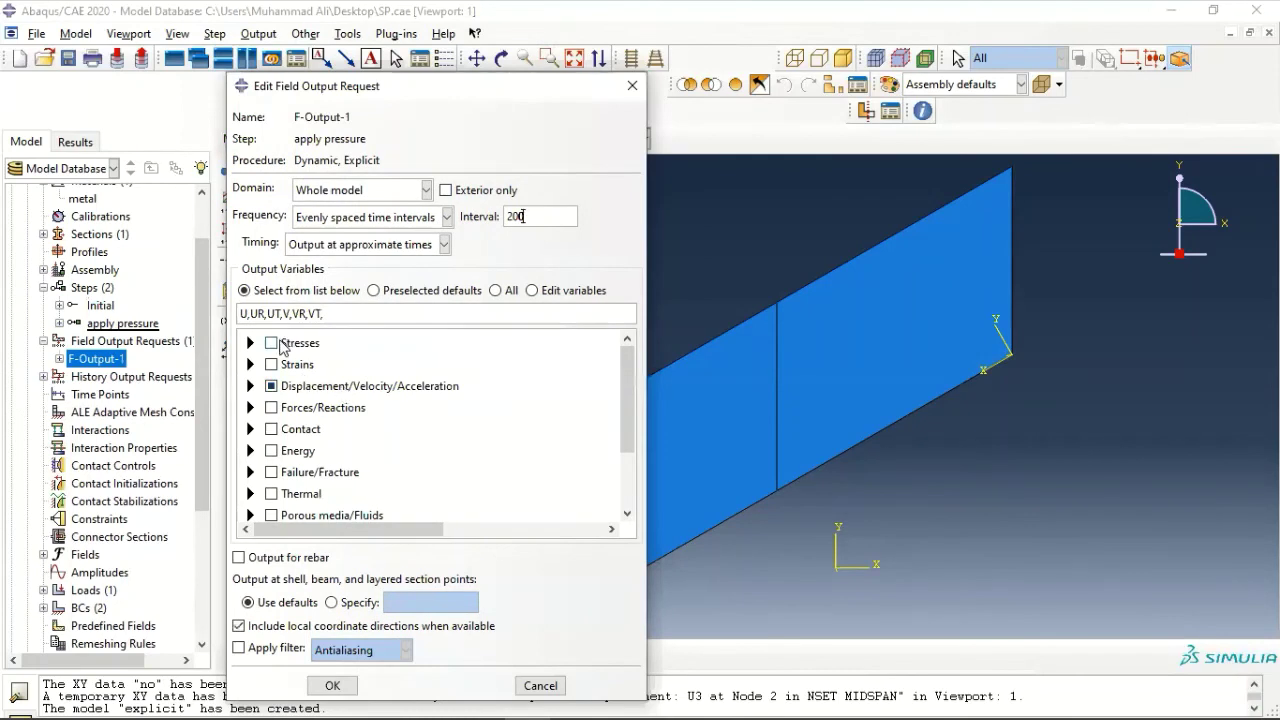
left_click(282, 344)
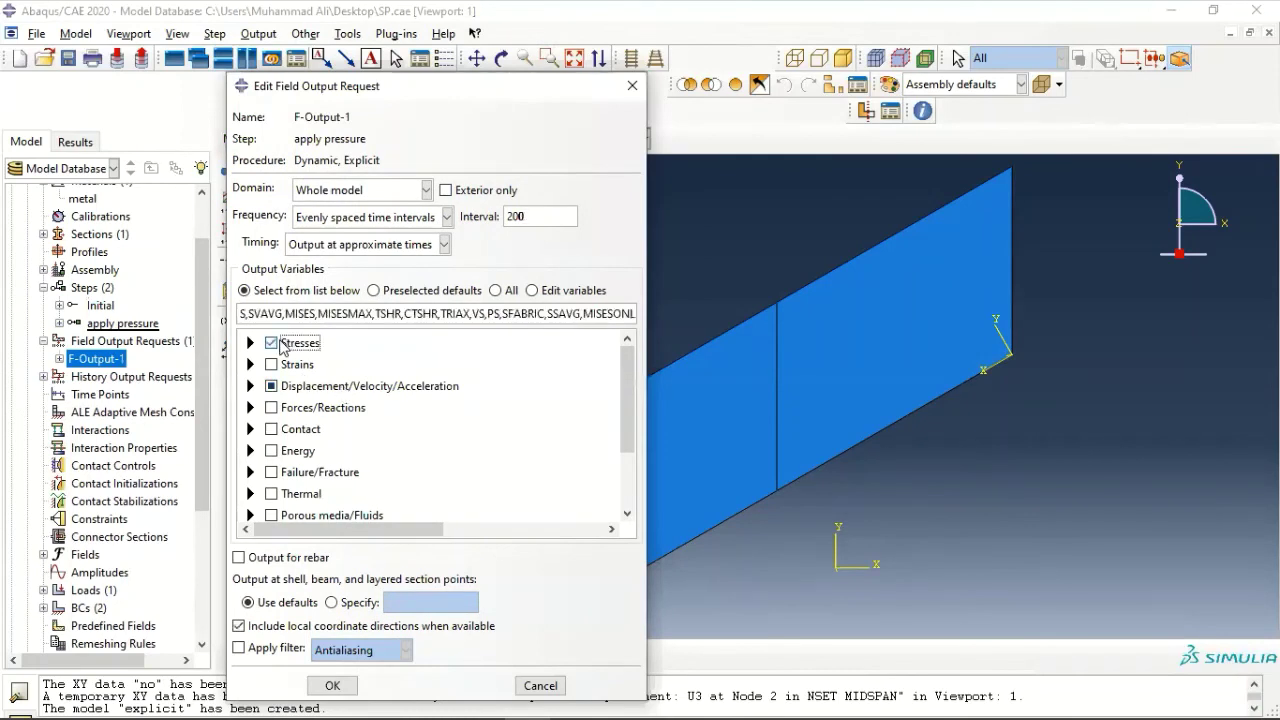
left_click(333, 686)
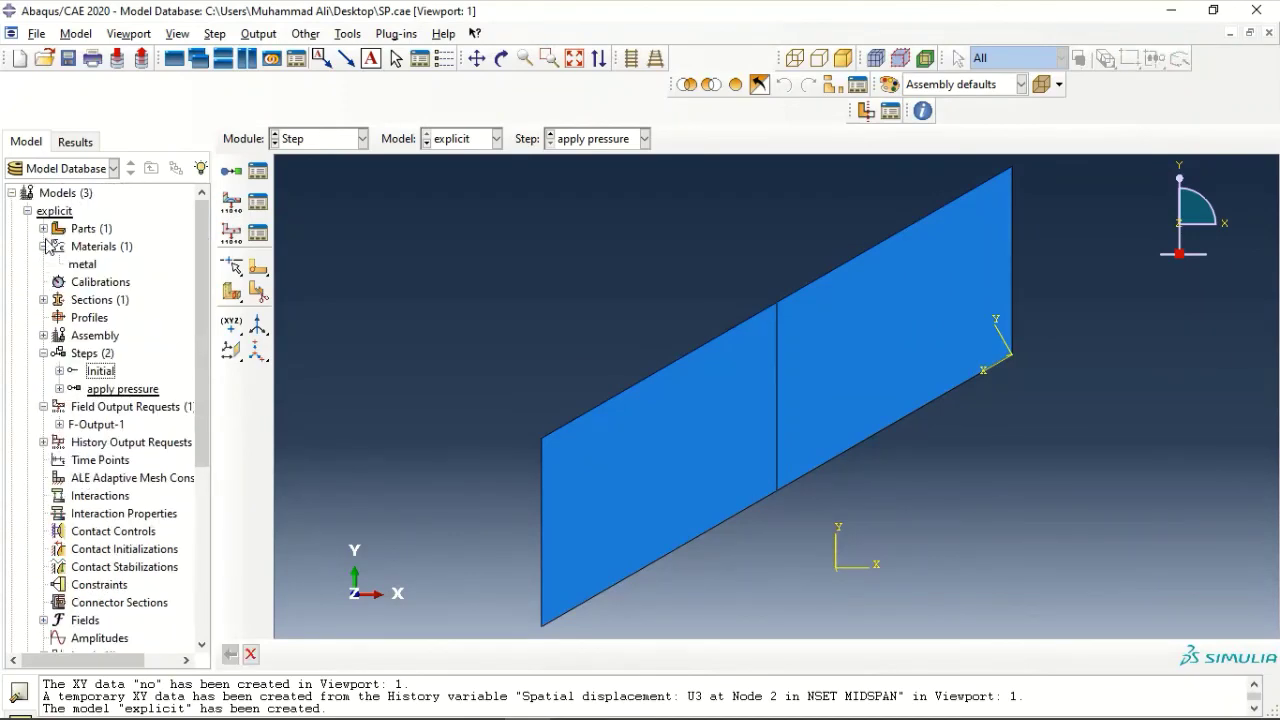
Assign the whole plate mesh of the explicit model an element type from the Explicit library, linear Shell S4R with reduced integration.
left_click(43, 229)
left_click(59, 246)
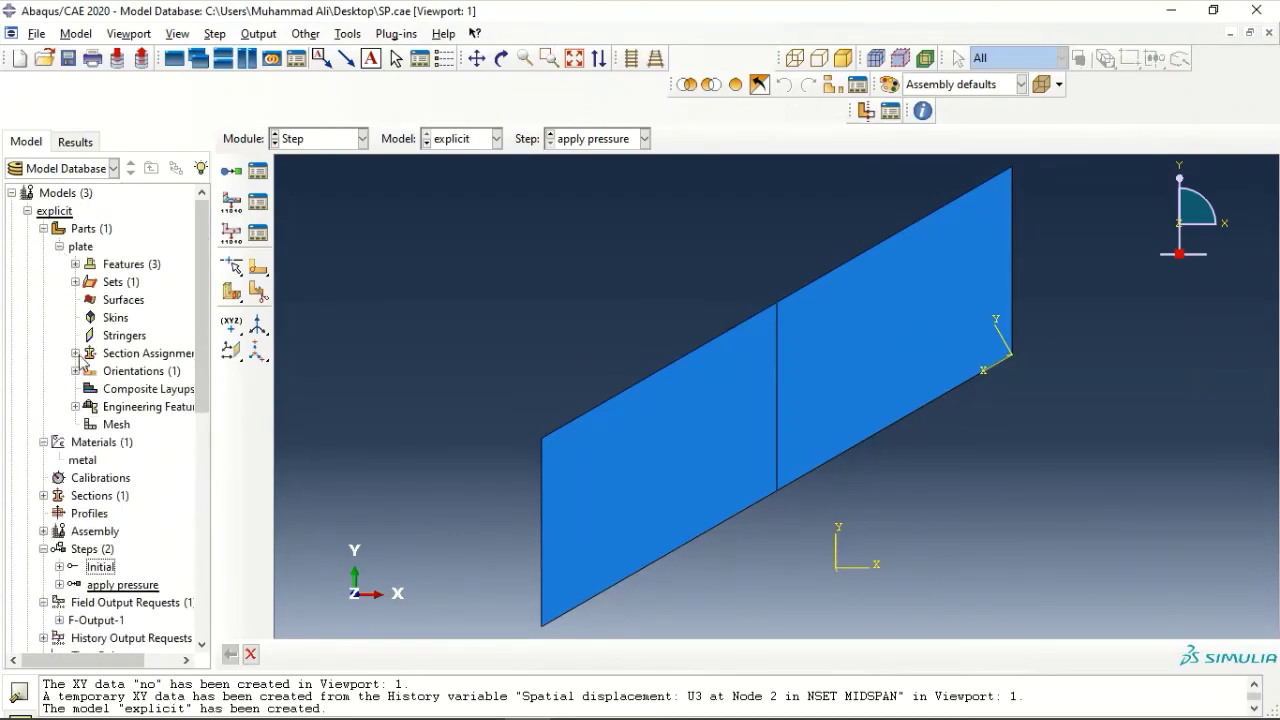
double_click(104, 425)
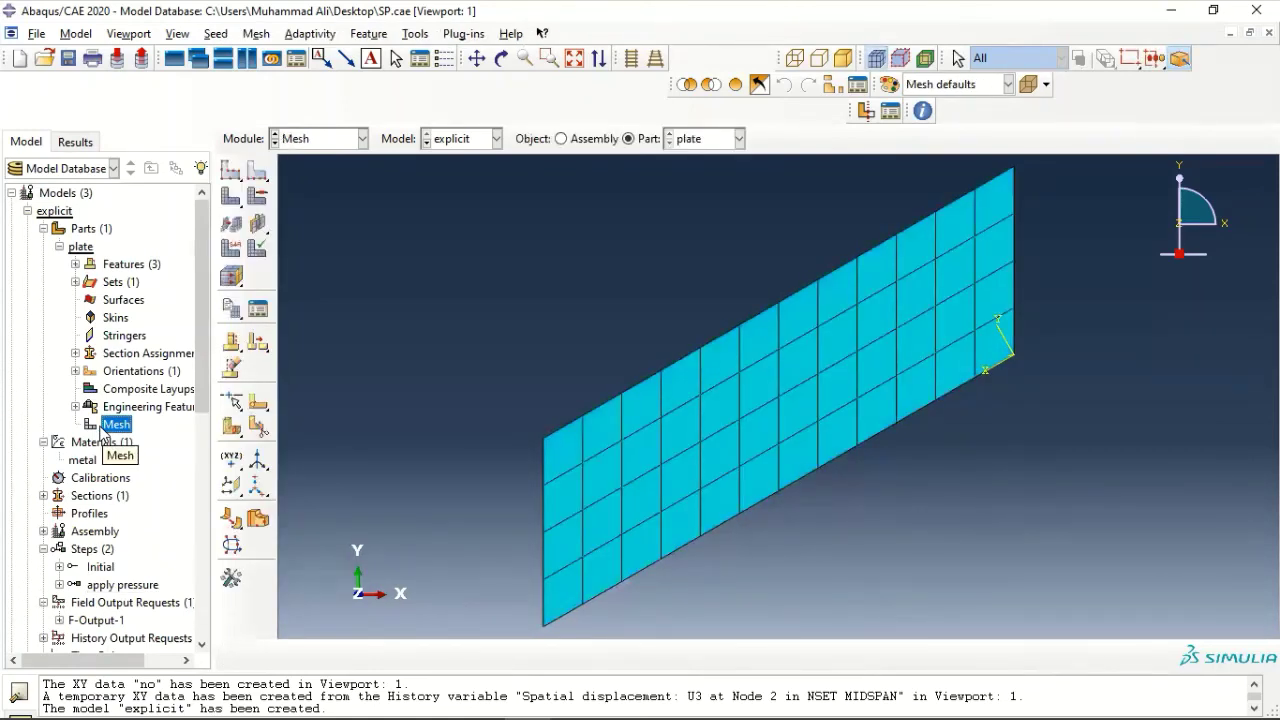
left_click(257, 33)
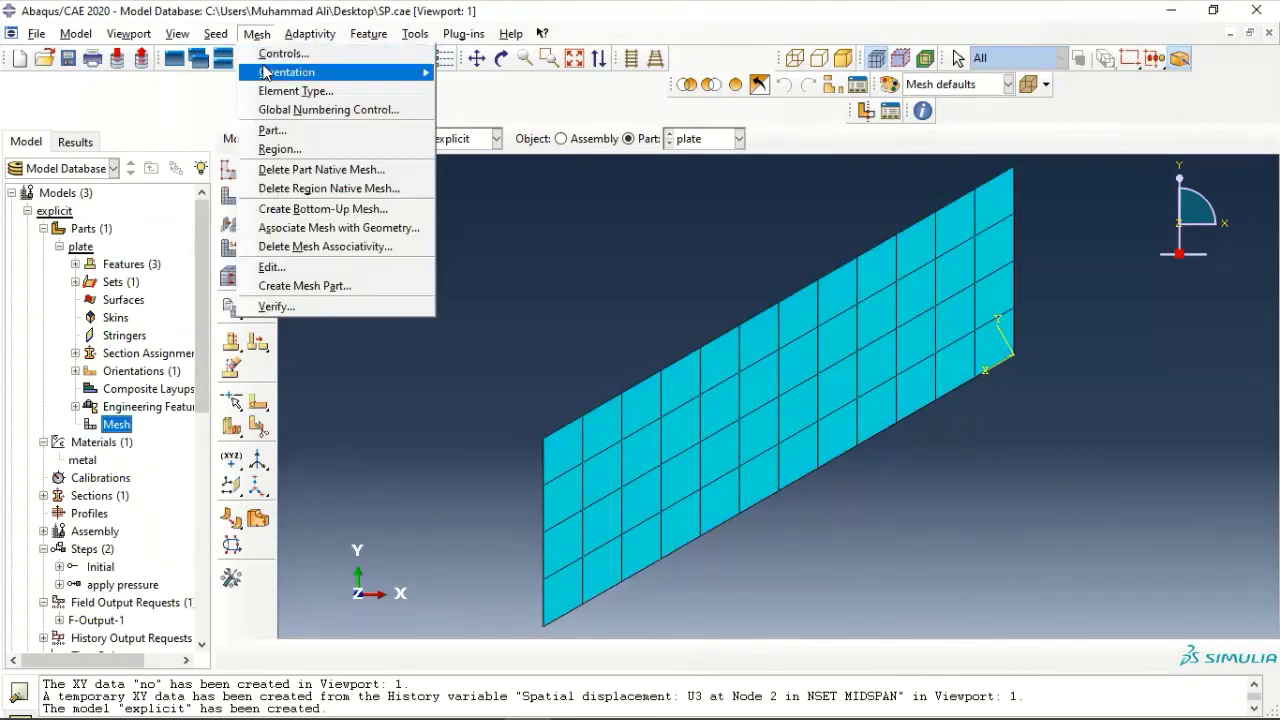
left_click(268, 90)
left_click_drag(1044, 166, 487, 645)
left_click(639, 654)
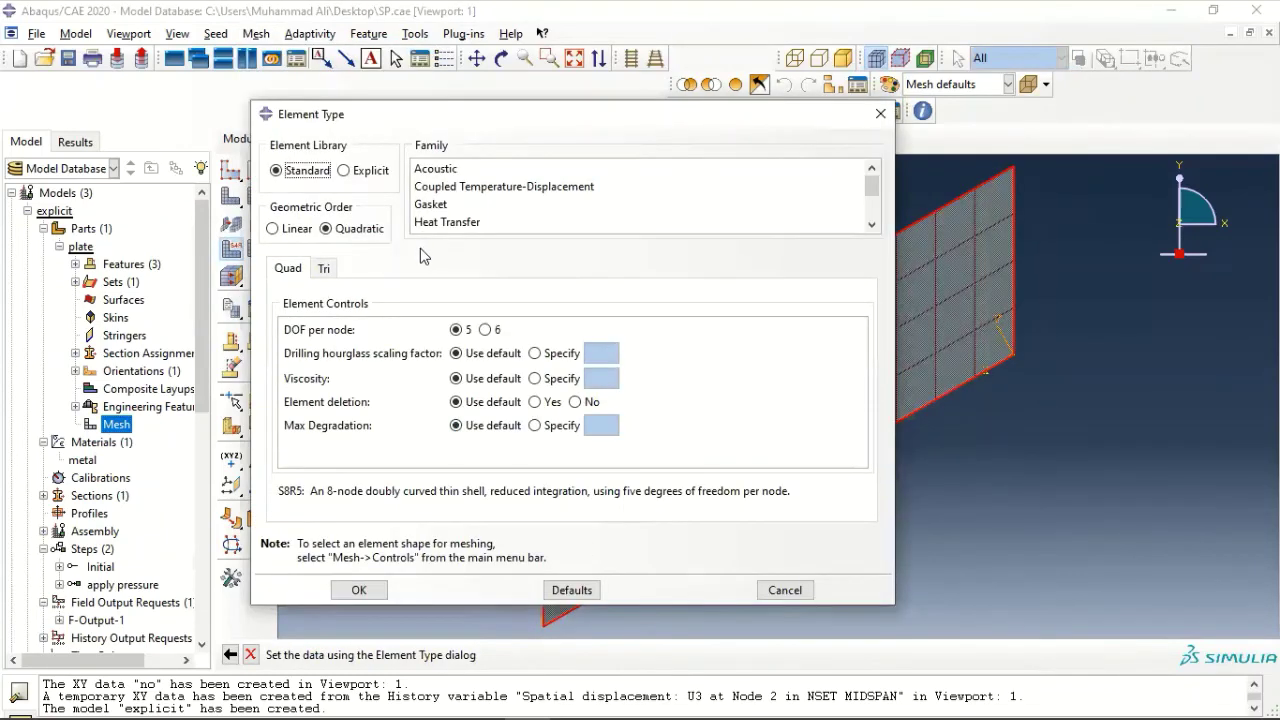
left_click(345, 171)
scroll(459, 194, "down", 1)
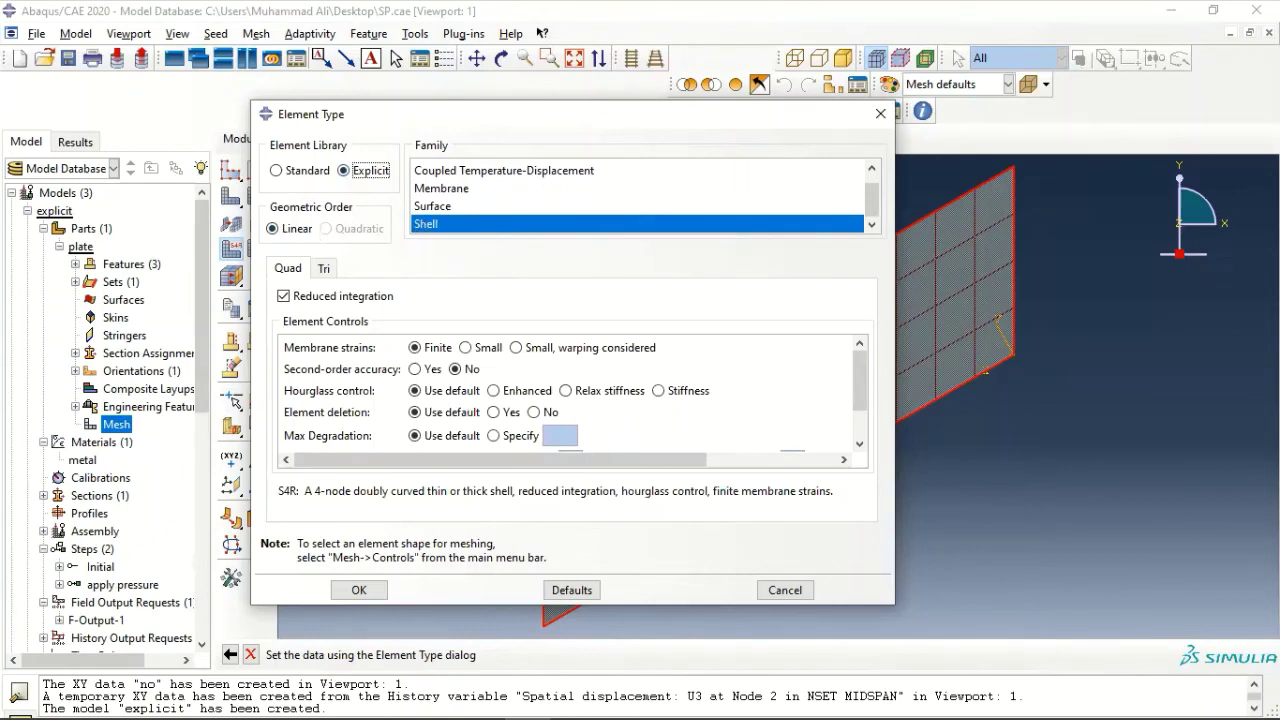
left_click(359, 590)
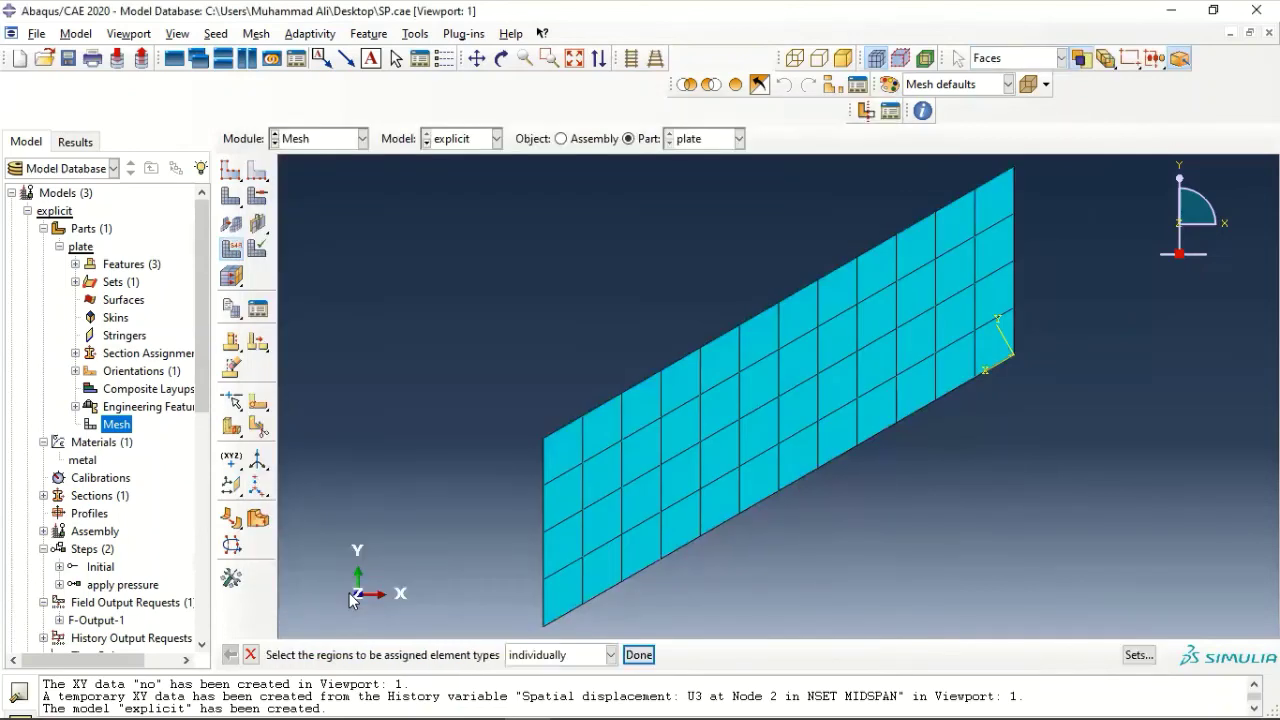
left_click(639, 654)
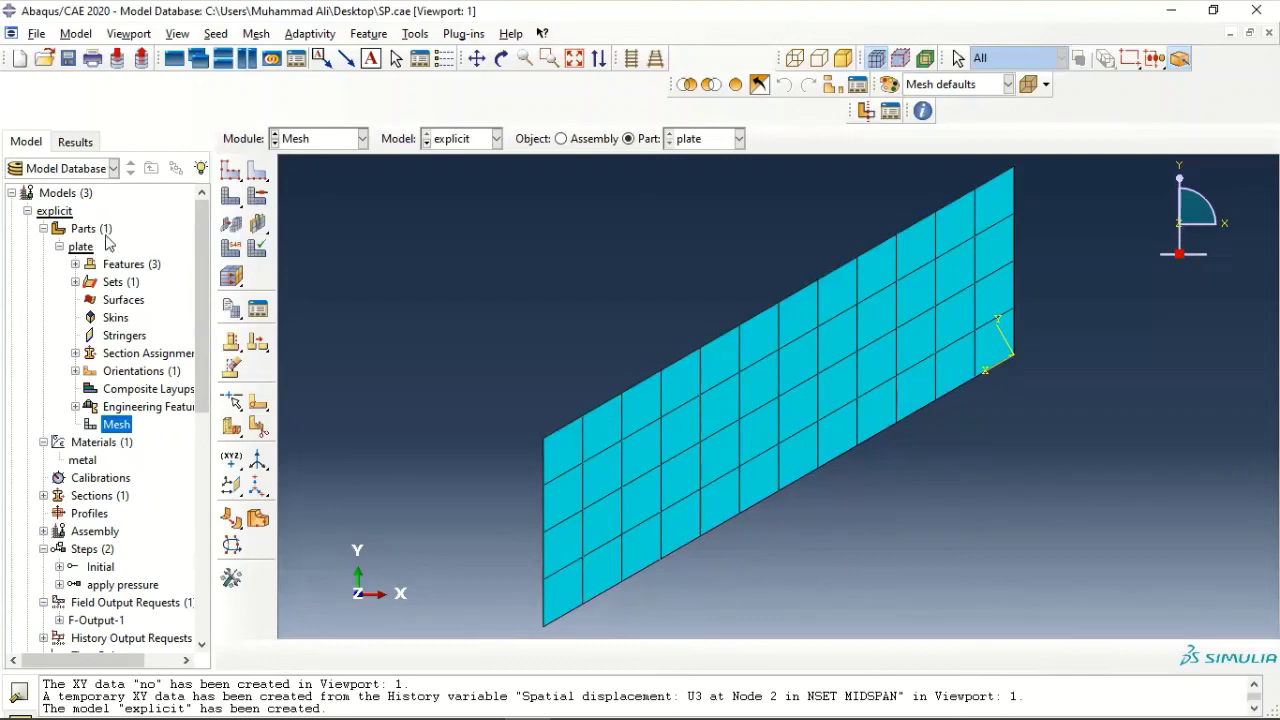
Create a full-analysis job named Job-3 for the explicit model with the default job settings.
scroll(110, 243, "down", 6)
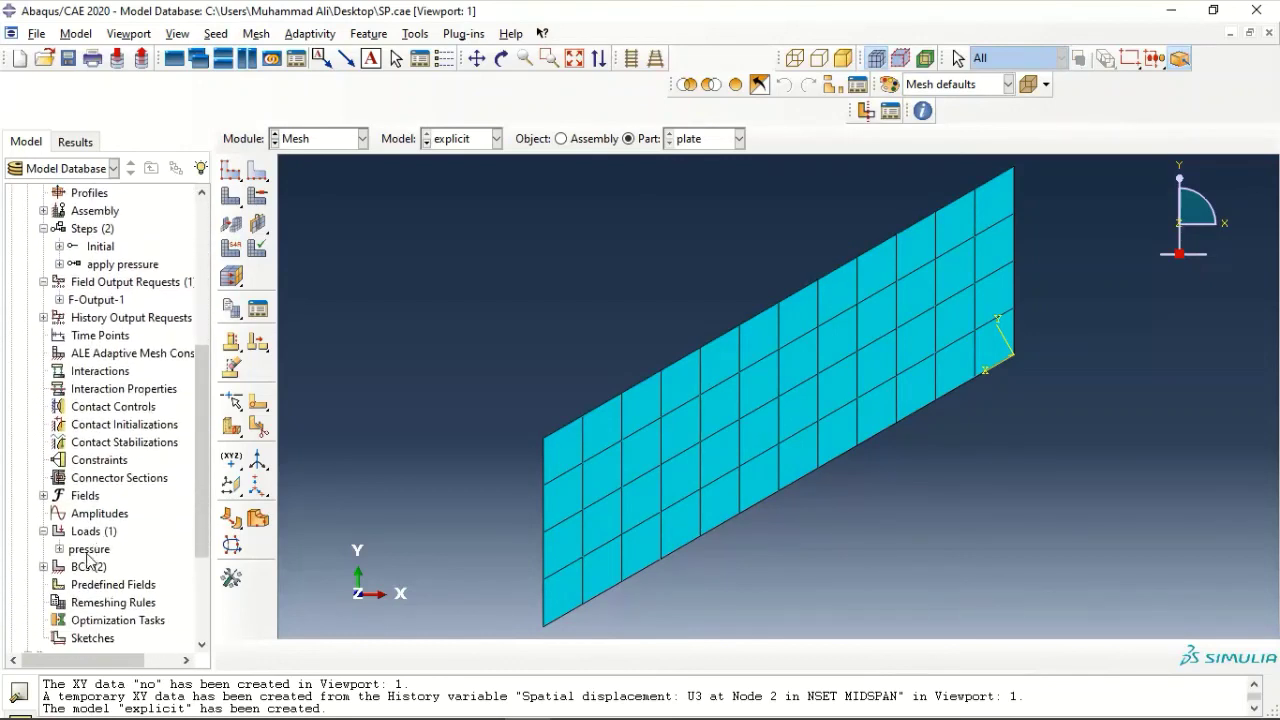
scroll(95, 555, "down", 3)
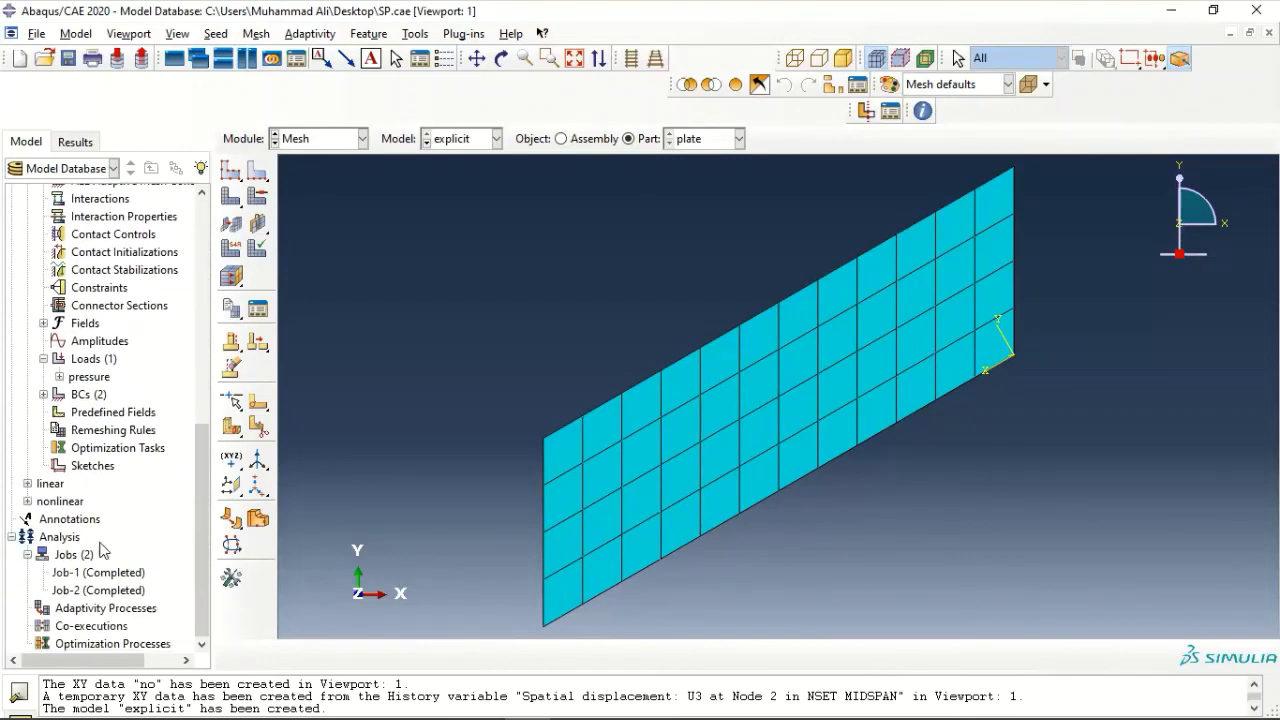
double_click(73, 554)
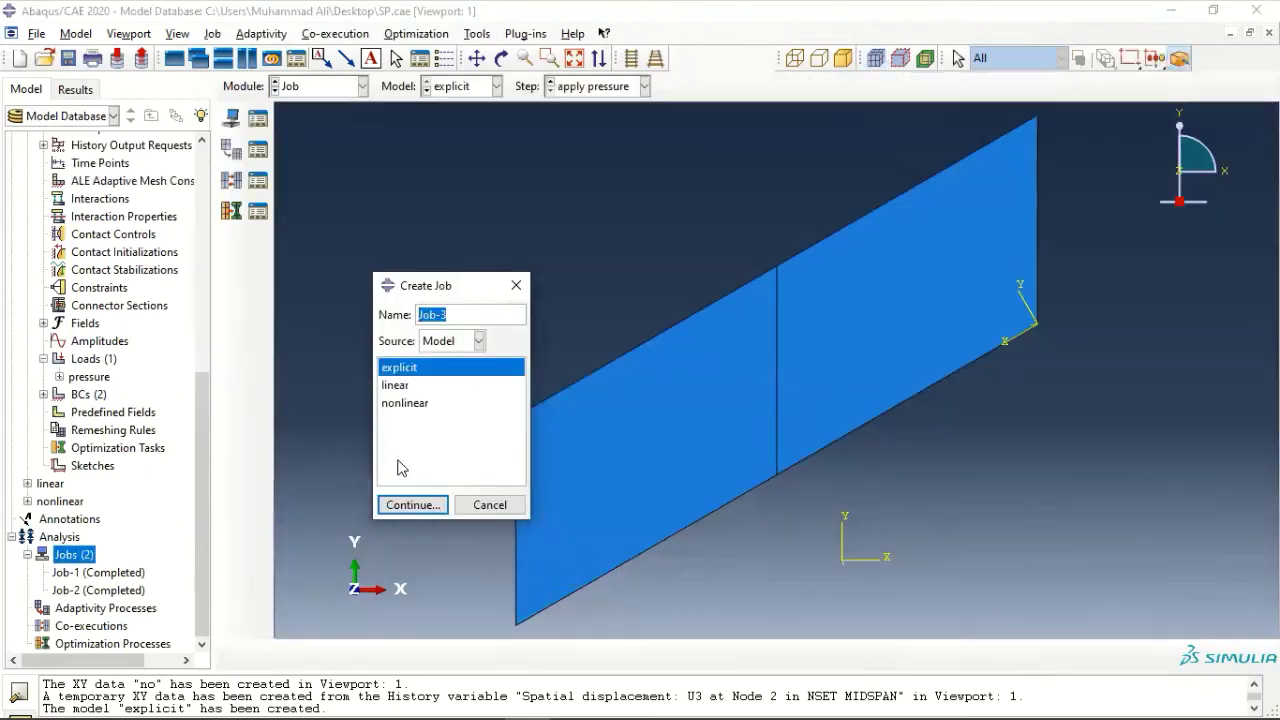
left_click(412, 505)
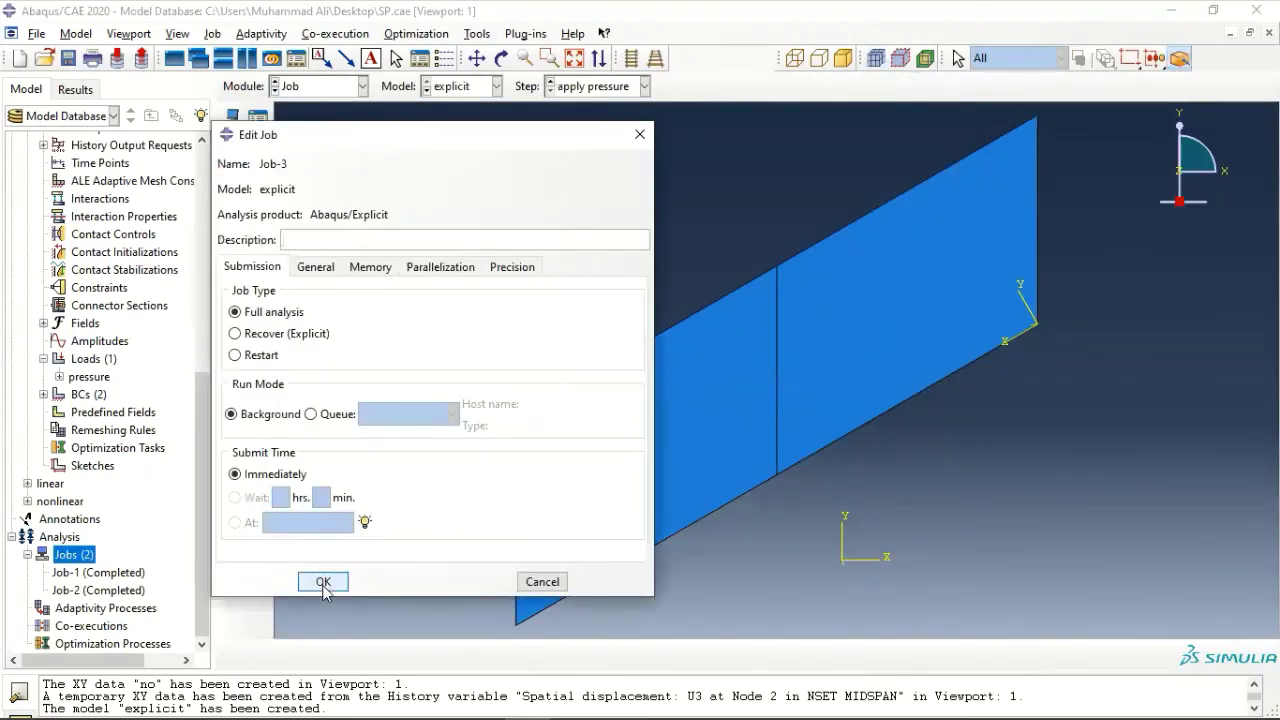
left_click(323, 588)
Submit Job-3, overwriting its existing job files, and open its results.
left_click(66, 608)
right_click(72, 609)
left_click(100, 609)
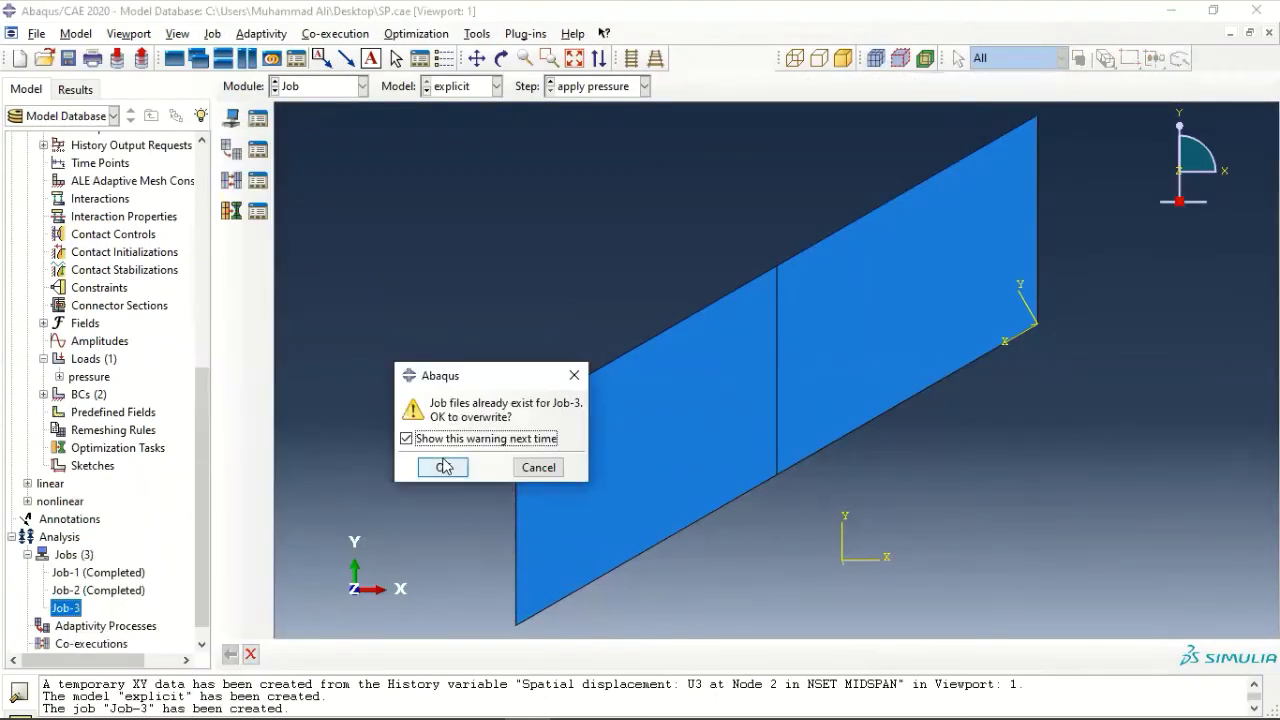
left_click(443, 467)
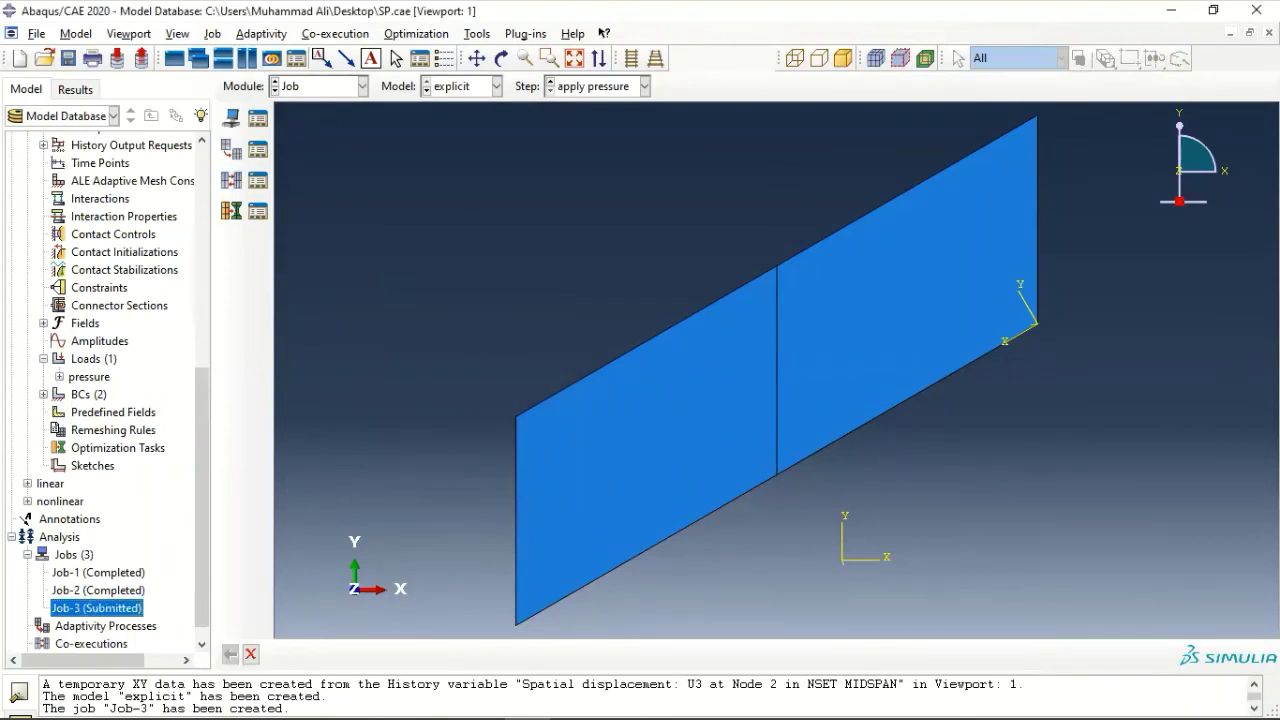
right_click(90, 608)
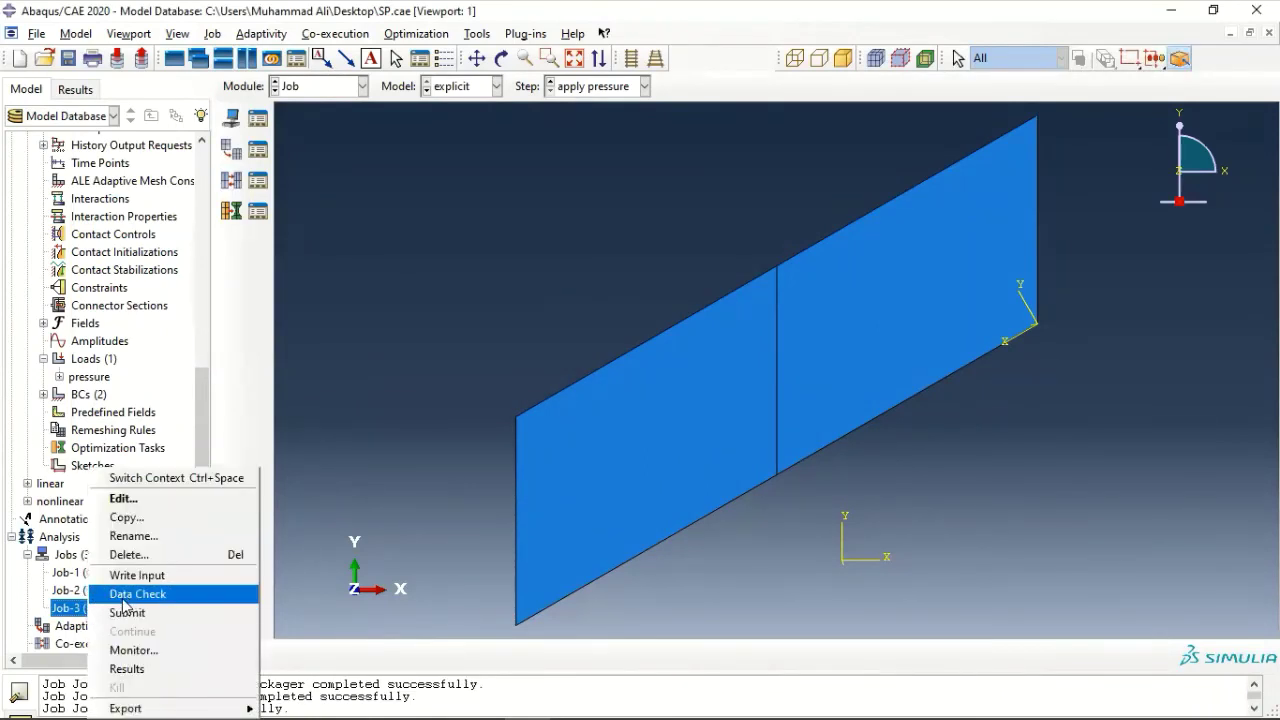
left_click(150, 668)
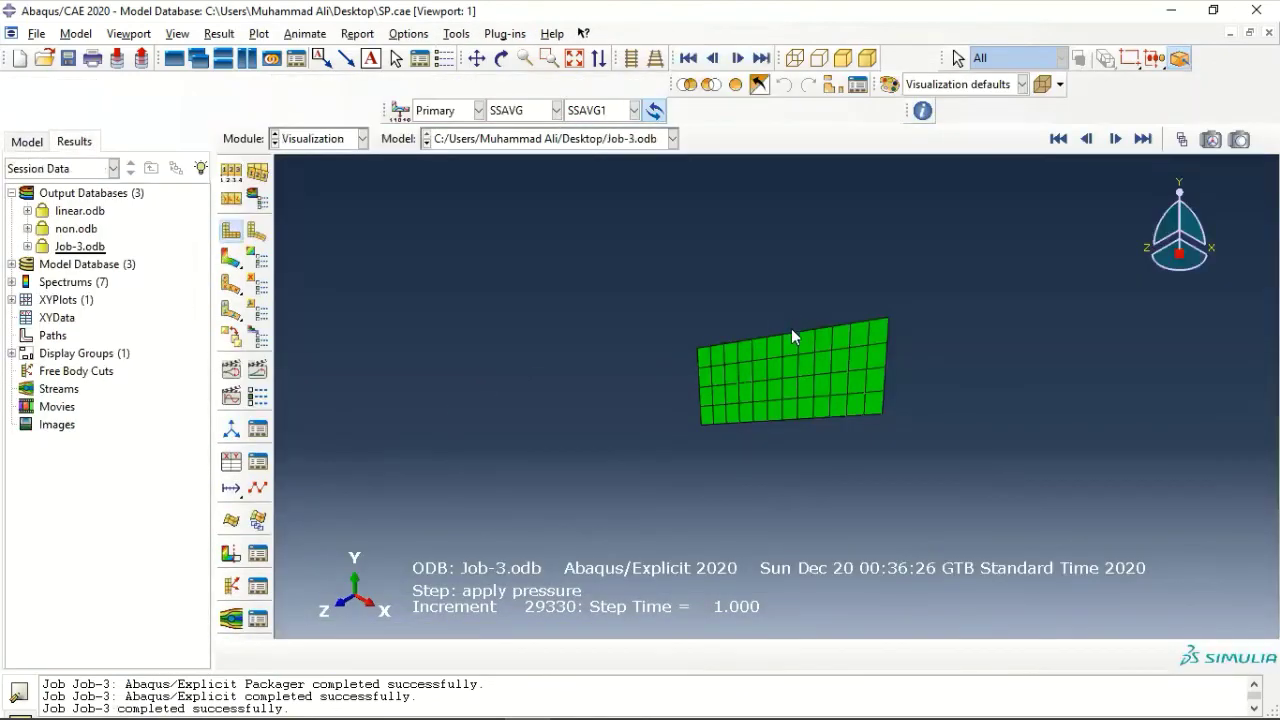
Display the deformed shape of the Job-3 plate and animate it by scale factor and by time history.
left_click_drag(791, 328, 895, 290, "ctrl+alt")
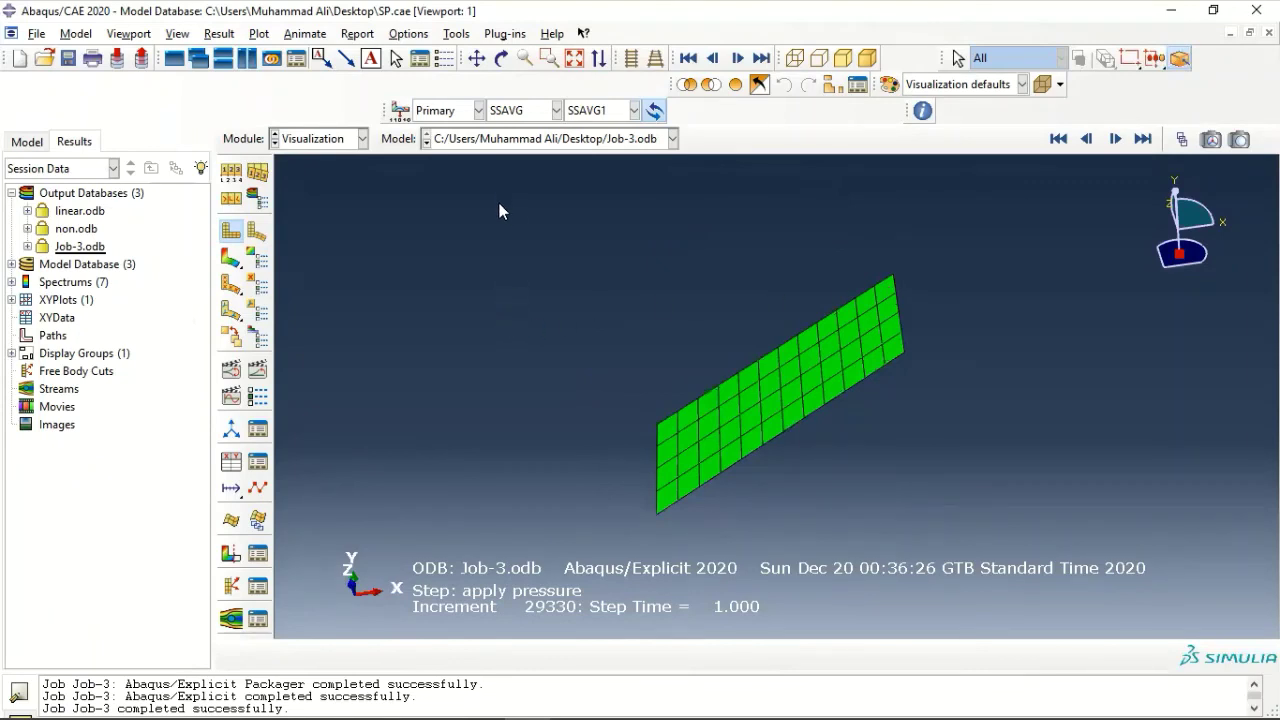
left_click(257, 230)
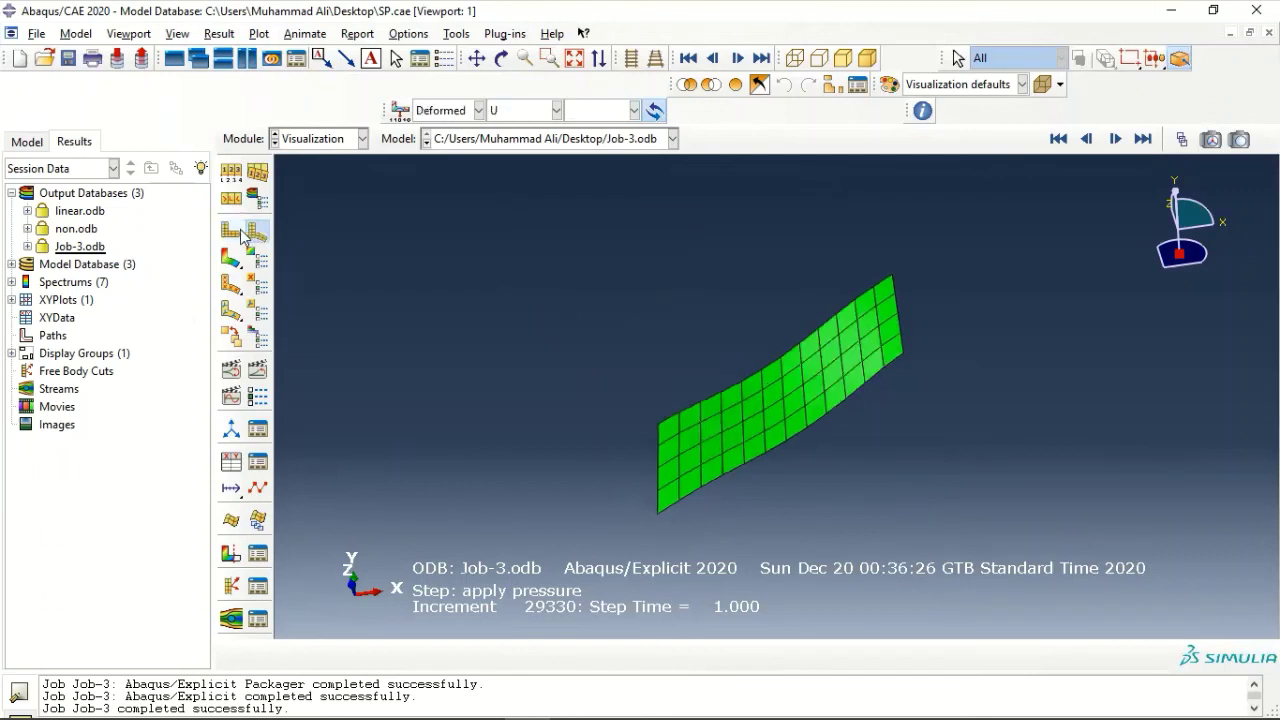
left_click(231, 371)
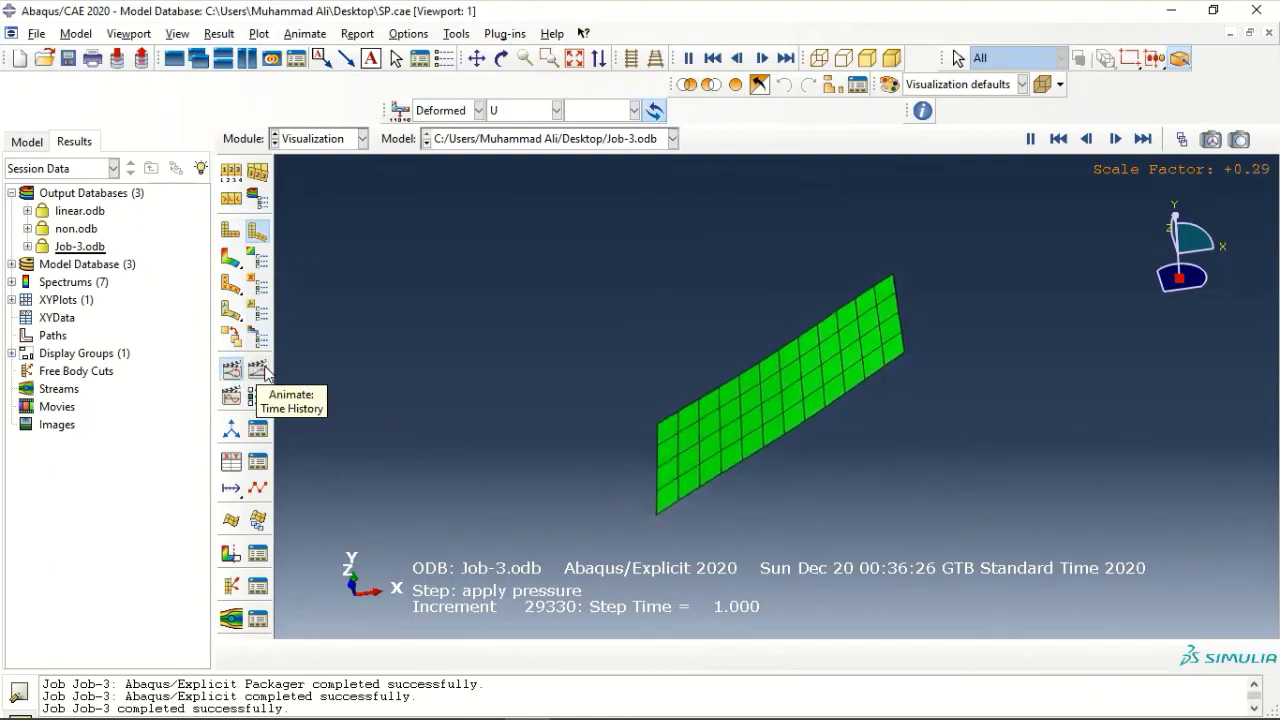
left_click(262, 370)
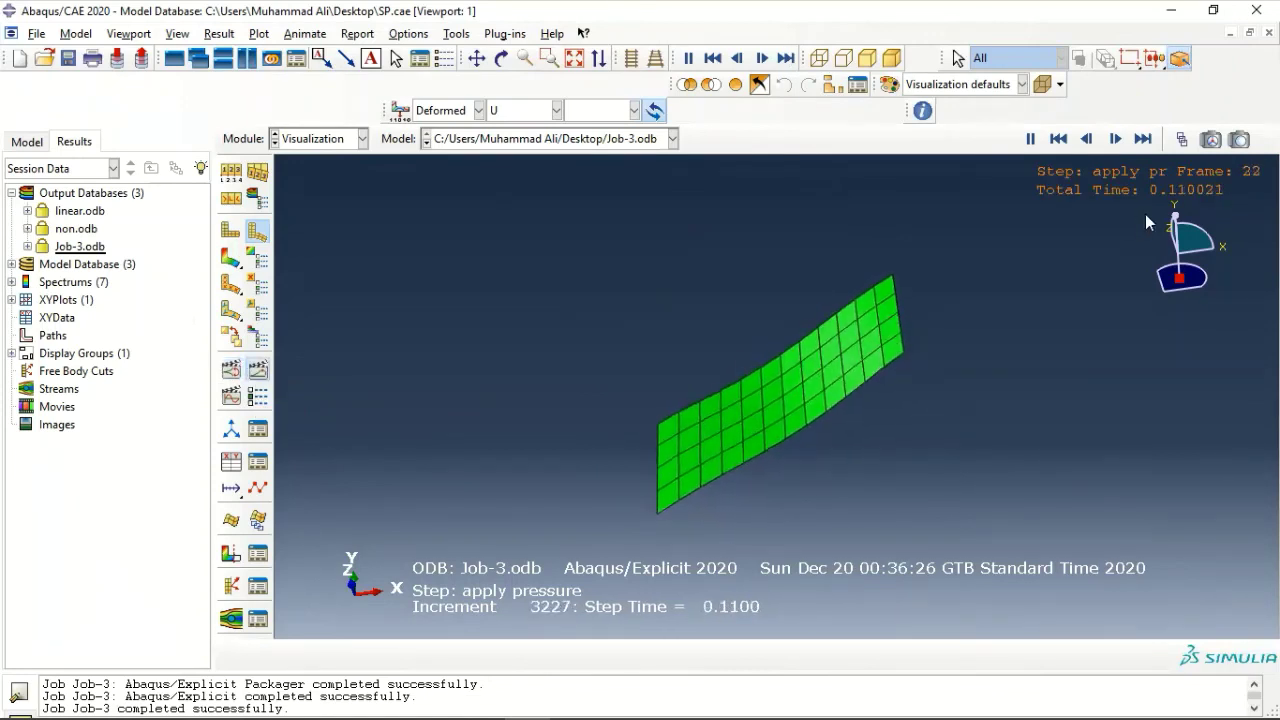
left_click(231, 370)
left_click(260, 373)
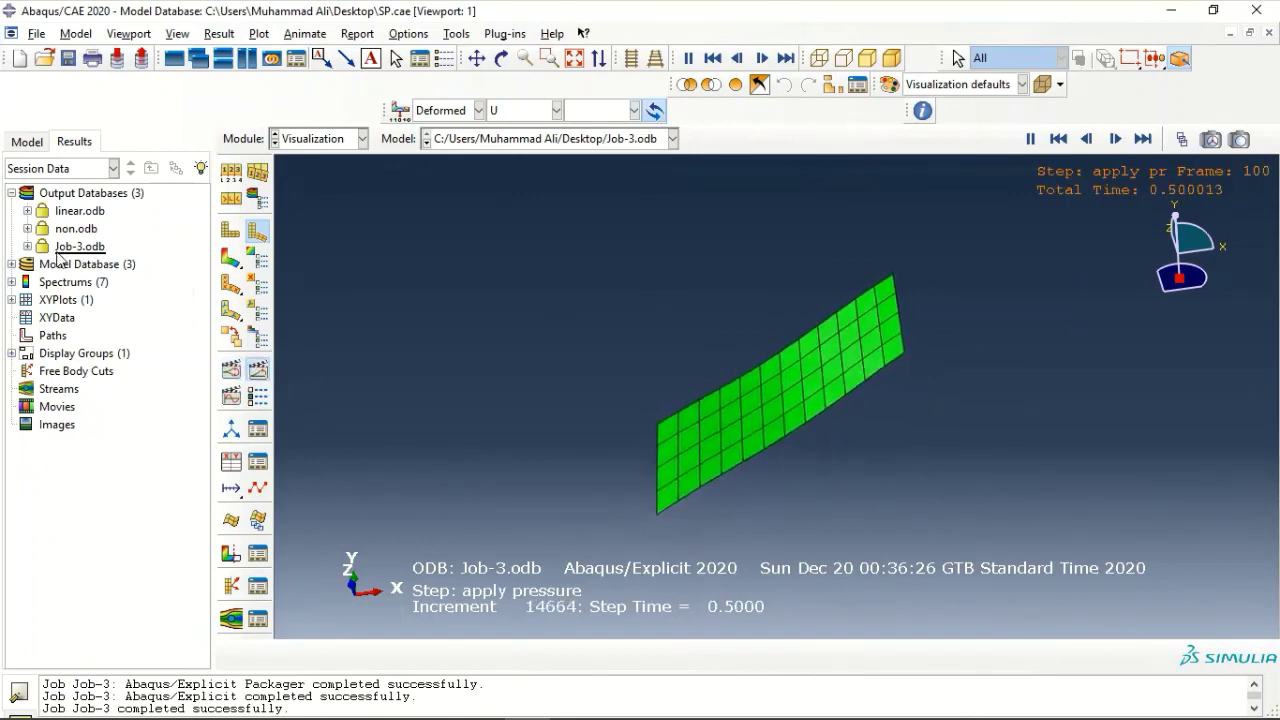
Open the list of history output variables stored in Job-3.odb.
left_click(27, 247)
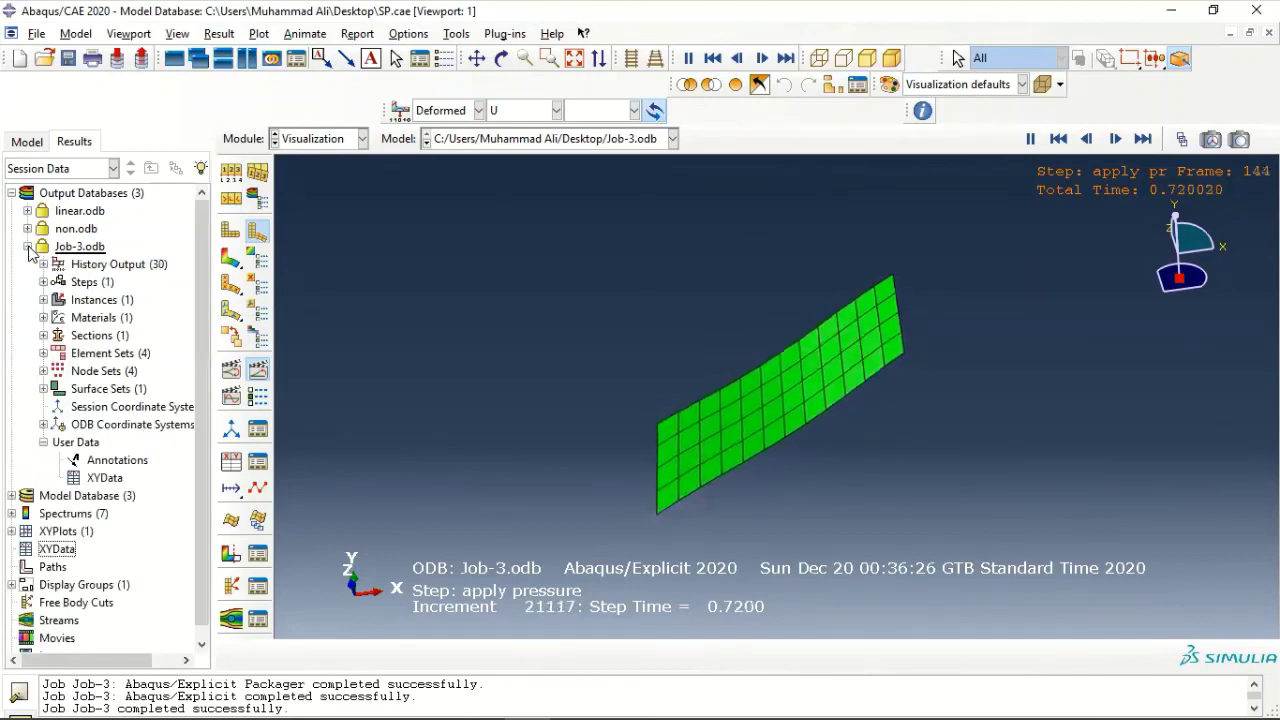
left_click(28, 247)
left_click(28, 247)
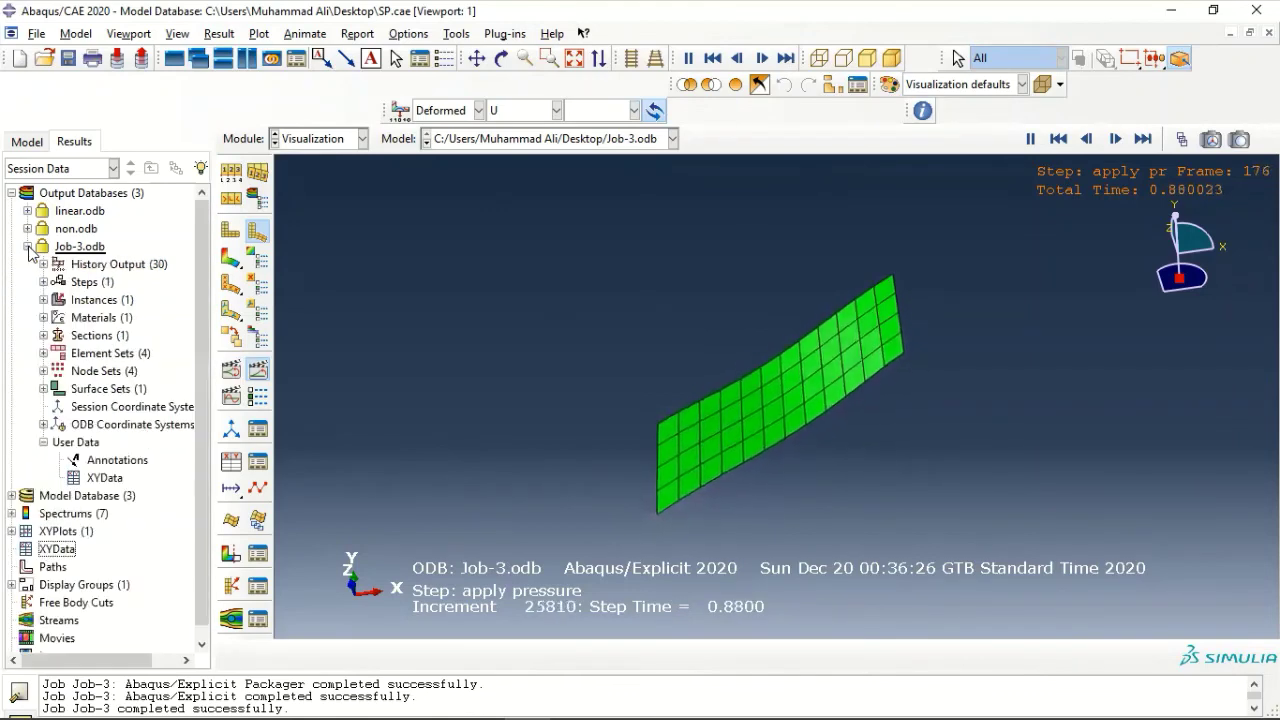
left_click(78, 264)
right_click(80, 265)
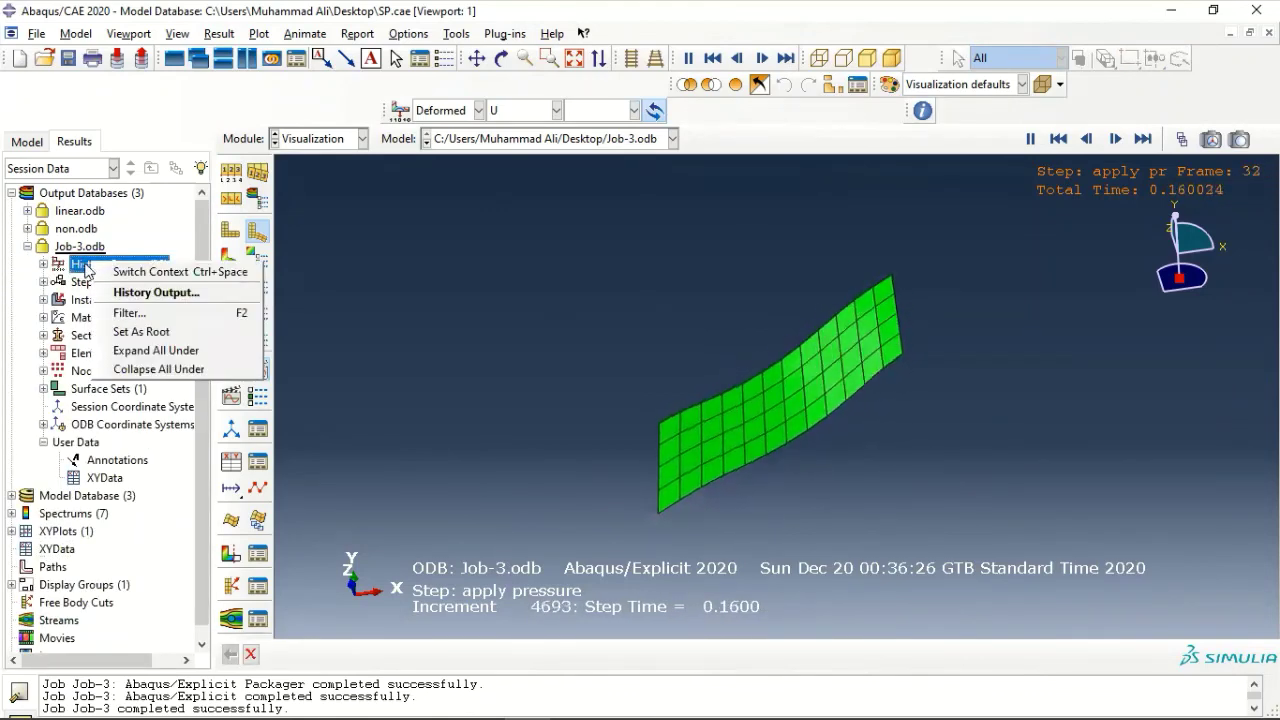
left_click(119, 293)
Plot the history of spatial displacement U3 at Node 1 in NSET MIDSPAN.
scroll(257, 307, "down", 5)
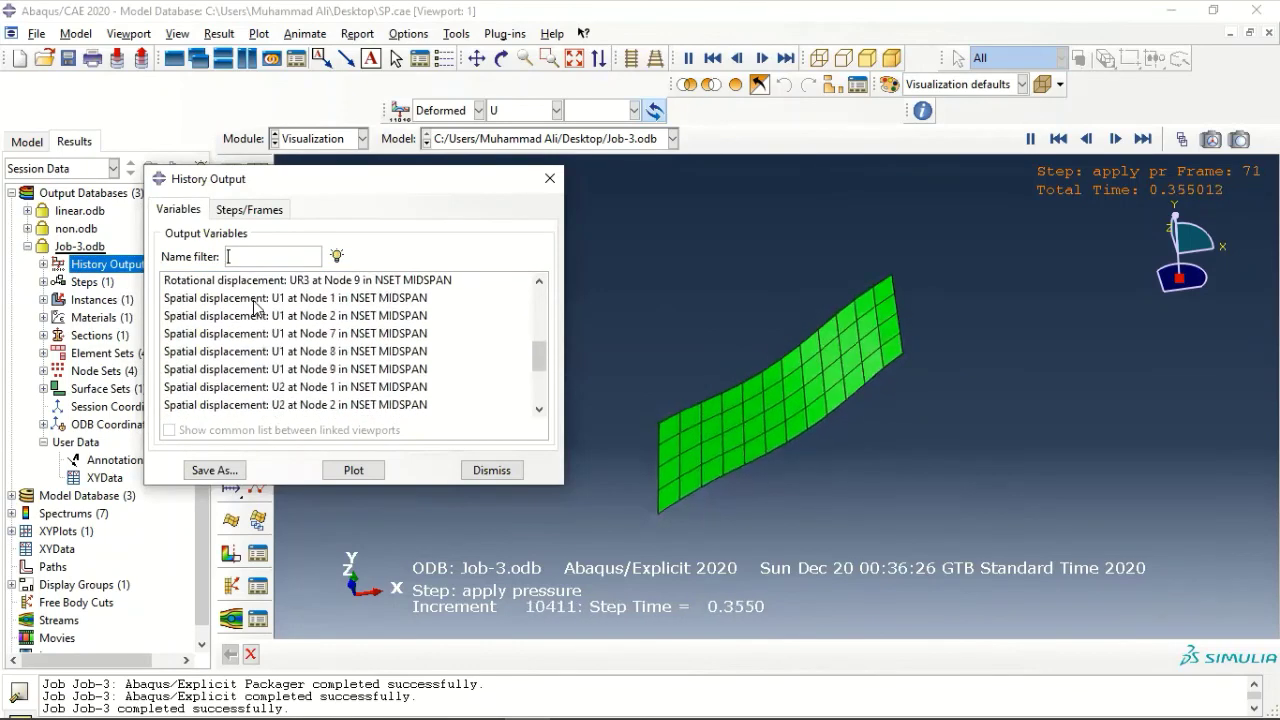
scroll(257, 307, "down", 2)
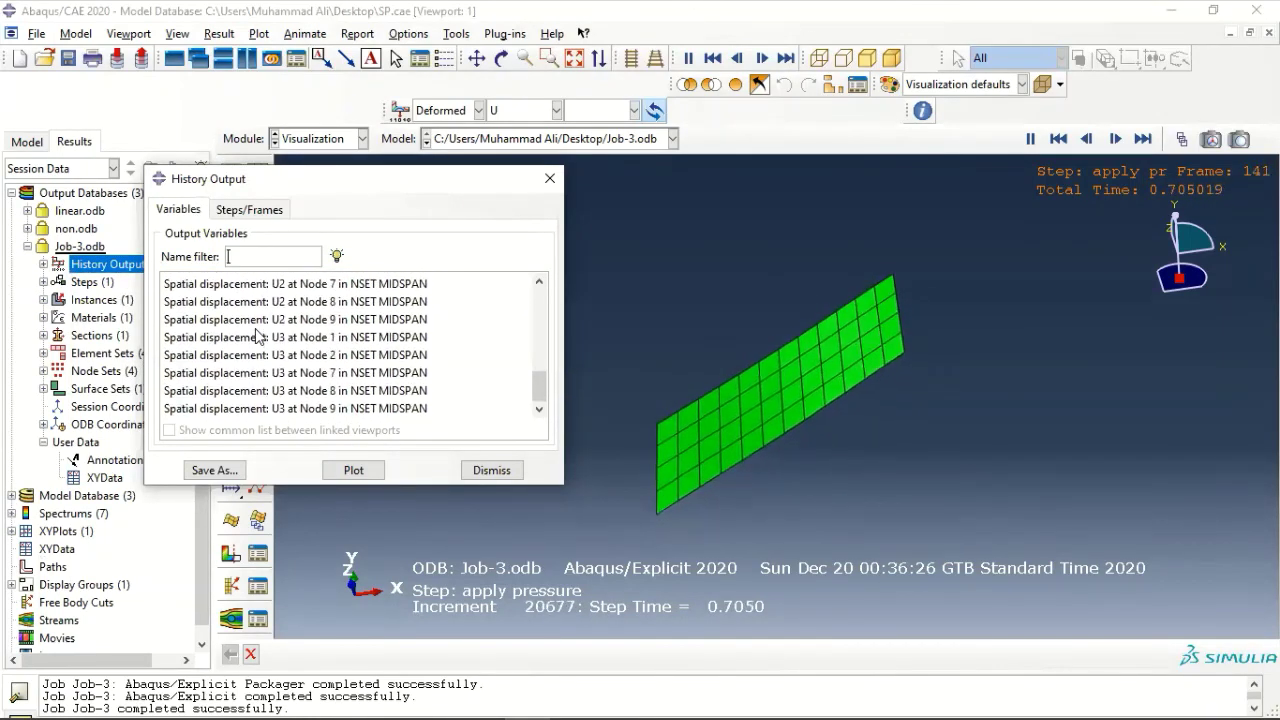
scroll(272, 350, "up", 2)
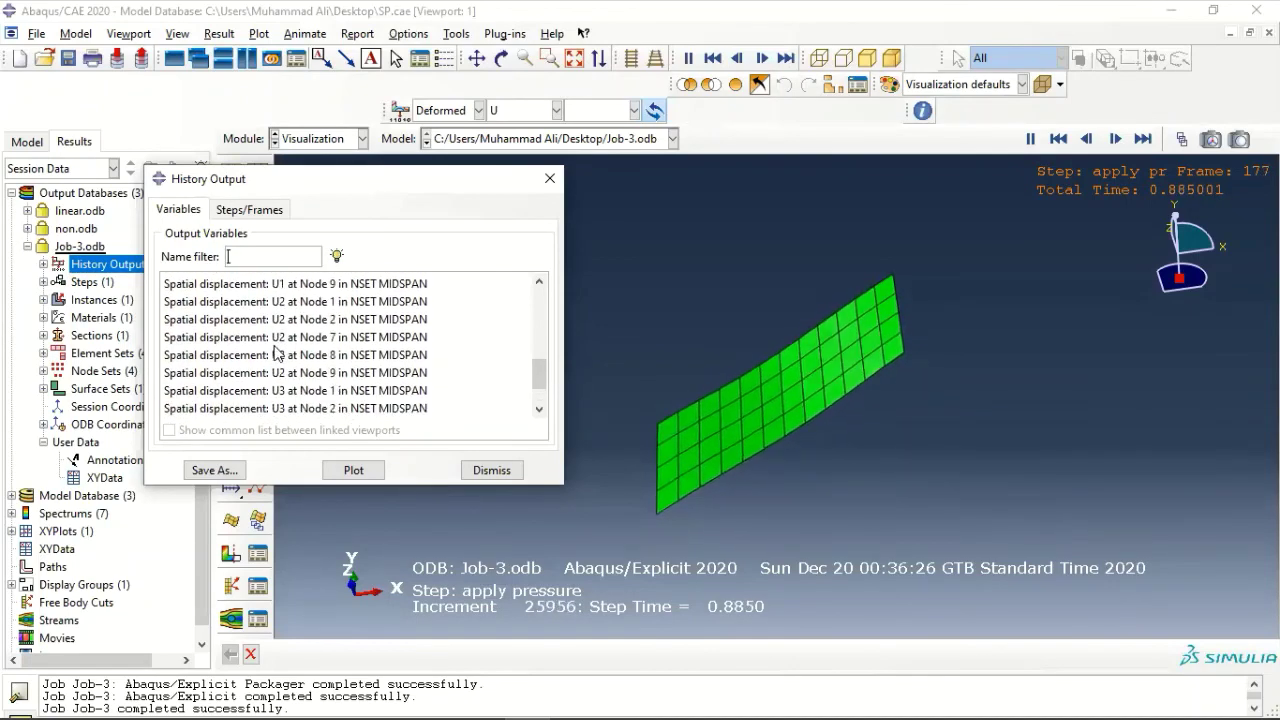
scroll(274, 350, "down", 2)
left_click(268, 340)
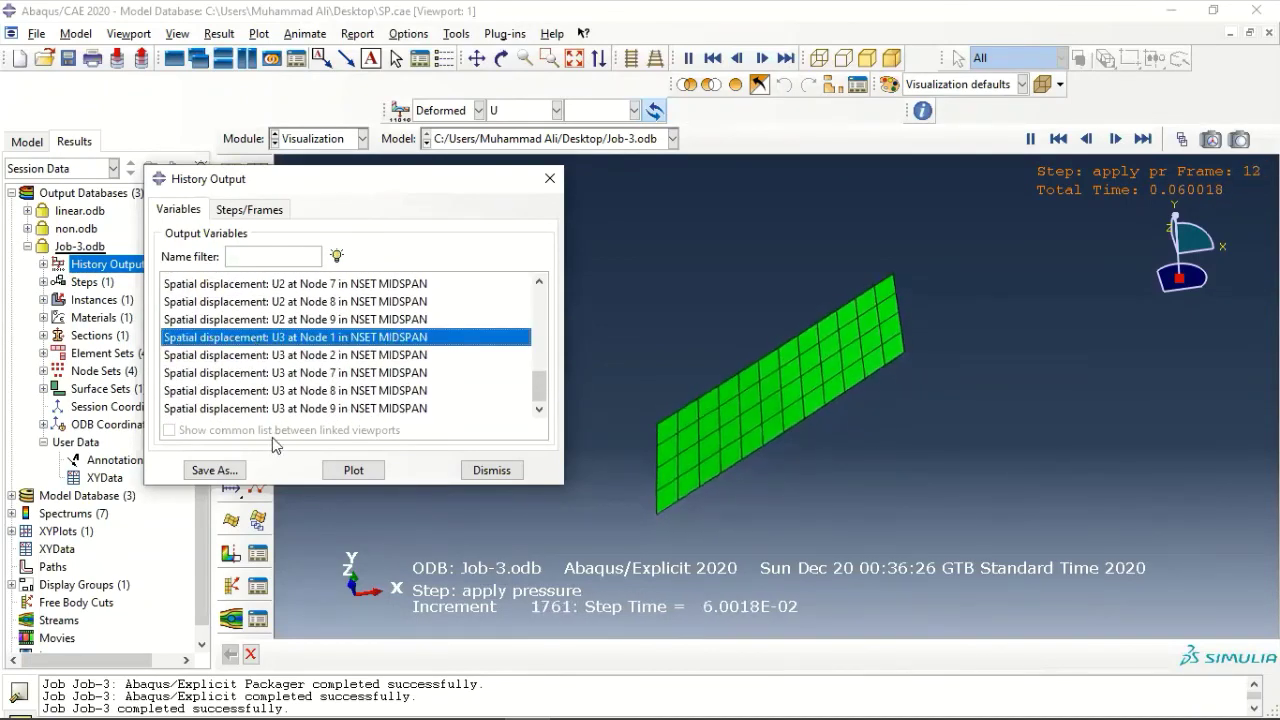
left_click(345, 471)
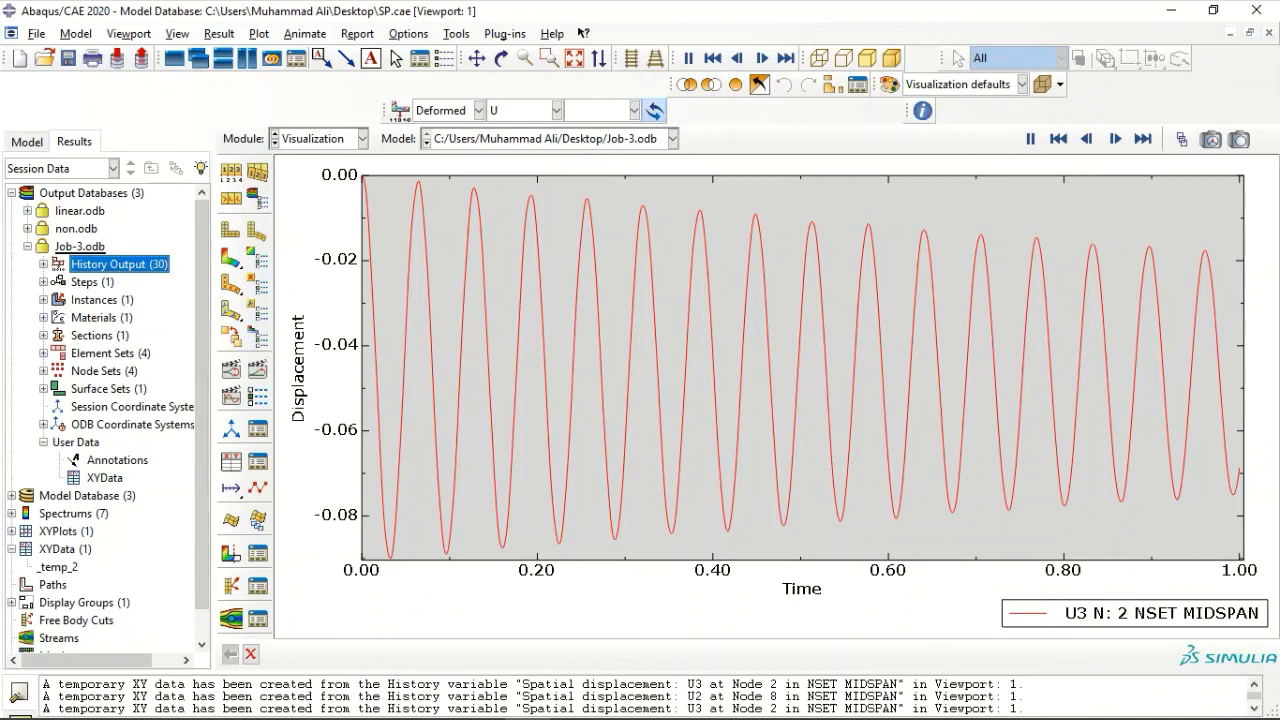
scroll(720, 375, "down", 3)
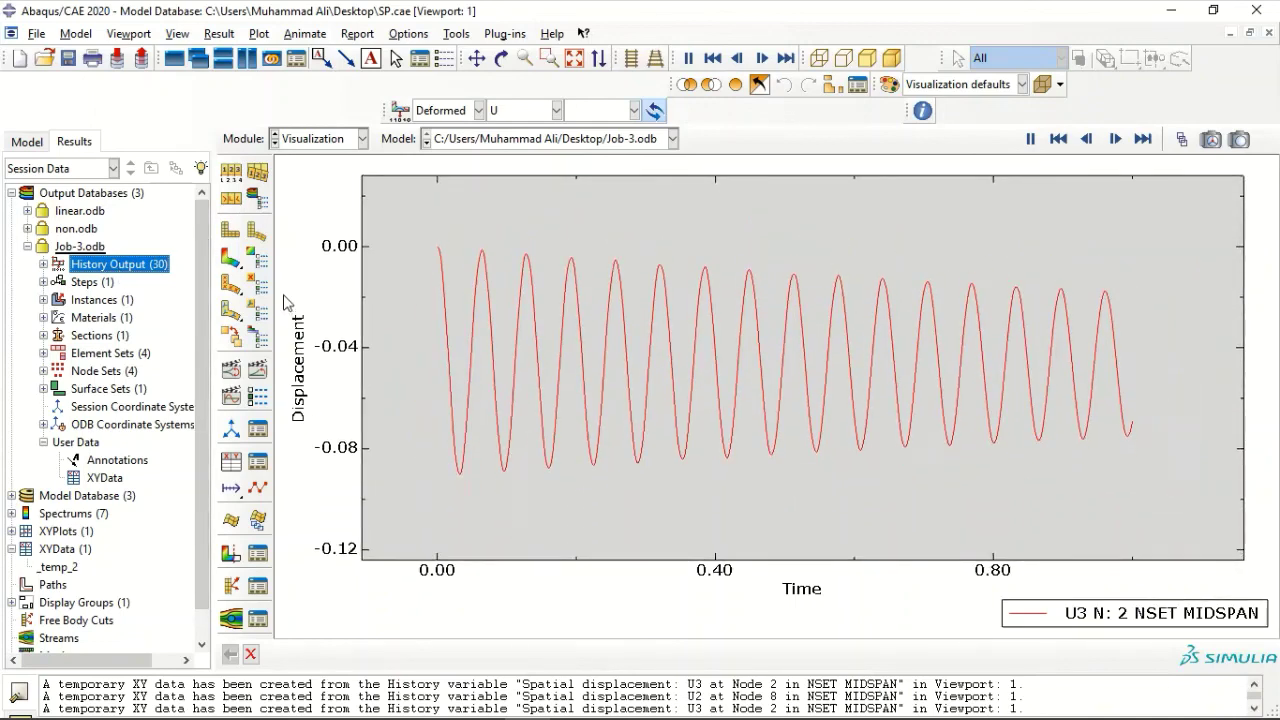